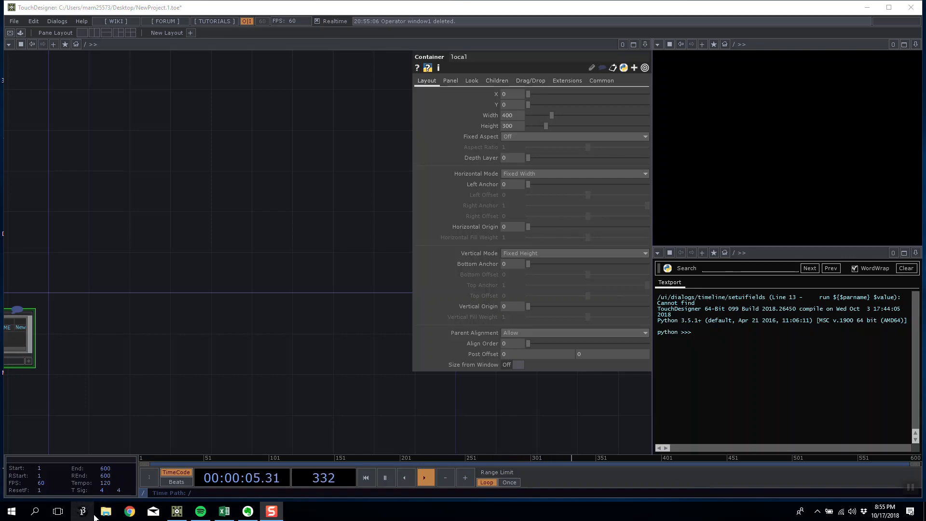
- Open Paint and sketch a wide black rectangle with a handwritten project label above it and an arrow pointing to its upper edge
key(super)
text(paint)
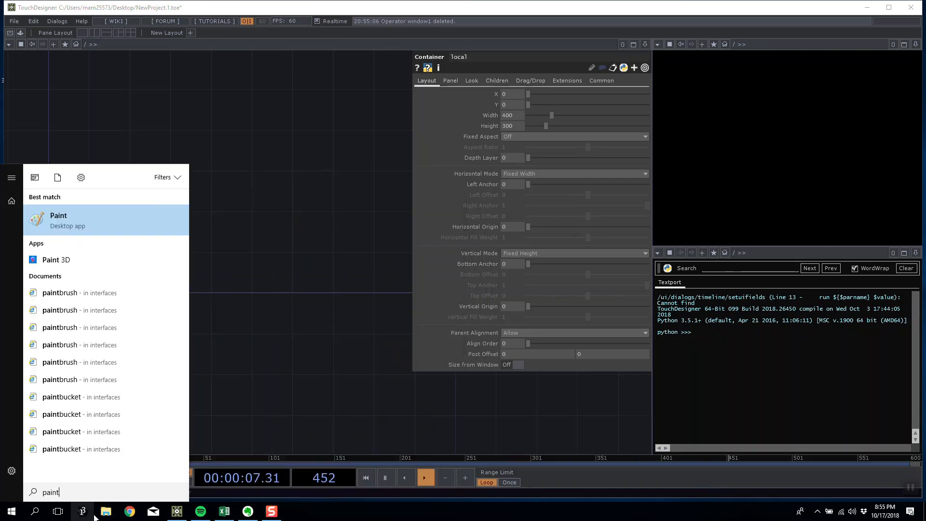
key(Return)
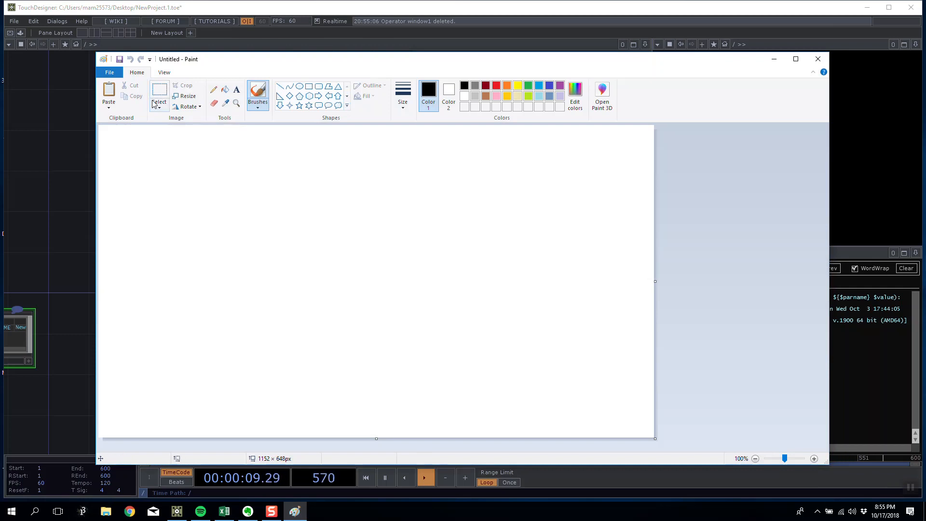
mouse_move(185, 222)
mouse_down()
mouse_move(192, 275)
mouse_move(326, 206)
mouse_move(294, 269)
mouse_move(187, 270)
mouse_up()
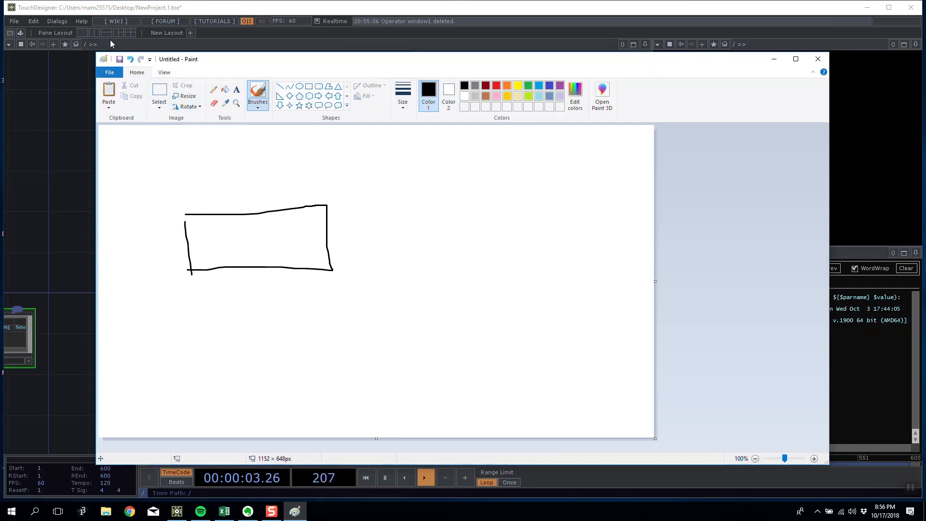
drag(232, 185, 261, 183)
mouse_move(243, 183)
mouse_down()
mouse_move(260, 192)
mouse_move(273, 177)
mouse_move(290, 209)
mouse_up()
drag(273, 200, 290, 210)
mouse_move(284, 177)
mouse_down()
mouse_move(288, 184)
mouse_move(268, 177)
mouse_move(300, 183)
mouse_up()
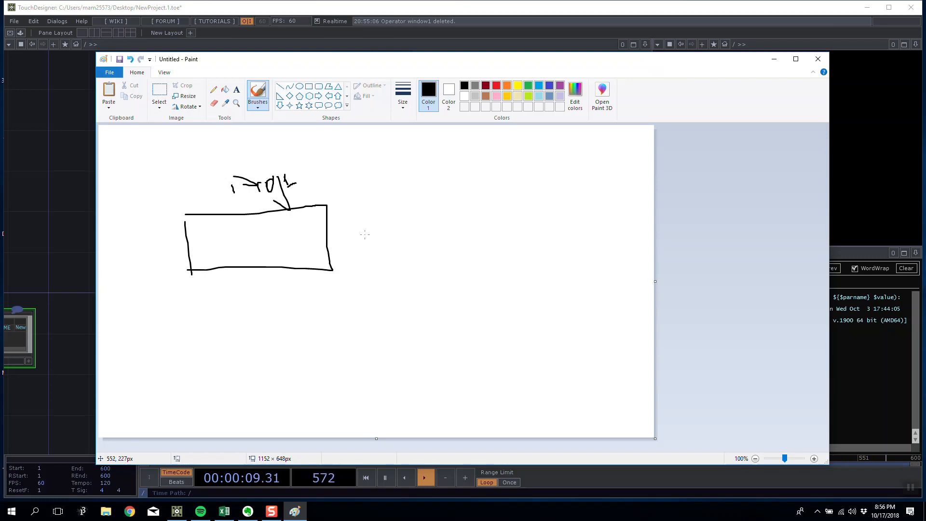
- Sketch a chain of three purple nodes with a green node linked in grey to the middle one, labelling the last node out1
click(559, 85)
mouse_move(248, 331)
mouse_down()
mouse_move(258, 339)
mouse_move(248, 332)
mouse_up()
drag(268, 331, 359, 326)
mouse_move(352, 328)
mouse_down()
mouse_move(354, 338)
mouse_move(370, 331)
mouse_up()
click(529, 85)
mouse_move(288, 344)
mouse_down()
mouse_move(293, 362)
mouse_move(306, 366)
mouse_move(298, 365)
mouse_move(312, 328)
mouse_up()
click(475, 85)
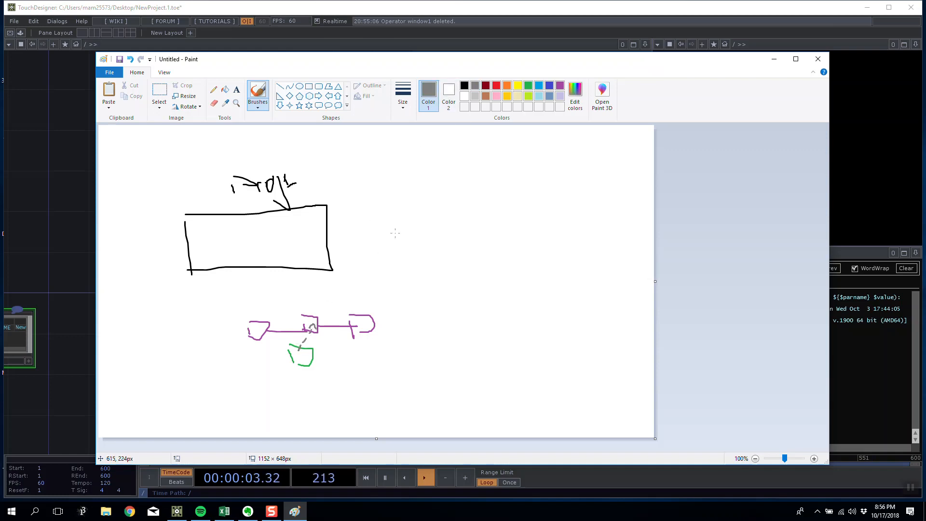
click(559, 86)
mouse_move(351, 316)
mouse_down()
mouse_move(384, 332)
mouse_move(352, 332)
mouse_move(360, 355)
mouse_move(367, 345)
mouse_move(417, 352)
mouse_up()
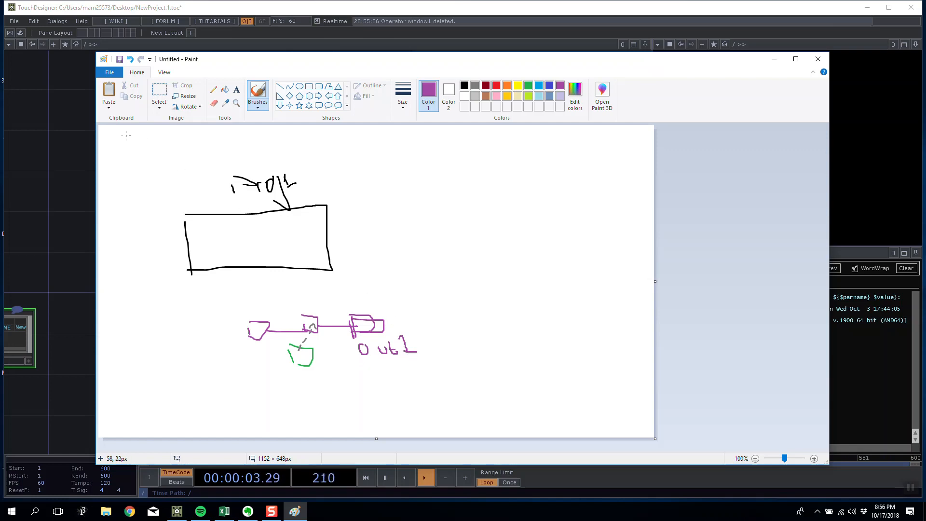
- Switch to TouchDesigner and launch a second instance with its default project
click(177, 511)
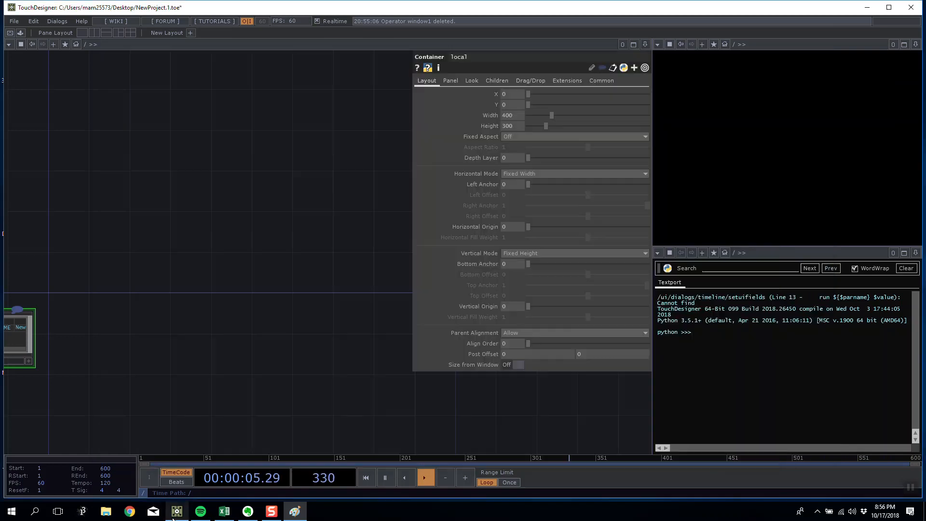
right_click(177, 511)
click(172, 459)
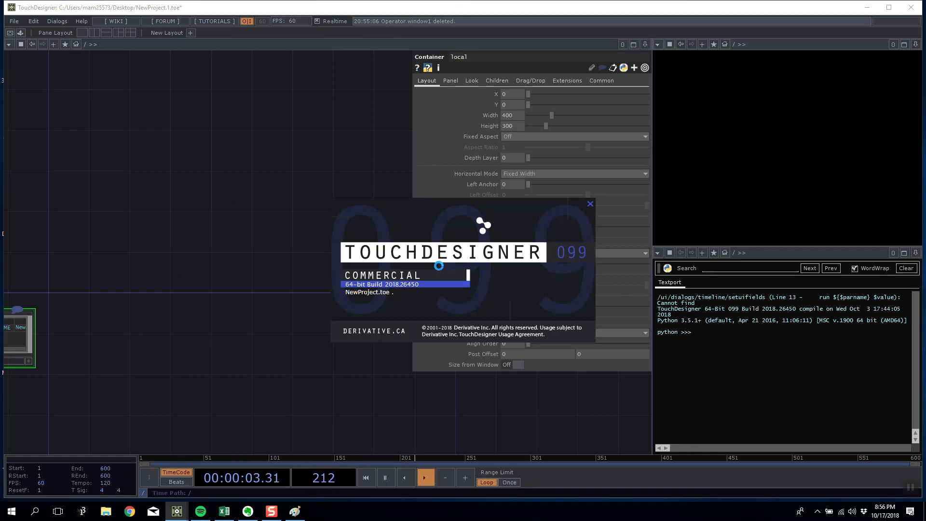
mouse_move(294, 517)
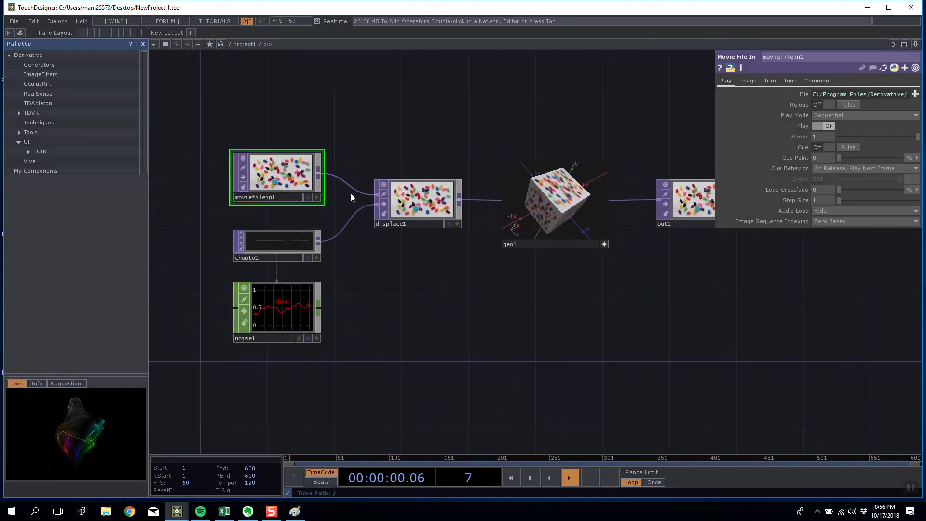
- Examine the displace1, geo1 and out1 operators in the default network and how the project1 container encloses them
click(419, 199)
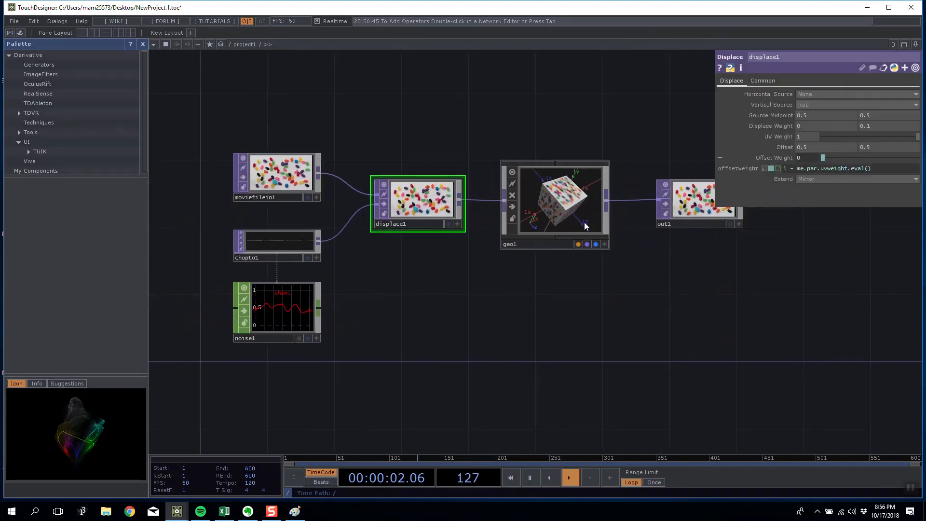
click(566, 209)
drag(678, 260, 594, 266)
click(607, 224)
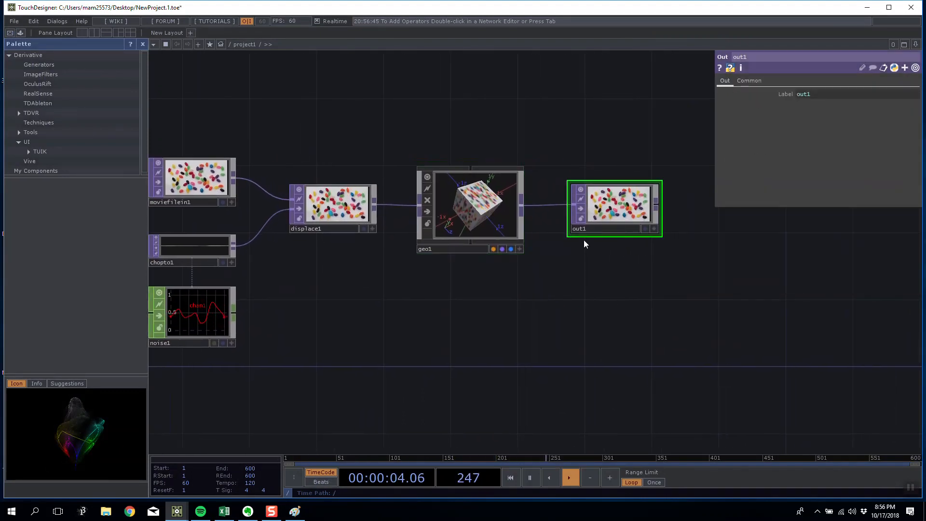
scroll(584, 238, up, 5)
scroll(584, 238, down, 12)
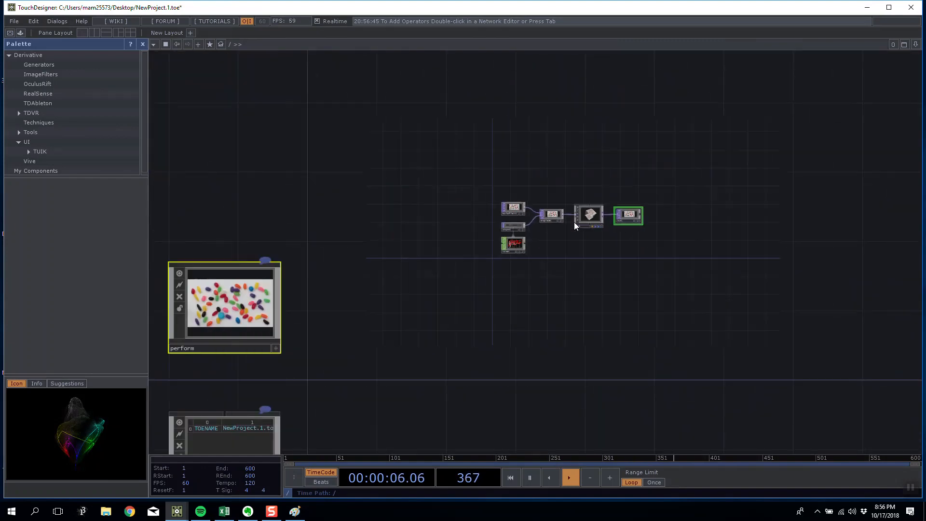
drag(369, 188, 178, 202)
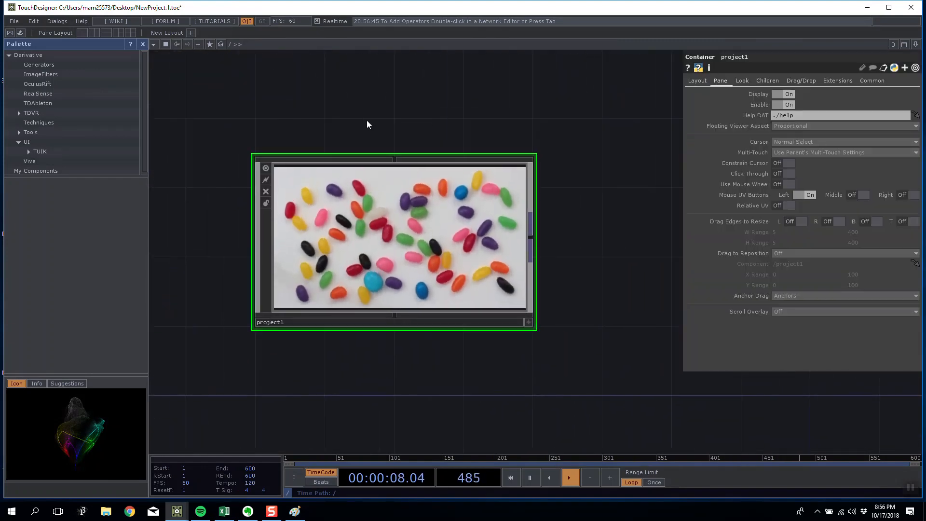
drag(368, 123, 405, 114)
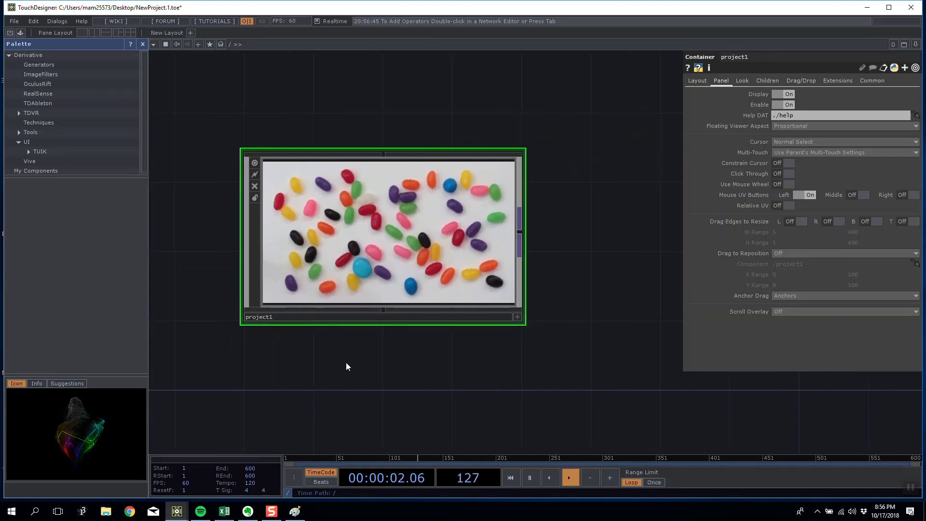
scroll(346, 365, up, 3)
scroll(404, 377, down, 3)
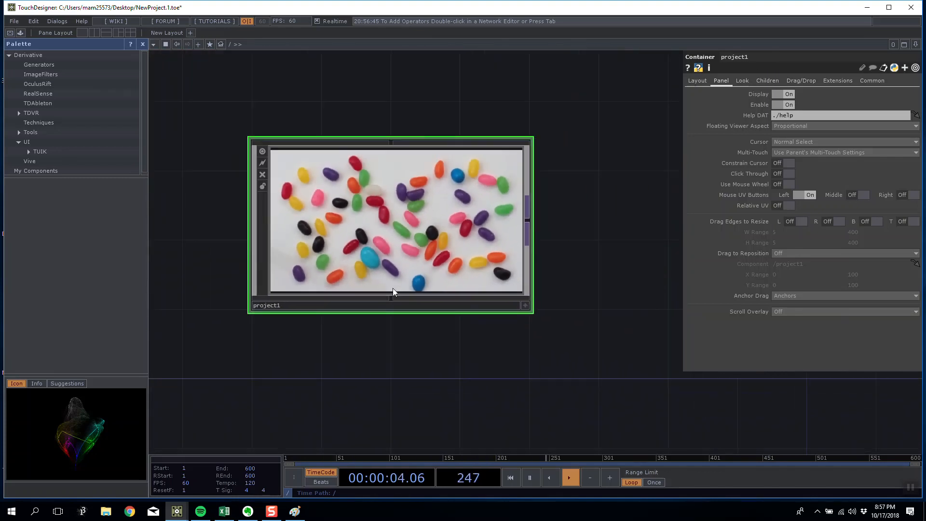
drag(328, 90, 382, 81)
drag(423, 109, 389, 106)
scroll(423, 179, up, 5)
scroll(577, 240, down, 4)
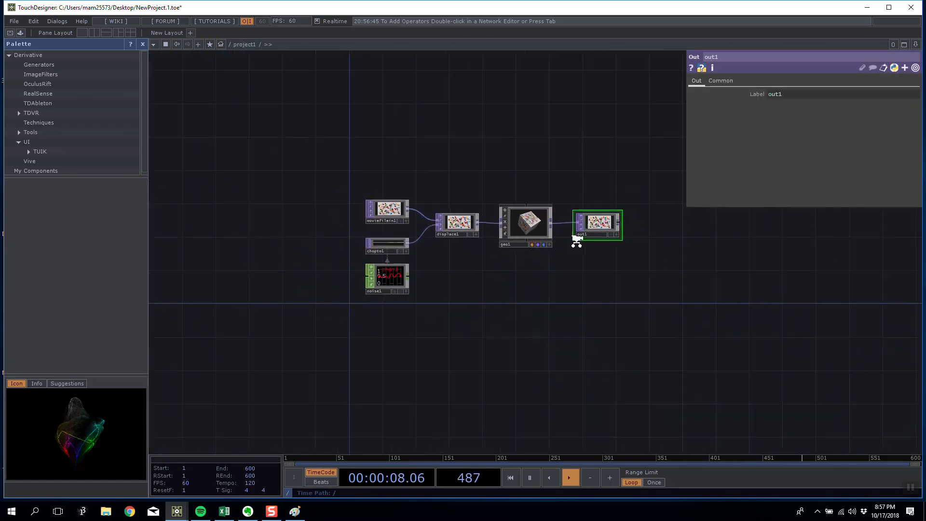
drag(473, 153, 363, 128)
- Close the palette and then the second TouchDesigner instance
click(143, 45)
drag(205, 74, 276, 88)
drag(339, 89, 298, 122)
click(911, 7)
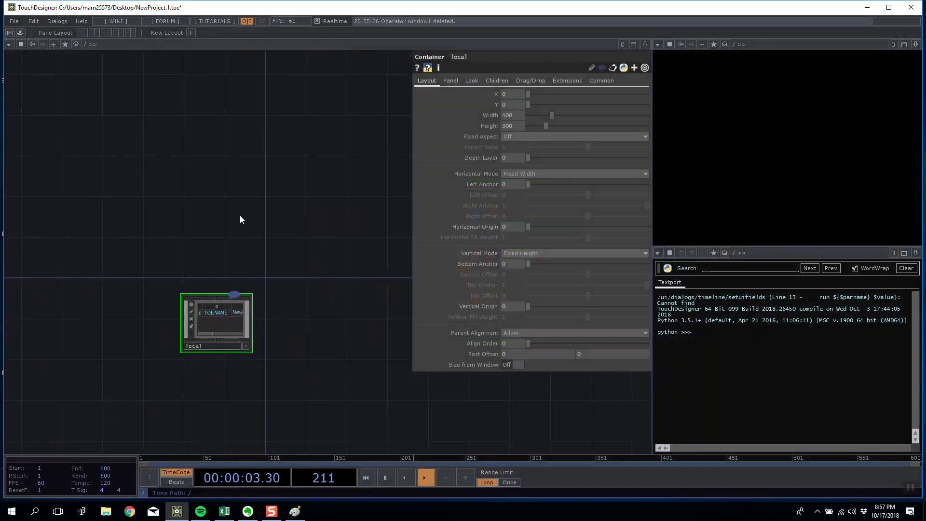
- Switch back to Paint and sketch a diagonal cascade of six overlapping grey rectangles beside the existing drawings
click(296, 511)
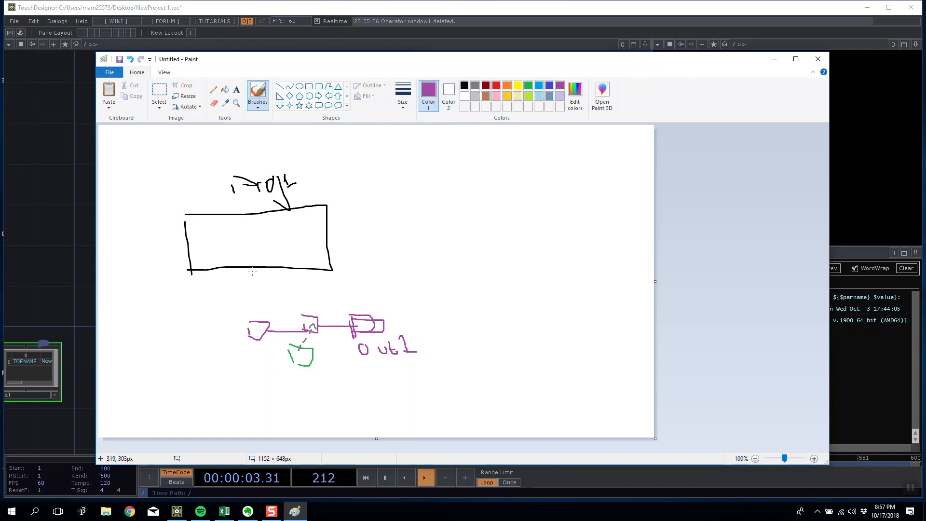
click(475, 87)
mouse_move(413, 170)
mouse_down()
mouse_move(422, 216)
mouse_move(462, 215)
mouse_move(423, 203)
mouse_move(434, 236)
mouse_move(489, 198)
mouse_move(489, 208)
mouse_up()
mouse_move(480, 199)
mouse_down()
mouse_move(485, 207)
mouse_move(435, 231)
mouse_up()
mouse_move(449, 195)
mouse_down()
mouse_move(450, 244)
mouse_move(500, 204)
mouse_move(505, 256)
mouse_move(448, 255)
mouse_up()
mouse_move(465, 219)
mouse_down()
mouse_move(476, 287)
mouse_move(512, 229)
mouse_move(520, 280)
mouse_up()
drag(520, 281, 468, 274)
mouse_move(484, 242)
mouse_down()
mouse_move(484, 294)
mouse_move(542, 254)
mouse_move(485, 294)
mouse_up()
drag(493, 258, 498, 321)
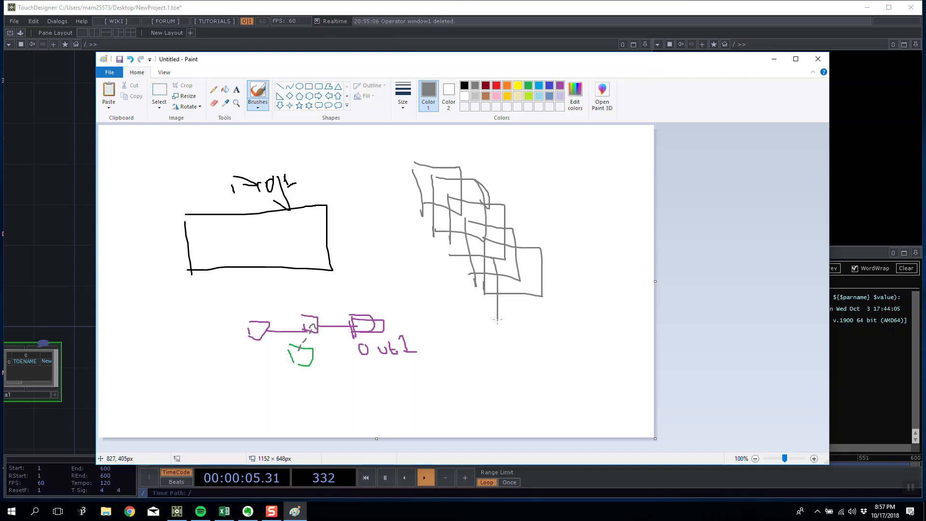
mouse_move(514, 265)
mouse_down()
mouse_move(560, 313)
mouse_move(502, 308)
mouse_up()
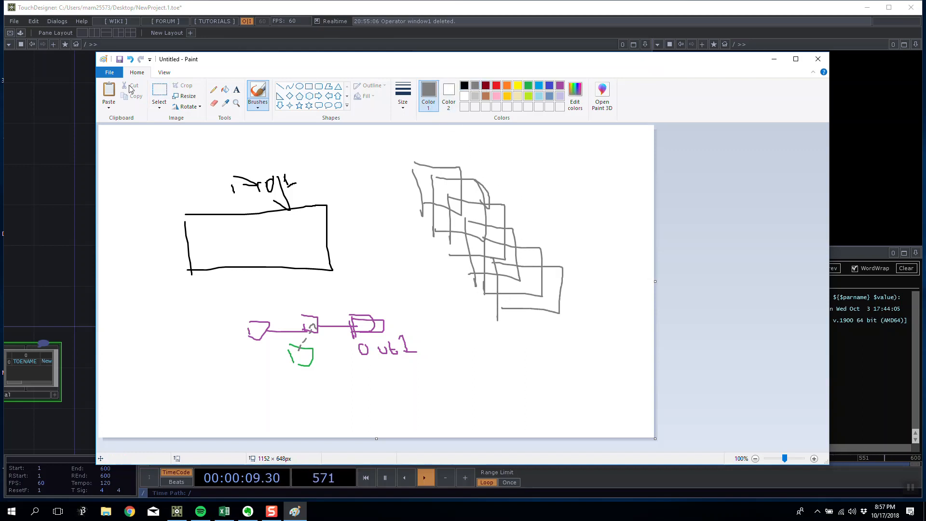
- Start a blank drawing without saving the current one
click(110, 73)
click(118, 89)
click(474, 263)
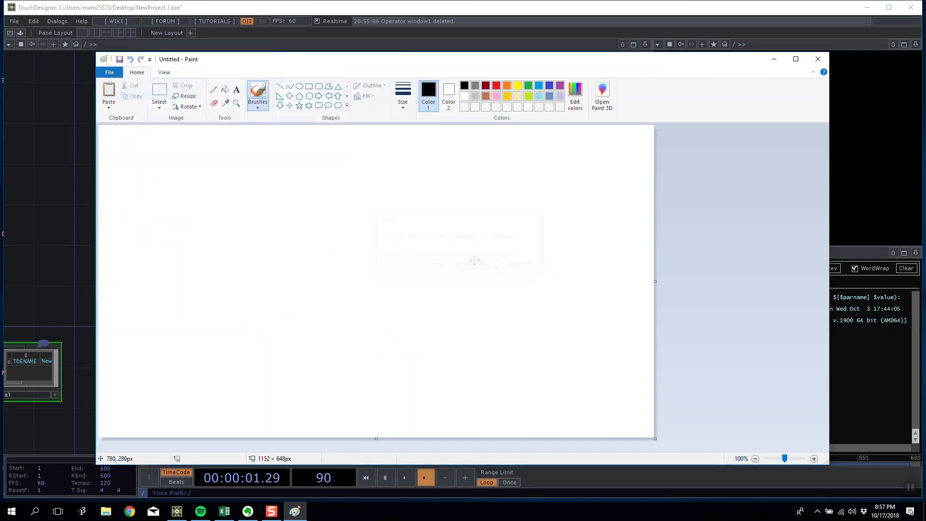
- Sketch a large black rectangle labelled 1920 by 1080, with a small rectangle labelled 400 wide and its height inside it
mouse_move(155, 189)
mouse_down()
mouse_move(158, 316)
mouse_move(213, 189)
mouse_move(384, 312)
mouse_move(184, 330)
mouse_up()
mouse_move(208, 169)
mouse_down()
mouse_move(218, 191)
mouse_move(274, 173)
mouse_up()
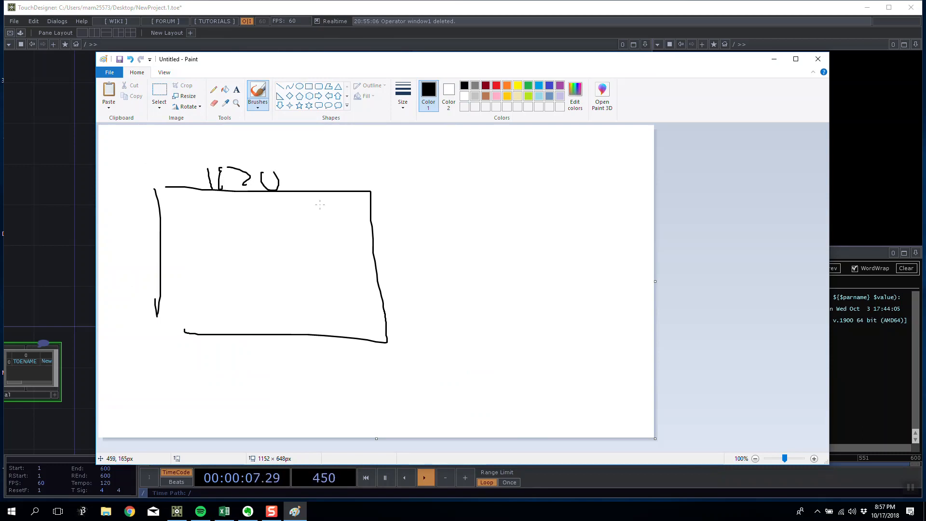
mouse_move(393, 235)
mouse_down()
mouse_move(395, 258)
mouse_move(408, 242)
mouse_move(464, 272)
mouse_up()
drag(475, 226, 470, 236)
mouse_move(172, 269)
mouse_down()
mouse_move(204, 268)
mouse_move(225, 315)
mouse_move(169, 263)
mouse_move(221, 247)
mouse_move(247, 299)
mouse_move(263, 288)
mouse_up()
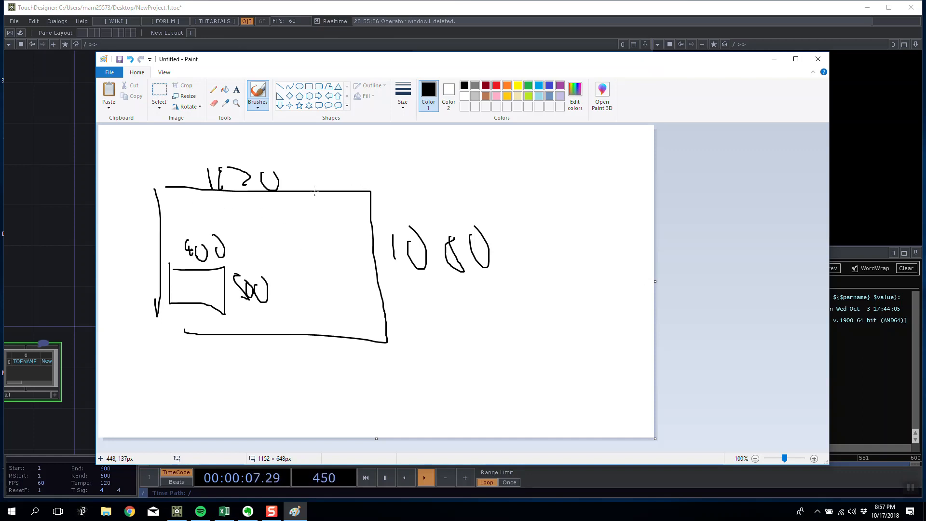
- Label the large rectangle cont1 and the small one cont2 with leader lines, and overwrite the first digit of the small rectangle's height
mouse_move(361, 196)
mouse_down()
mouse_move(388, 163)
mouse_move(412, 166)
mouse_up()
mouse_move(416, 153)
mouse_down()
mouse_move(417, 165)
mouse_move(423, 158)
mouse_up()
drag(418, 162, 425, 175)
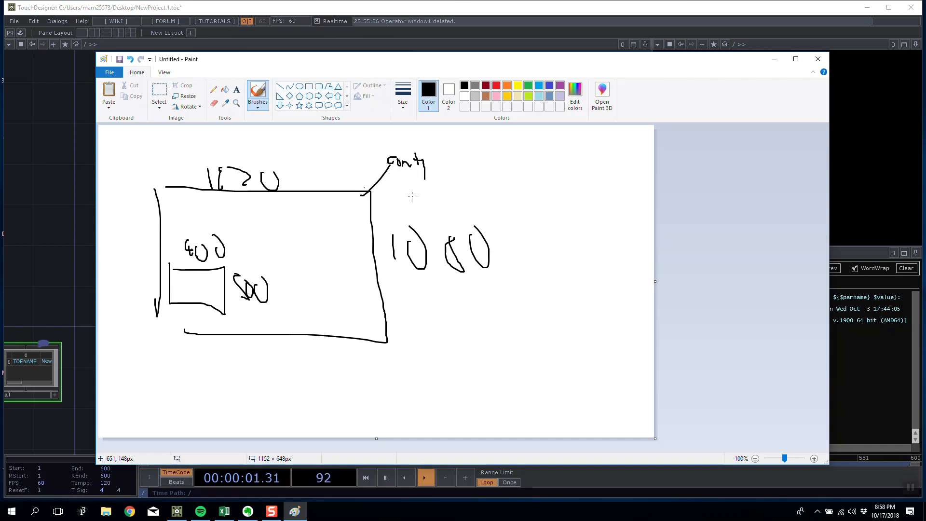
drag(220, 304, 278, 368)
mouse_move(282, 357)
mouse_down()
mouse_move(284, 368)
mouse_move(299, 360)
mouse_up()
drag(295, 356, 304, 354)
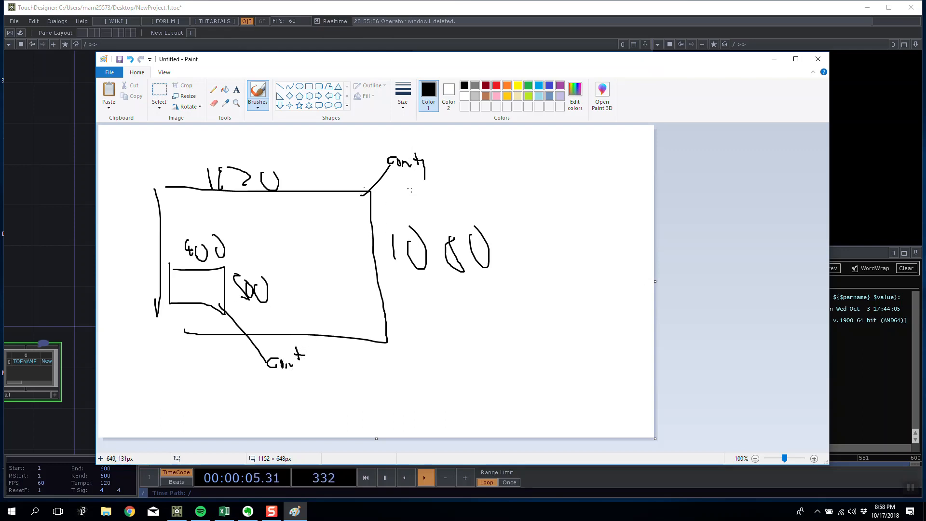
drag(230, 276, 243, 275)
drag(237, 279, 245, 295)
drag(310, 354, 322, 366)
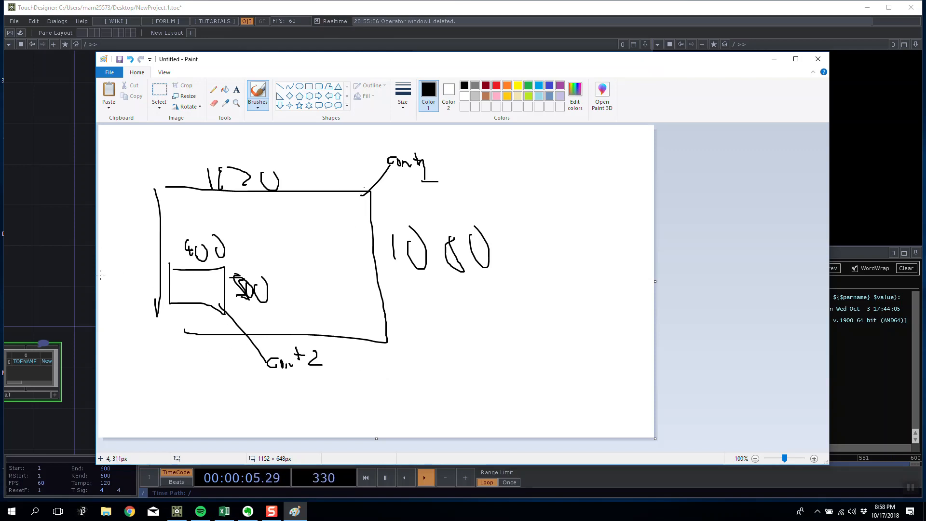
- Add a light grey dashed box with an arrow outside the large rectangle, and a black P button and slider inside it
click(475, 96)
drag(111, 259, 156, 287)
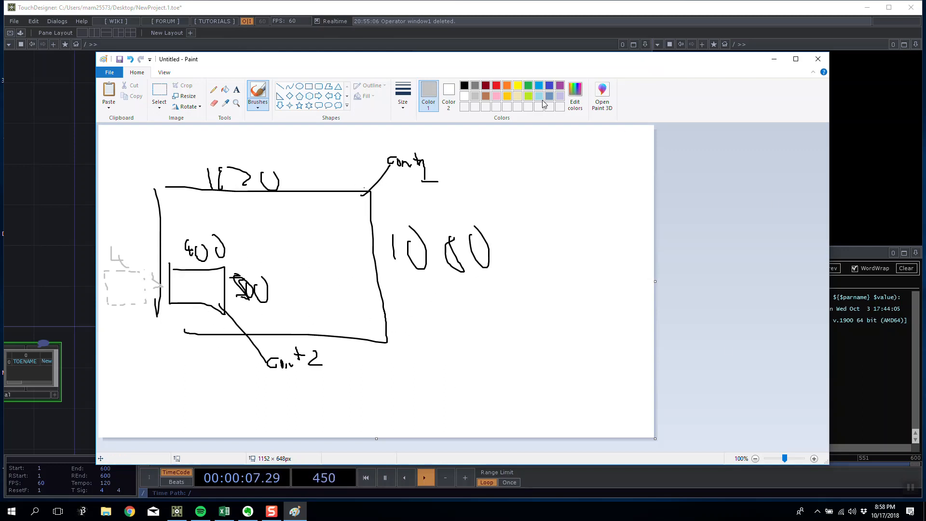
click(464, 87)
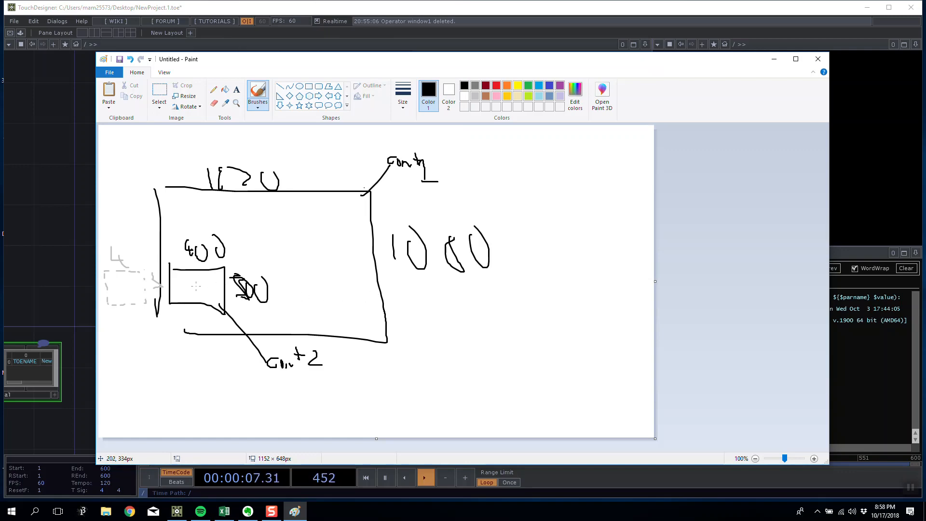
mouse_move(309, 65)
mouse_down()
mouse_move(299, 328)
mouse_move(297, 124)
mouse_move(270, 60)
mouse_up()
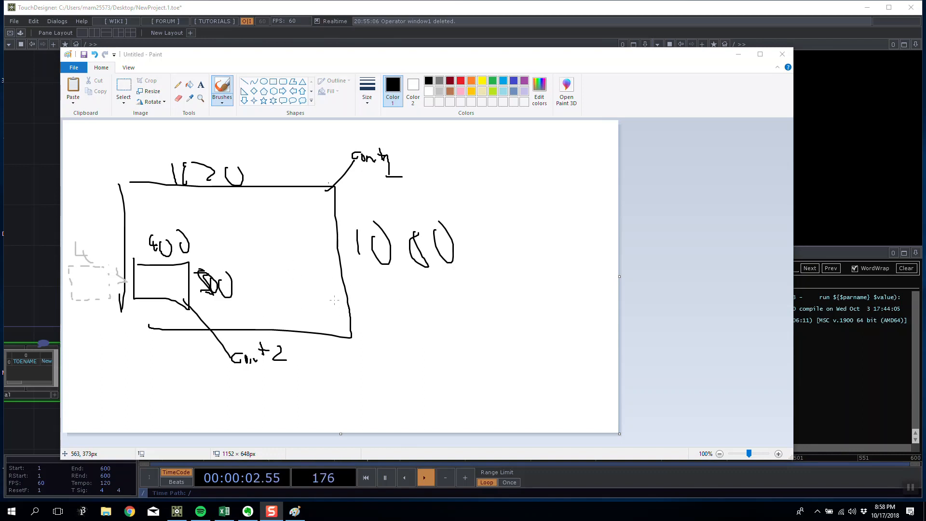
mouse_move(140, 197)
mouse_down()
mouse_move(141, 212)
mouse_move(253, 203)
mouse_move(176, 223)
mouse_move(194, 220)
mouse_move(191, 210)
mouse_up()
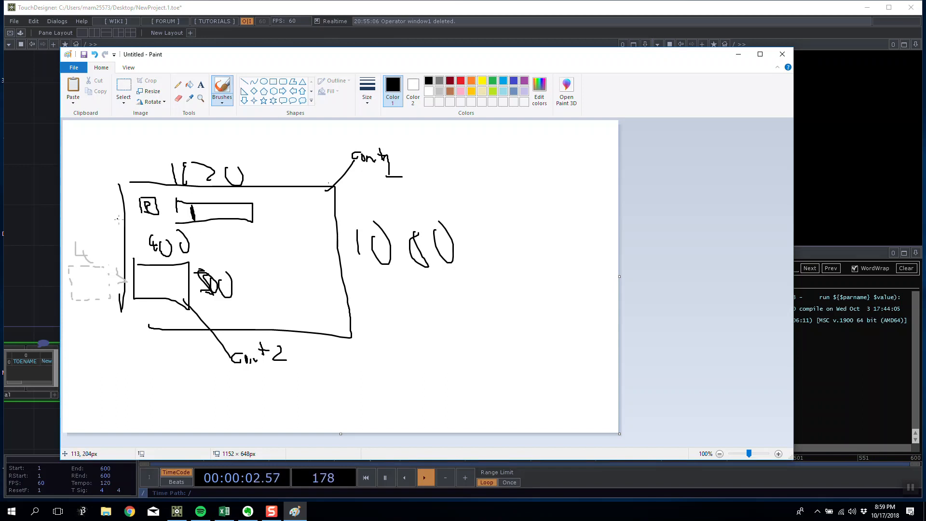
- Draw a black box around the cont1 label and reposition the Paint window
mouse_move(341, 143)
mouse_down()
mouse_move(345, 162)
mouse_move(414, 173)
mouse_up()
mouse_move(341, 141)
mouse_down()
mouse_move(403, 145)
mouse_move(407, 171)
mouse_up()
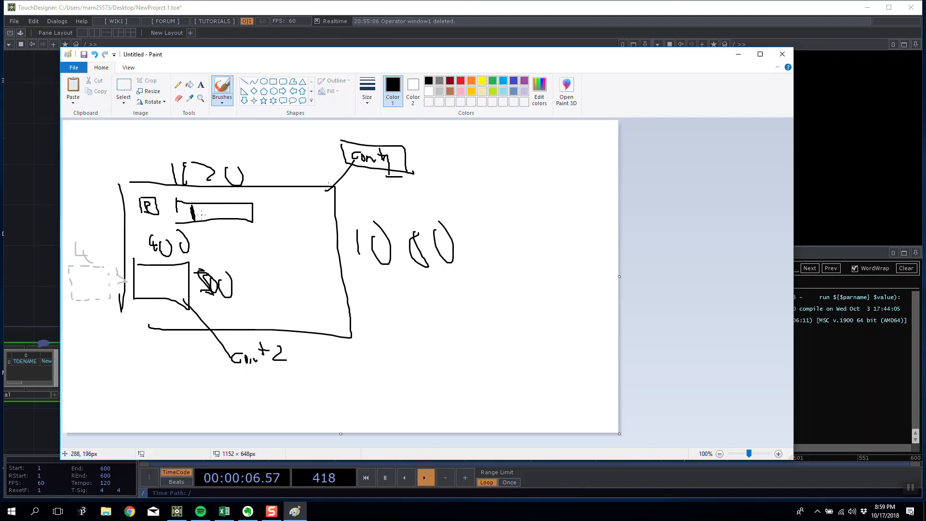
mouse_move(559, 66)
mouse_down()
mouse_move(546, 180)
mouse_move(476, 68)
mouse_move(517, 85)
mouse_up()
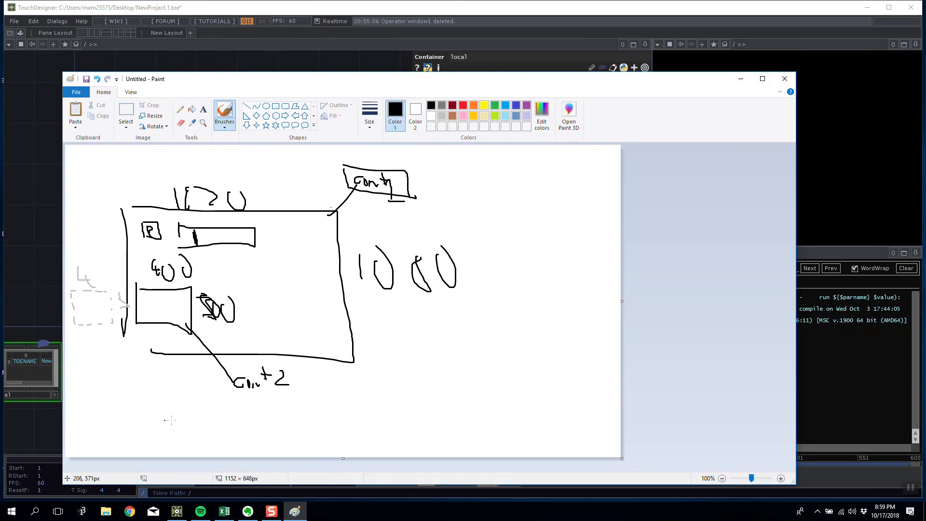
- Return to TouchDesigner, add a Container component to the root network and name it master
click(741, 78)
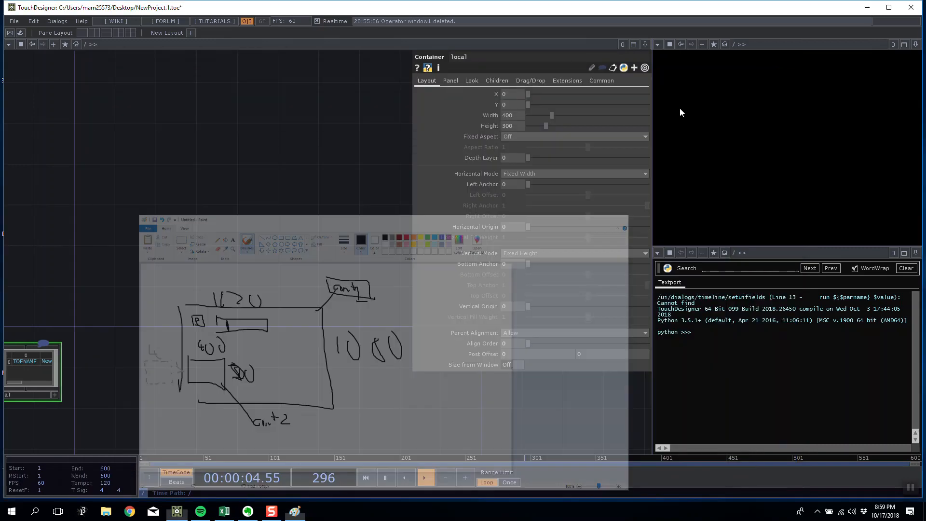
key(Tab)
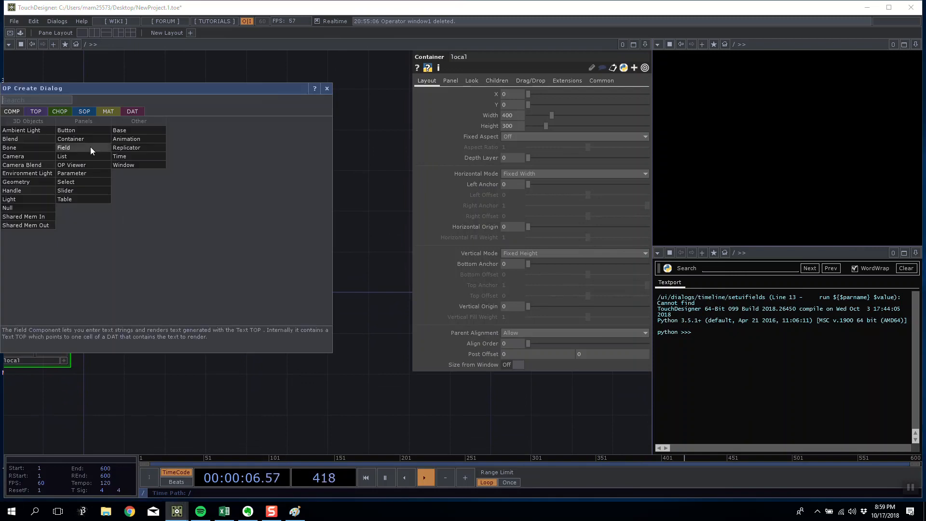
click(80, 160)
click(194, 245)
click(201, 268)
text(master)
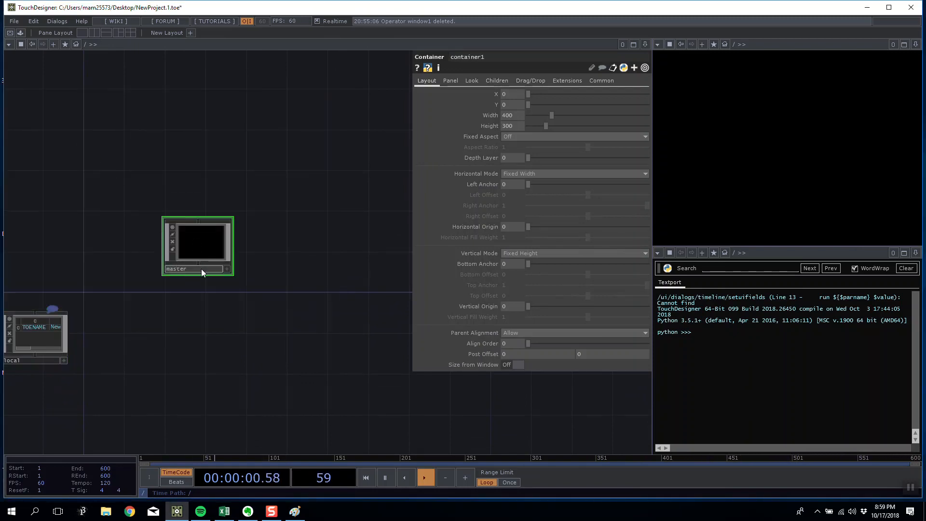
- Confirm the name master and set the container's width to 1920 and height to 1080
key(Return)
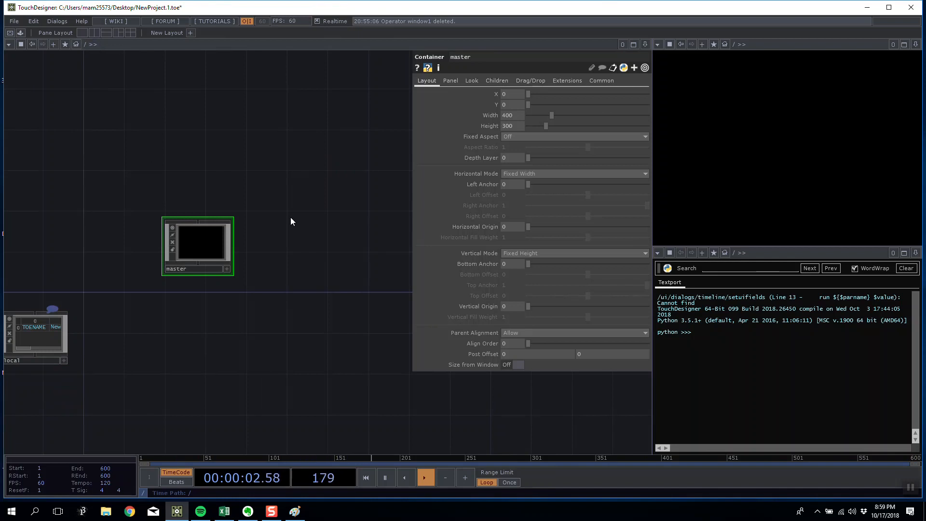
drag(184, 260, 191, 231)
drag(236, 163, 312, 156)
drag(257, 236, 228, 246)
drag(252, 187, 237, 239)
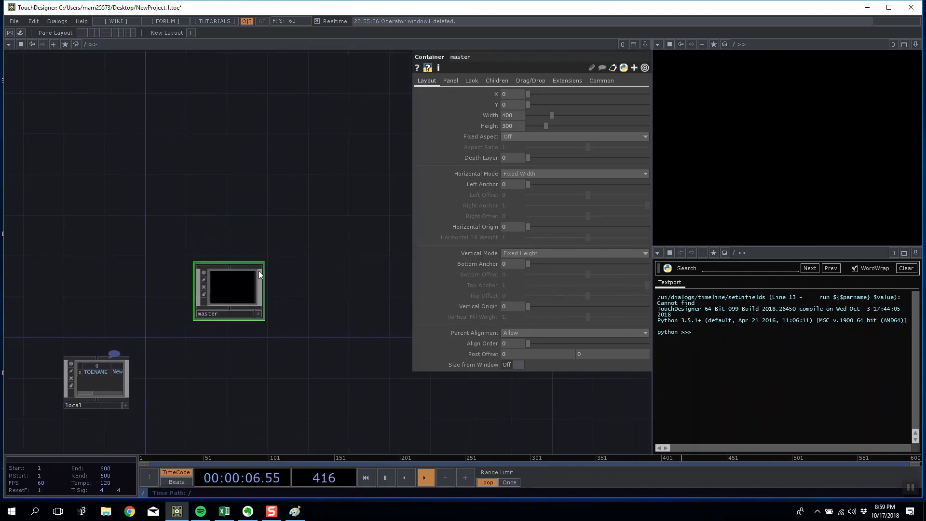
text(1920)
key(Tab)
text(1080)
key(Return)
- Point the empty viewer pane at the master container so its panel is displayed there
scroll(264, 242, up, 5)
drag(284, 143, 360, 83)
scroll(340, 88, down, 3)
drag(146, 78, 142, 85)
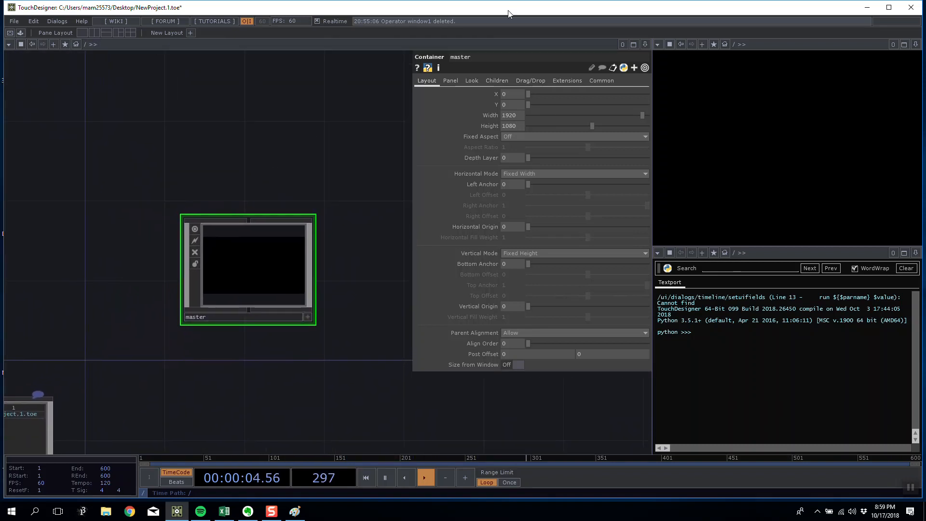
drag(318, 175, 305, 176)
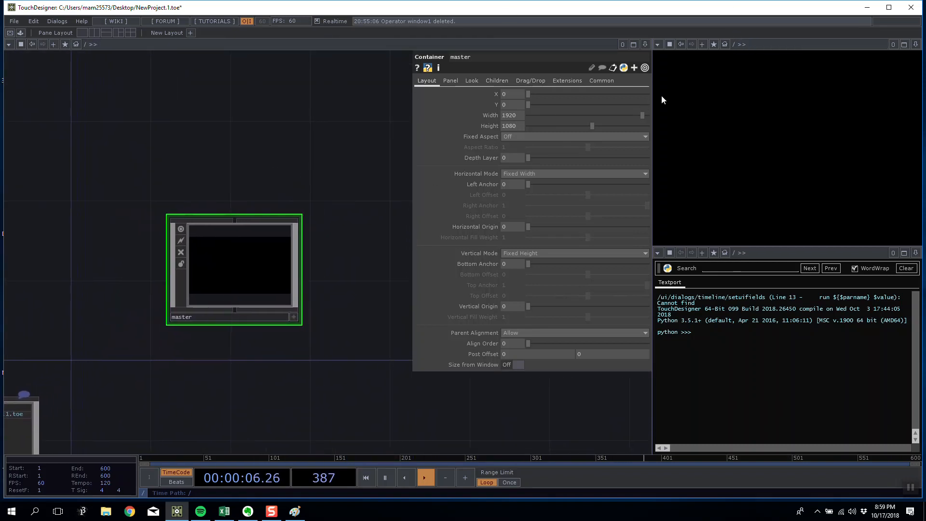
click(741, 44)
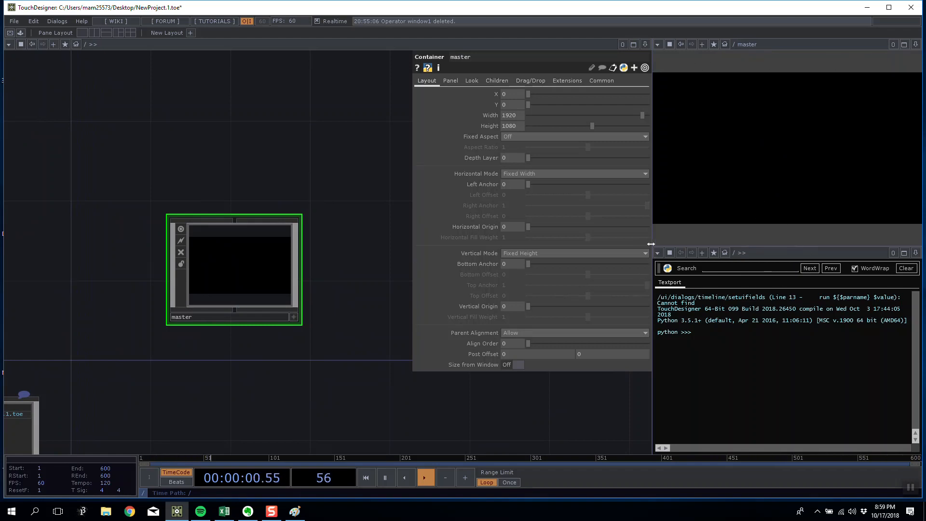
- Give the master container a pure red background color and set its background alpha to 1
drag(269, 225, 249, 225)
drag(242, 185, 259, 227)
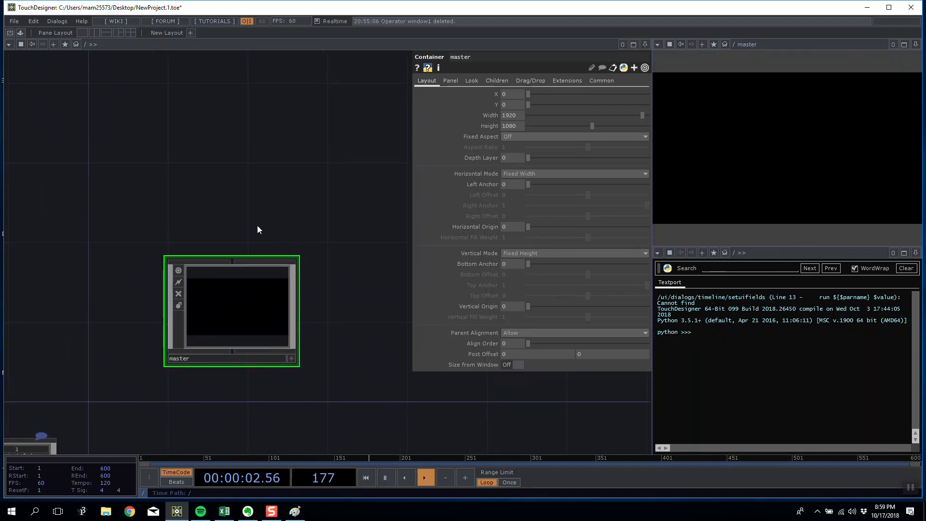
drag(237, 138, 227, 104)
click(471, 81)
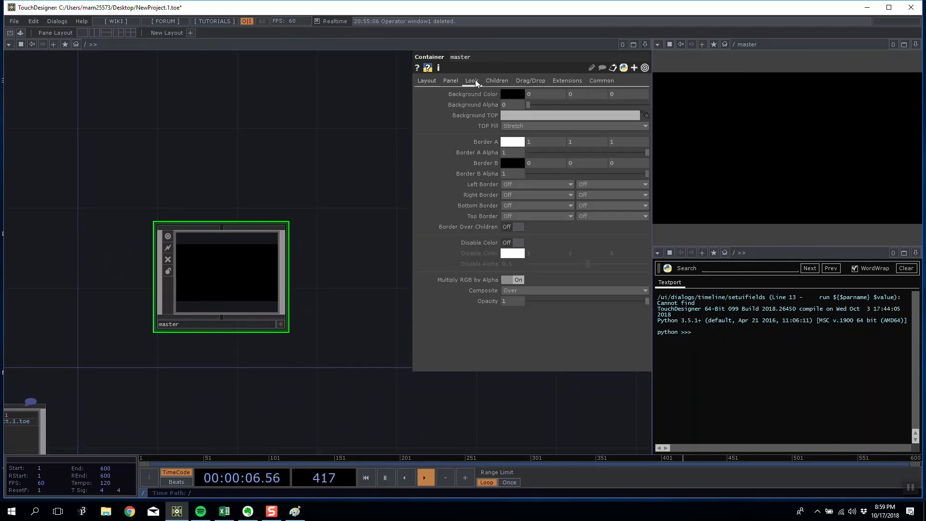
click(509, 95)
click(499, 50)
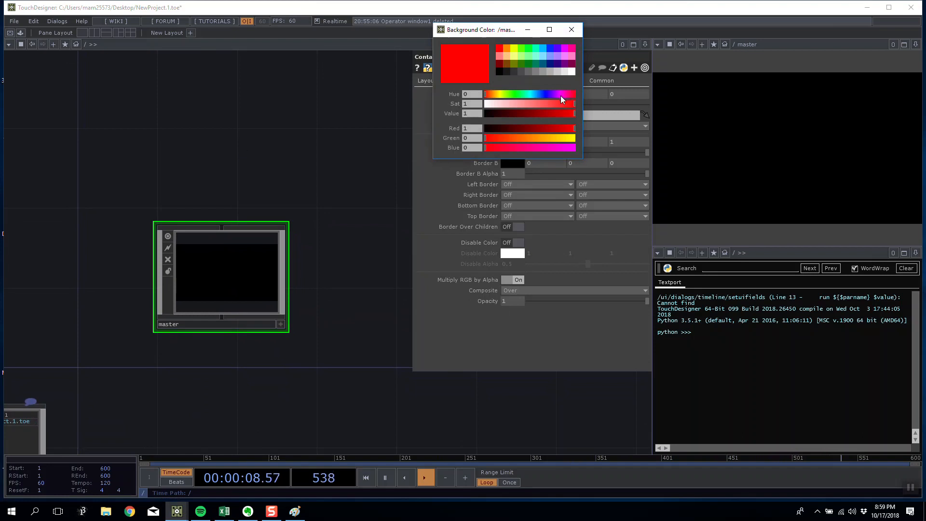
click(572, 29)
drag(529, 105, 645, 103)
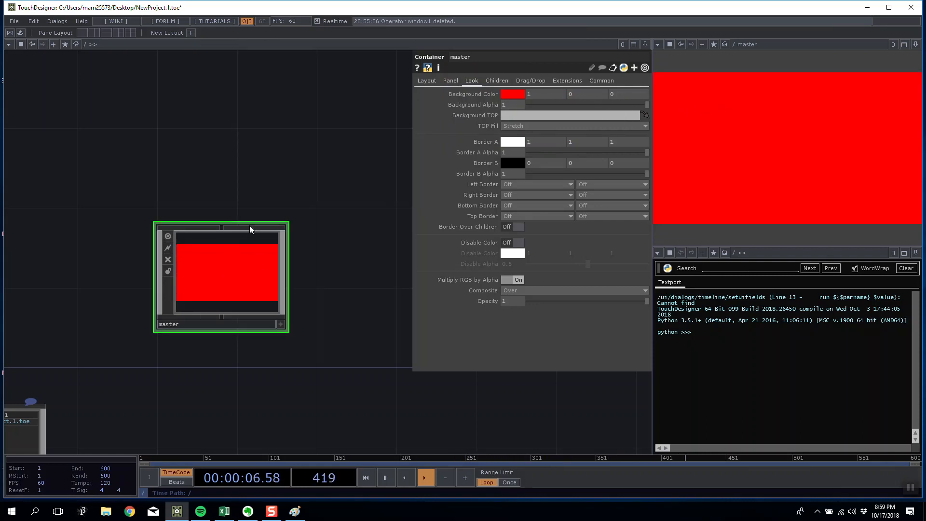
- Lower the master container's background alpha to 0 and raise it back to 1
scroll(203, 259, up, 3)
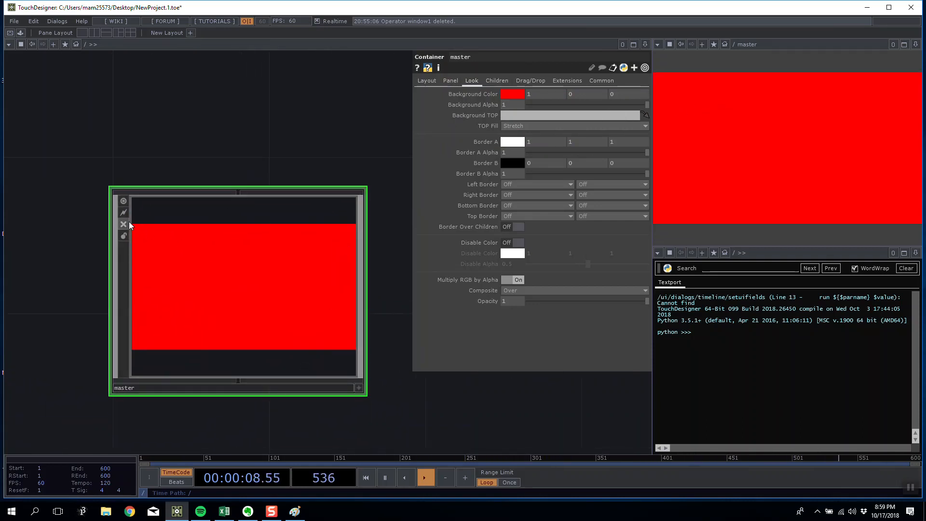
drag(624, 100, 410, 111)
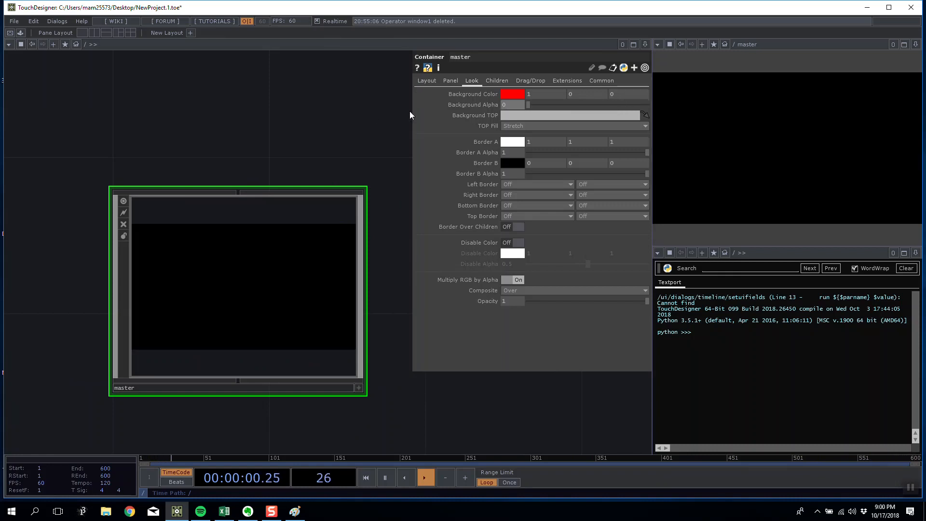
click(515, 94)
click(572, 30)
drag(615, 104, 711, 97)
drag(192, 110, 155, 93)
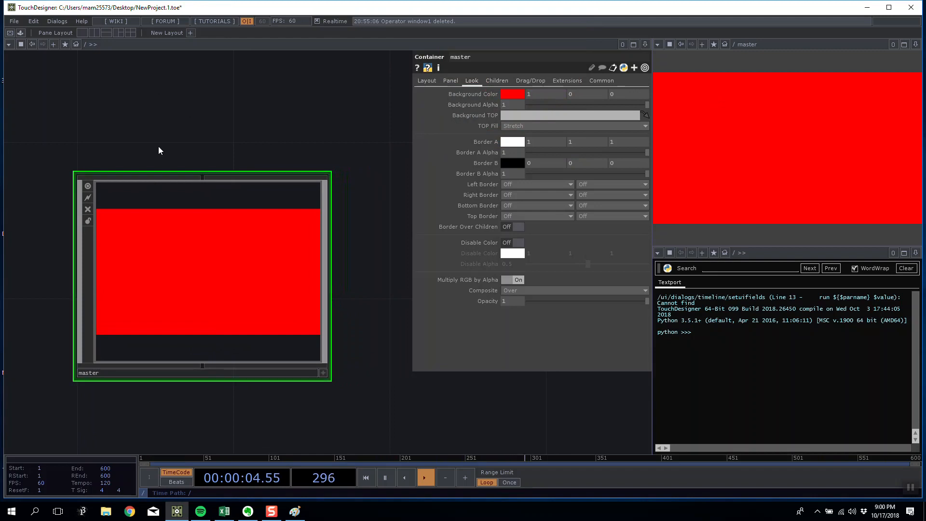
- Enter the master container's network and widen the pane that displays its panel
scroll(176, 204, up, 3)
scroll(177, 207, down, 3)
scroll(170, 201, up, 10)
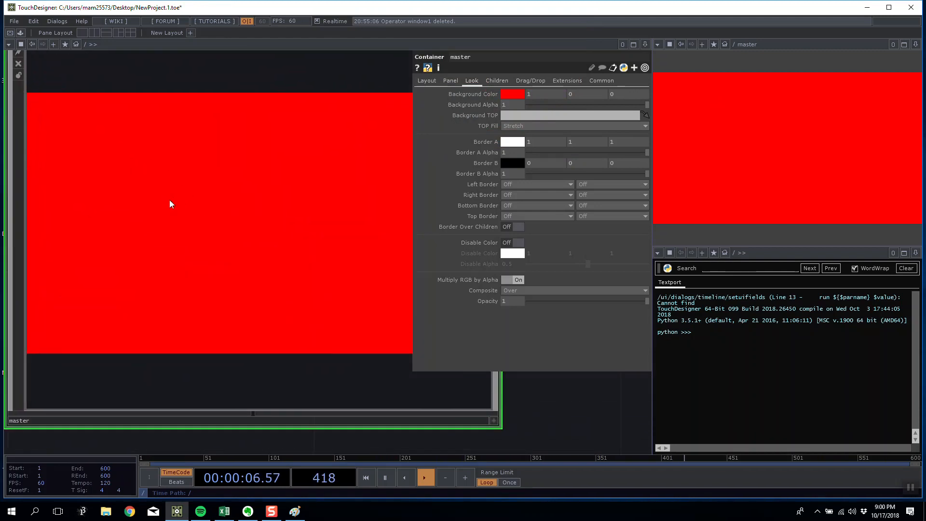
scroll(286, 207, down, 3)
scroll(199, 167, down, 3)
scroll(200, 164, up, 8)
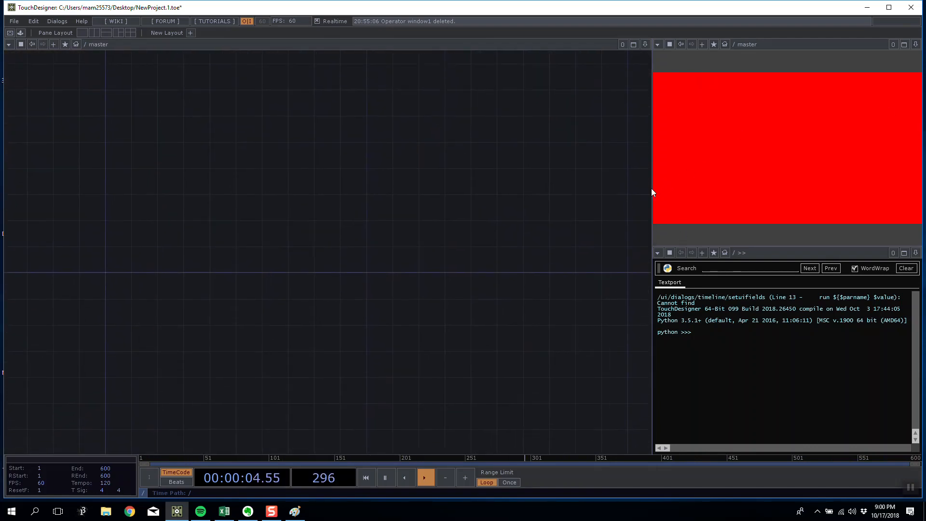
drag(651, 208, 636, 208)
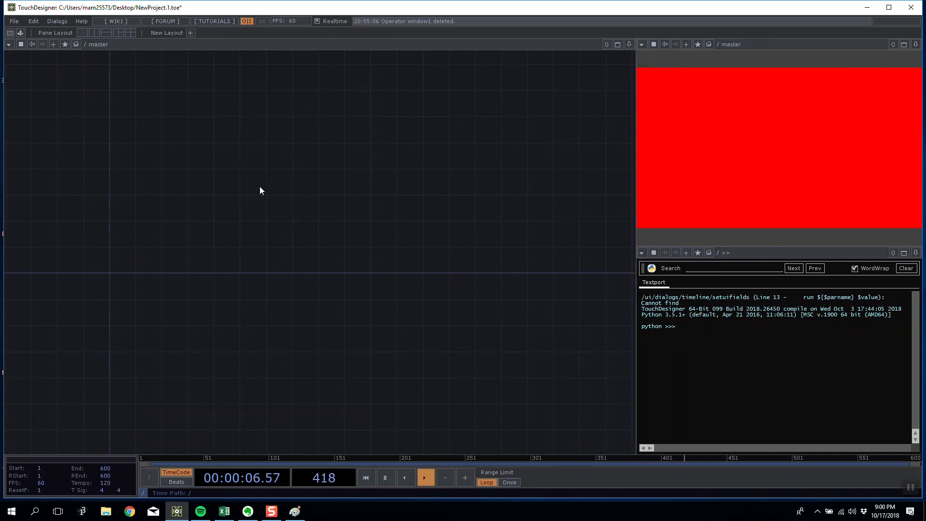
- Add a Movie File In TOP inside the master container
key(Tab)
click(70, 54)
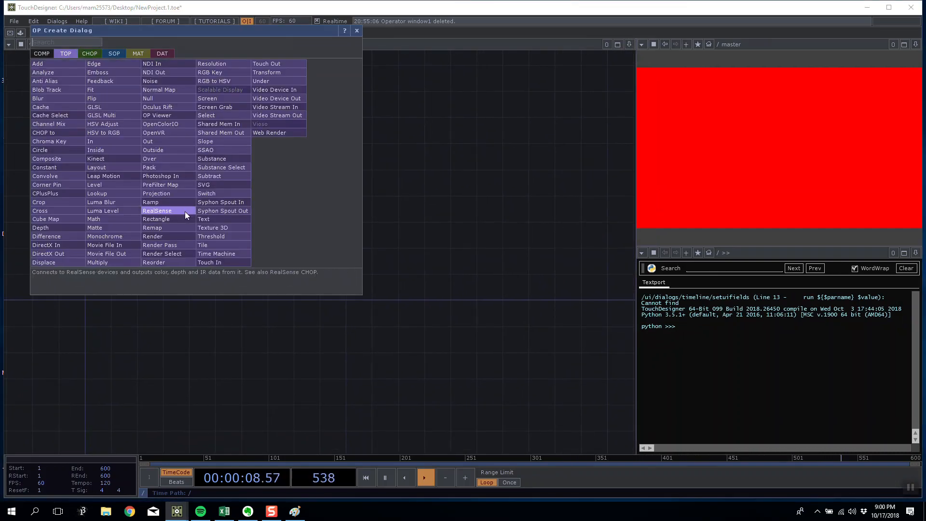
click(123, 245)
click(220, 221)
scroll(208, 252, up, 5)
scroll(217, 242, down, 3)
- Connect a Null TOP after the Movie File In, name it output, and place it well apart from its source
right_click(241, 227)
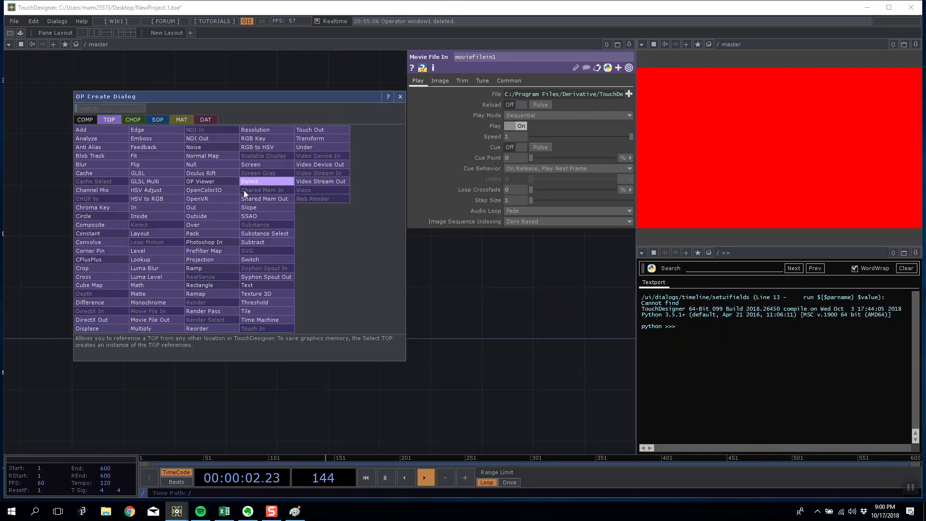
click(225, 163)
click(320, 243)
drag(331, 248, 283, 251)
drag(242, 239, 280, 226)
key(Return)
drag(286, 227, 462, 239)
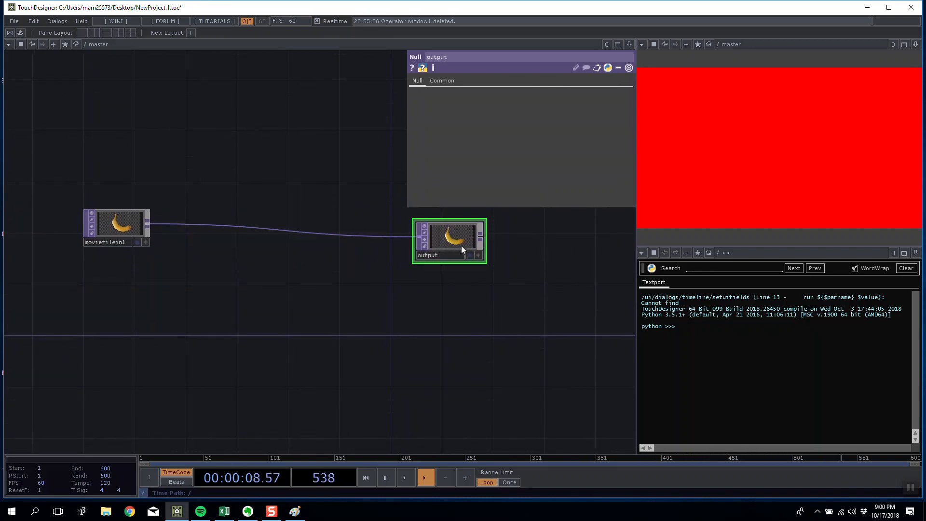
- Replace the banana image in the Movie File In TOP with the greyscale counter movie
click(118, 223)
click(629, 94)
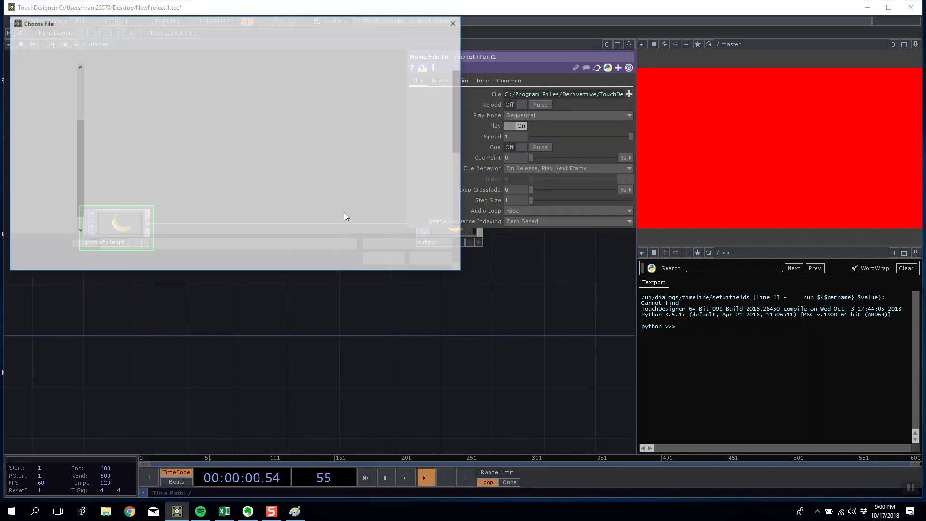
double_click(378, 164)
drag(296, 299, 215, 310)
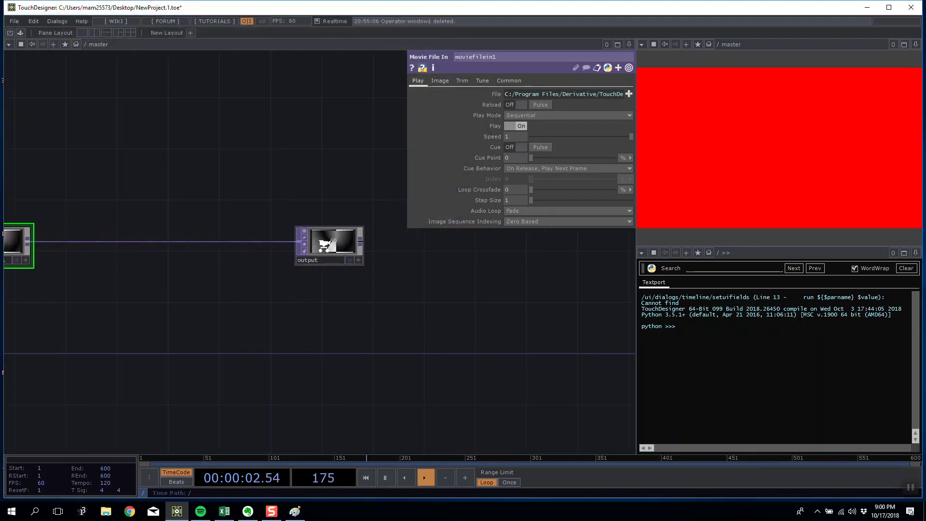
- Examine the output Null's picture and its connection to the Movie File In up close
scroll(324, 246, up, 5)
click(332, 258)
scroll(363, 320, down, 7)
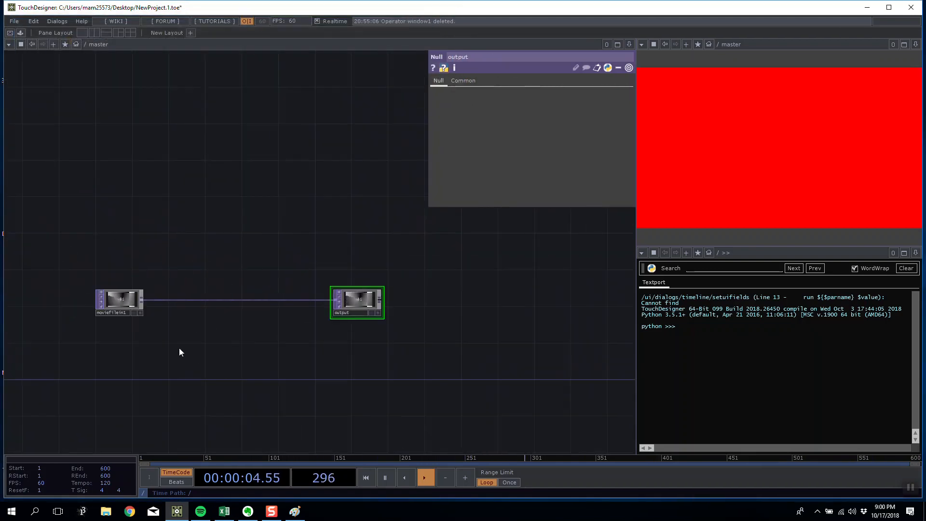
drag(255, 361, 104, 326)
scroll(194, 281, up, 6)
drag(194, 282, 242, 280)
scroll(225, 266, up, 6)
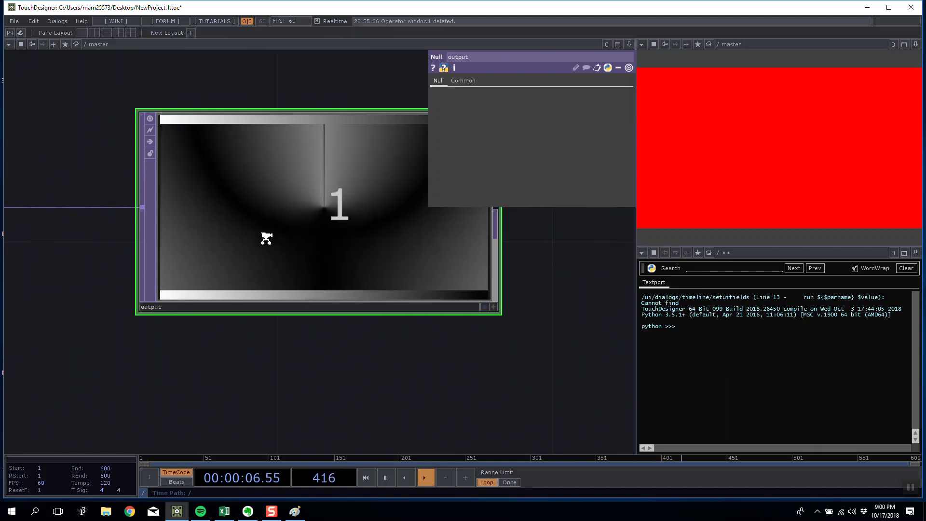
scroll(265, 238, down, 4)
drag(262, 245, 314, 248)
scroll(315, 248, down, 5)
scroll(314, 248, down, 5)
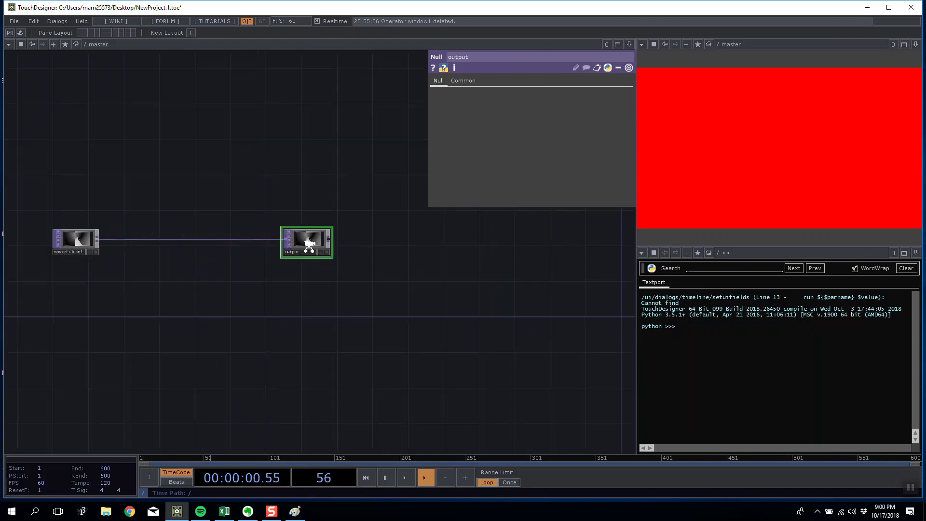
scroll(364, 256, up, 2)
scroll(274, 227, up, 2)
- Go back up to the root network and set the master container's Background TOP to /master/output
scroll(239, 210, down, 8)
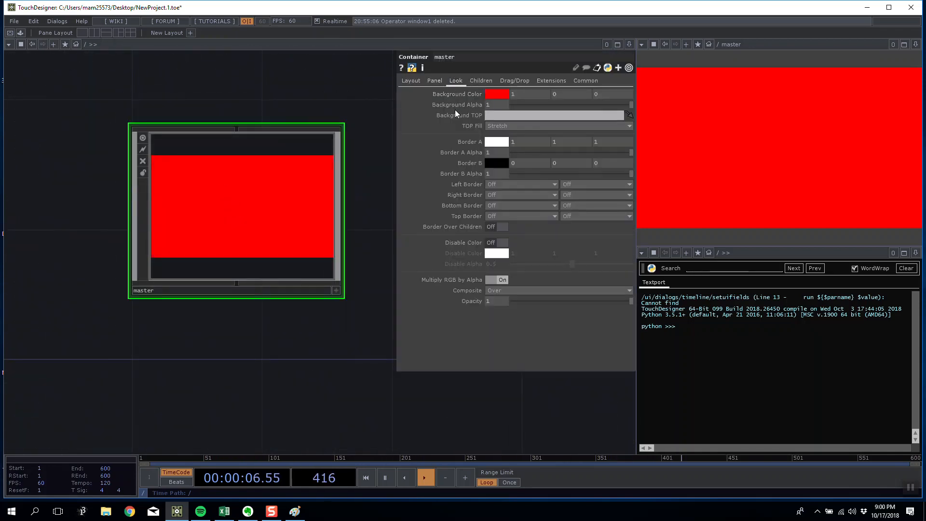
click(488, 117)
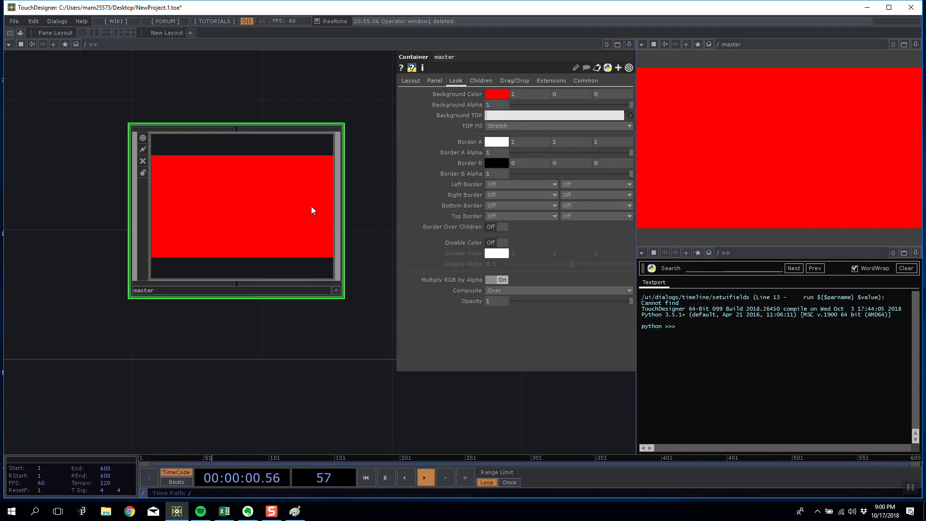
scroll(312, 207, up, 5)
scroll(334, 251, down, 5)
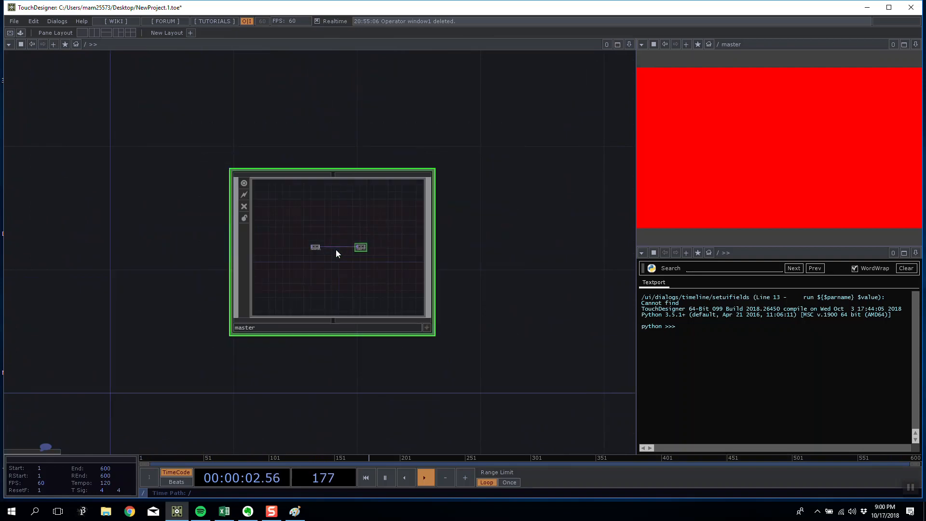
drag(322, 145, 227, 138)
click(500, 112)
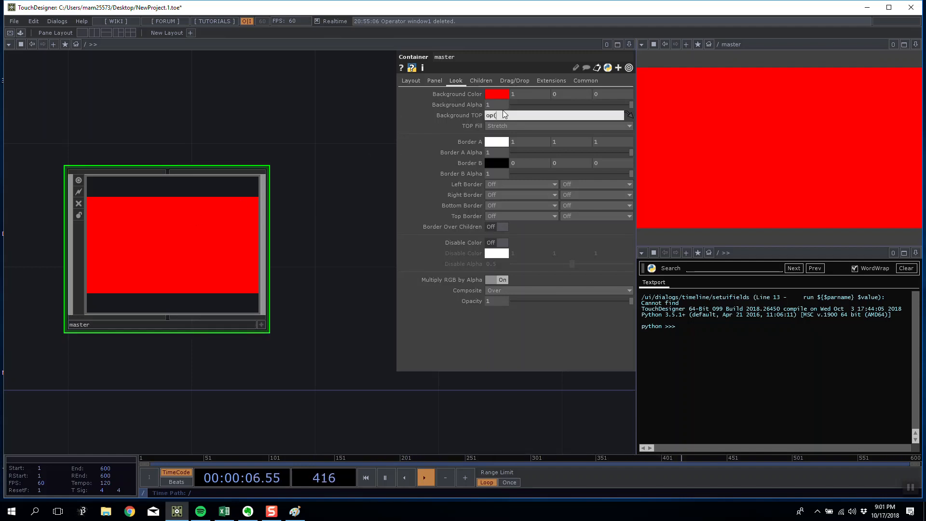
key(BackSpace)
text(er/output)
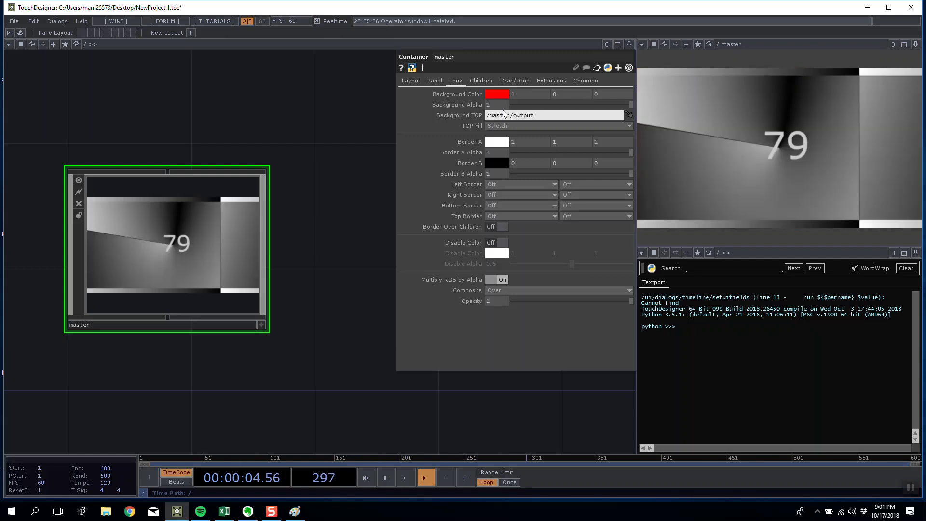
drag(182, 120, 115, 128)
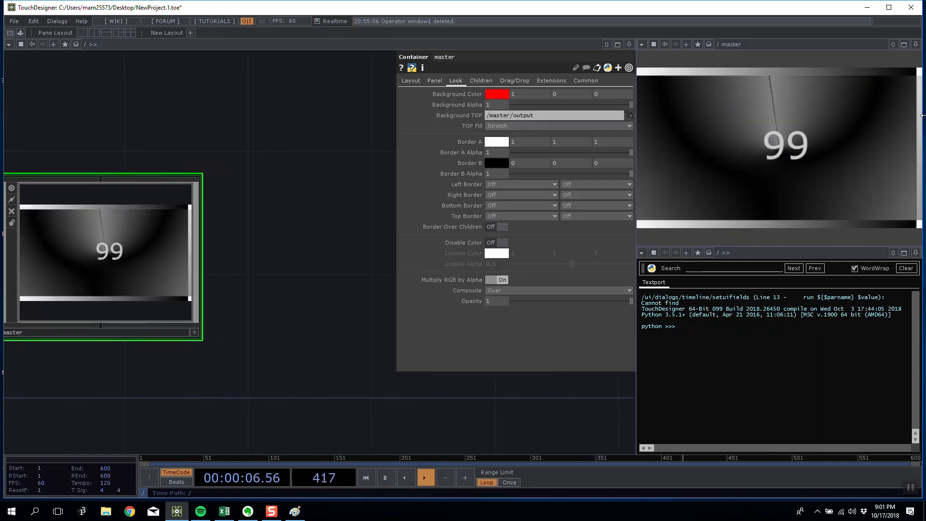
- Change the master container's Background TOP path to /master/cont/present/output
drag(232, 105, 279, 81)
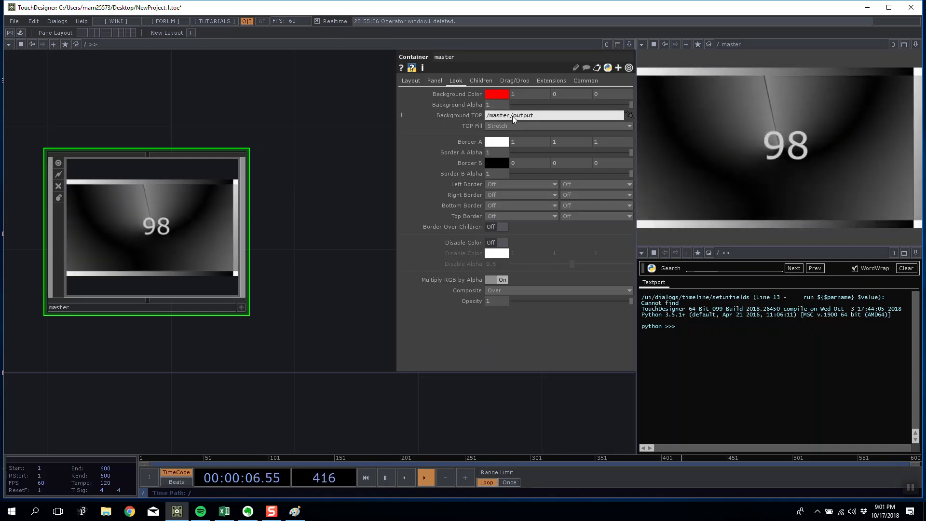
text(cona)
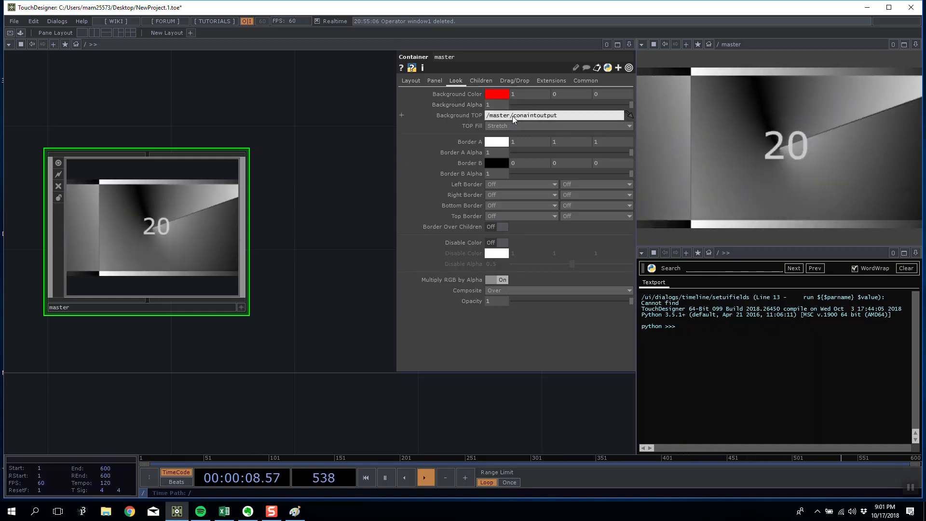
key(BackSpace)
text(t/)
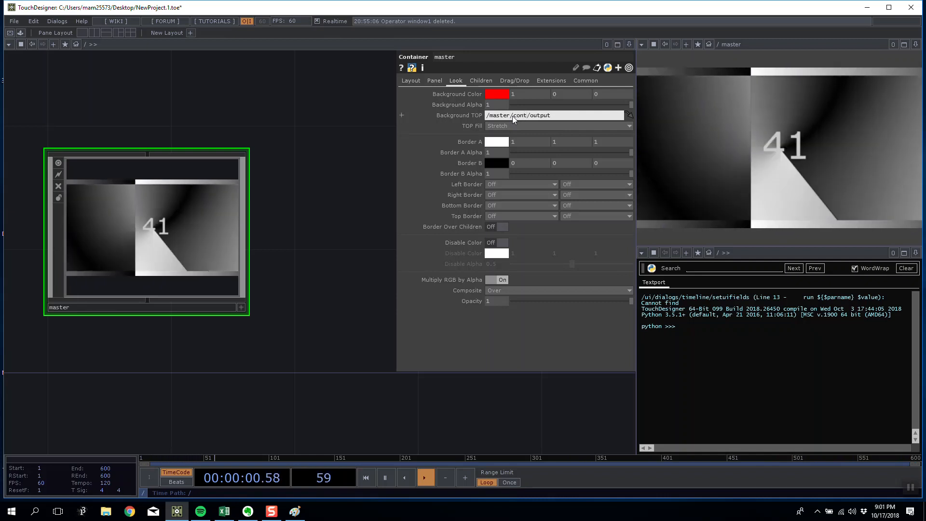
text(present)
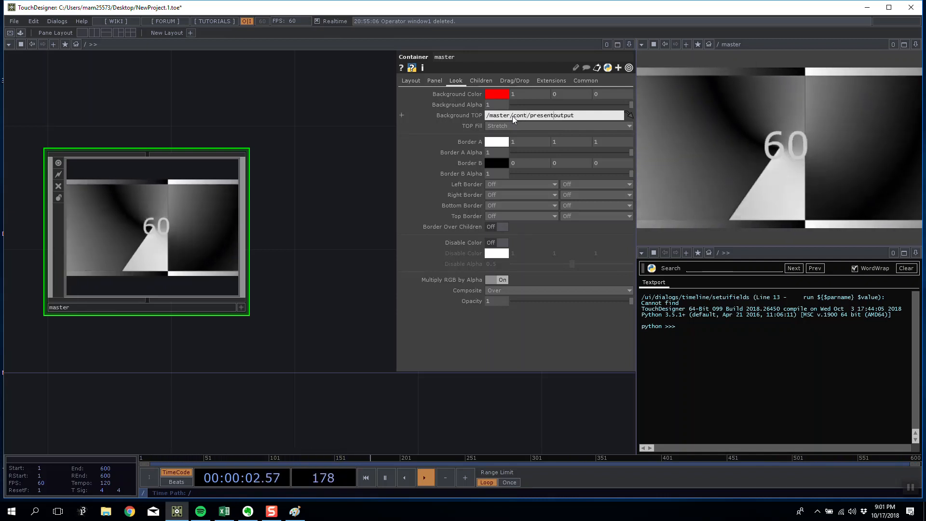
text(/)
click(225, 204)
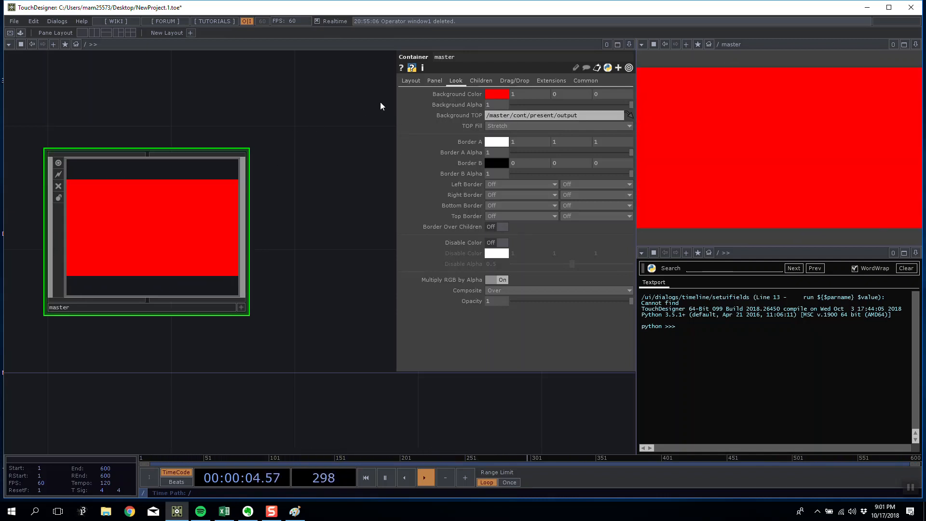
- Shorten the master container's Background TOP path to /output
drag(556, 116, 437, 112)
key(BackSpace)
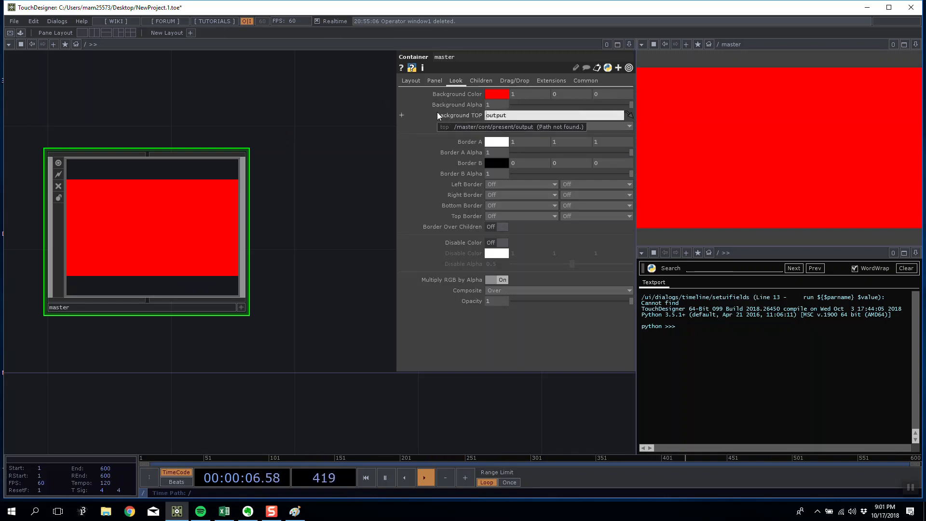
drag(213, 120, 230, 101)
scroll(285, 149, up, 5)
scroll(230, 101, down, 3)
click(488, 118)
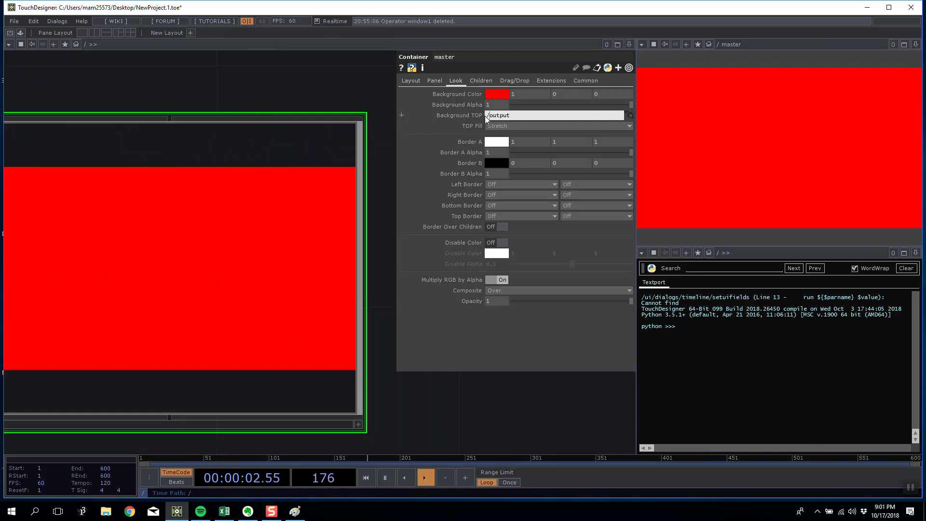
- Try the relative path ../output as the master container's Background TOP
drag(193, 84, 251, 86)
click(487, 116)
text(..)
drag(335, 83, 281, 82)
double_click(502, 115)
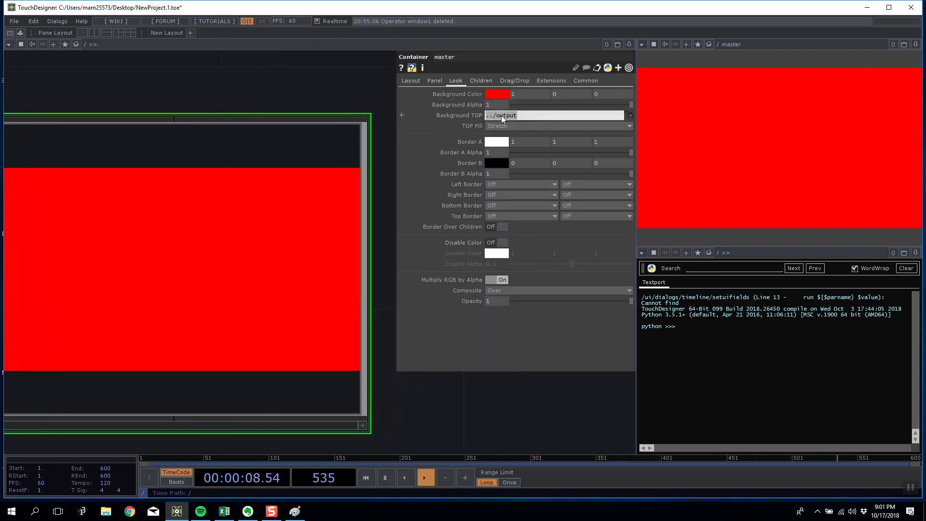
drag(359, 115, 357, 162)
drag(345, 118, 377, 87)
scroll(236, 75, down, 4)
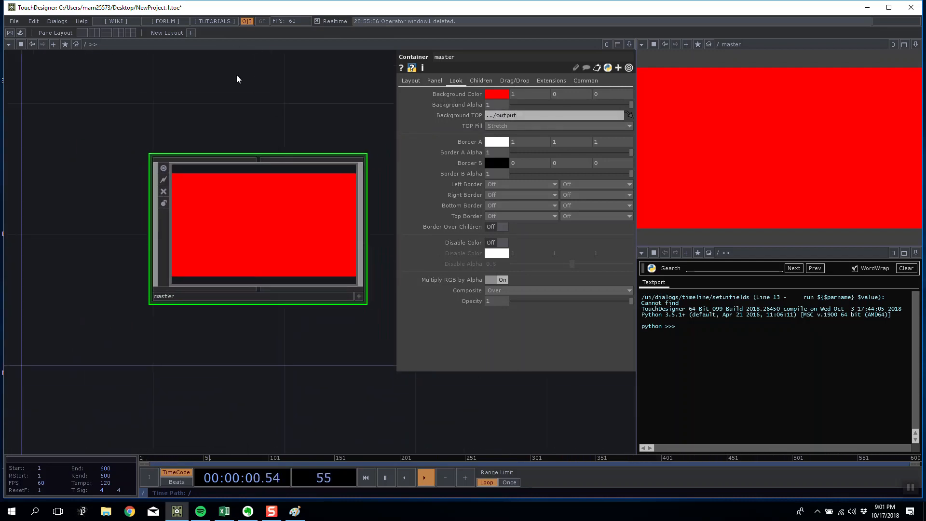
drag(487, 117, 519, 119)
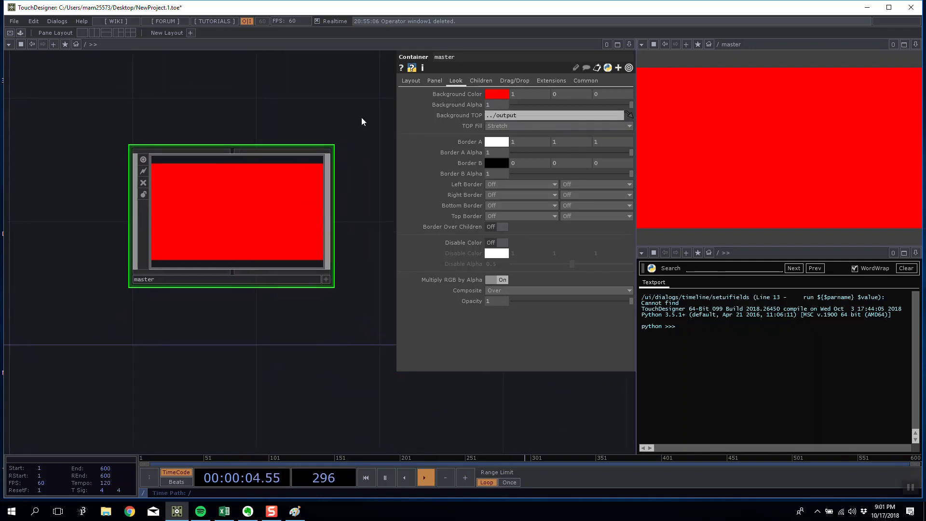
scroll(232, 219, up, 3)
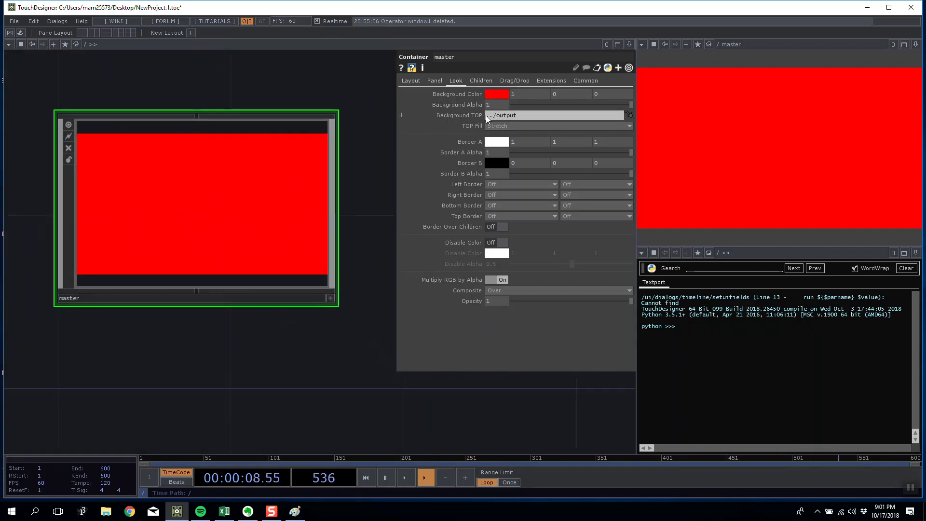
- Set the master container's Background TOP to the relative path ./output
click(490, 118)
key(BackSpace)
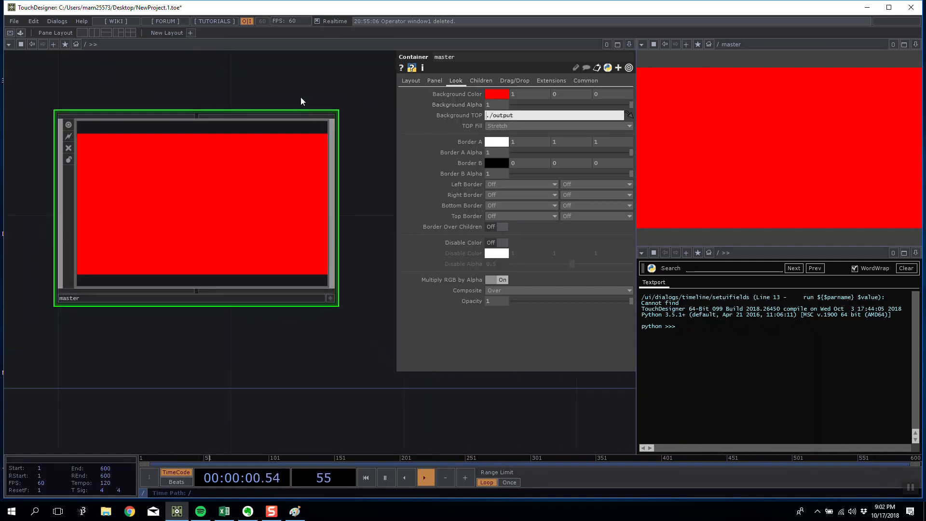
key(Return)
drag(516, 114, 495, 117)
key(Return)
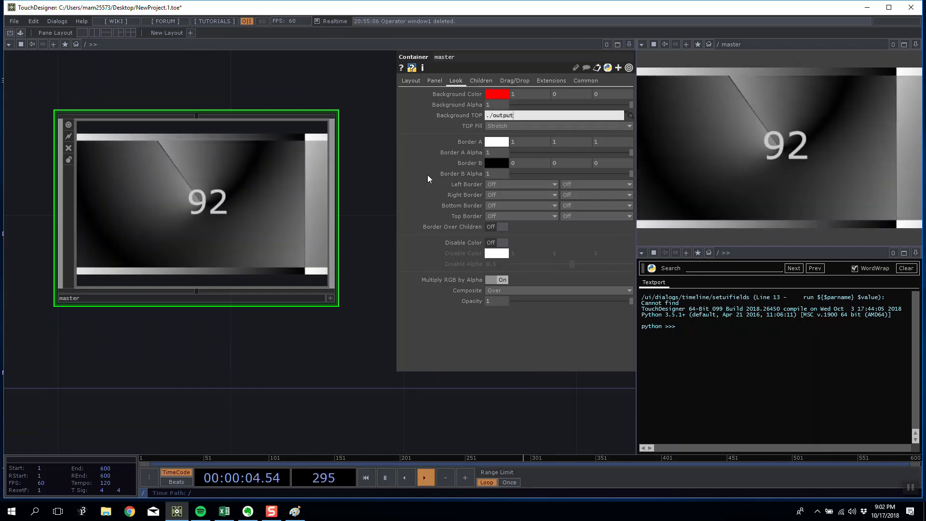
- Try the Native Resolution TOP Fill mode on the master container's background
drag(630, 105, 737, 124)
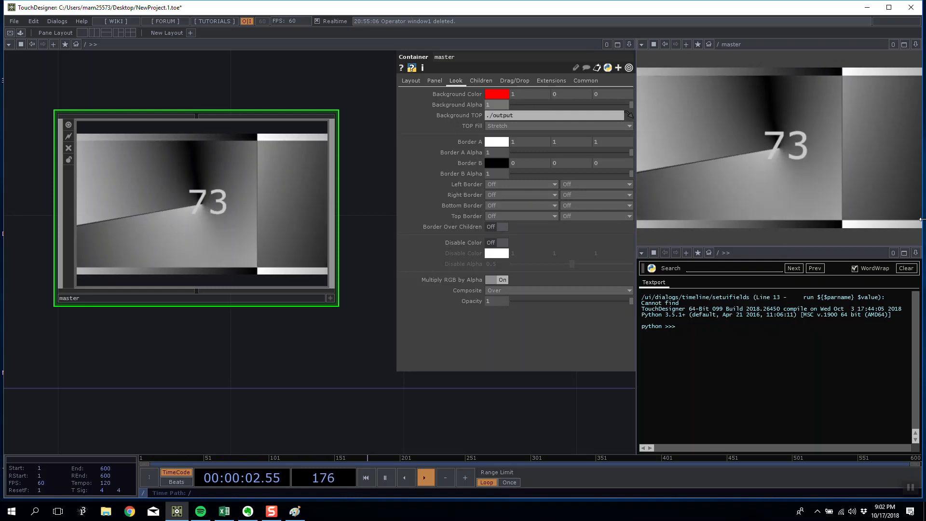
scroll(103, 212, up, 3)
scroll(169, 187, down, 5)
scroll(168, 187, up, 3)
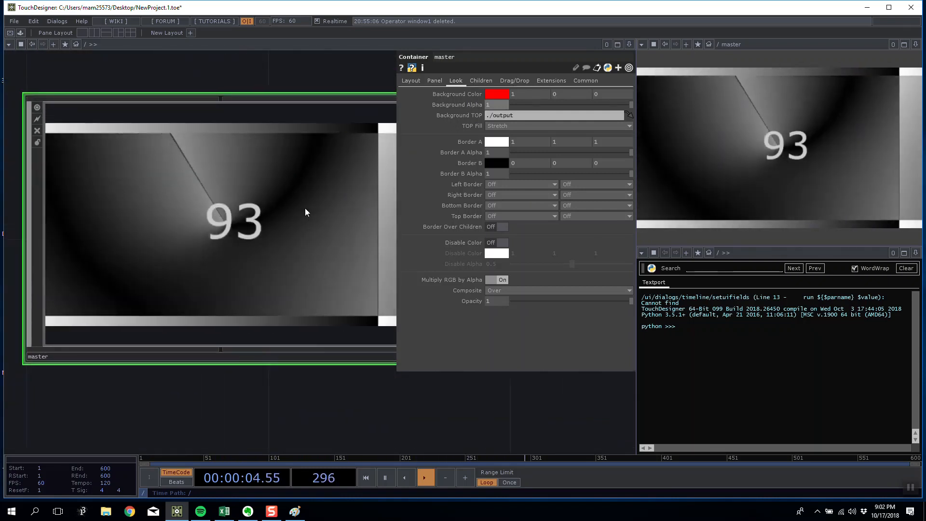
click(509, 127)
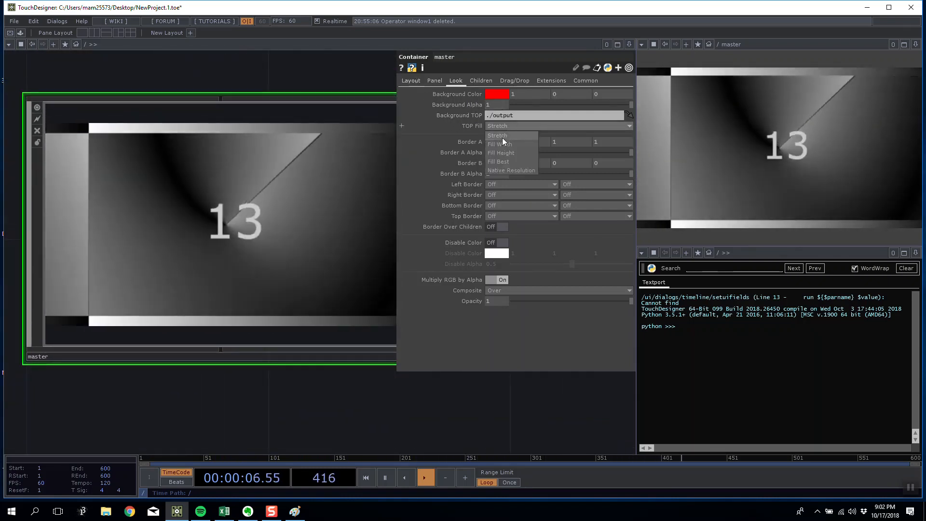
click(510, 170)
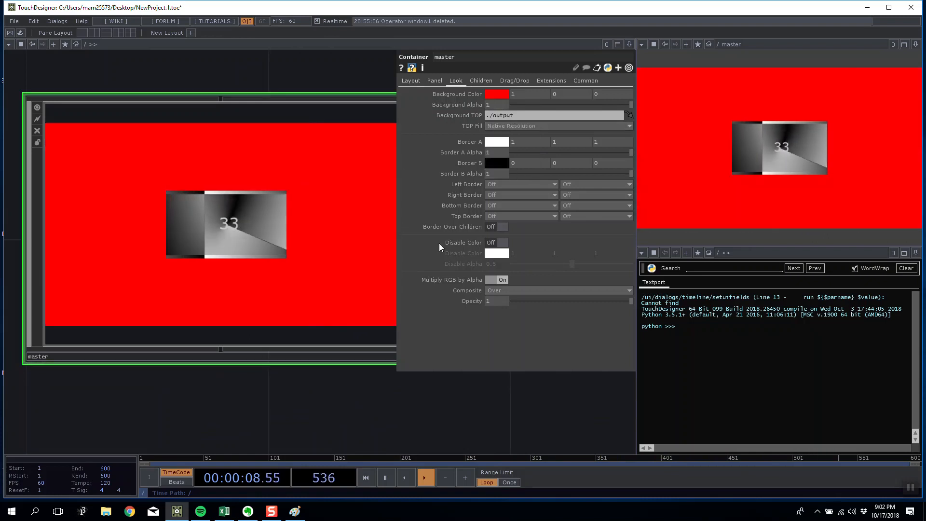
drag(252, 70, 260, 97)
scroll(260, 97, down, 2)
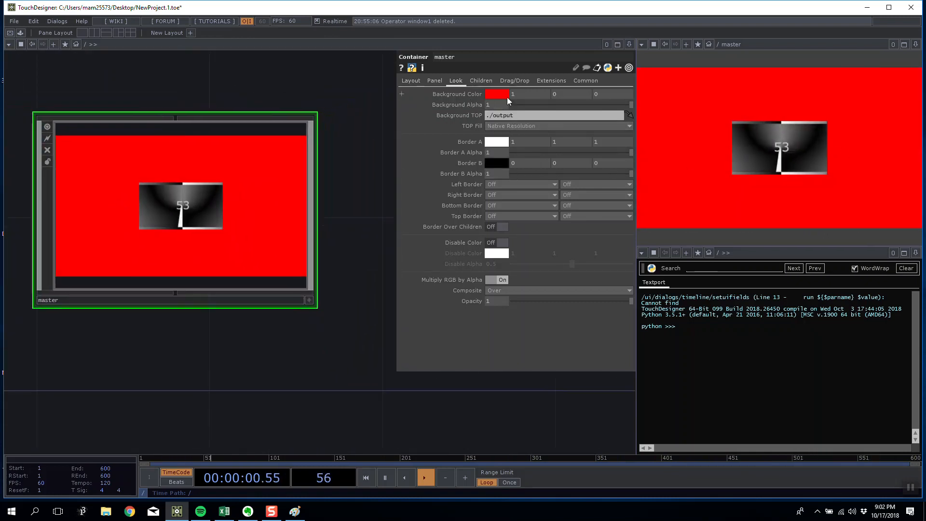
- Set the master container's Background Alpha to 0.992 and return its TOP Fill to Stretch
click(511, 104)
drag(371, 98, 479, 115)
click(532, 128)
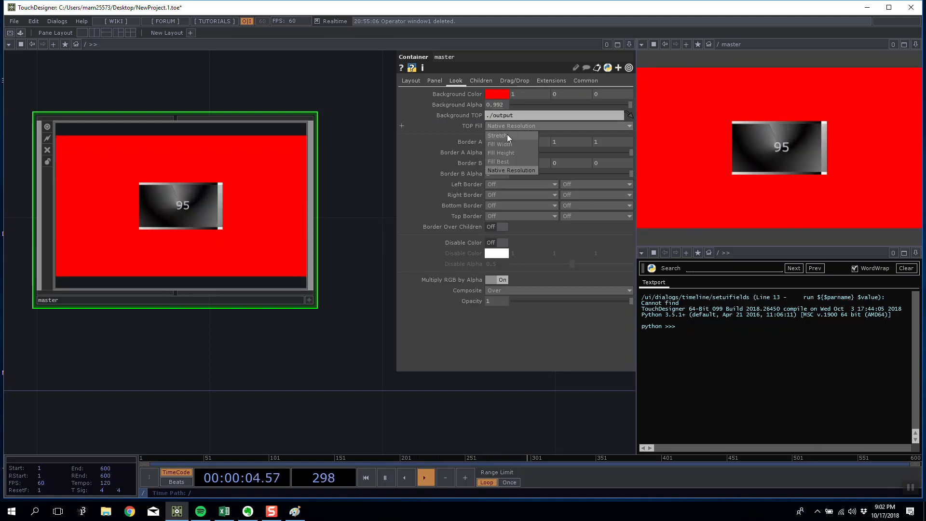
click(507, 137)
mouse_move(368, 107)
mouse_down()
mouse_move(348, 111)
mouse_move(378, 114)
mouse_up()
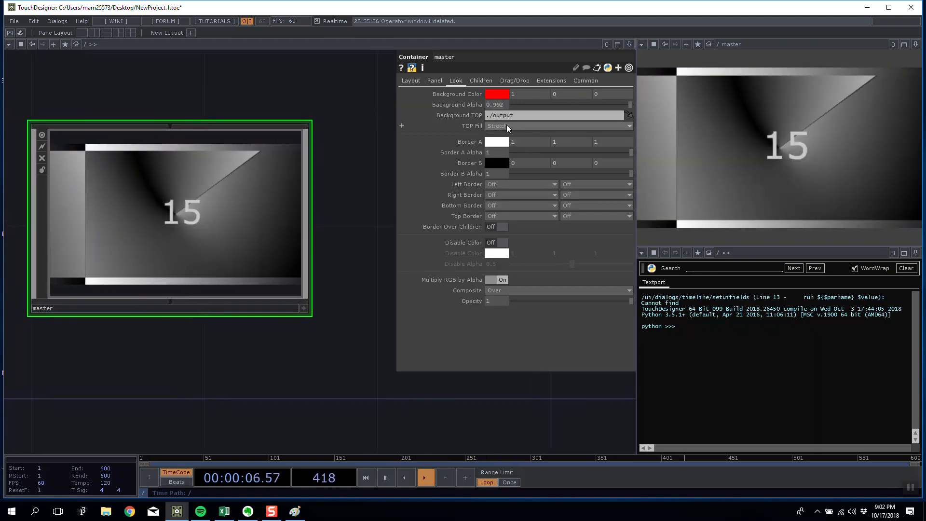
- Go into the master container's network and clear some space above its Movie File In and output operators
scroll(148, 211, up, 5)
drag(322, 256, 303, 257)
drag(292, 149, 321, 119)
drag(109, 218, 216, 154)
drag(238, 118, 138, 178)
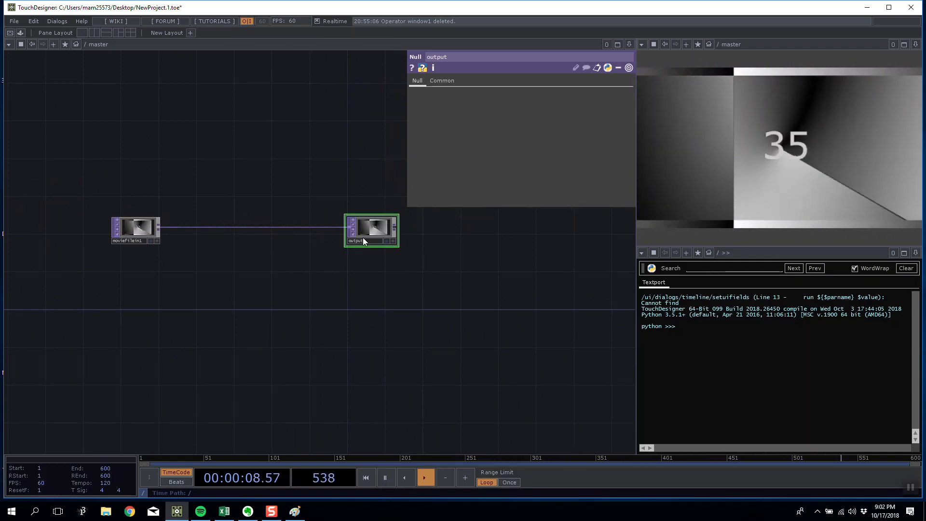
scroll(363, 239, up, 4)
scroll(366, 233, down, 2)
scroll(340, 195, down, 2)
drag(341, 195, 374, 316)
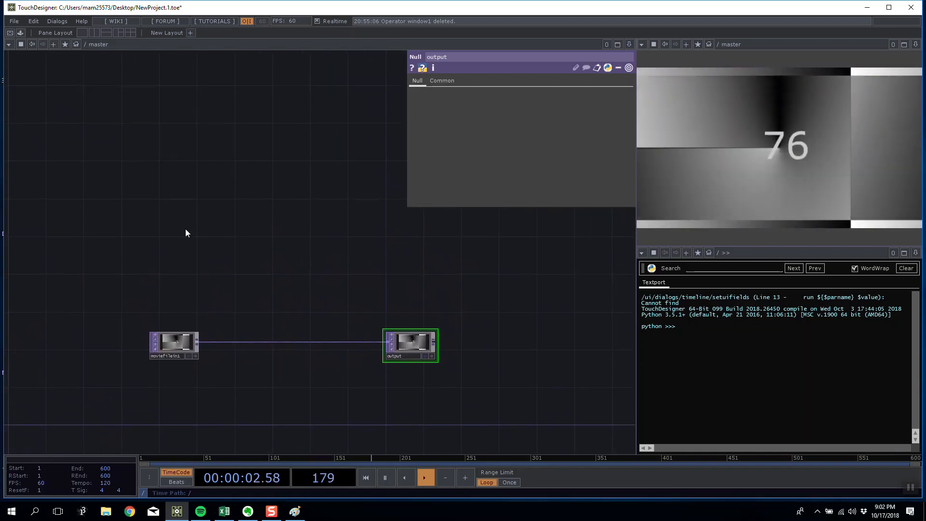
- Check the interface sketch in Paint, then add a Container COMP above the Movie File In inside master
key(Tab)
click(32, 123)
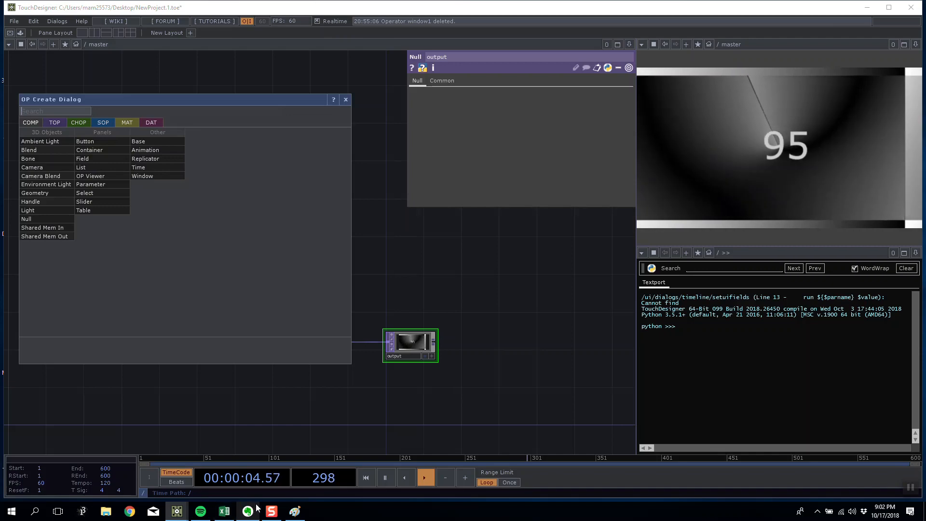
click(295, 511)
click(292, 510)
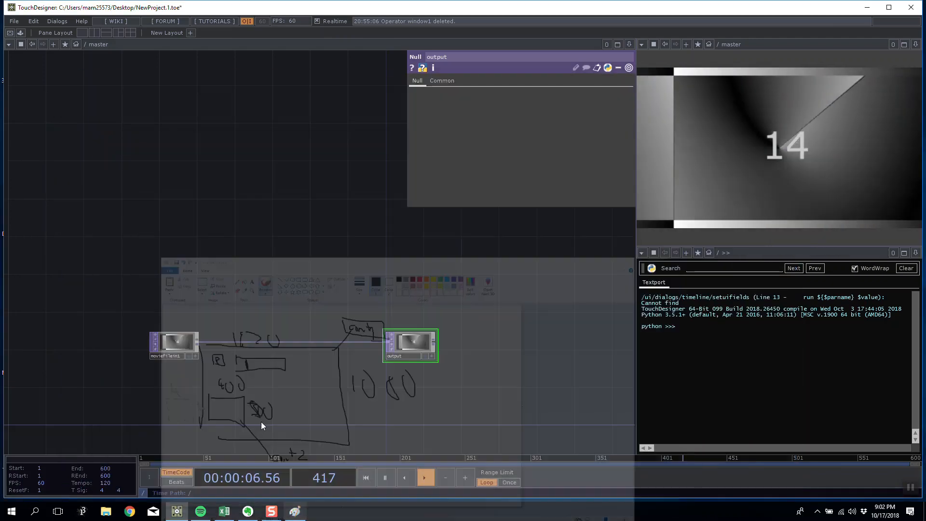
key(Tab)
click(133, 157)
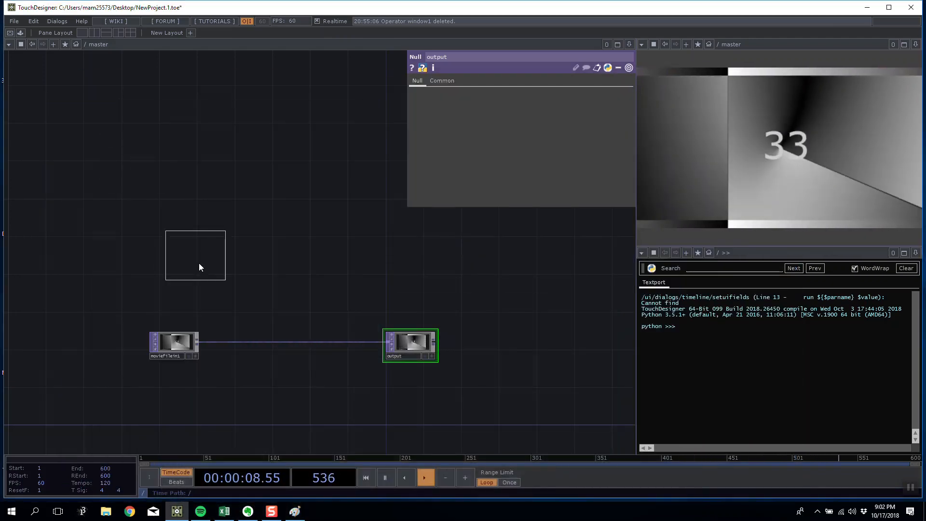
click(179, 263)
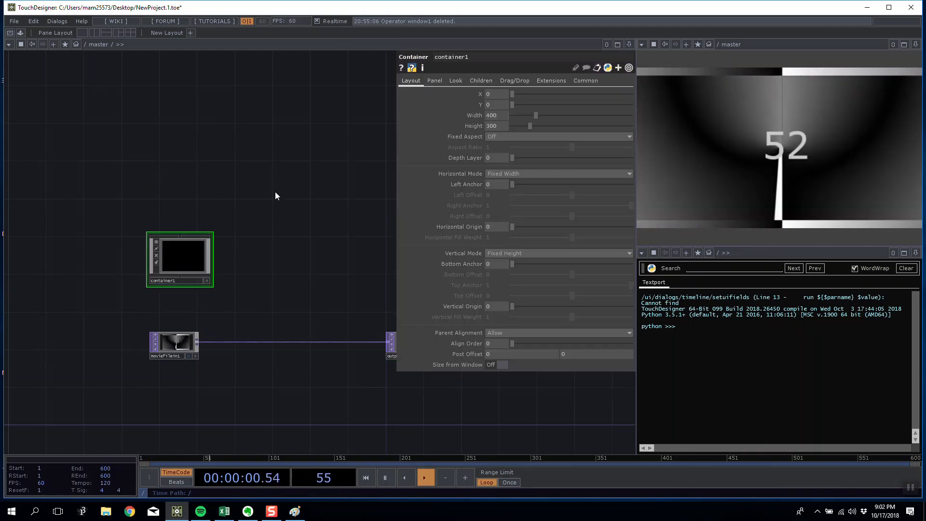
- Set the new container's Background Color to orange (1, 0.545096, 0)
drag(275, 192, 296, 157)
scroll(289, 159, up, 2)
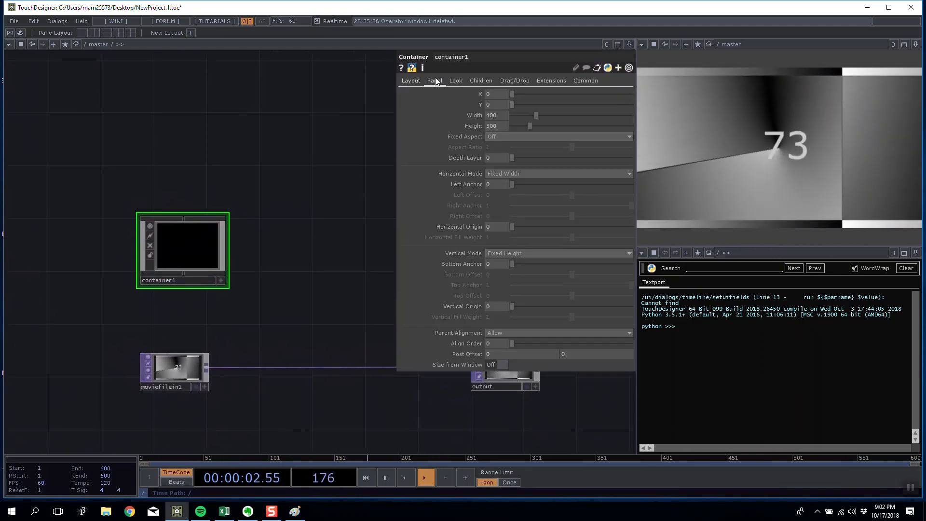
click(435, 80)
click(456, 80)
click(499, 96)
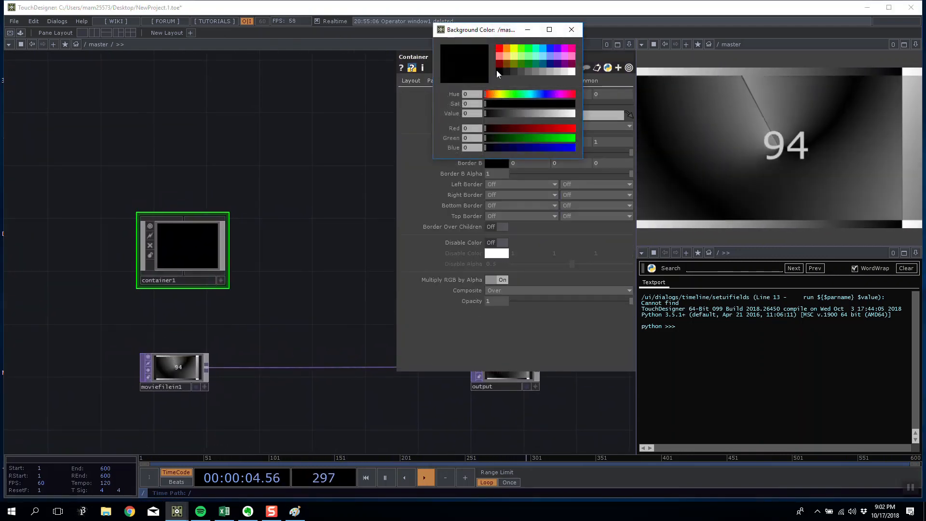
click(509, 48)
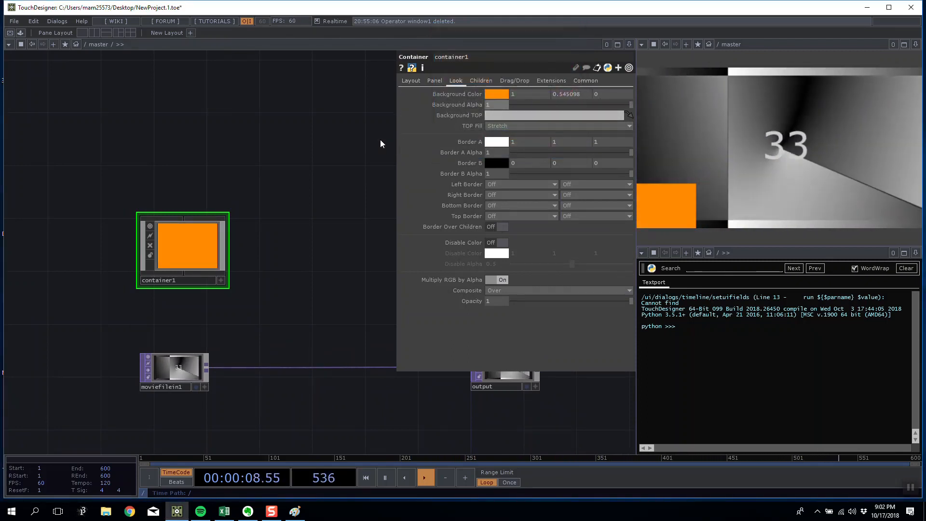
- Review the orange container's position and size parameters, and go into its network
click(403, 82)
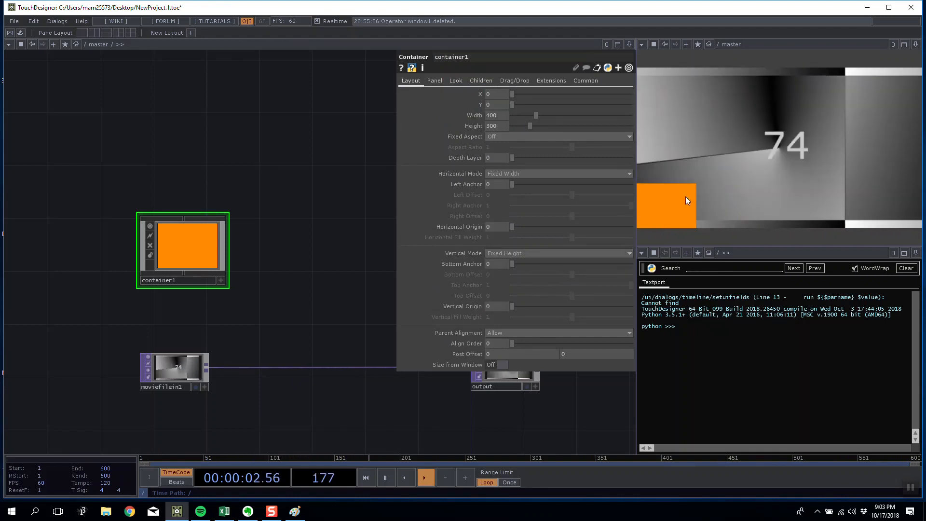
drag(269, 149, 315, 117)
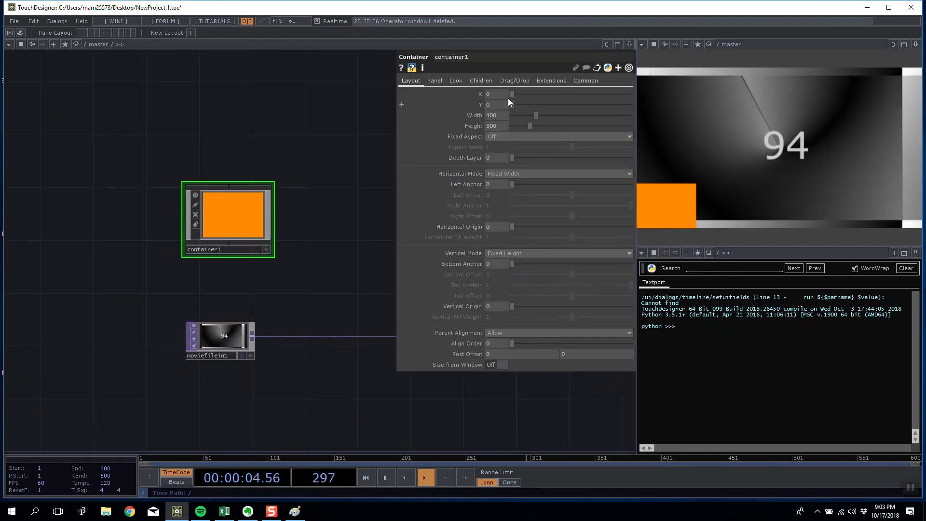
drag(222, 151, 142, 136)
scroll(194, 205, up, 3)
scroll(193, 201, down, 3)
drag(246, 167, 188, 181)
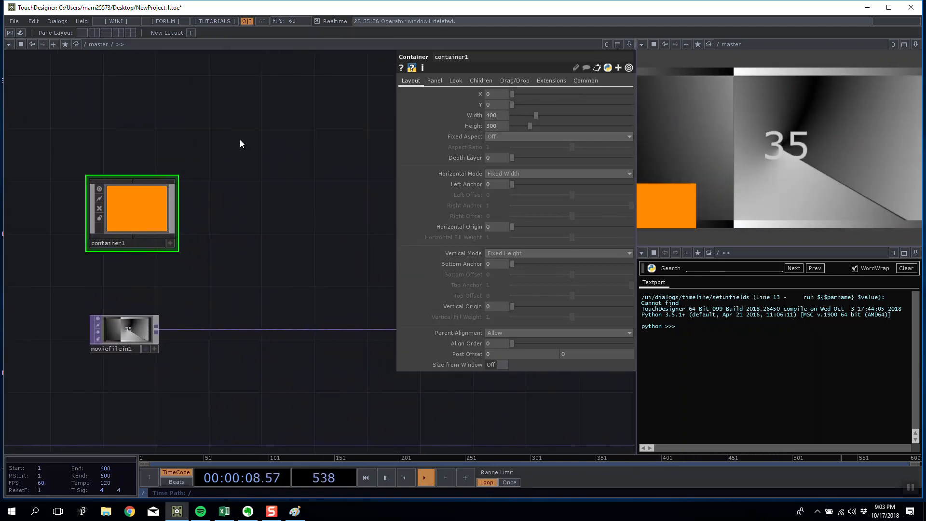
scroll(148, 206, up, 5)
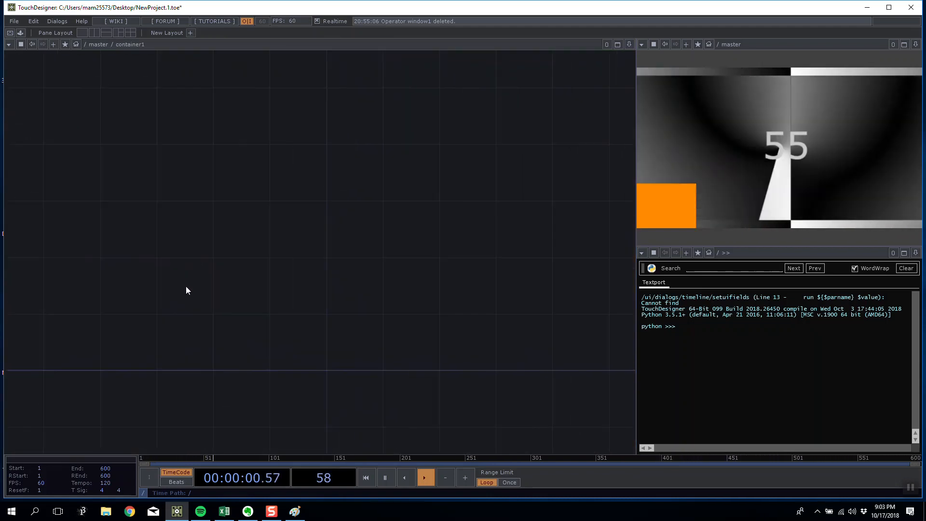
- Add a Movie File In TOP inside container1 and connect a Null TOP to it
key(Tab)
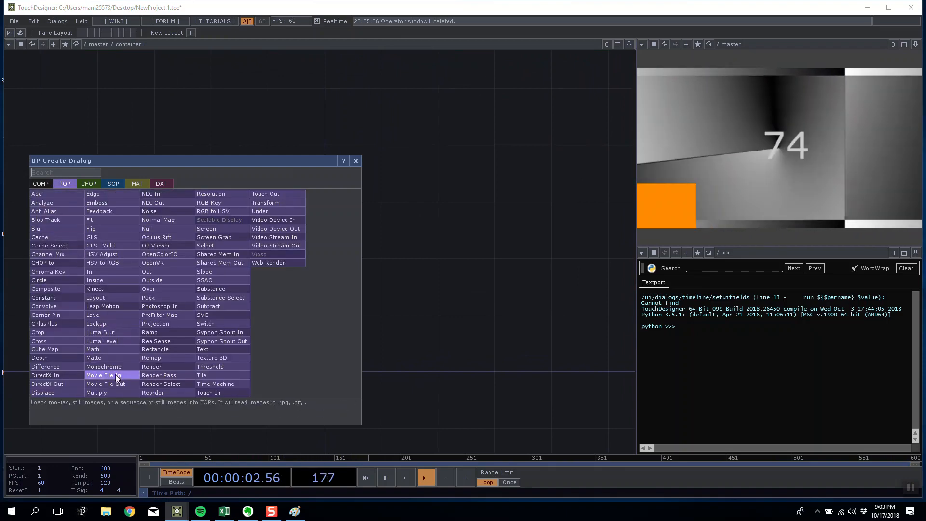
click(106, 375)
click(195, 251)
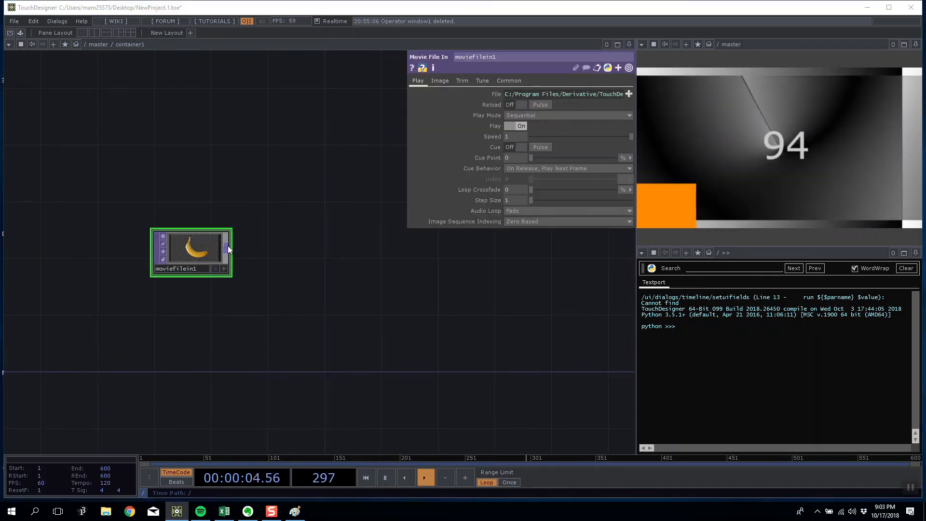
key(Tab)
click(191, 184)
click(333, 294)
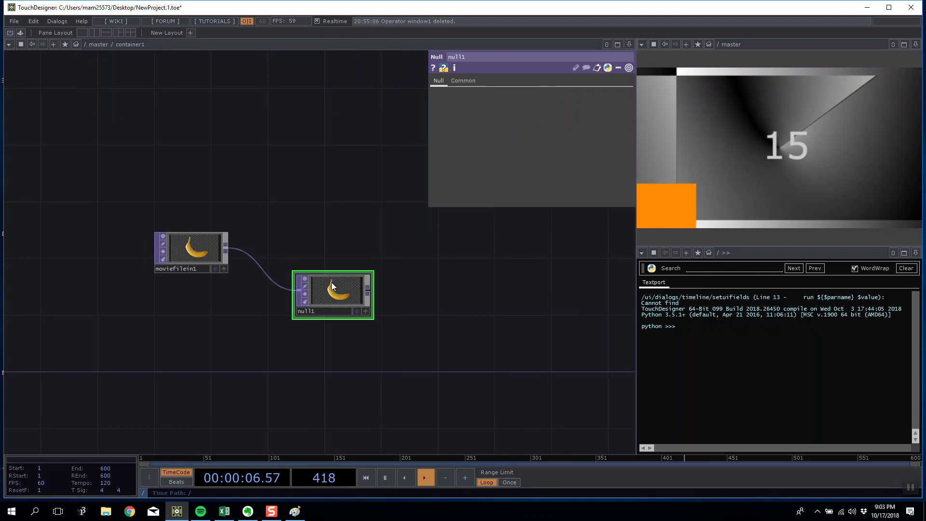
- Rename the Null inside container1 as output and line it up with the Movie File In
click(323, 313)
text(output)
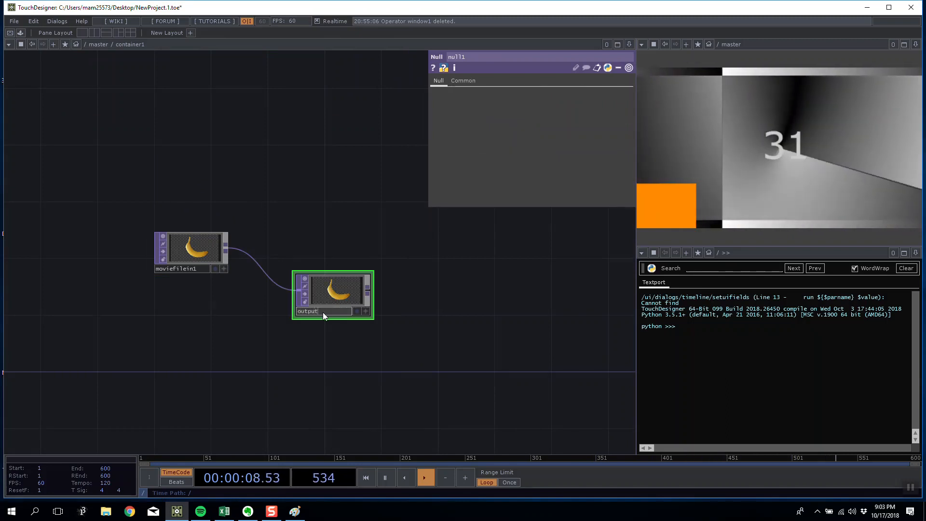
scroll(334, 314, up, 2)
click(435, 375)
drag(329, 296, 328, 237)
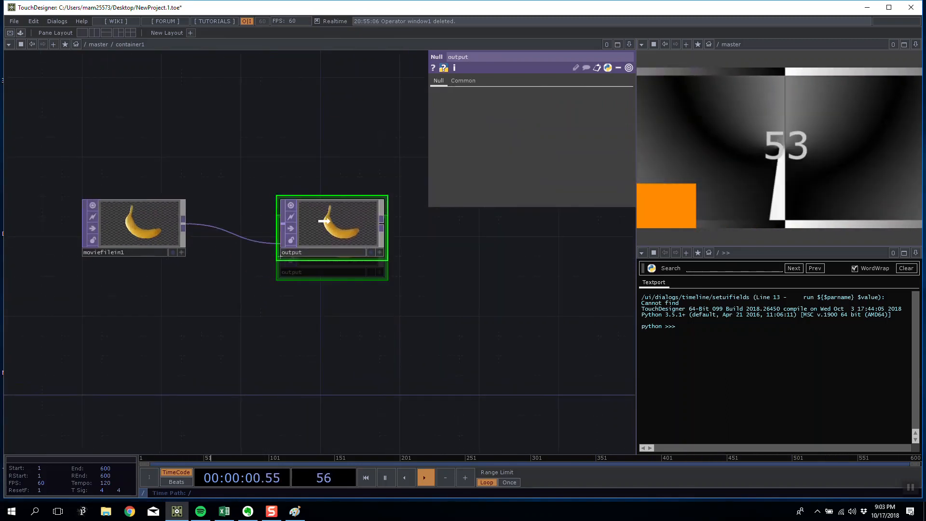
- Go back up to the master network and set container1's Background TOP to ./output
scroll(324, 221, down, 10)
drag(256, 326, 319, 322)
drag(237, 280, 141, 235)
scroll(206, 237, up, 5)
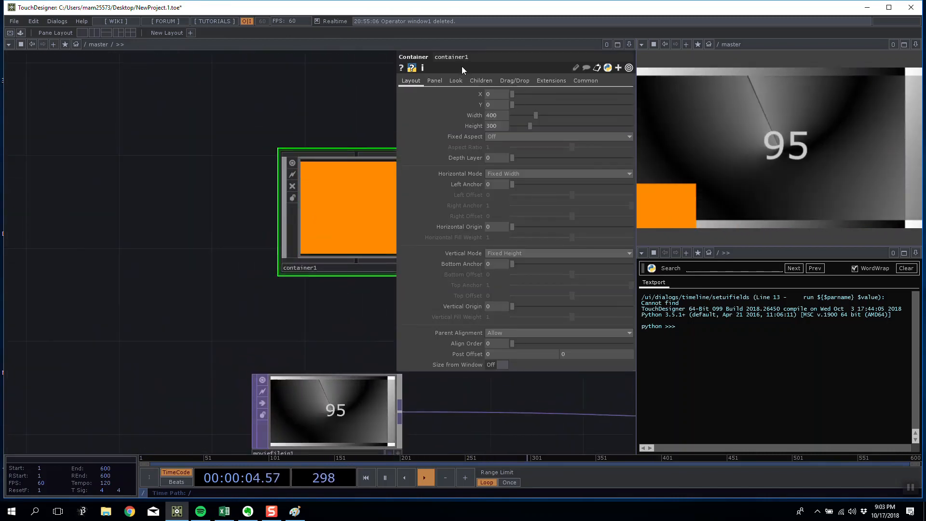
click(456, 81)
click(521, 115)
text(./output)
key(Return)
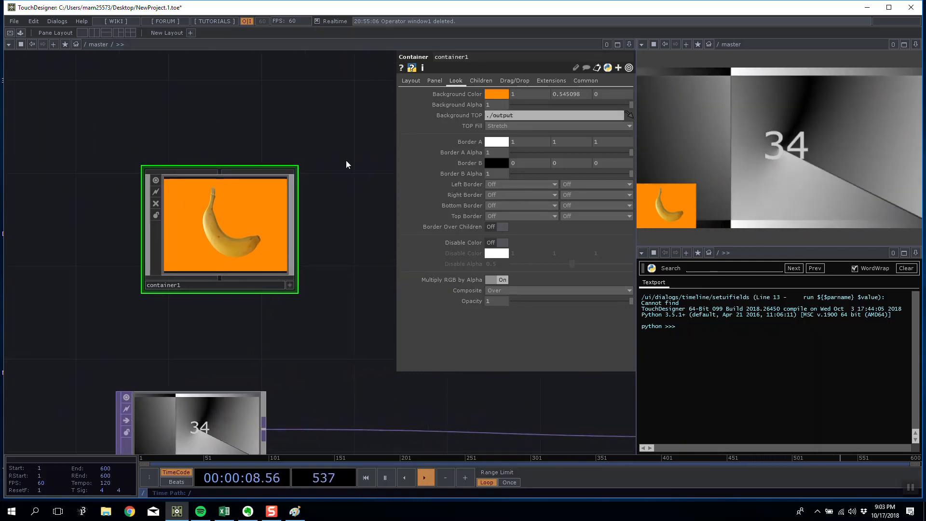
- Try Native Resolution as container1's TOP Fill, settle on Fill Width, and lower its Background Alpha to 0
click(503, 125)
click(510, 167)
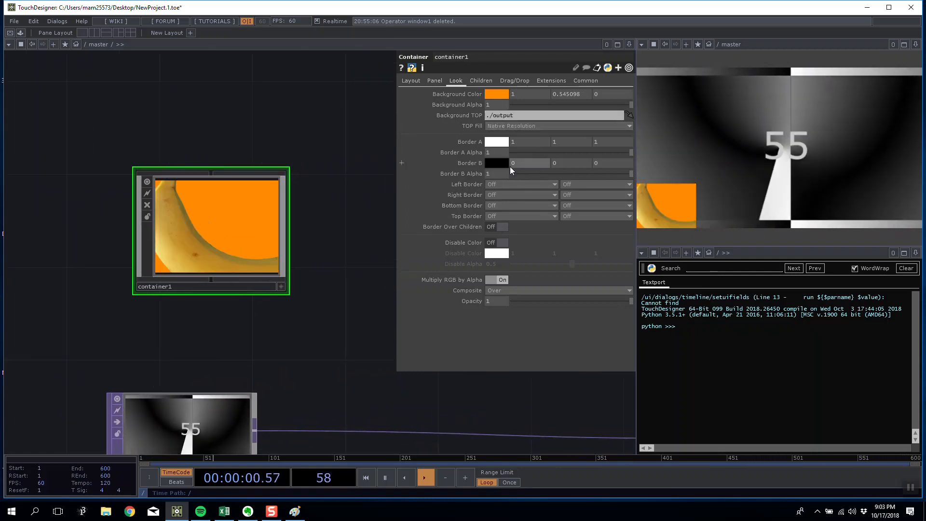
click(516, 123)
click(510, 146)
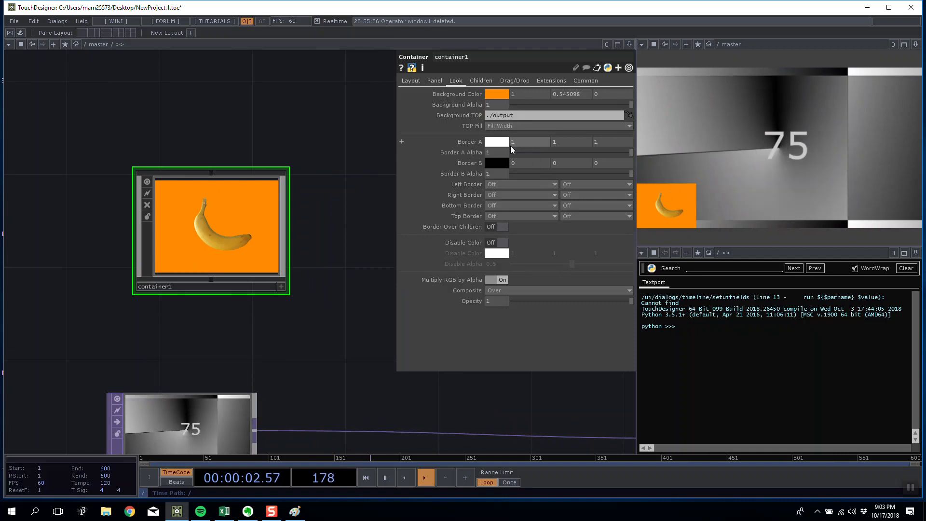
drag(630, 104, 490, 103)
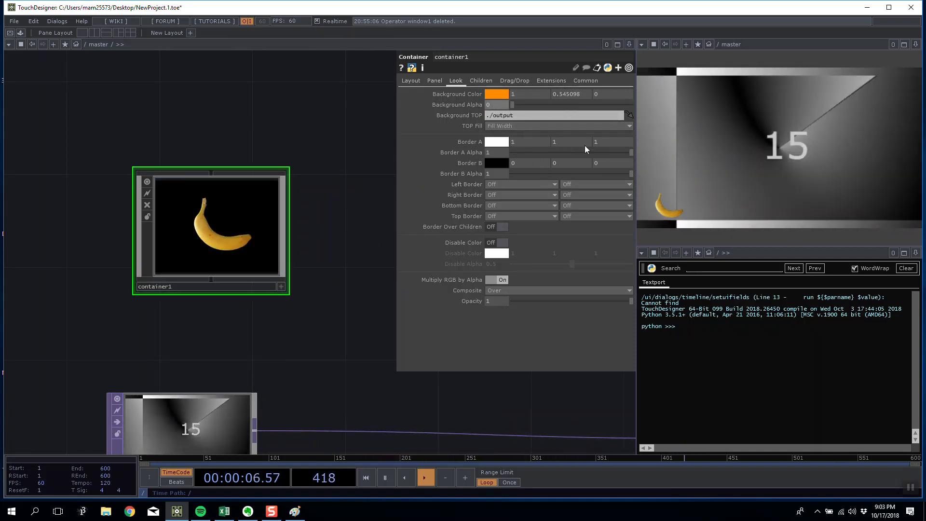
scroll(255, 213, up, 5)
scroll(213, 227, down, 5)
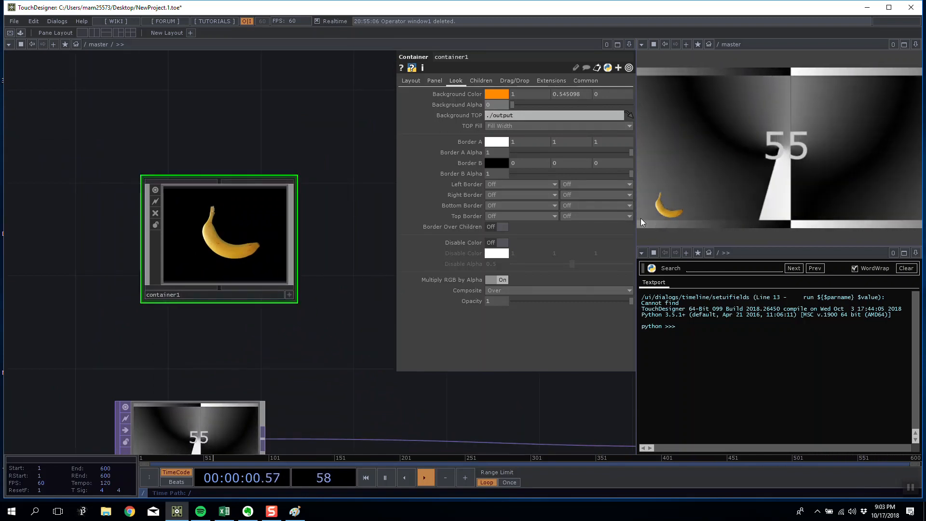
- Move container1 to X 413, Y 340 within the master panel
click(411, 80)
mouse_move(524, 95)
mouse_down()
mouse_move(563, 95)
mouse_move(530, 105)
mouse_move(544, 95)
mouse_move(529, 94)
mouse_move(559, 106)
mouse_move(524, 106)
mouse_move(545, 103)
mouse_move(532, 102)
mouse_up()
drag(285, 176, 224, 187)
- Look inside container1 at its Movie File In and output network, and return to the master network
key(i)
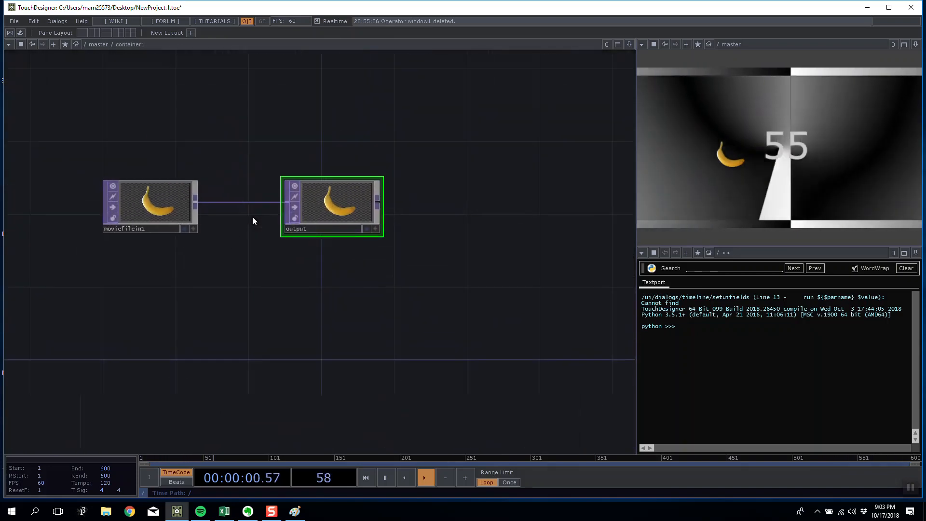
scroll(140, 171, down, 3)
scroll(145, 168, down, 2)
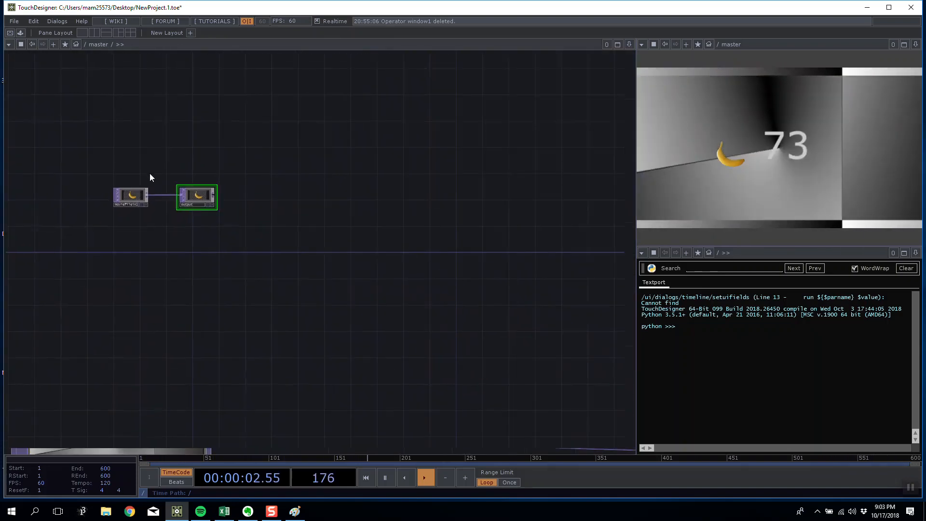
scroll(185, 181, down, 3)
scroll(236, 189, up, 3)
drag(232, 191, 287, 196)
scroll(292, 203, down, 1)
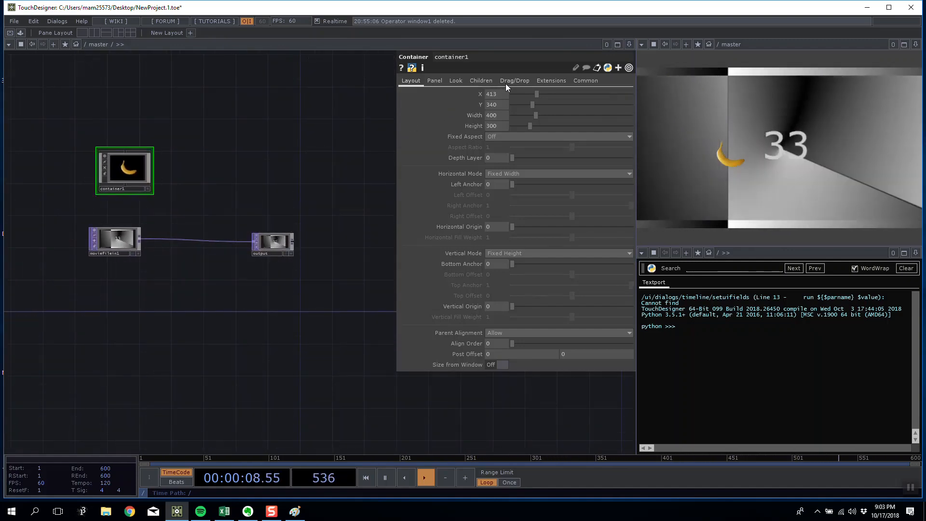
- Return container1 to X 0, Y 0 and show the master network's output TOP in it, with TOP Fill set to Stretch
drag(537, 93, 604, 86)
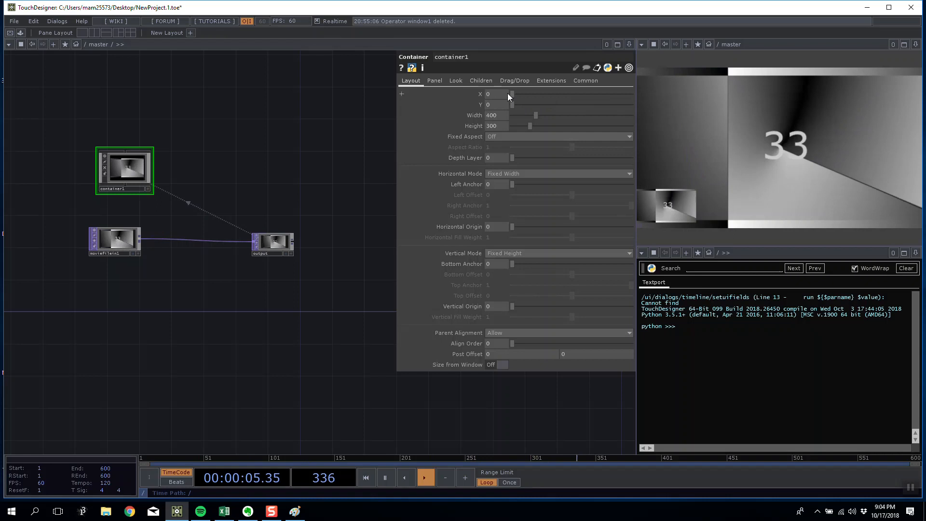
mouse_move(512, 104)
mouse_down()
mouse_move(528, 103)
mouse_move(519, 104)
mouse_up()
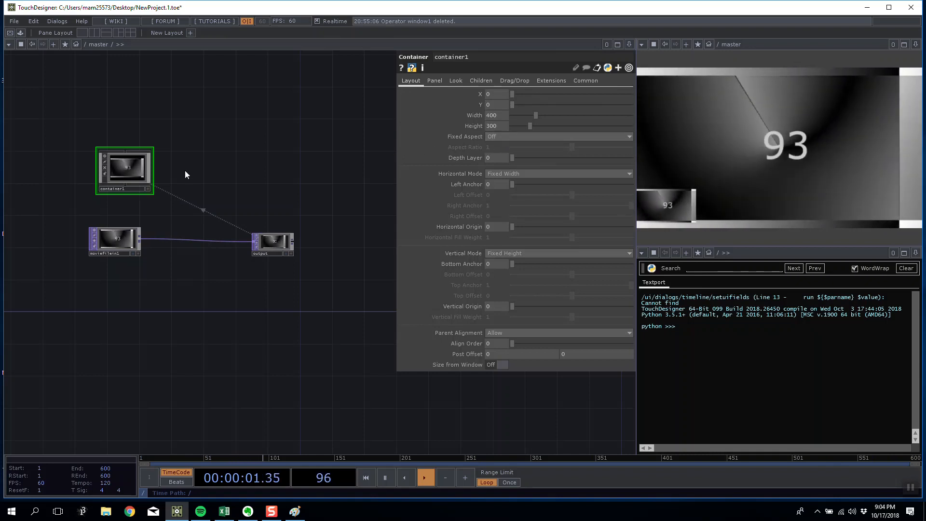
click(456, 81)
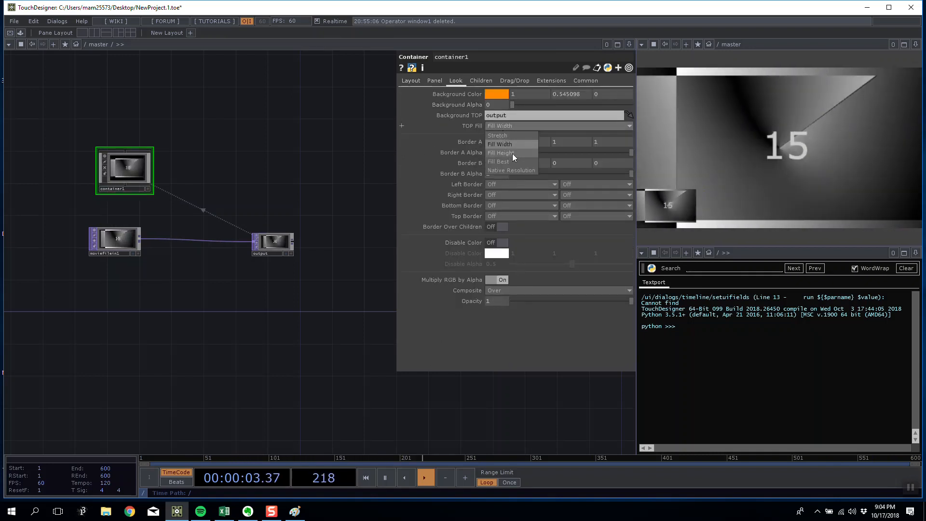
click(502, 136)
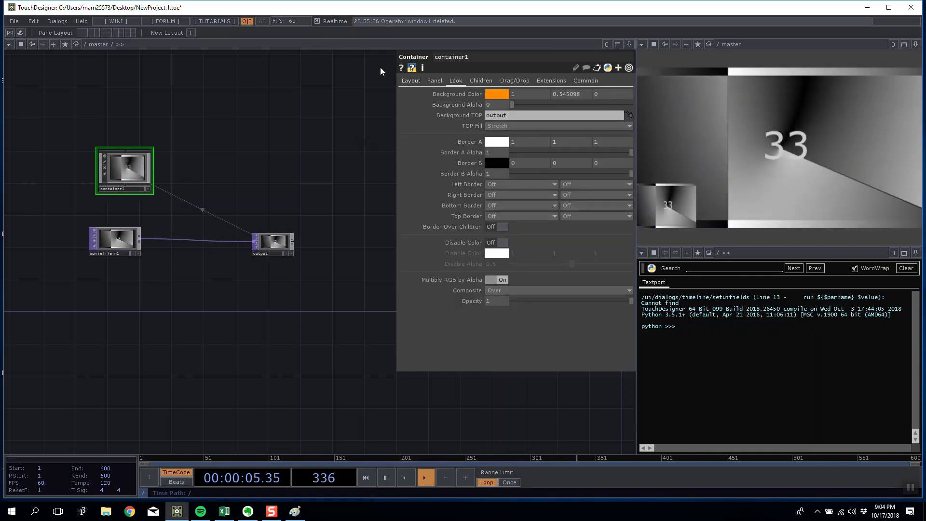
- Set container1's width to 320 and its height to 240
click(413, 81)
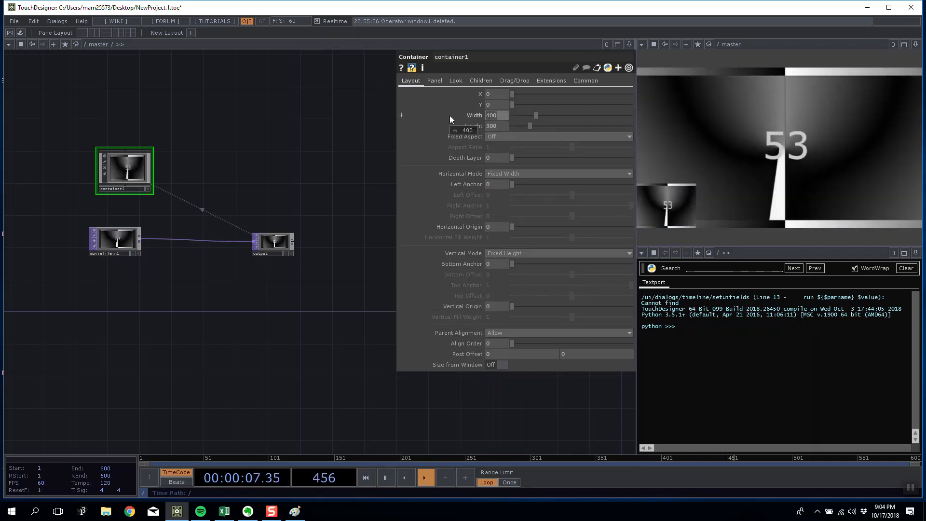
text(320)
key(Tab)
text(240)
key(Return)
drag(327, 99, 291, 96)
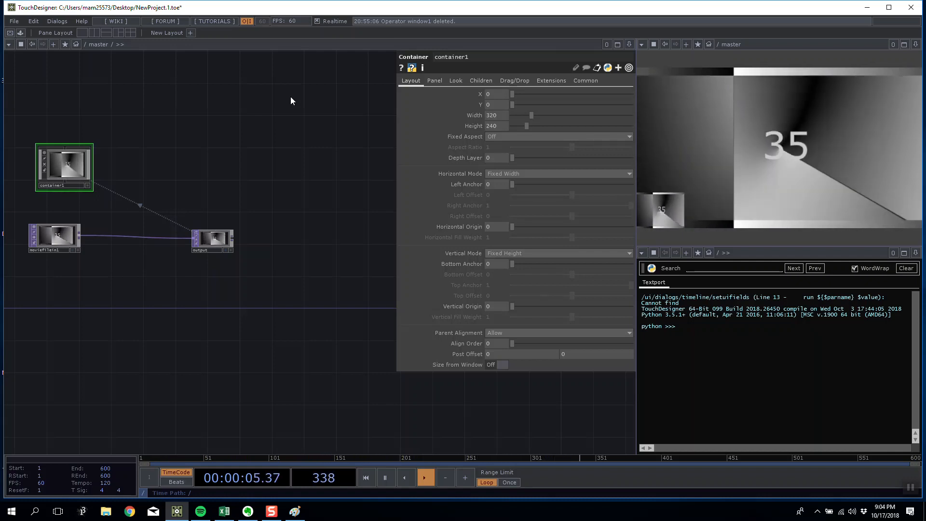
drag(221, 100, 253, 106)
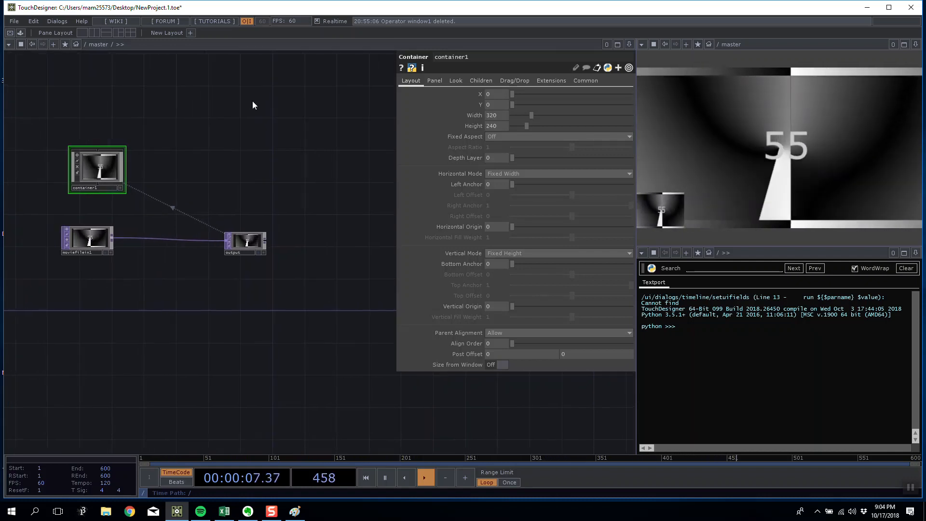
drag(281, 316, 311, 357)
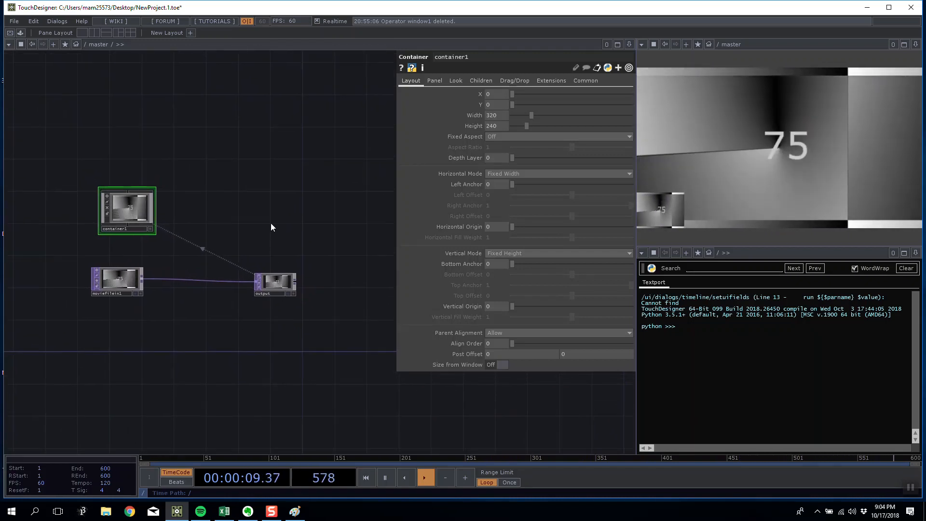
drag(270, 224, 245, 205)
- In File Explorer, open HAPQEncoderV0 from Programmingfp > Touchdesigner > Touchdesigner 101 > Lesson 1 - exampe projects, and minimize the file window
right_click(186, 517)
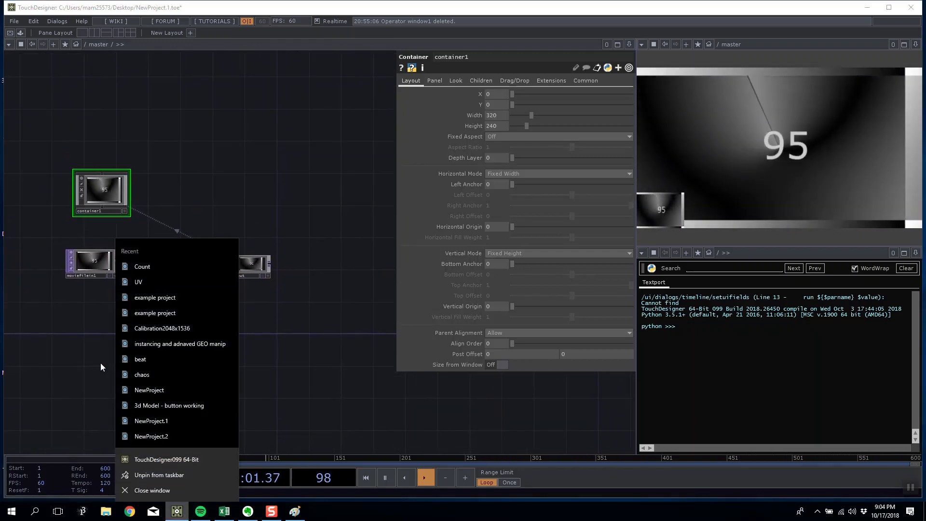
click(100, 363)
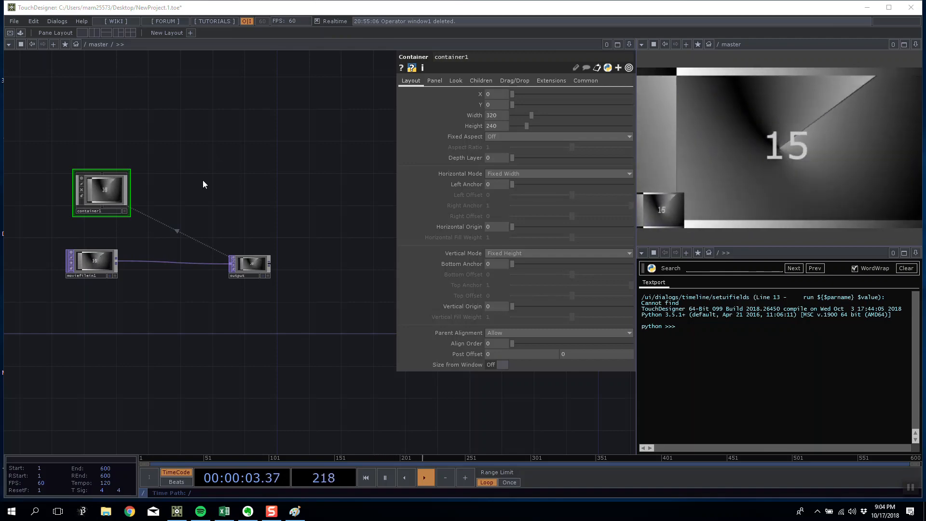
key(super+e)
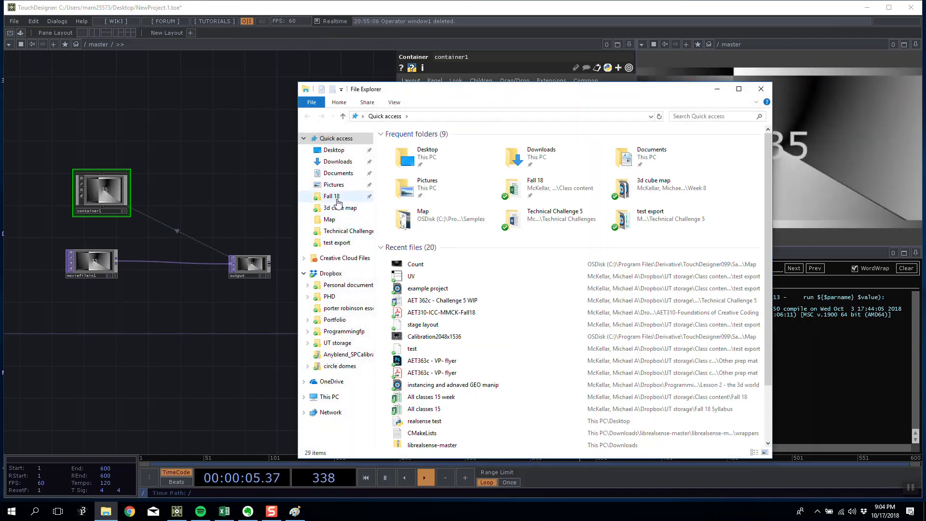
click(345, 331)
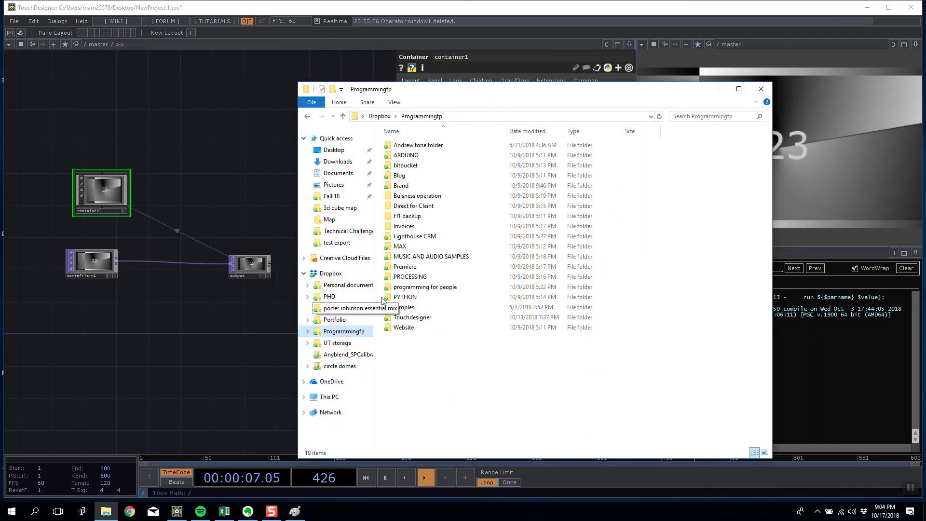
double_click(413, 317)
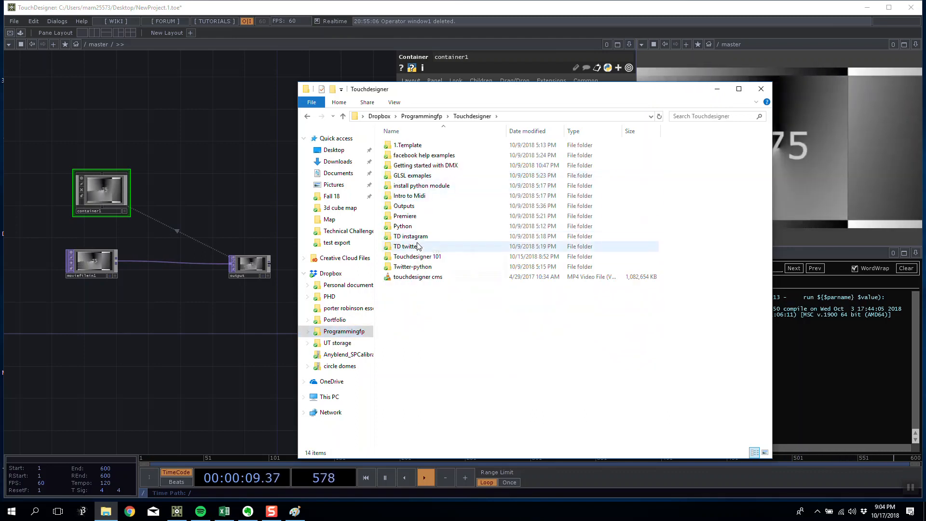
double_click(420, 256)
double_click(414, 146)
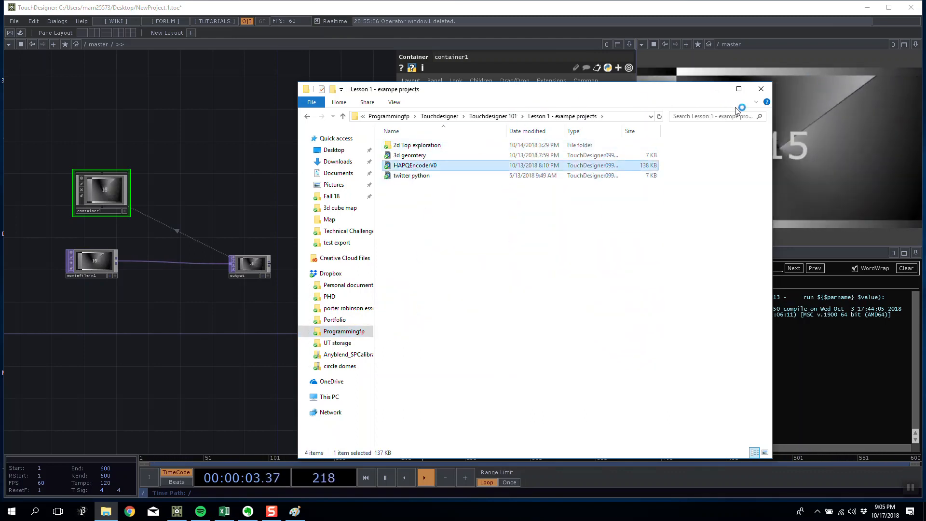
click(717, 90)
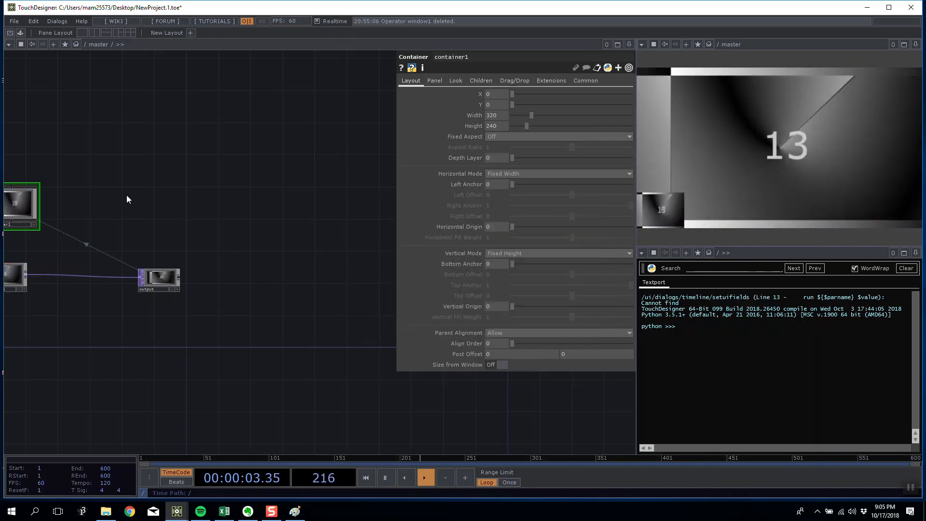
- Bring up the HAPQEncoderV0.107 perform window and leave perform mode for the project's network editor
mouse_move(177, 511)
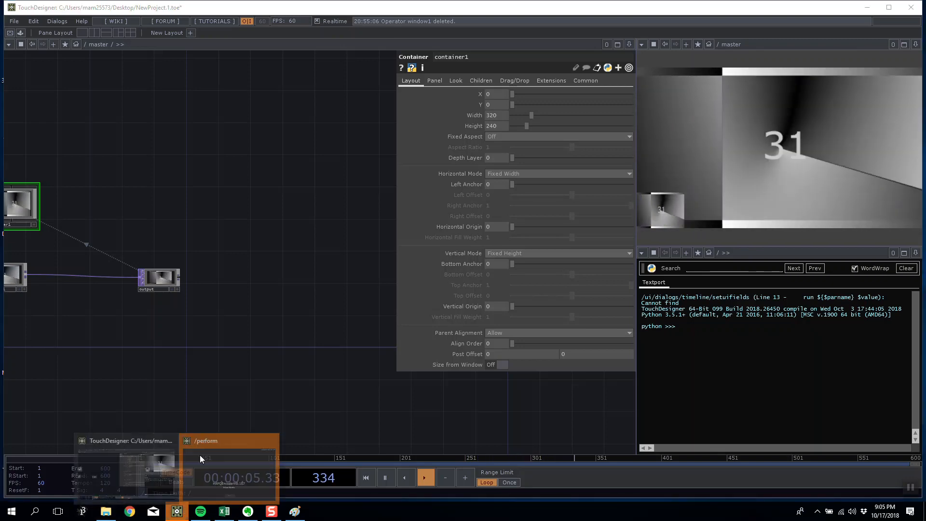
click(249, 475)
drag(516, 77, 479, 65)
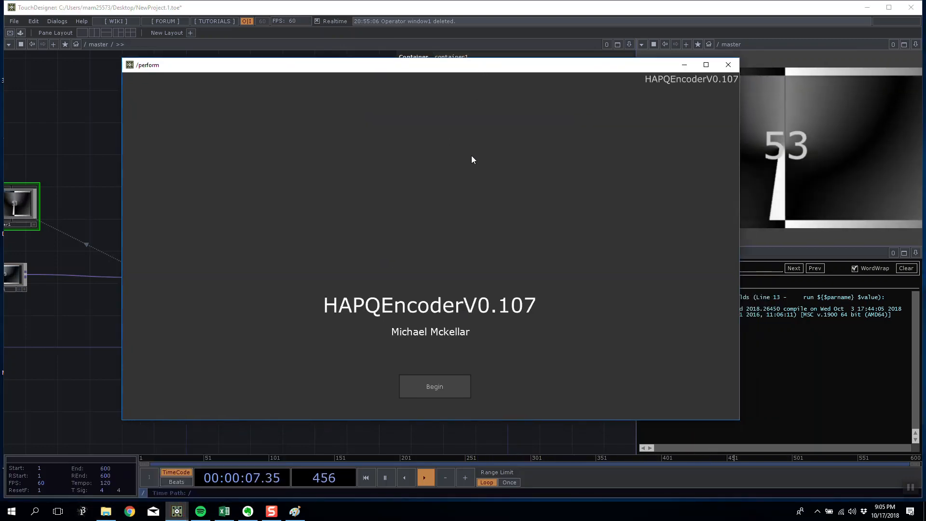
key(Escape)
drag(138, 199, 203, 214)
scroll(217, 221, up, 3)
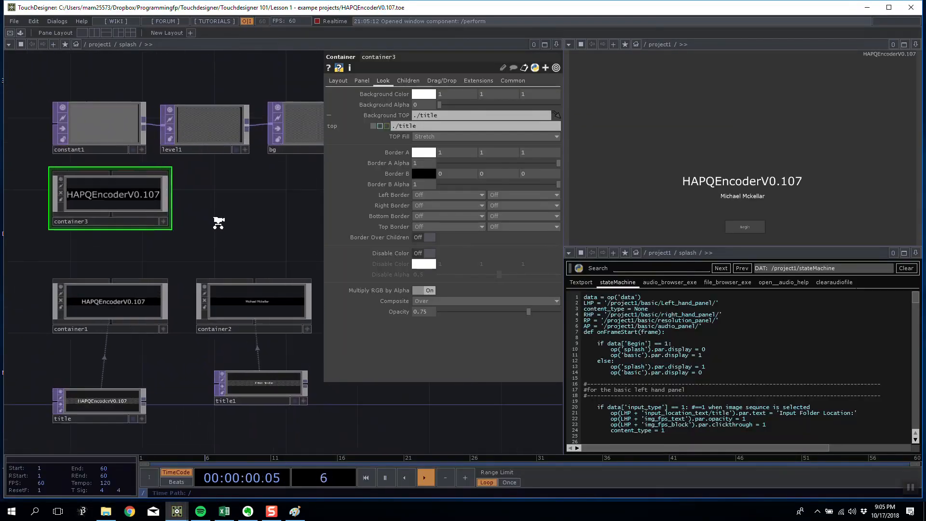
- Examine the splash container in project1 and the background, title containers and Begin button inside its network
scroll(227, 231, down, 10)
scroll(209, 164, down, 5)
scroll(215, 176, up, 8)
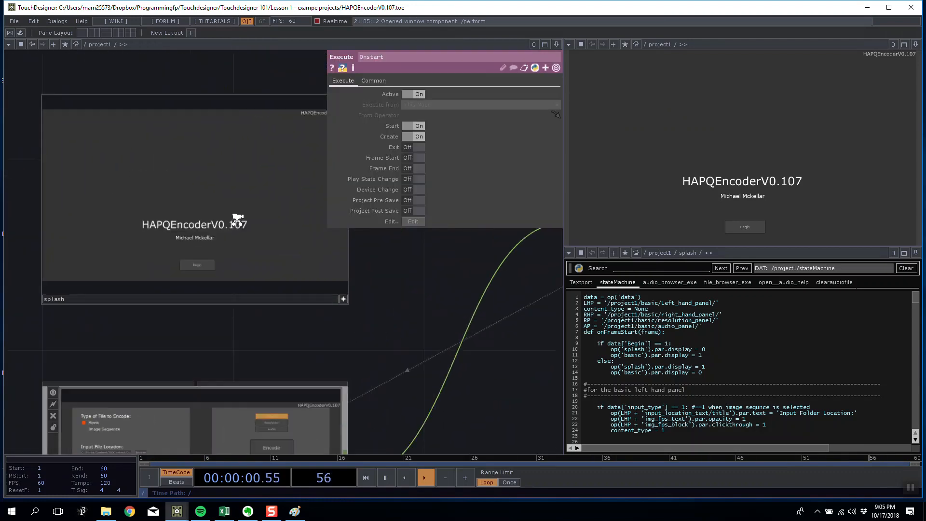
scroll(236, 220, down, 2)
click(344, 308)
click(299, 273)
scroll(230, 237, up, 5)
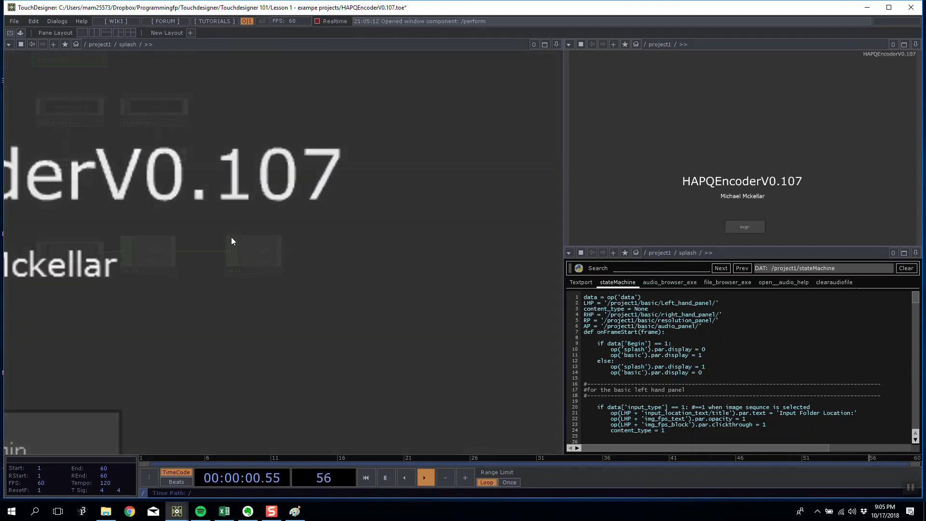
click(178, 229)
click(81, 222)
click(72, 157)
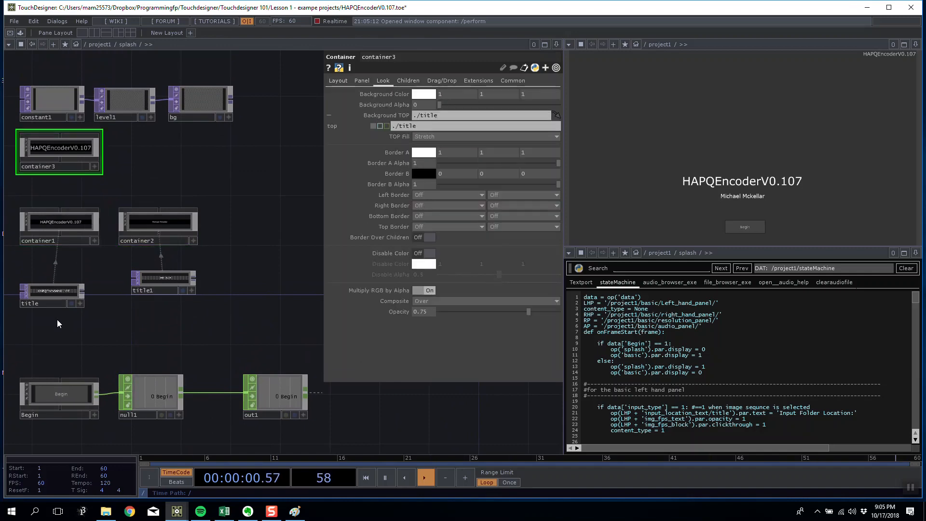
scroll(92, 393, down, 6)
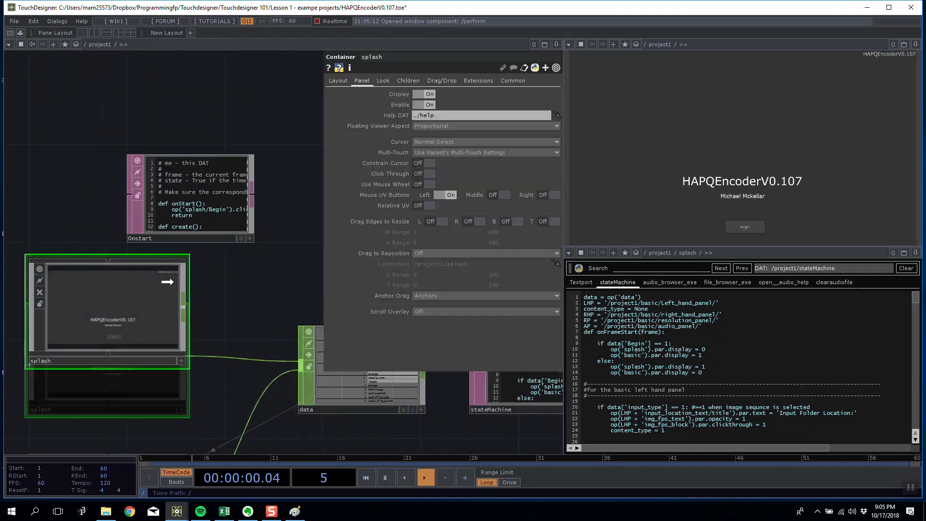
- Start the encoder interface with Begin in the panel preview and go into the basic container's network
drag(215, 449, 167, 178)
scroll(154, 181, down, 3)
scroll(99, 201, up, 3)
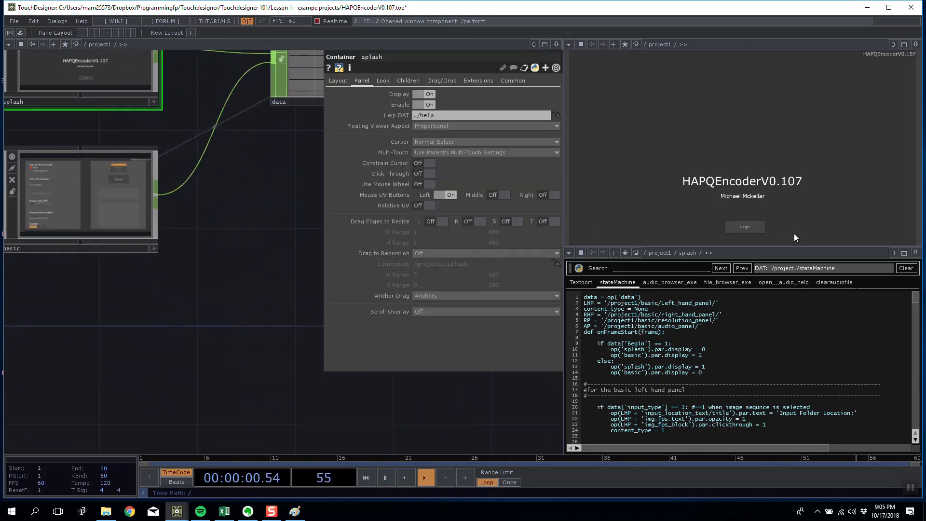
click(743, 227)
click(85, 211)
scroll(84, 211, up, 5)
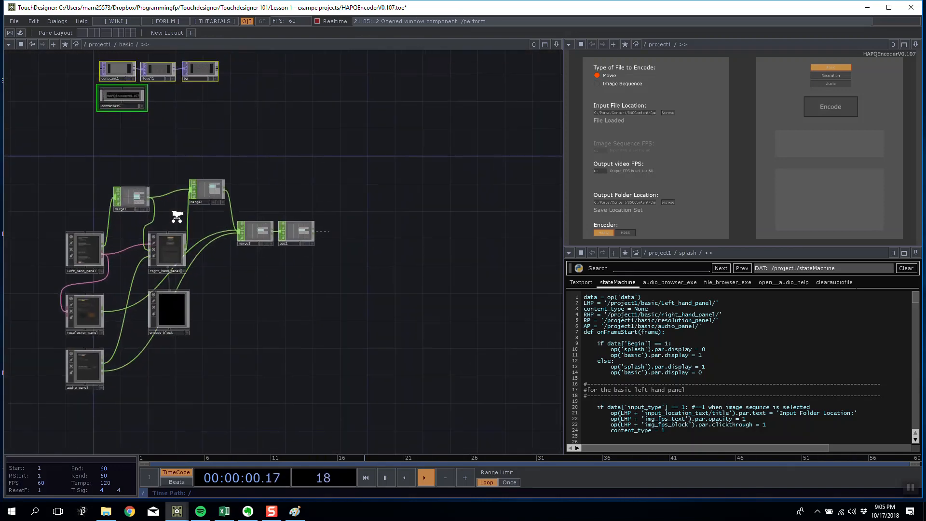
- Examine the panel containers in the basic network, going down through Left_hand_panel into file_loc_selector
key(p)
click(49, 292)
scroll(49, 292, up, 5)
scroll(207, 222, down, 3)
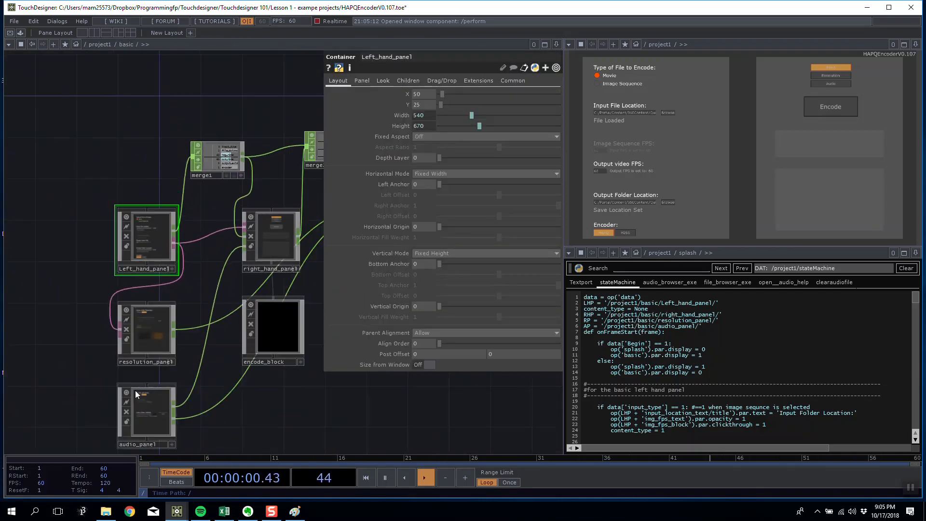
scroll(158, 250, up, 6)
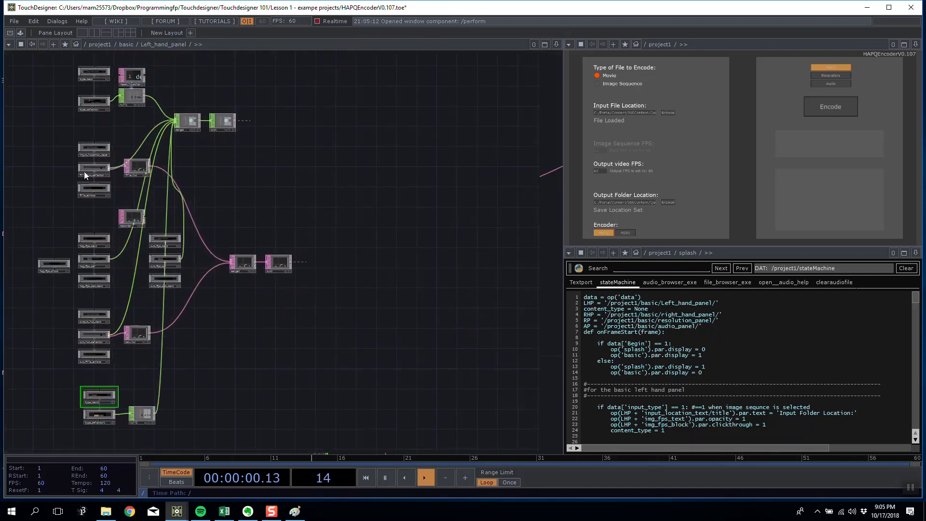
scroll(97, 184, up, 3)
scroll(120, 181, up, 10)
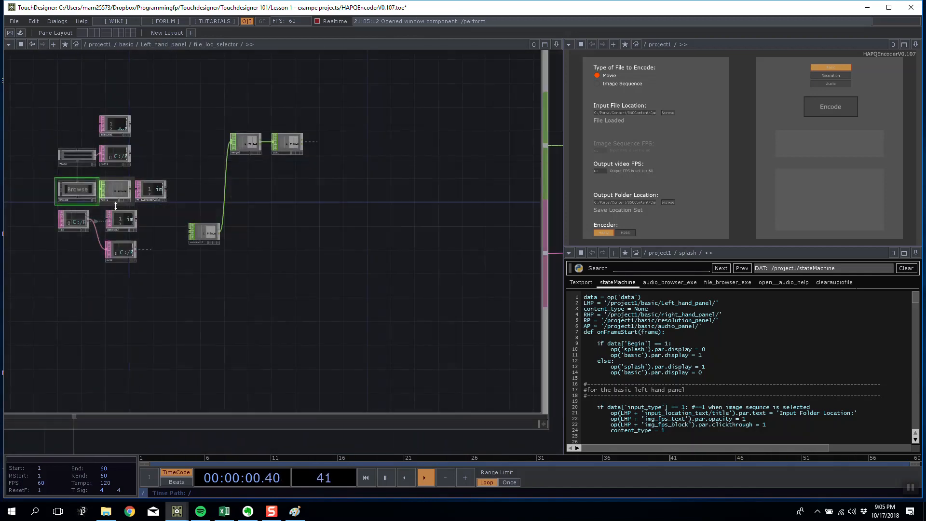
scroll(49, 254, up, 5)
scroll(50, 253, down, 2)
drag(231, 173, 183, 175)
- Cycle the encoder interface preview through its resolution, basic and audio pages, ending on the audio page
click(826, 78)
click(826, 82)
click(825, 75)
click(821, 67)
click(823, 84)
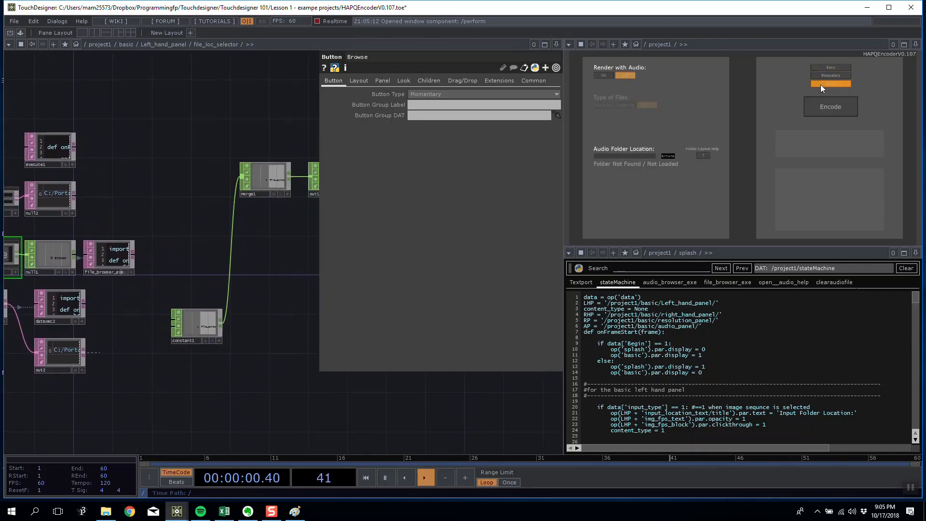
- Look over the rest of the file_loc_selector network and quit the HAPQEncoder project without saving it
drag(37, 157, 144, 157)
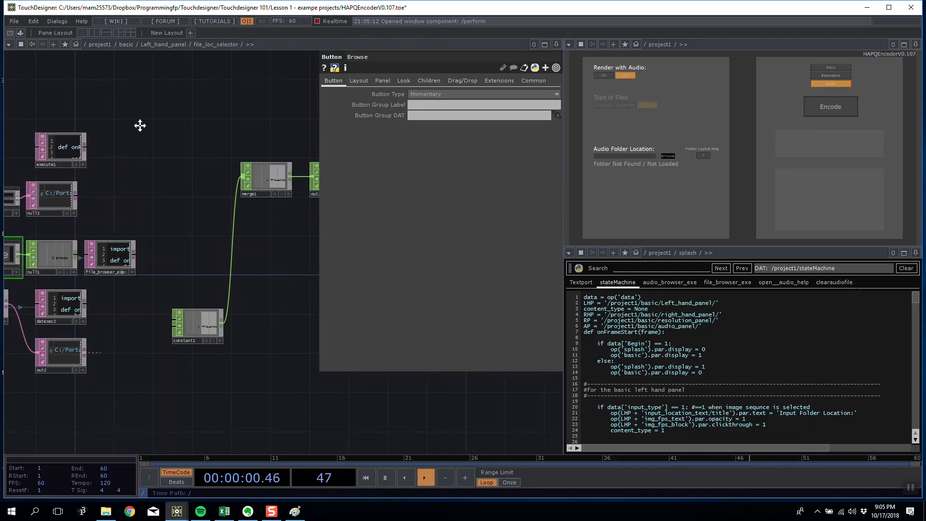
drag(140, 125, 174, 127)
scroll(144, 98, down, 3)
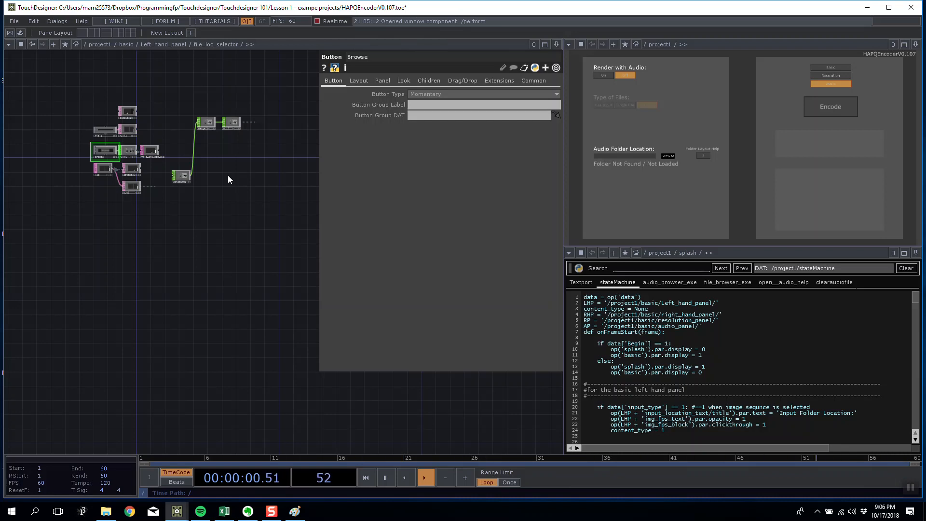
click(911, 8)
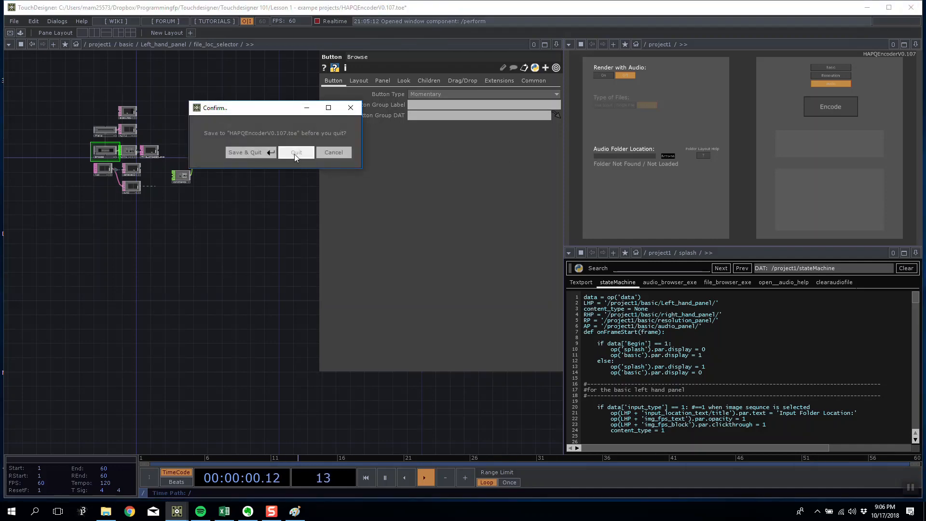
click(295, 152)
- Add a Base COMP to the master network of the NewProject file, placed above the output TOP and beside container1
key(h)
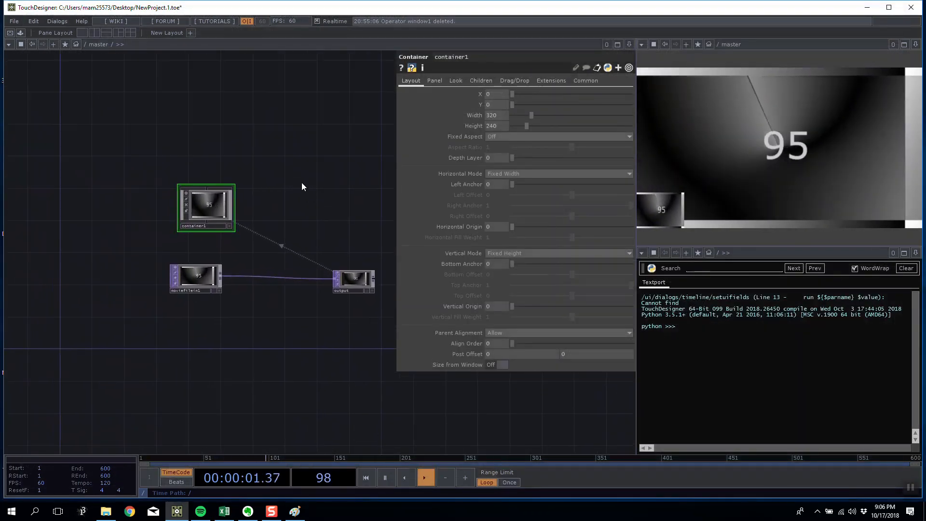
drag(207, 205, 215, 174)
drag(229, 133, 222, 166)
drag(338, 135, 272, 149)
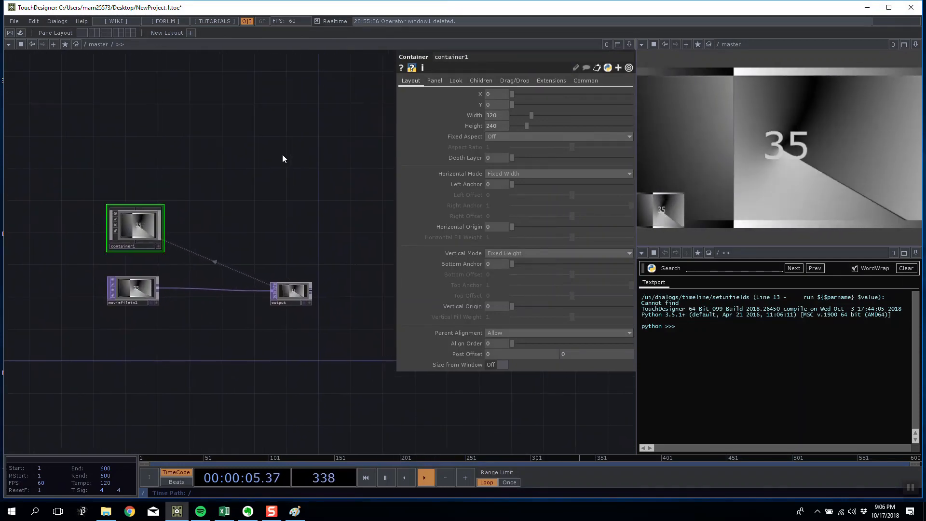
scroll(225, 200, up, 4)
key(Tab)
click(68, 91)
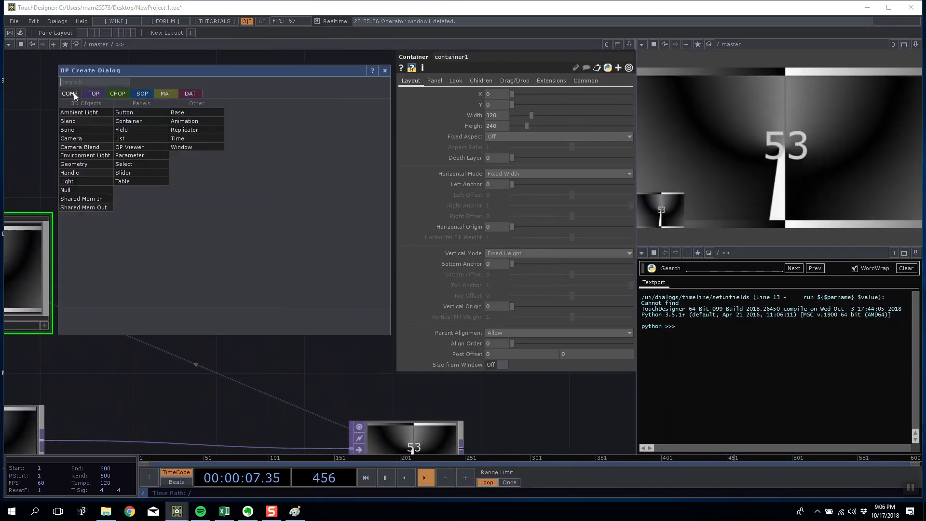
click(179, 114)
click(200, 180)
scroll(201, 182, down, 4)
drag(200, 178, 273, 210)
- Examine the Extensions, Common and Base parameter pages of base1
scroll(273, 209, up, 5)
scroll(273, 209, down, 5)
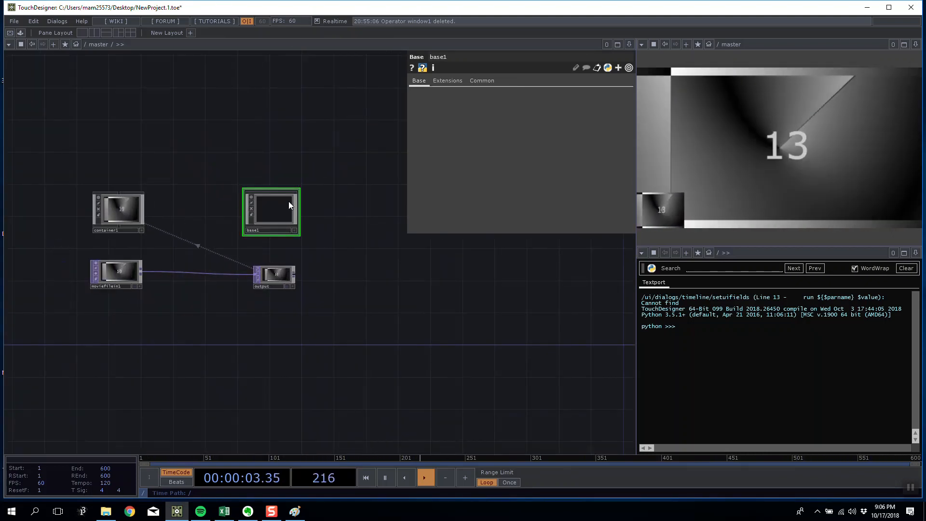
click(448, 81)
click(474, 81)
click(448, 81)
click(421, 80)
scroll(269, 199, up, 3)
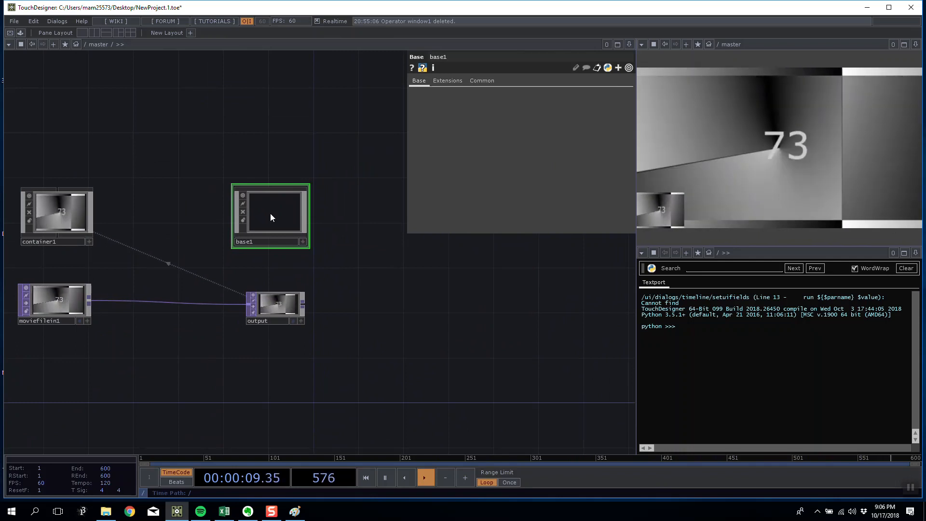
- Compare the parameters of container1 with those of base1 and go into base1's network
middle_drag(256, 213, 288, 114)
click(88, 200)
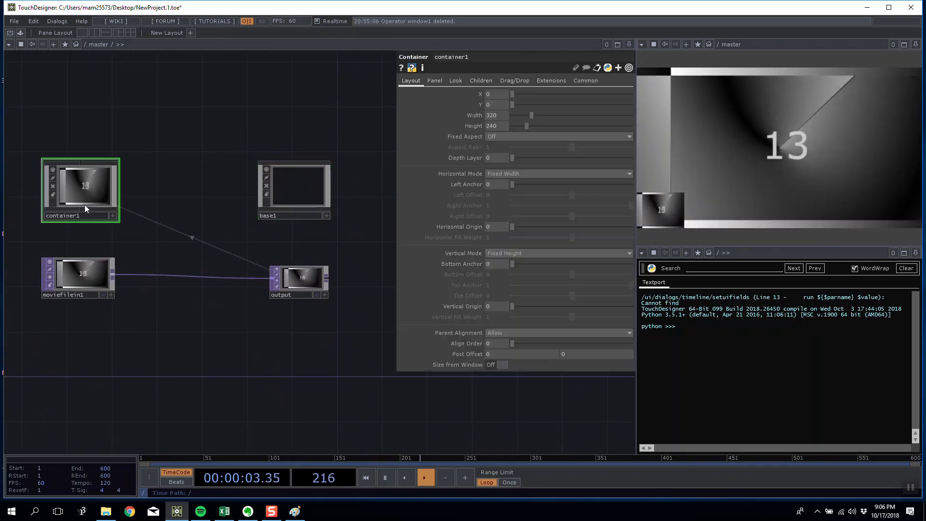
middle_drag(107, 192, 35, 175)
click(233, 185)
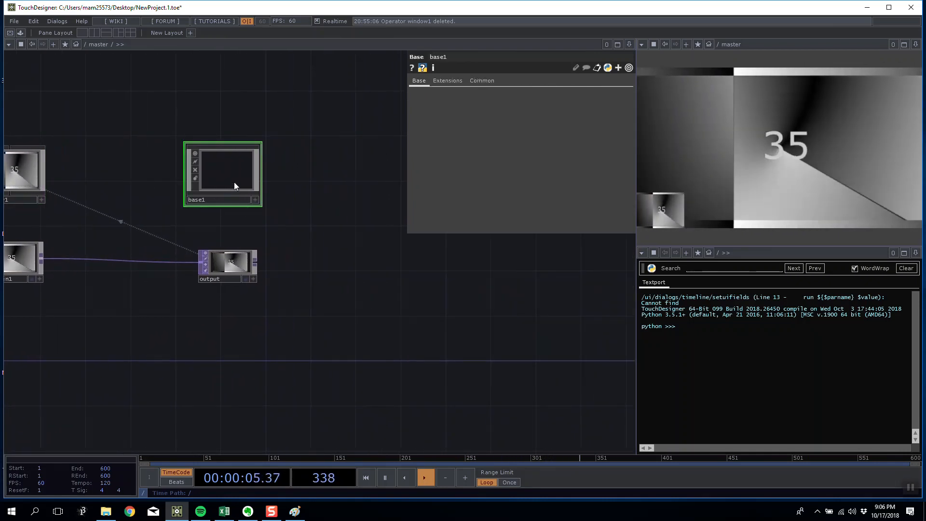
middle_drag(141, 183, 208, 182)
double_click(266, 169)
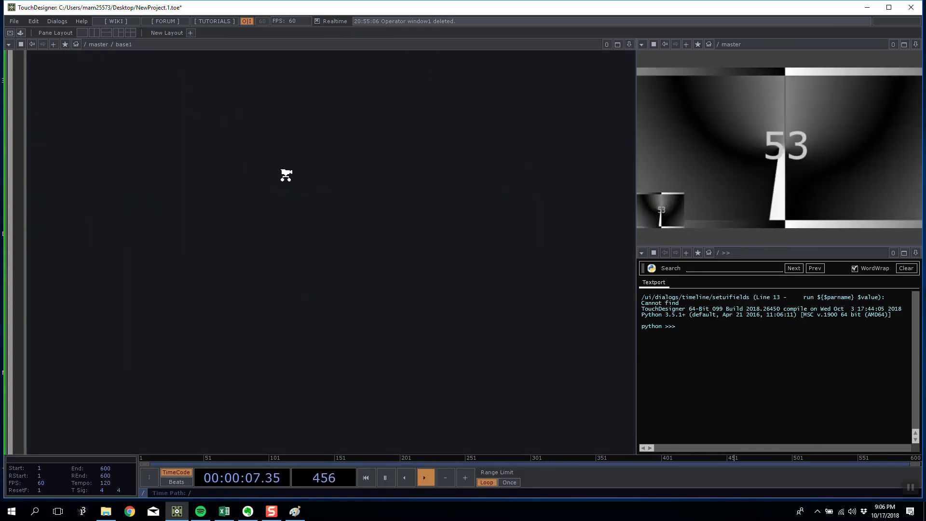
key(Tab)
click(92, 164)
text(in)
click(157, 249)
click(306, 229)
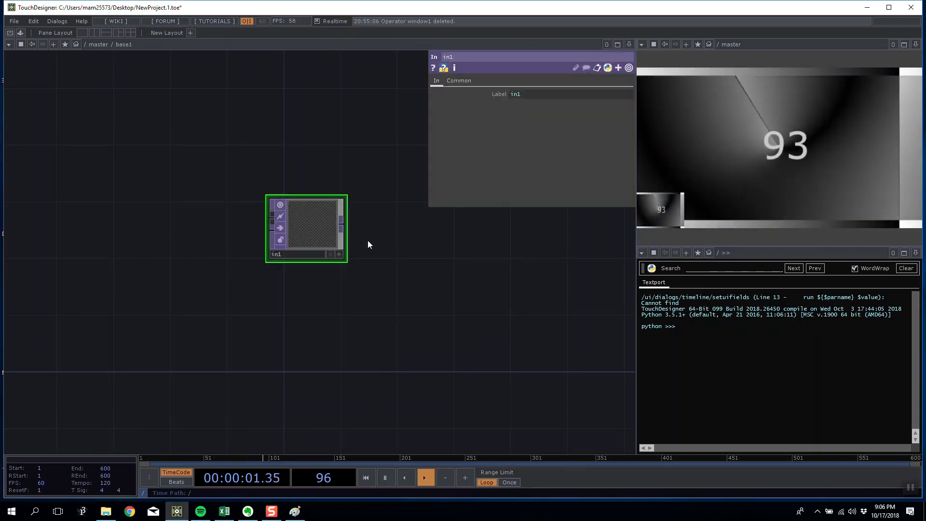
right_click(345, 228)
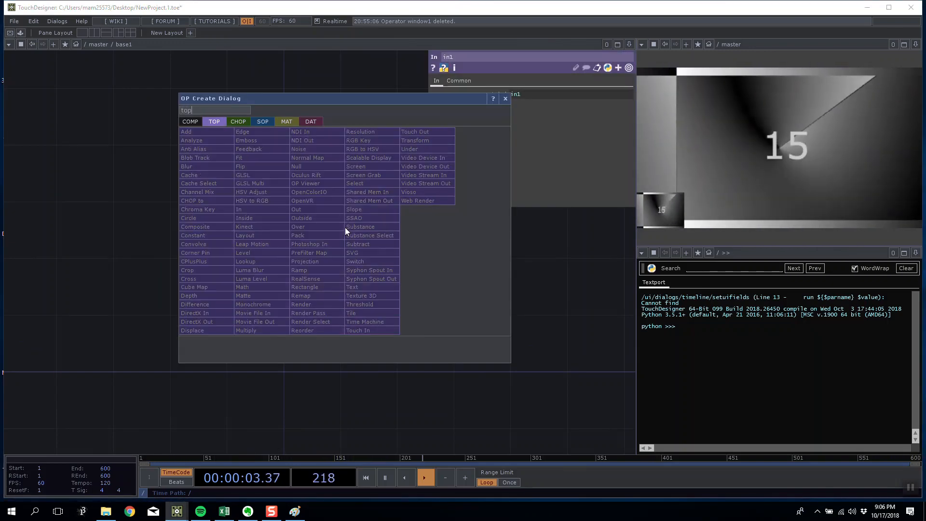
click(274, 72)
key(Delete)
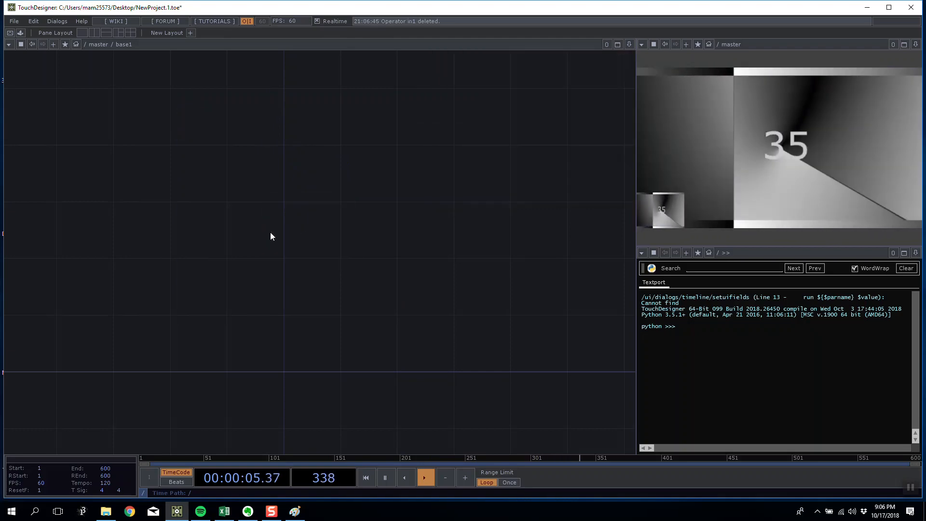
- Place an In TOP in the empty network inside base1
double_click(216, 228)
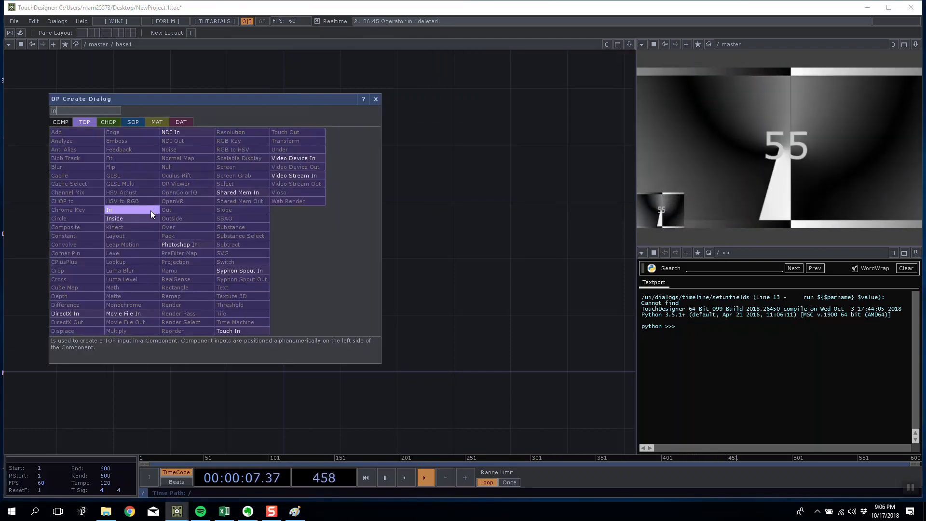
click(151, 212)
click(172, 209)
- Append a Level TOP to the In TOP inside base1 and set its Invert to 0.99
right_click(183, 201)
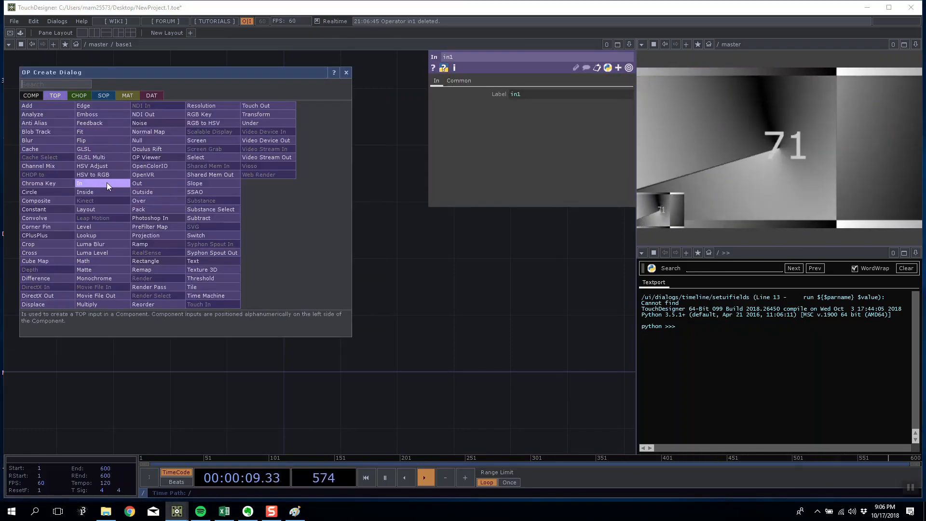
click(94, 211)
click(346, 191)
drag(340, 192, 268, 208)
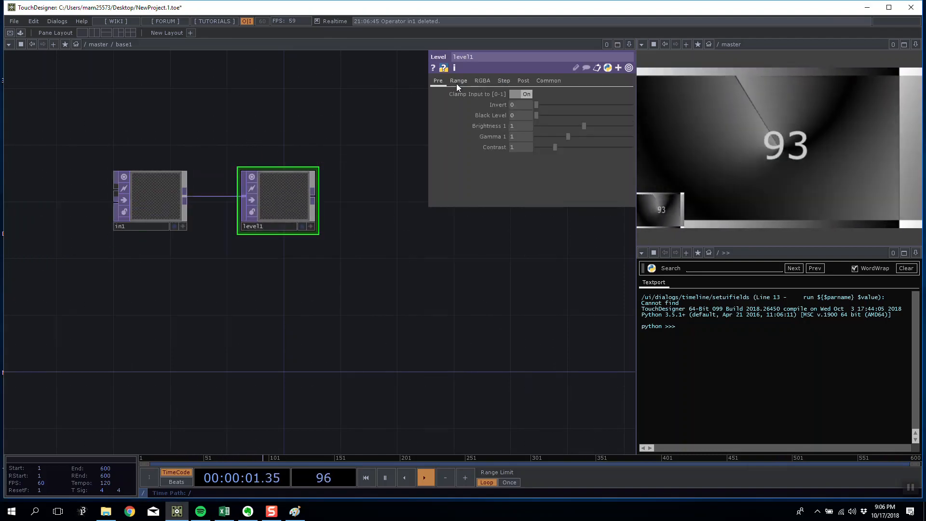
drag(540, 105, 630, 105)
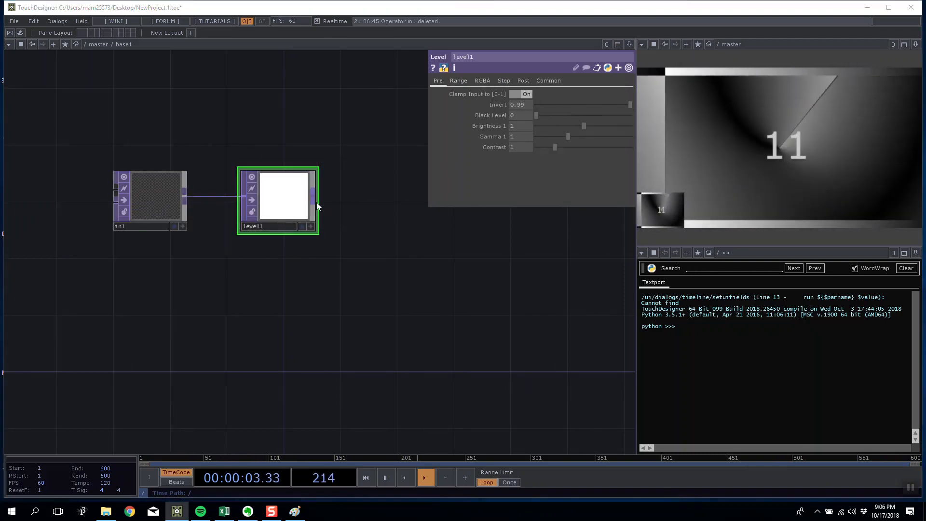
- Append an Out TOP to the Level TOP and go back up to the master network
right_click(317, 201)
text(out)
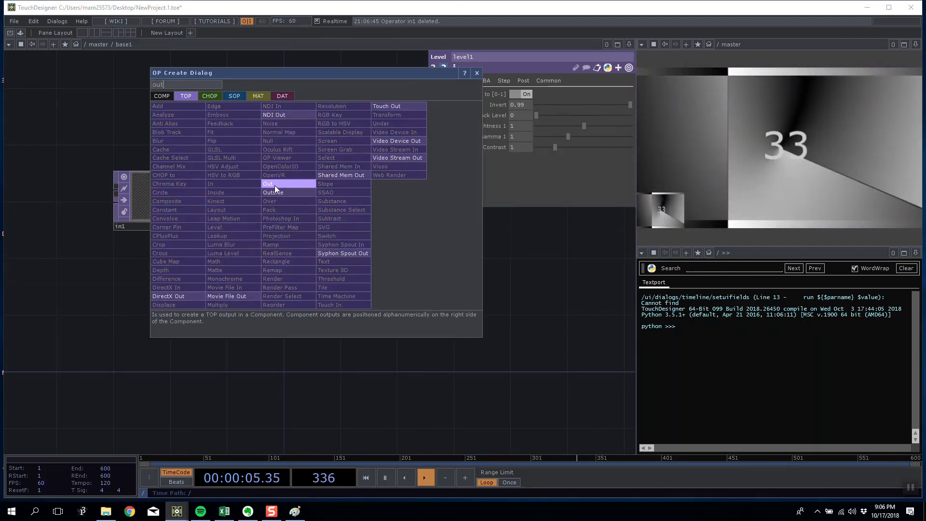
click(270, 185)
click(392, 201)
scroll(377, 339, down, 3)
scroll(377, 339, down, 2)
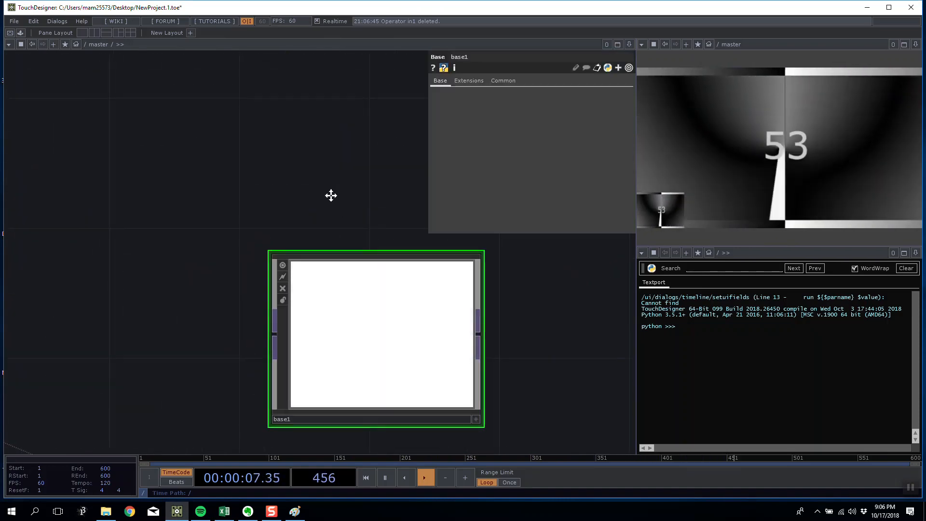
- Connect the output of moviefilein1 to the input of base1
scroll(420, 253, down, 5)
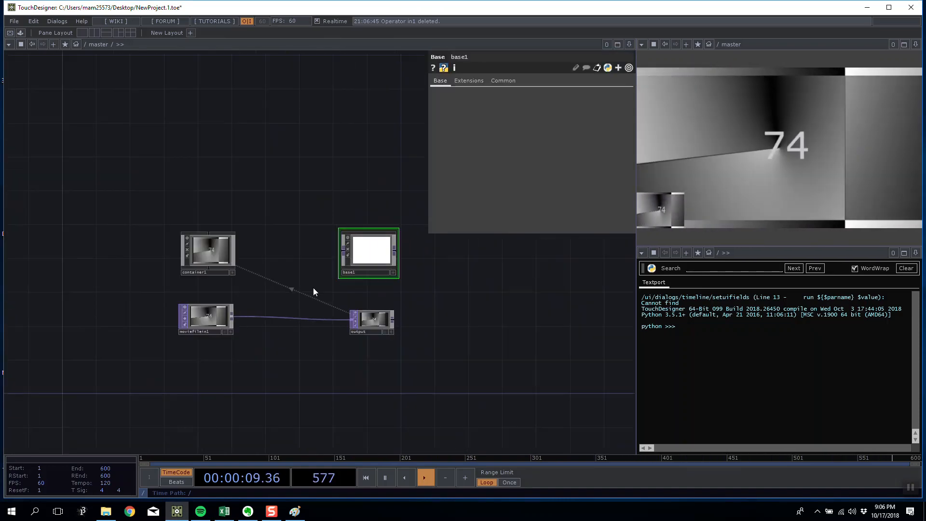
scroll(270, 338, up, 3)
drag(202, 368, 417, 234)
drag(554, 310, 337, 288)
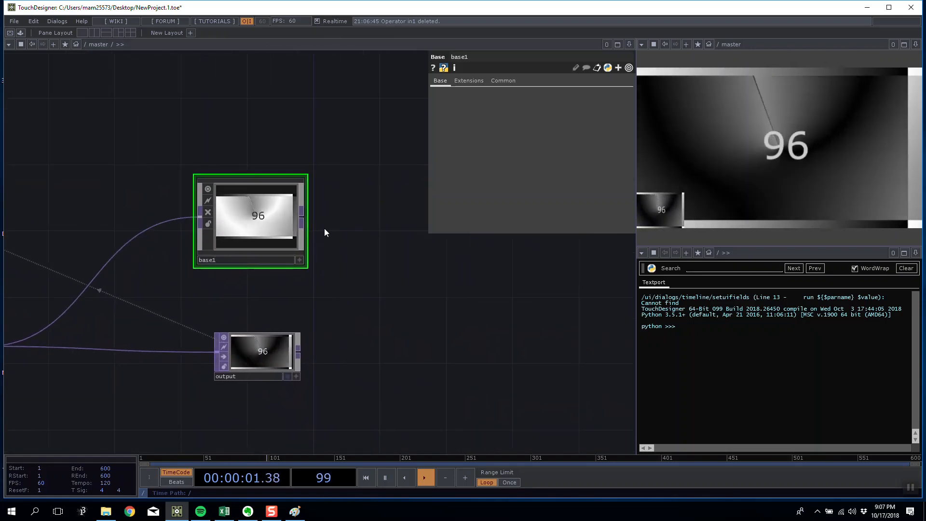
- Append a Null TOP to the output of base1 and place it beside the Base
right_click(307, 221)
click(271, 159)
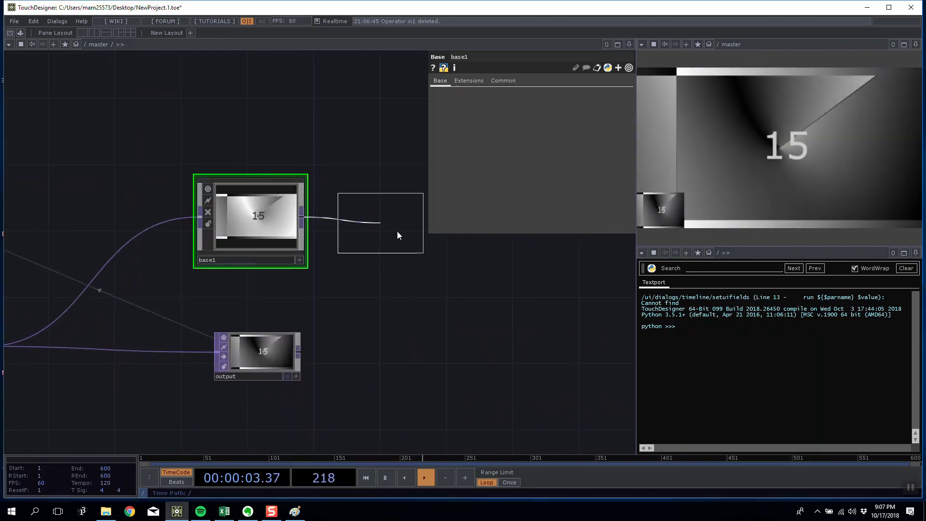
click(398, 231)
drag(398, 231, 365, 219)
scroll(369, 218, up, 4)
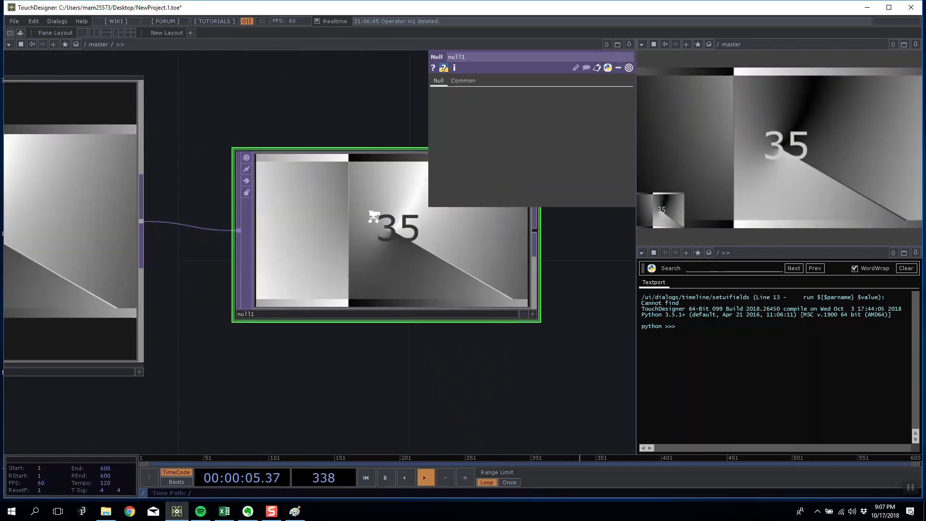
scroll(384, 222, down, 4)
scroll(352, 276, down, 1)
- Rename base1 to INVERT
double_click(210, 277)
text(INVERT)
double_click(373, 330)
click(323, 154)
drag(320, 154, 365, 154)
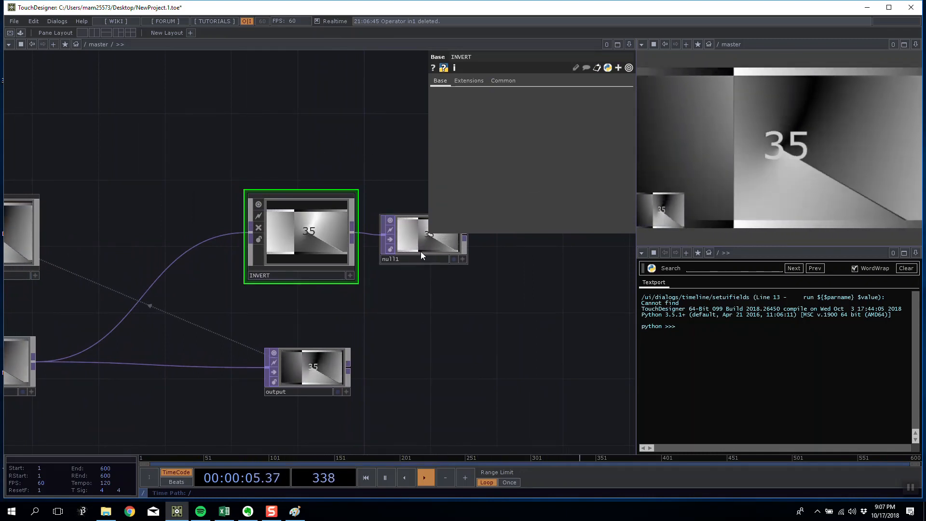
- Move the output TOP below null1 and feed it from null1 instead of moviefilein1
drag(330, 368, 446, 351)
drag(463, 237, 384, 345)
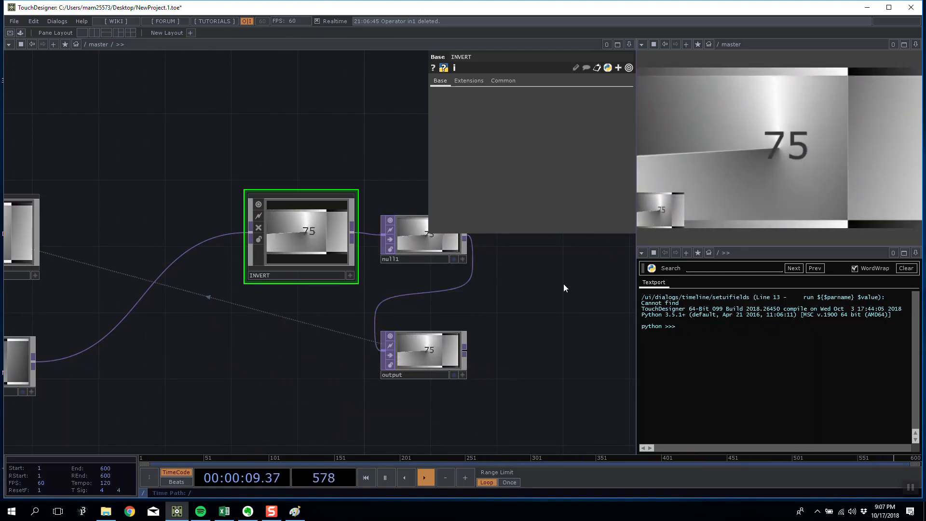
scroll(398, 159, down, 5)
scroll(399, 160, up, 4)
scroll(242, 178, down, 5)
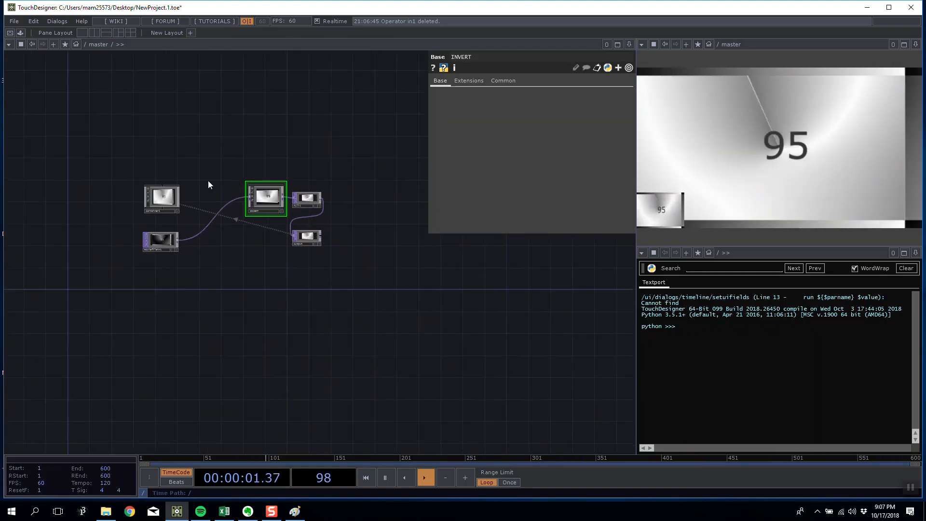
- Move the INVERT base in line with moviefilein1 and delete container1 from the master network
drag(266, 195, 244, 238)
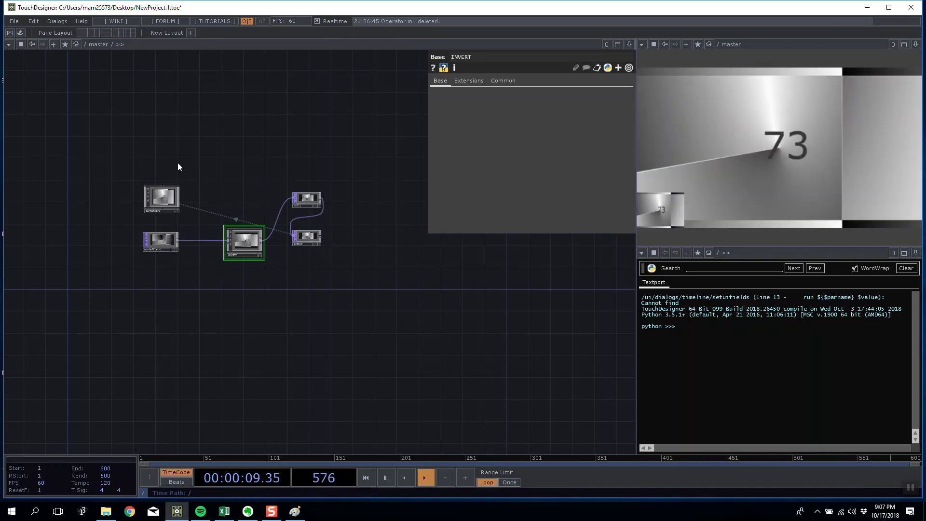
scroll(176, 190, up, 3)
scroll(174, 190, up, 3)
click(144, 204)
key(Delete)
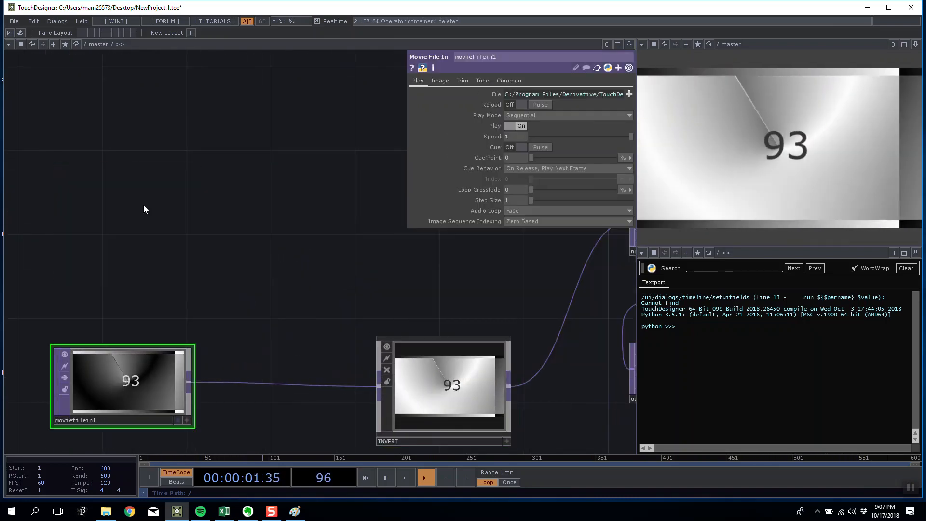
- Arrange null1 and the output TOP in one row after the INVERT base
scroll(125, 182, down, 3)
drag(264, 182, 256, 212)
click(392, 326)
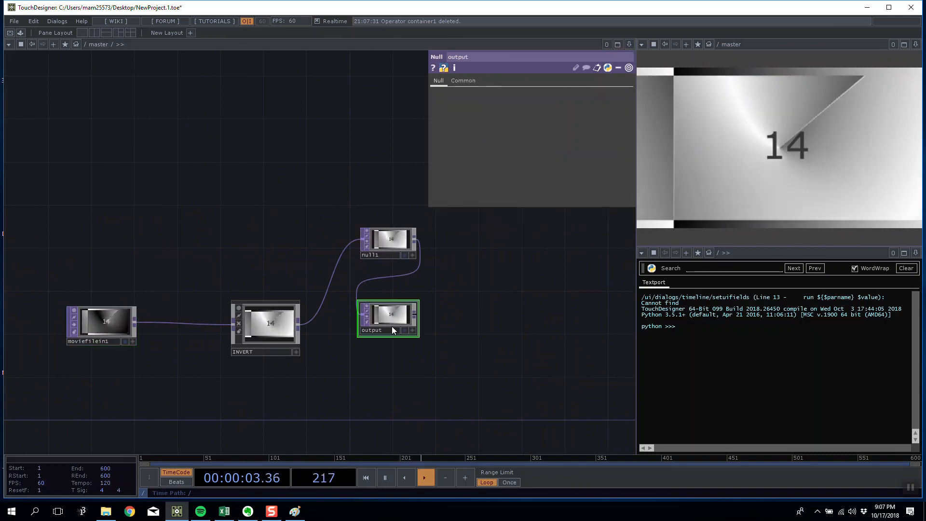
drag(392, 327, 504, 338)
drag(398, 248, 392, 330)
- Go up to the root network to examine the master container, and return to its inner network
scroll(308, 255, down, 8)
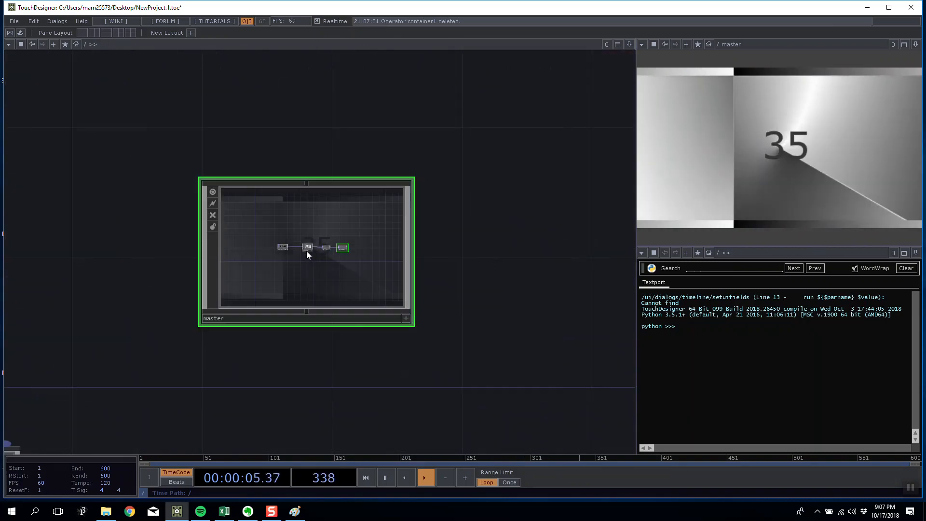
drag(206, 116, 78, 83)
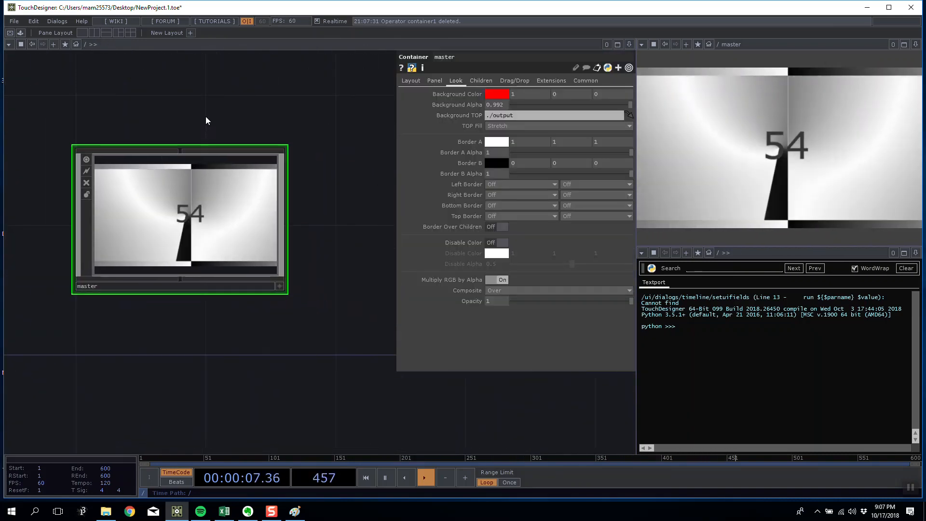
drag(205, 117, 271, 117)
right_click(218, 188)
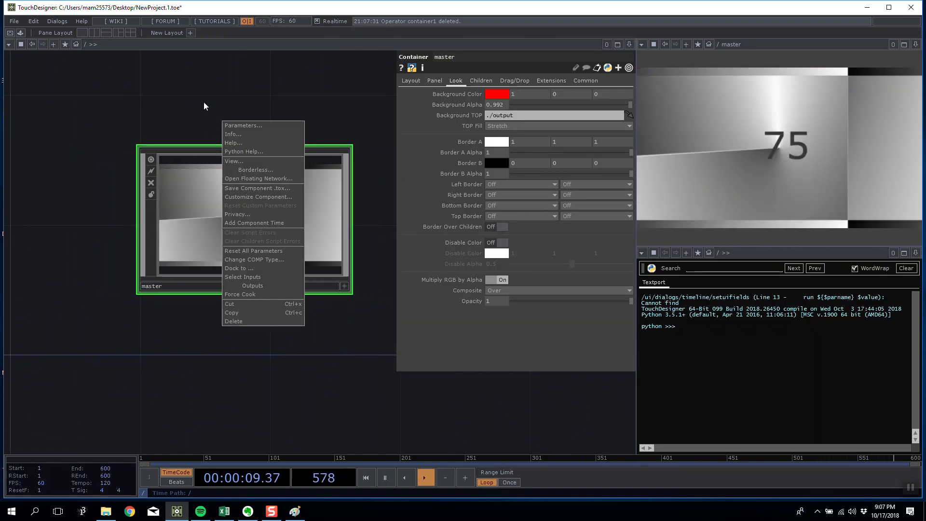
click(187, 122)
scroll(245, 213, up, 8)
drag(216, 165, 217, 219)
- Add a Button COMP to the master network and place it above moviefilein1
key(Tab)
key(Tab)
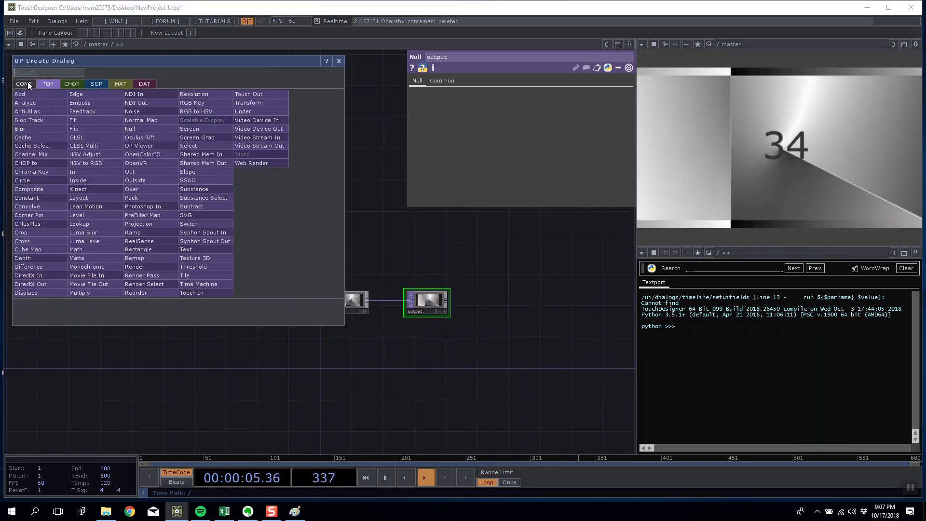
click(24, 83)
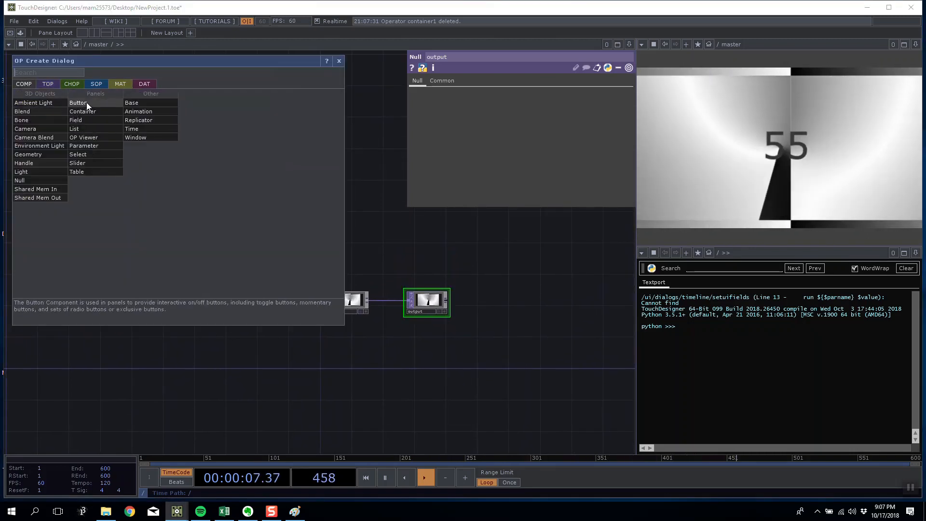
click(85, 102)
click(141, 189)
drag(141, 190, 140, 221)
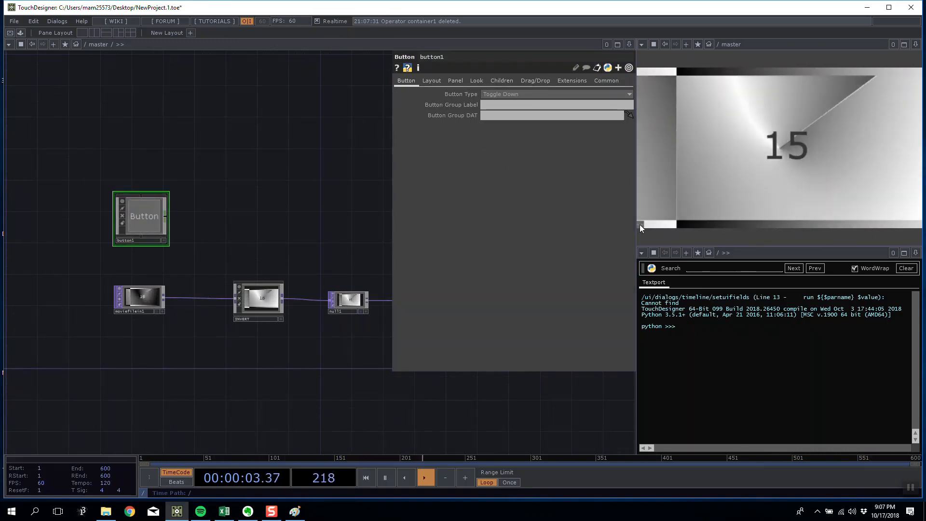
- Position button1 at X 164, Y 797 and set its width to 200 and its height to 86
click(434, 81)
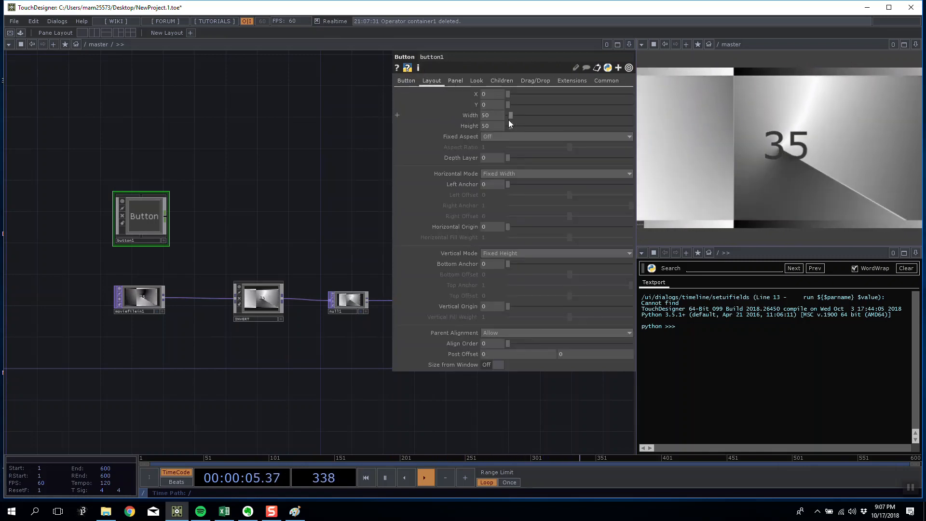
scroll(153, 219, up, 5)
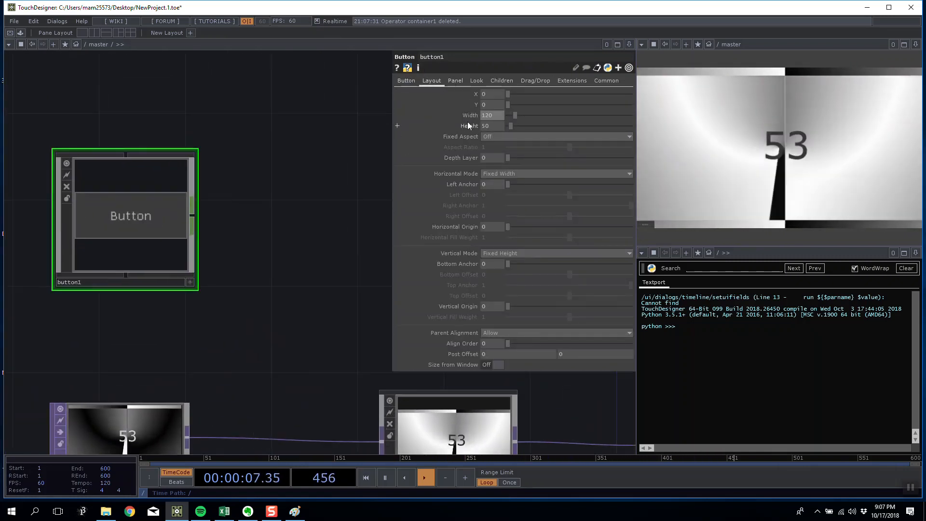
drag(509, 127, 517, 94)
drag(507, 105, 440, 117)
text(200)
key(Return)
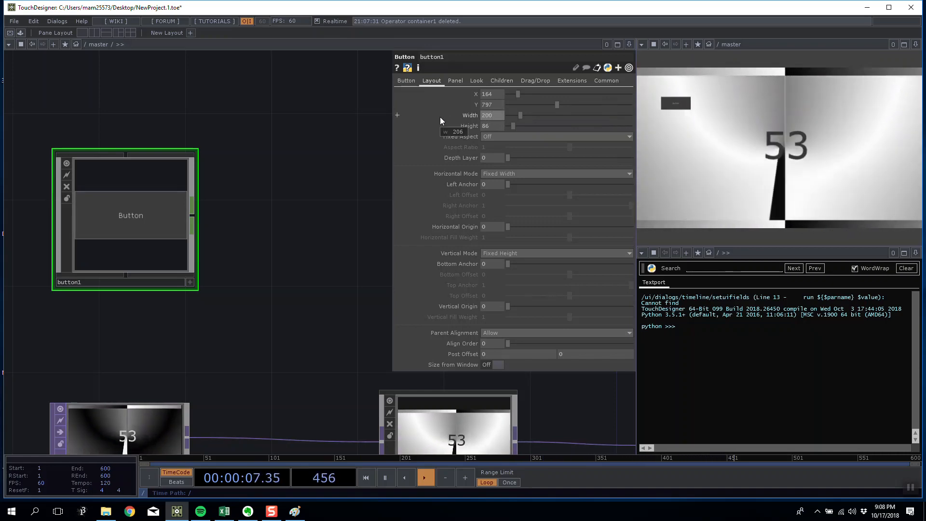
- Inside button1, set the bg Text TOP's Font Size X to about 24.3
scroll(154, 224, up, 2)
scroll(154, 224, up, 2)
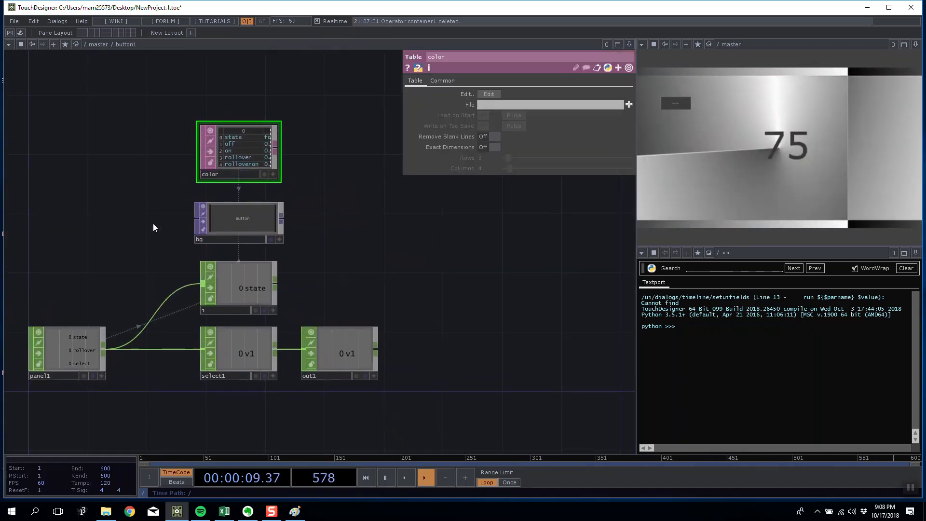
scroll(152, 224, down, 4)
scroll(153, 224, up, 8)
scroll(193, 232, down, 5)
click(254, 205)
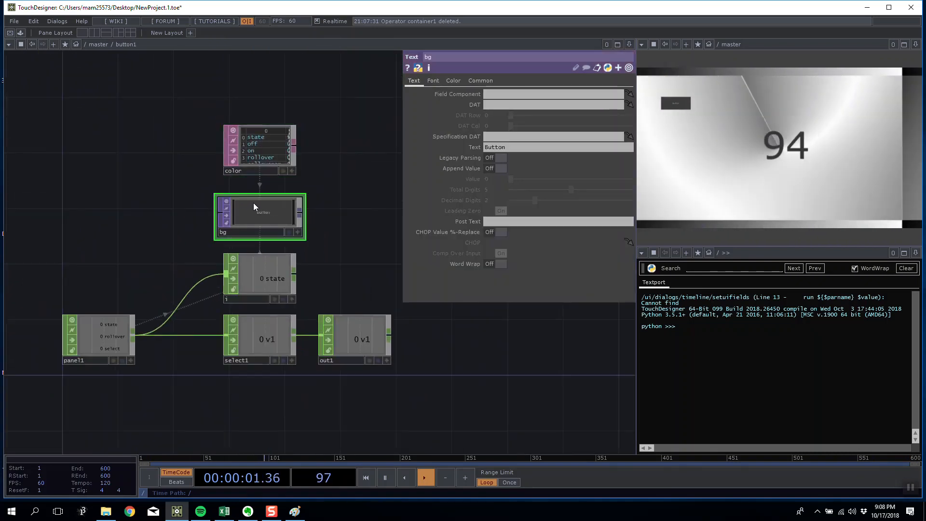
click(435, 81)
drag(509, 189, 537, 192)
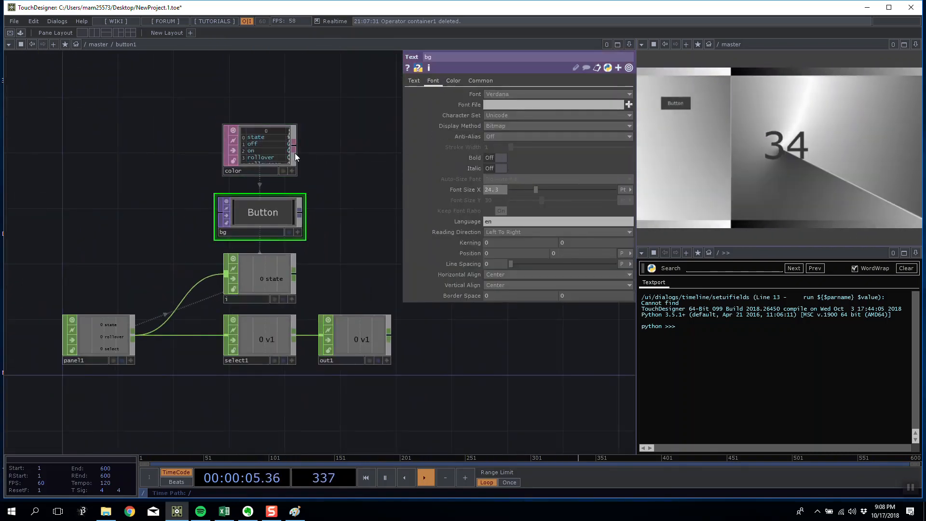
- Return to the master network and test button1 in its node viewer and in the master panel
scroll(297, 152, down, 8)
drag(315, 297, 241, 308)
scroll(240, 308, down, 5)
drag(314, 235, 241, 198)
scroll(270, 199, down, 3)
scroll(270, 199, up, 5)
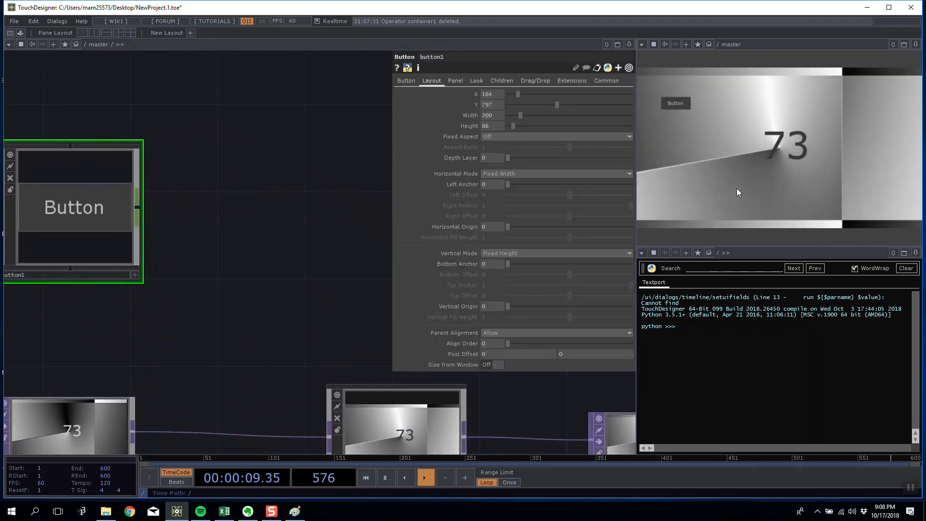
scroll(134, 226, down, 3)
click(134, 259)
click(122, 207)
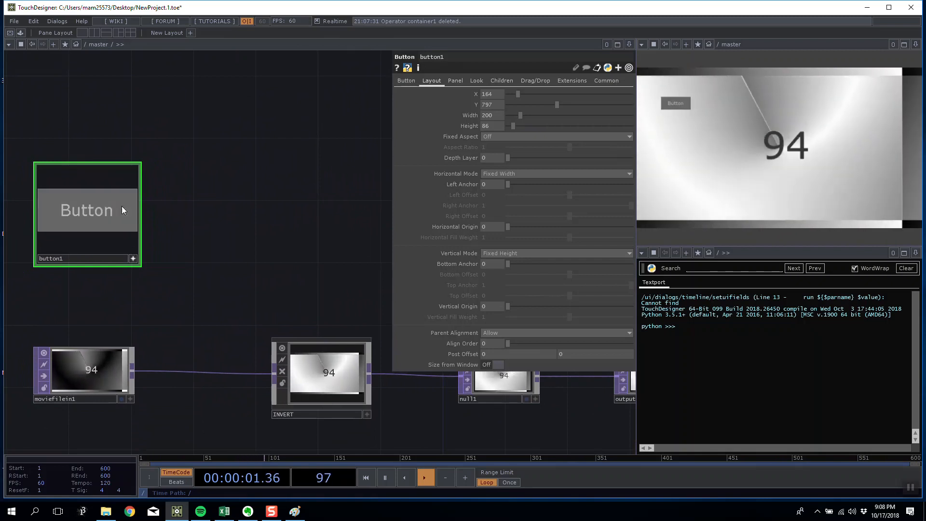
double_click(138, 264)
click(136, 257)
drag(154, 220, 174, 191)
click(683, 100)
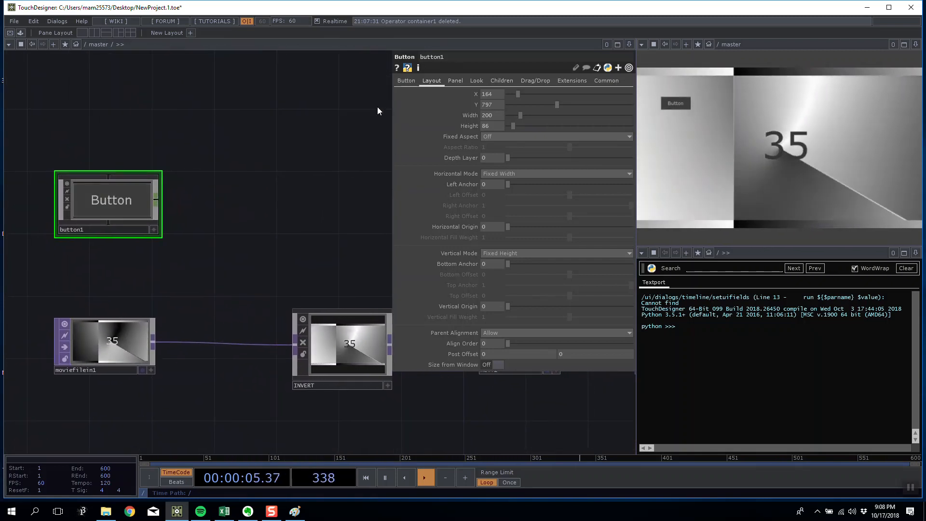
- Set button1's Button Type to Momentary
click(413, 82)
click(511, 95)
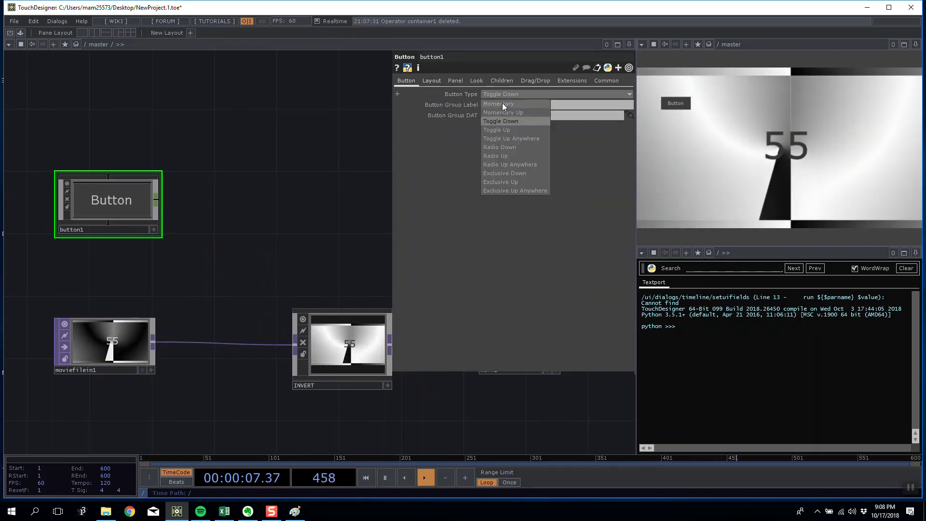
- Add a Container COMP above button1 in the master network and name it buttons
key(Tab)
click(101, 82)
drag(143, 102, 114, 92)
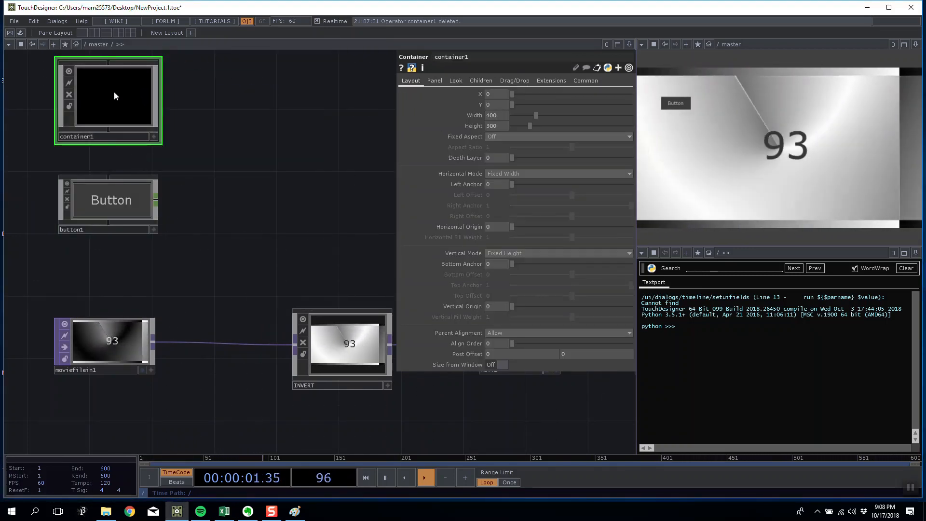
click(117, 132)
text(buttons)
key(Return)
- Inside the buttons container, create a Button COMP and place a copy of it directly below
key(i)
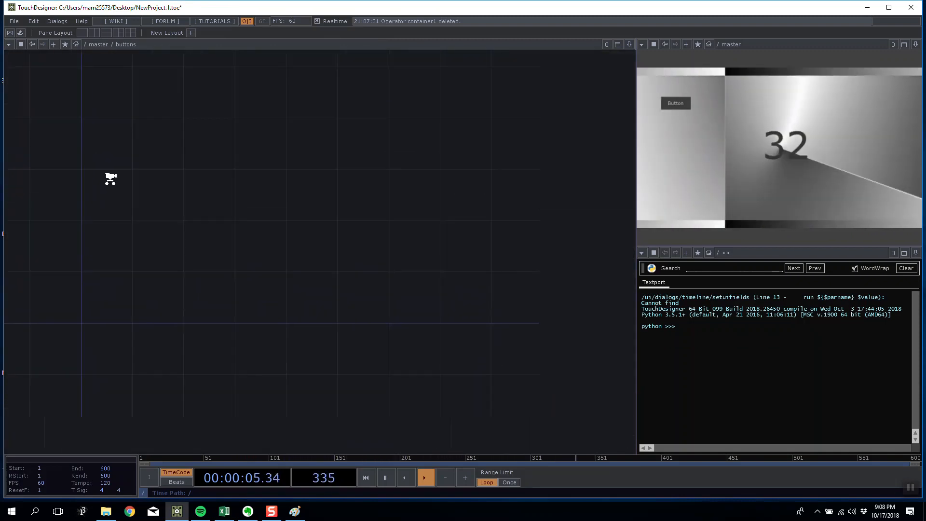
key(Tab)
click(64, 130)
click(123, 187)
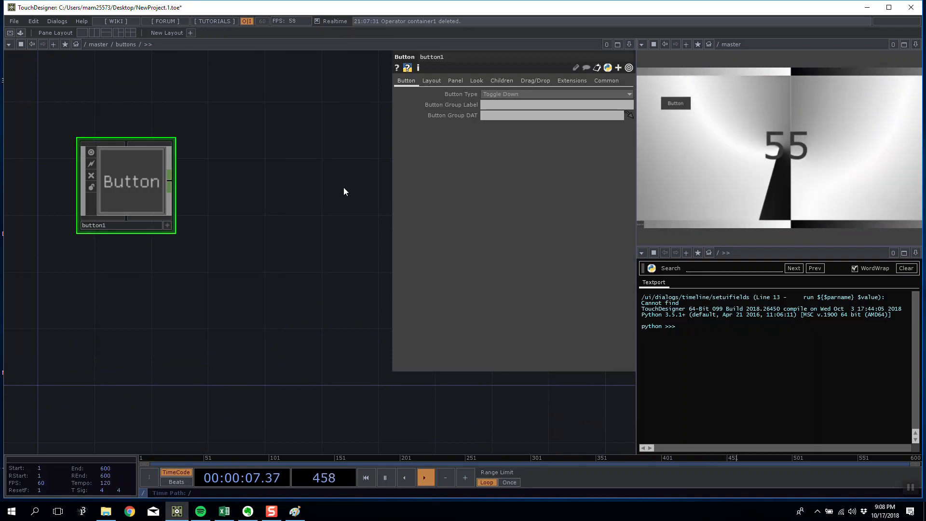
key(ctrl+c)
key(ctrl+v)
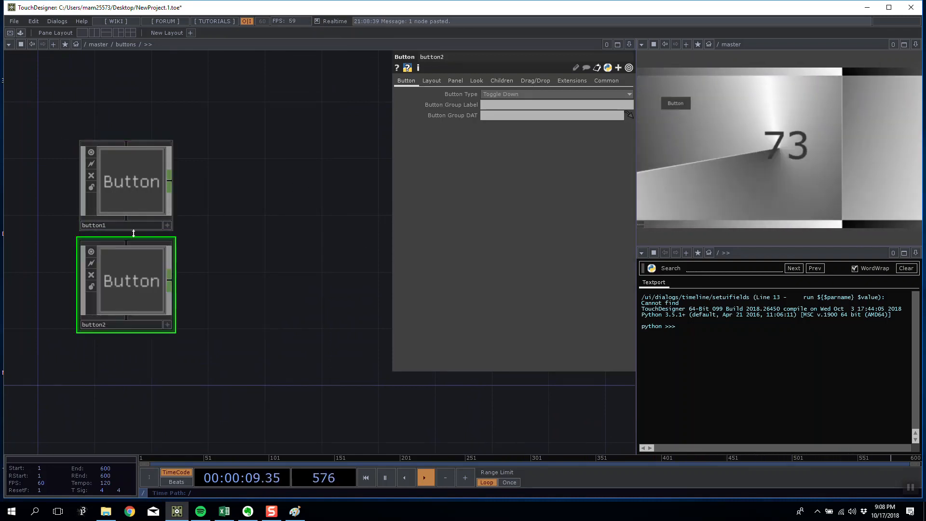
drag(122, 217, 134, 273)
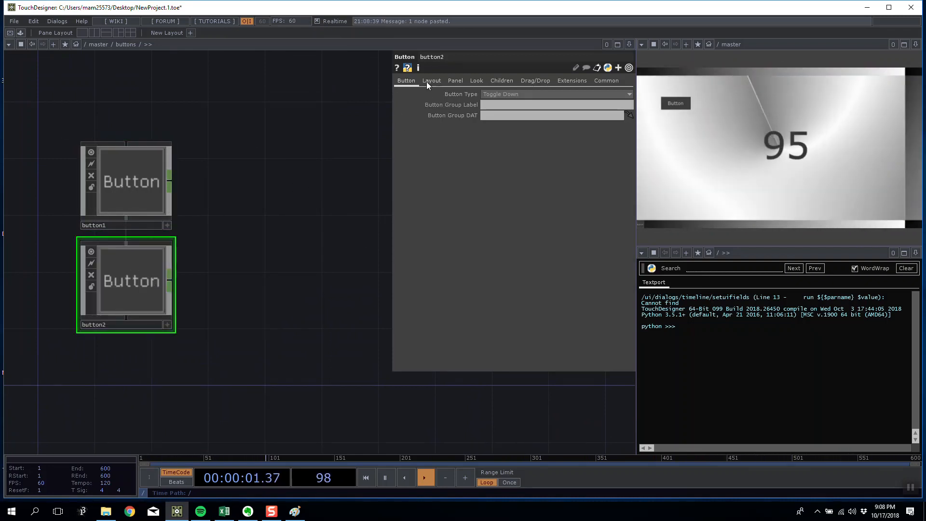
- Set button2's X position to 70 and go back up to the master network
click(431, 81)
drag(512, 94, 512, 95)
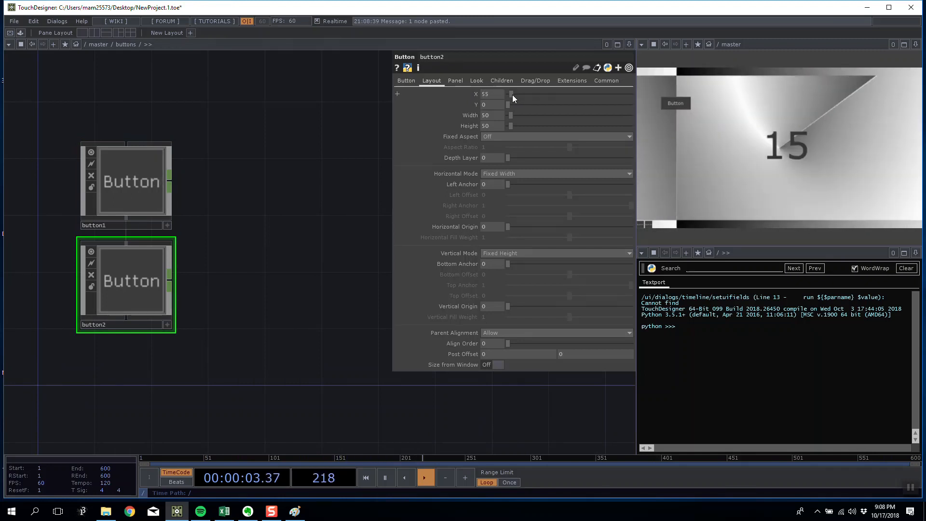
scroll(286, 188, down, 3)
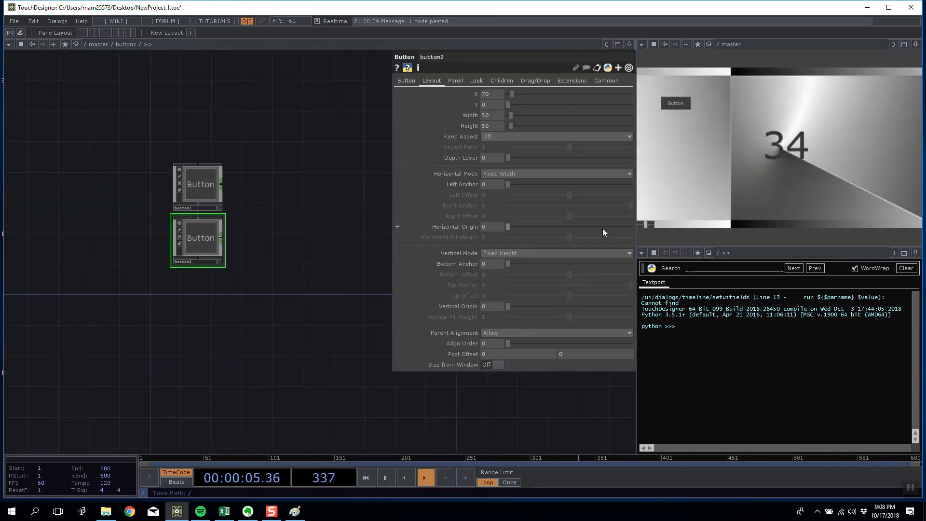
key(u)
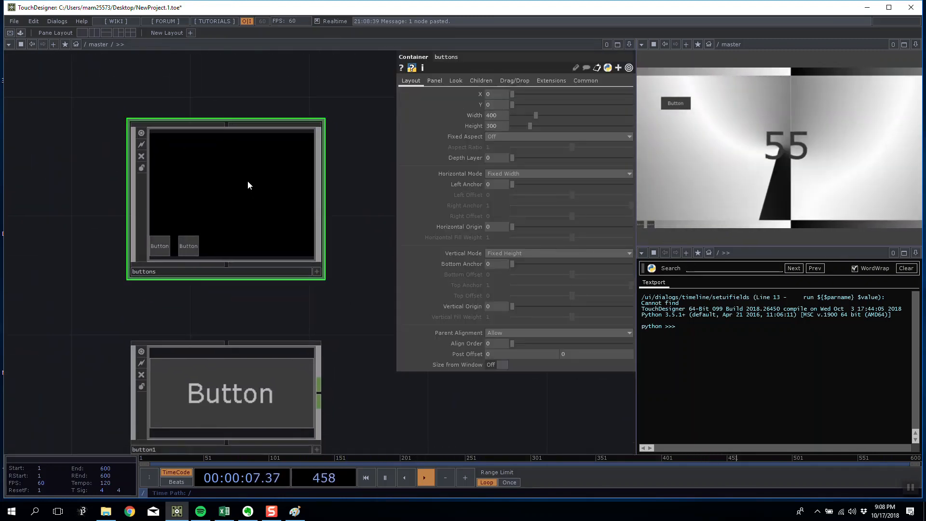
- Set the buttons container's Background Alpha to 1 and position it at X 227, Y 405
click(456, 81)
drag(522, 105, 617, 111)
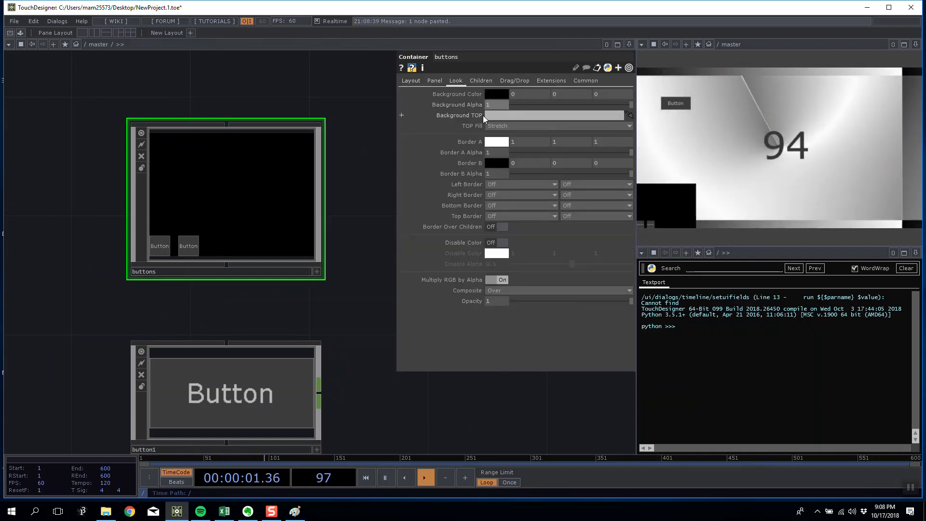
click(415, 81)
drag(512, 93, 616, 134)
drag(537, 105, 536, 105)
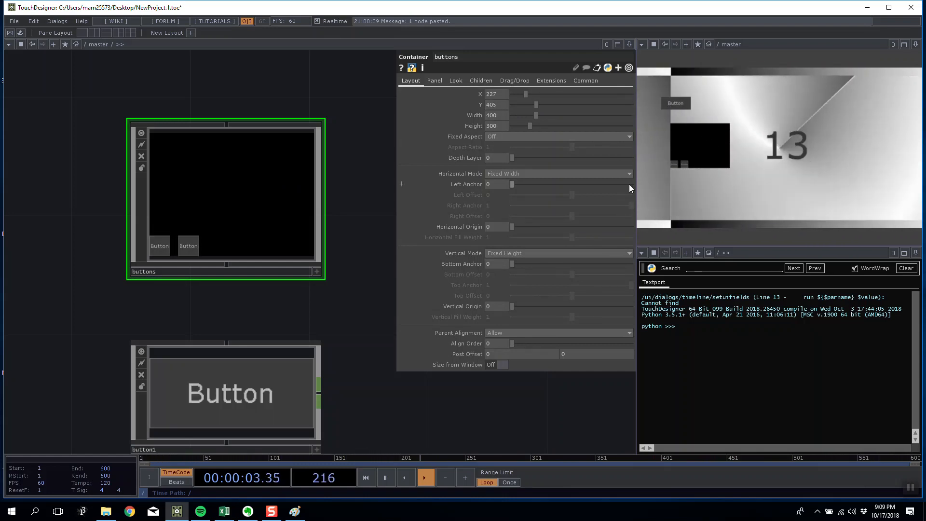
- Look inside the buttons container and come back out to the master network
scroll(338, 222, down, 2)
scroll(339, 262, up, 2)
drag(339, 221, 301, 248)
scroll(239, 144, down, 2)
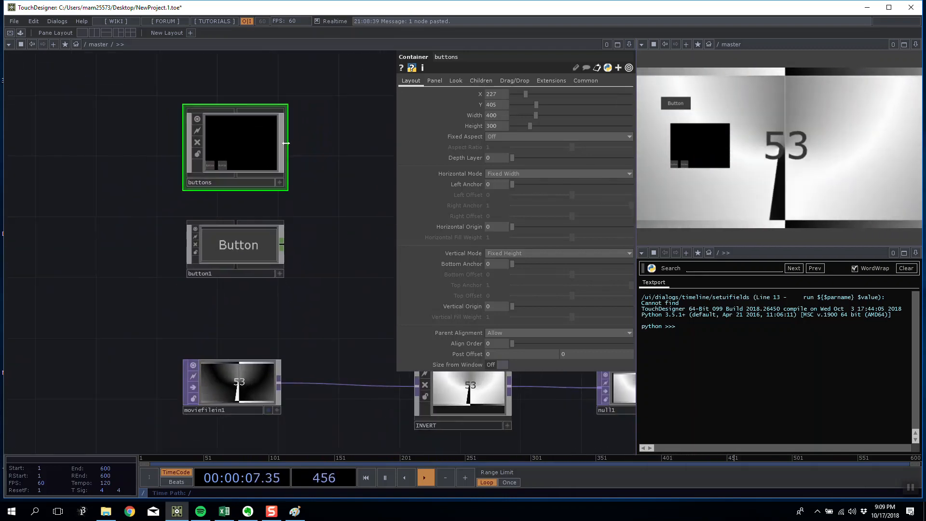
scroll(242, 150, up, 3)
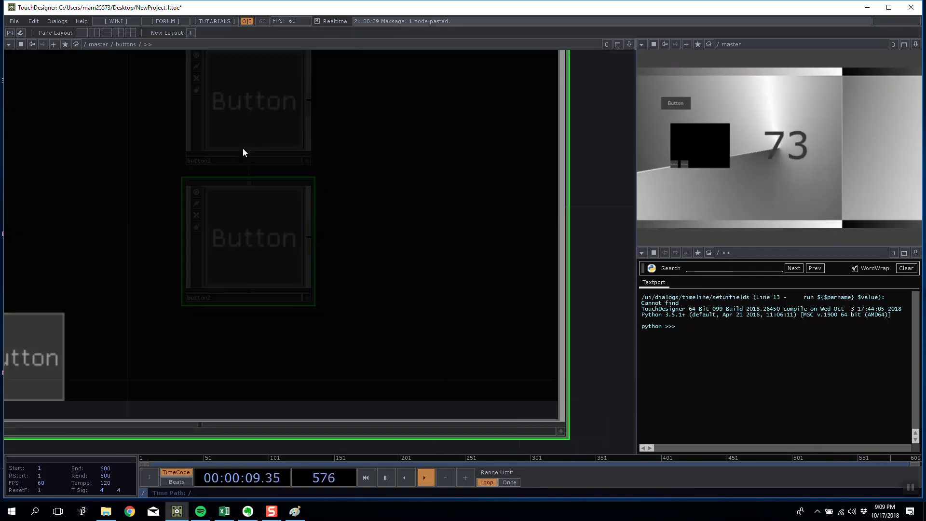
scroll(240, 152, down, 3)
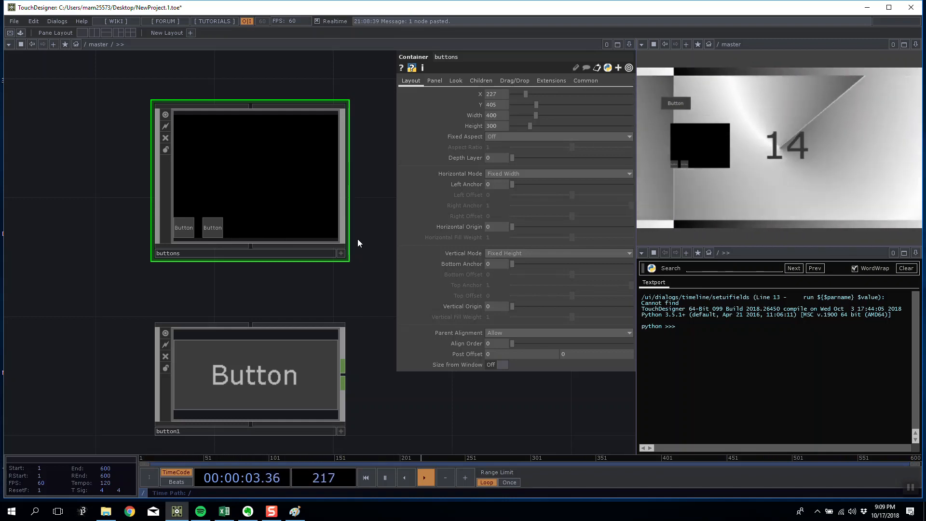
- Move the buttons container to X 170, Y 624 and set its Background Alpha to 0
drag(279, 292, 170, 227)
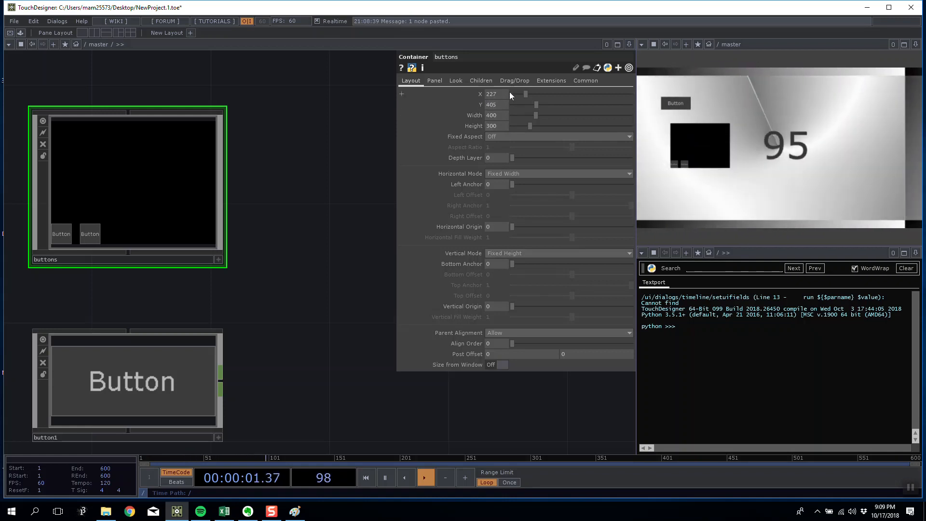
drag(523, 94, 550, 104)
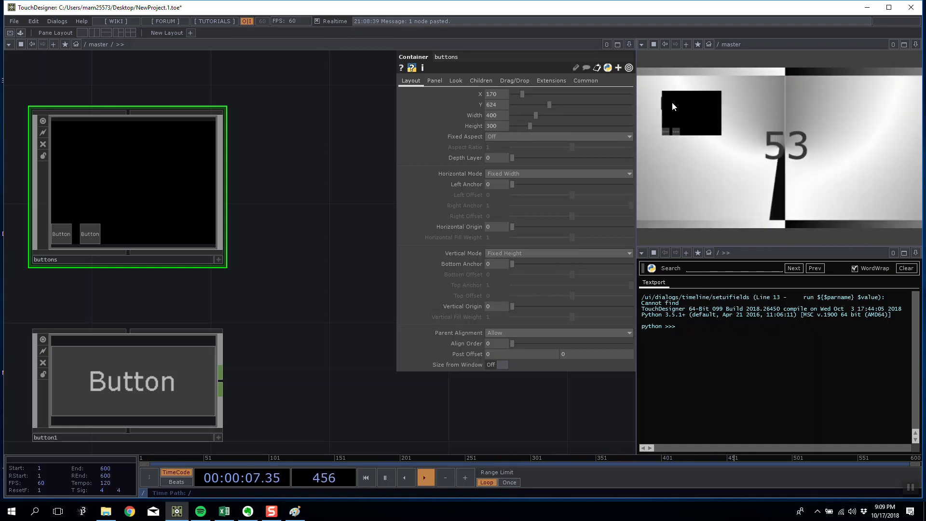
click(456, 81)
drag(610, 104, 379, 95)
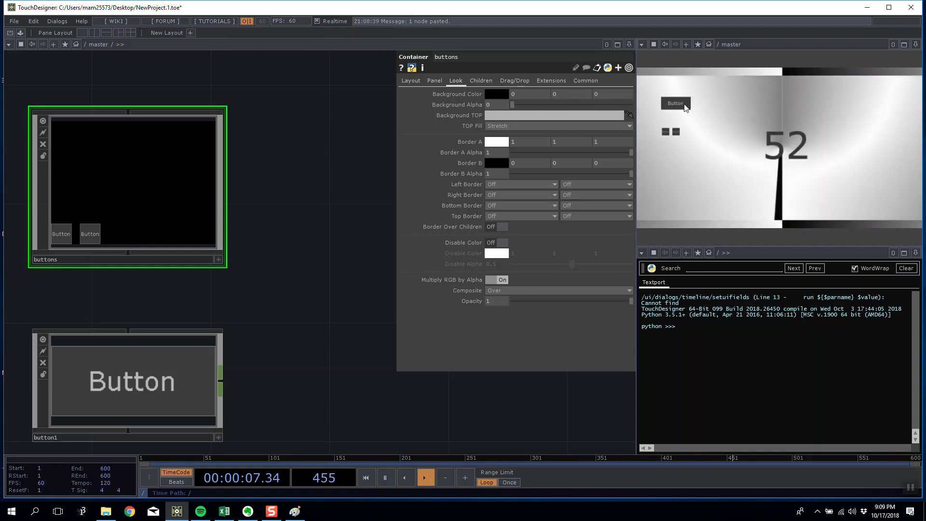
scroll(227, 203, down, 3)
scroll(231, 207, up, 6)
scroll(231, 207, down, 4)
scroll(227, 227, up, 2)
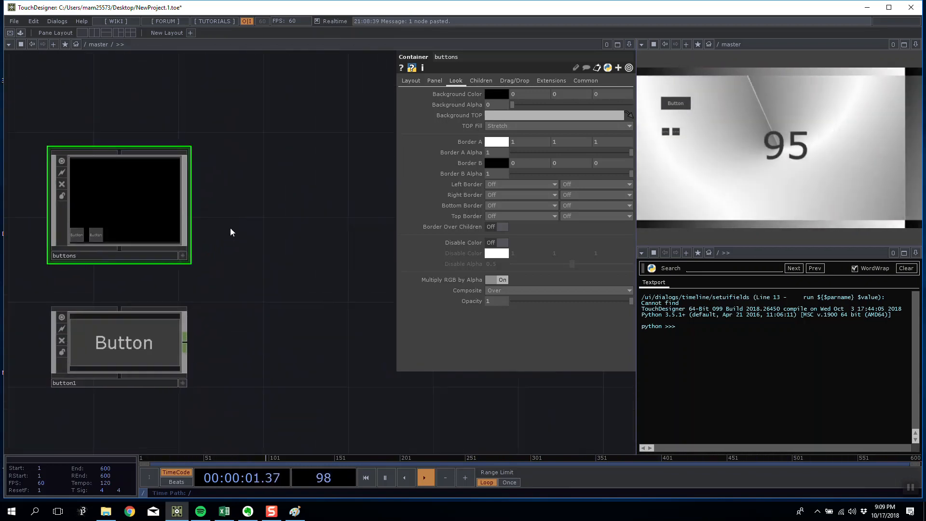
drag(243, 223, 274, 203)
scroll(272, 202, down, 4)
scroll(271, 201, up, 4)
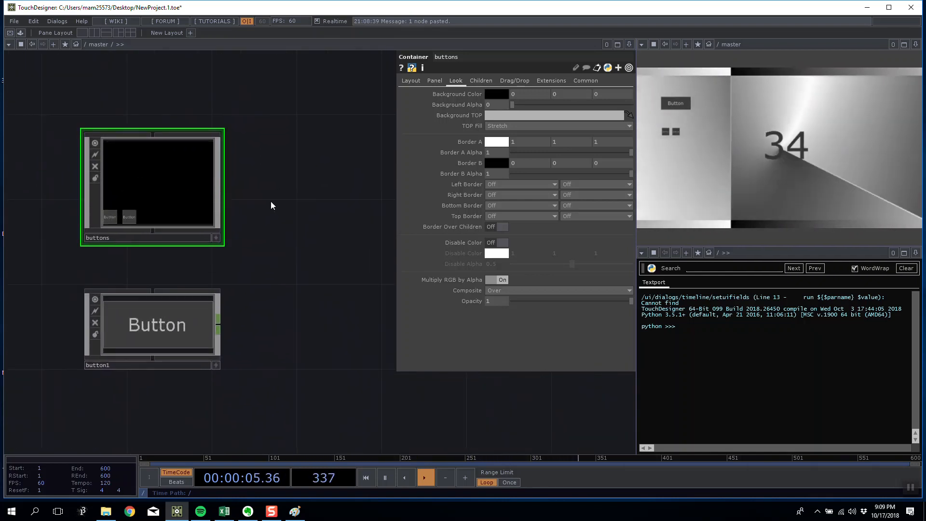
mouse_move(164, 312)
mouse_down()
mouse_move(172, 310)
mouse_move(169, 348)
mouse_move(169, 306)
mouse_up()
- Compare the parameters of the buttons container with those of button1
click(161, 189)
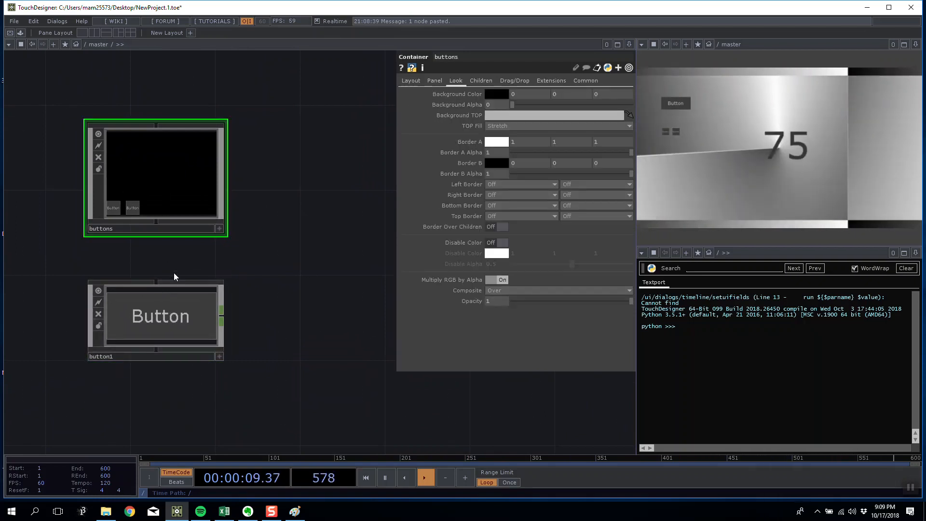
click(126, 314)
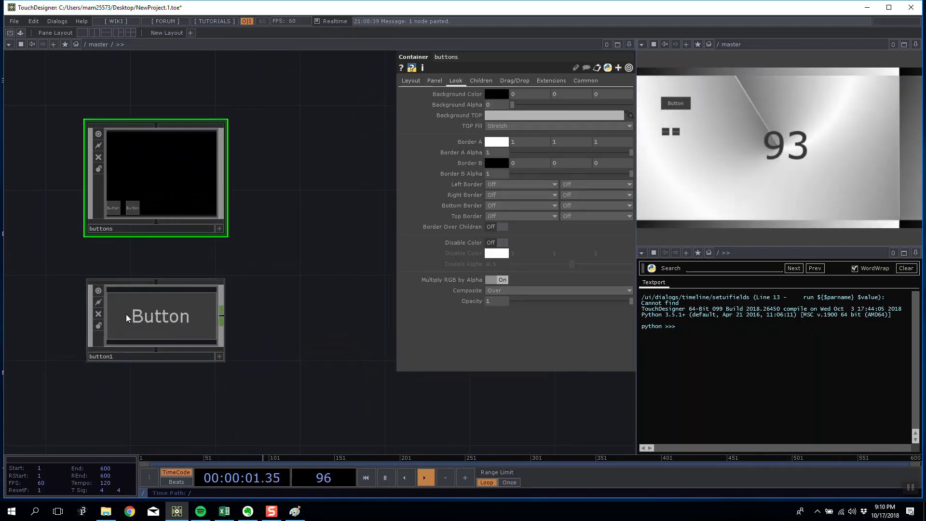
click(178, 179)
click(176, 300)
click(185, 192)
click(192, 300)
click(181, 187)
click(165, 309)
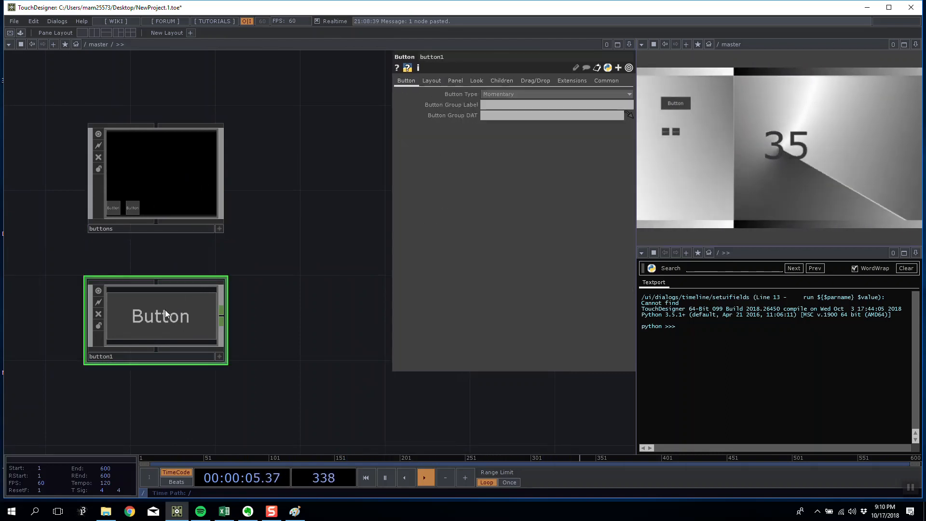
click(172, 211)
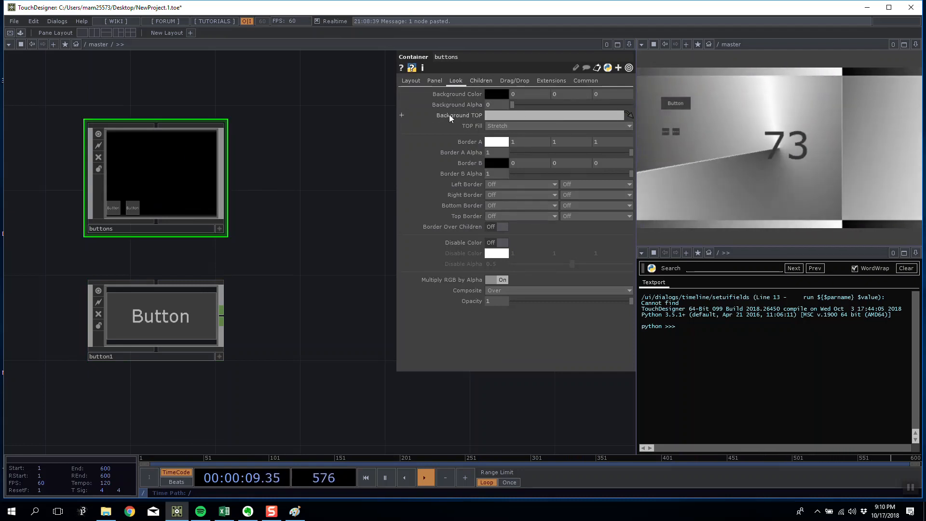
- Review the Layout, Panel, Look, Children, Drag/Drop, Extensions and Common parameters of the buttons container
click(474, 81)
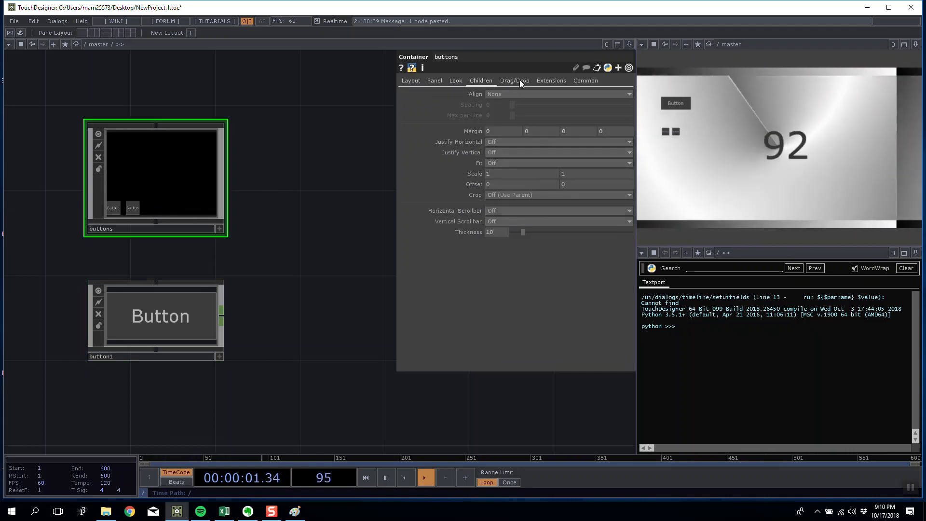
click(523, 80)
click(480, 80)
click(461, 80)
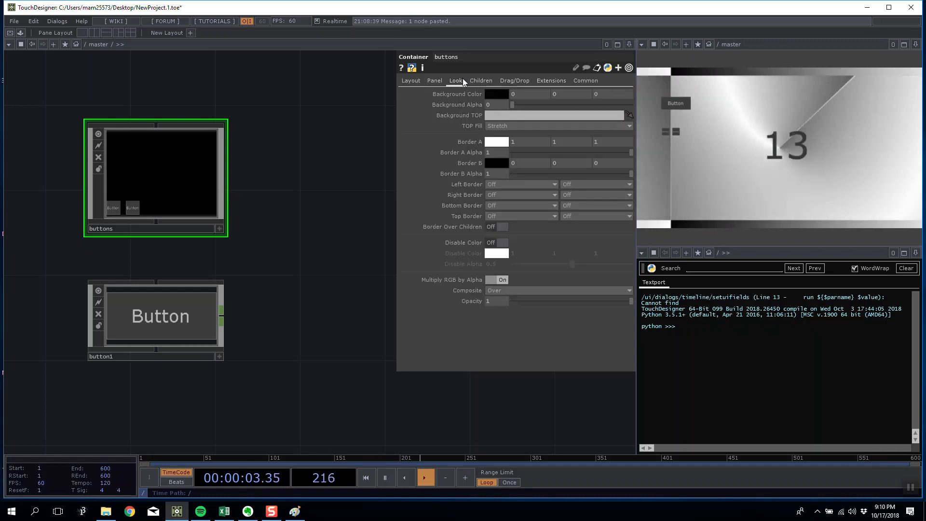
click(403, 82)
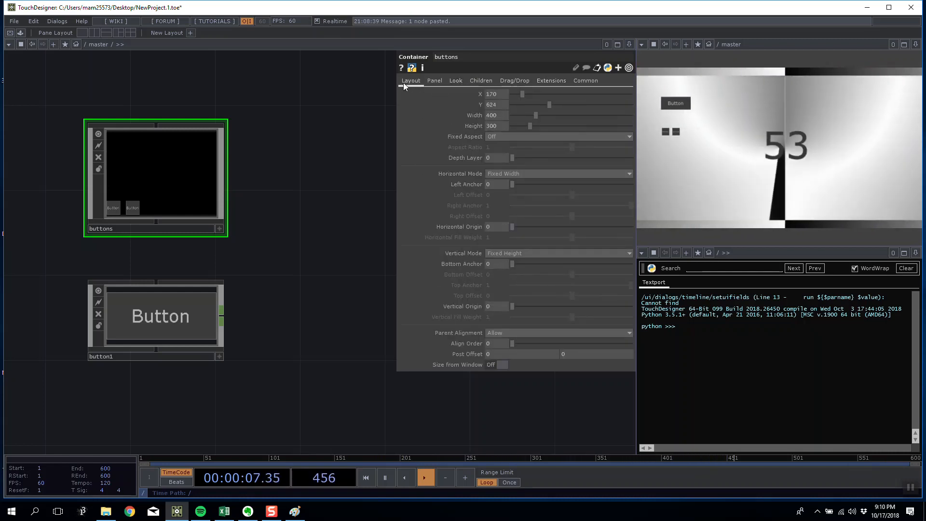
click(434, 82)
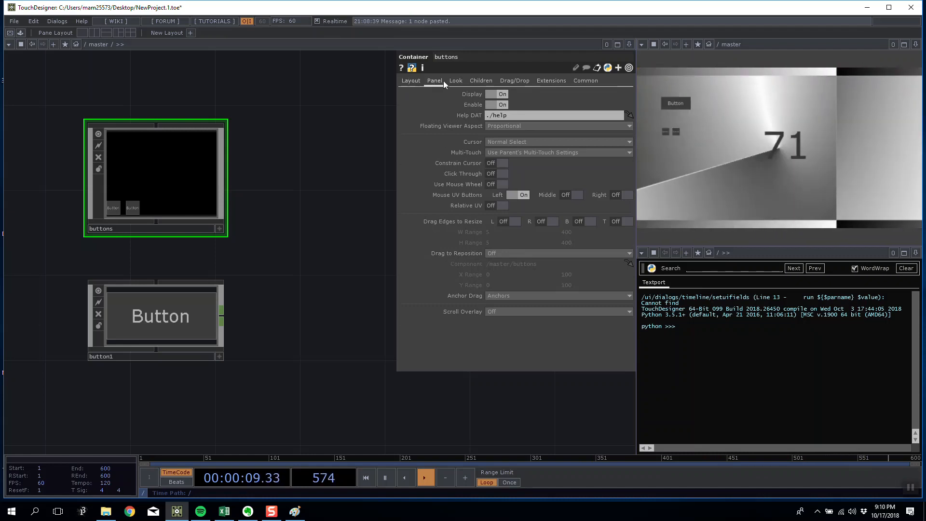
click(458, 81)
click(481, 80)
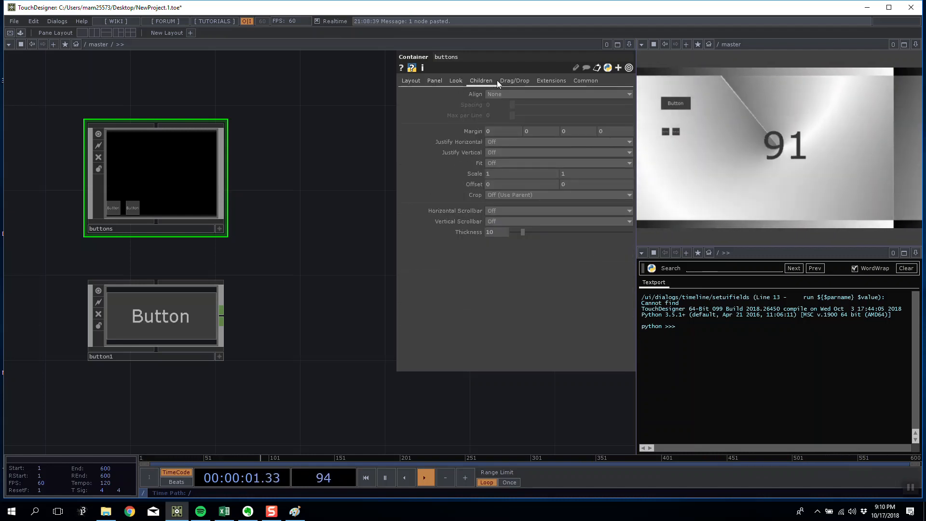
click(511, 80)
click(539, 81)
click(592, 82)
click(473, 81)
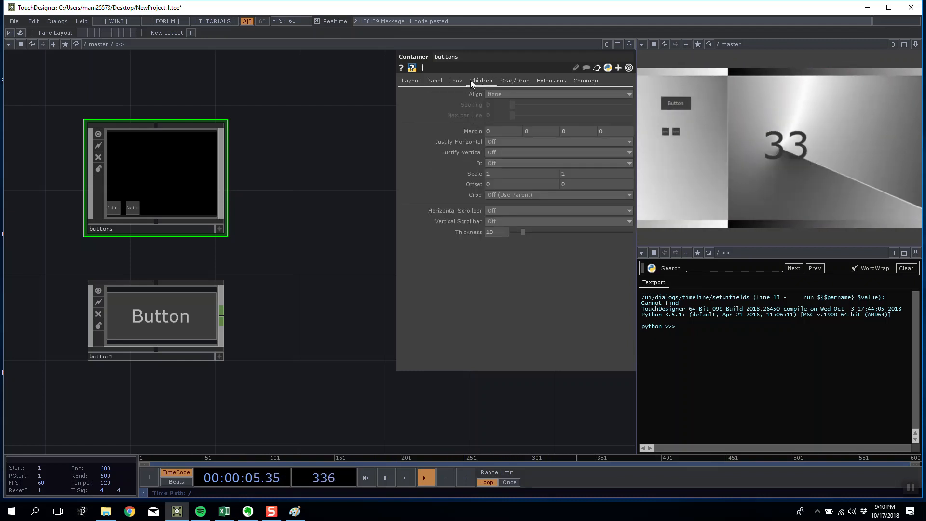
click(454, 81)
click(419, 81)
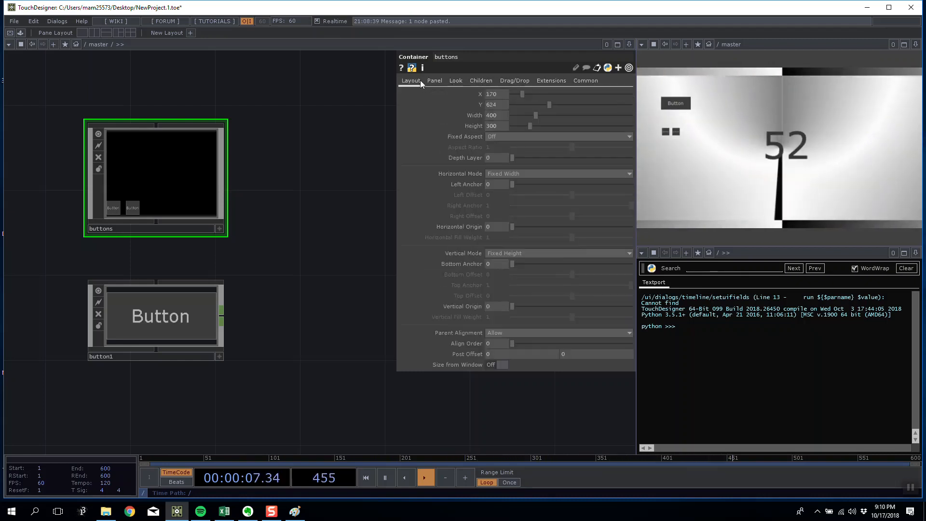
click(436, 82)
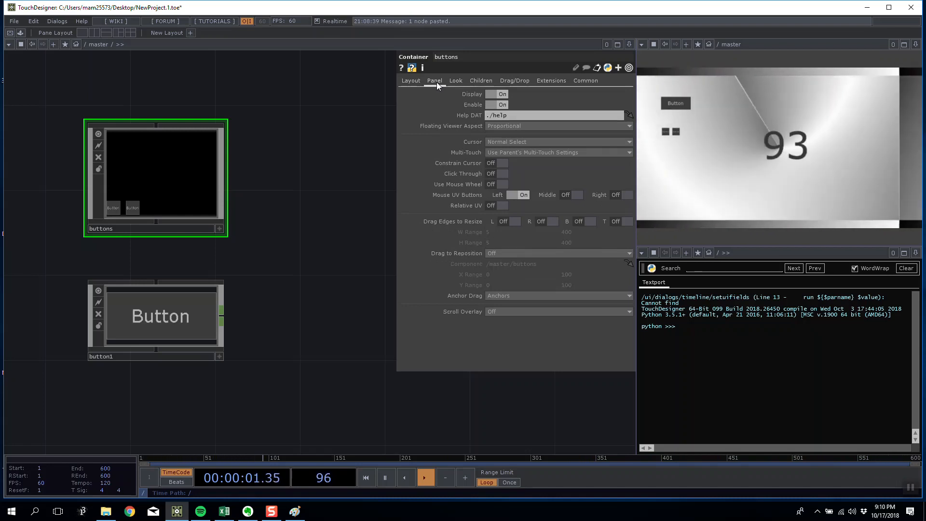
- Raise the buttons container's Background Alpha to fully opaque
drag(303, 154, 277, 173)
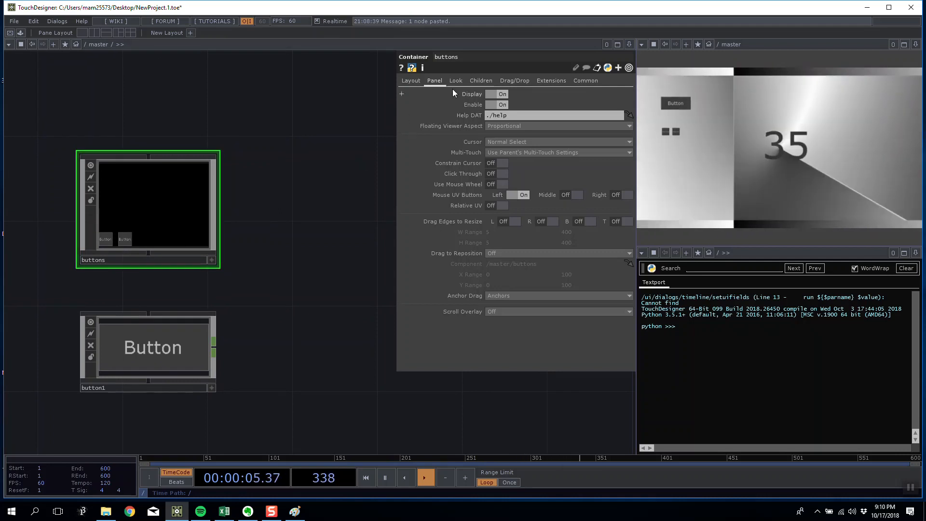
click(456, 81)
drag(530, 105, 679, 102)
- Resize the buttons container to 125 wide by 57 high and set its X position to 251
click(412, 81)
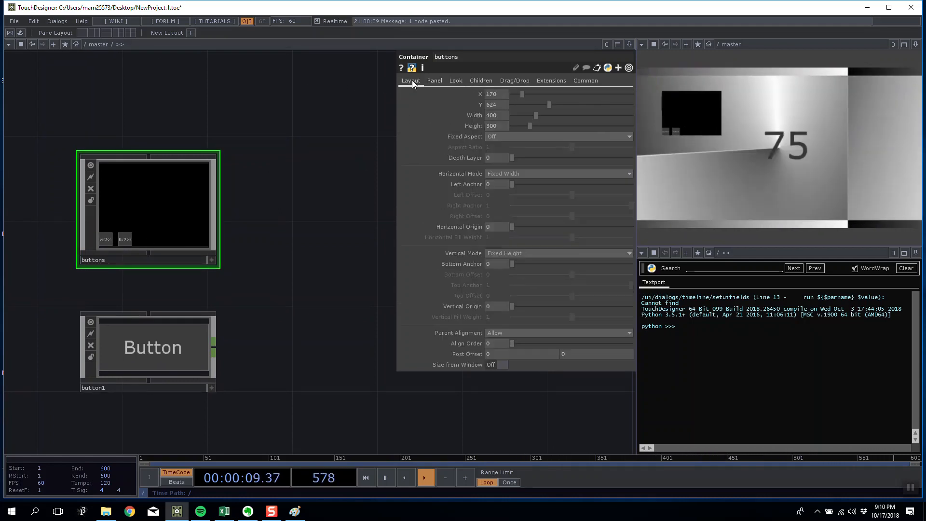
drag(534, 118, 518, 115)
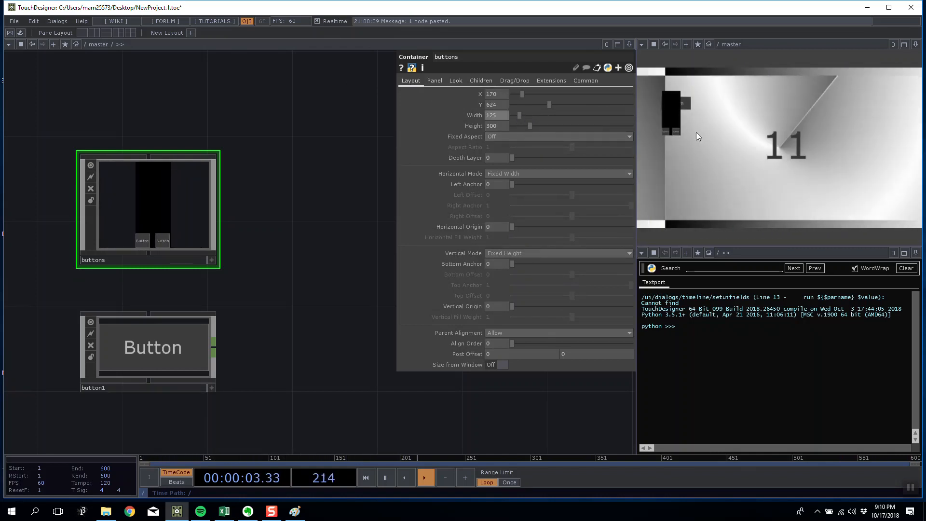
mouse_move(528, 126)
mouse_down()
mouse_move(509, 126)
mouse_move(516, 126)
mouse_up()
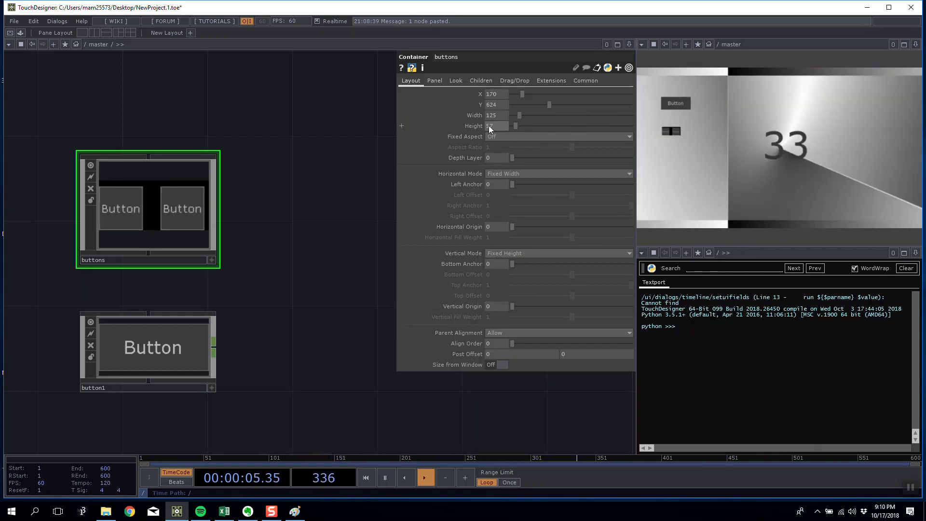
drag(522, 94, 526, 94)
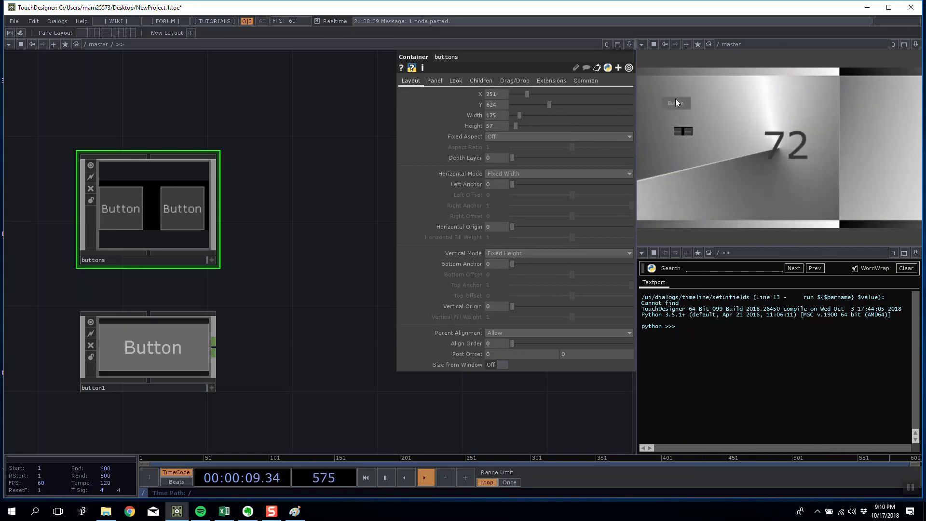
- Delete the buttons container and button1 from the master network
scroll(384, 213, down, 5)
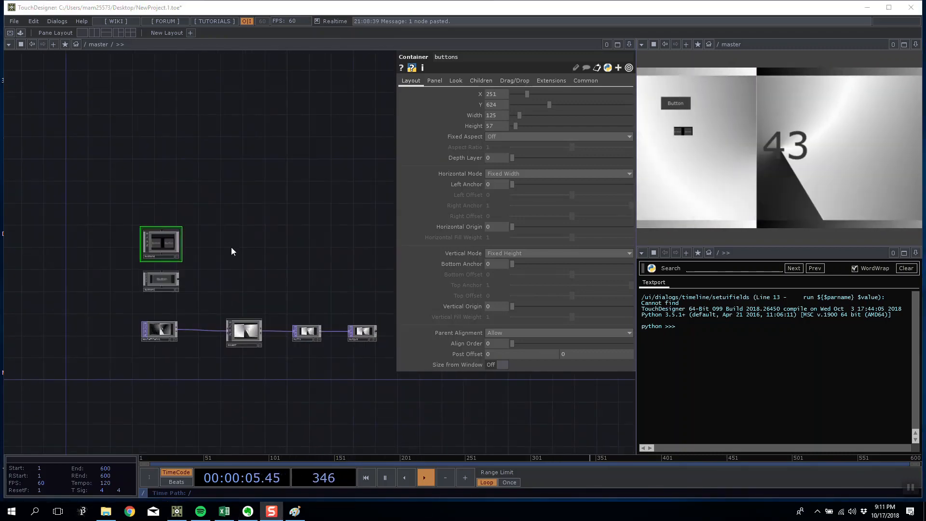
scroll(253, 243, up, 3)
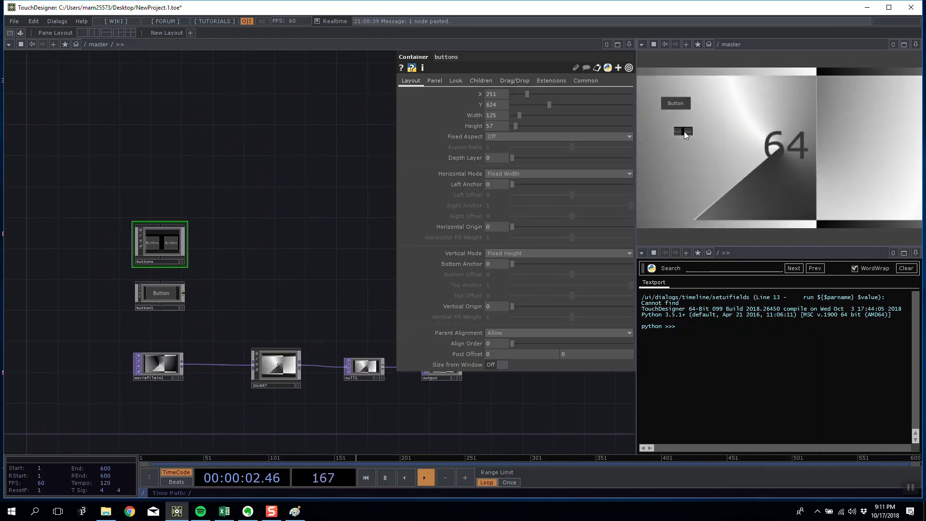
scroll(285, 184, down, 1)
scroll(214, 193, up, 2)
drag(285, 184, 235, 190)
scroll(214, 194, down, 3)
scroll(216, 194, down, 1)
scroll(203, 145, up, 2)
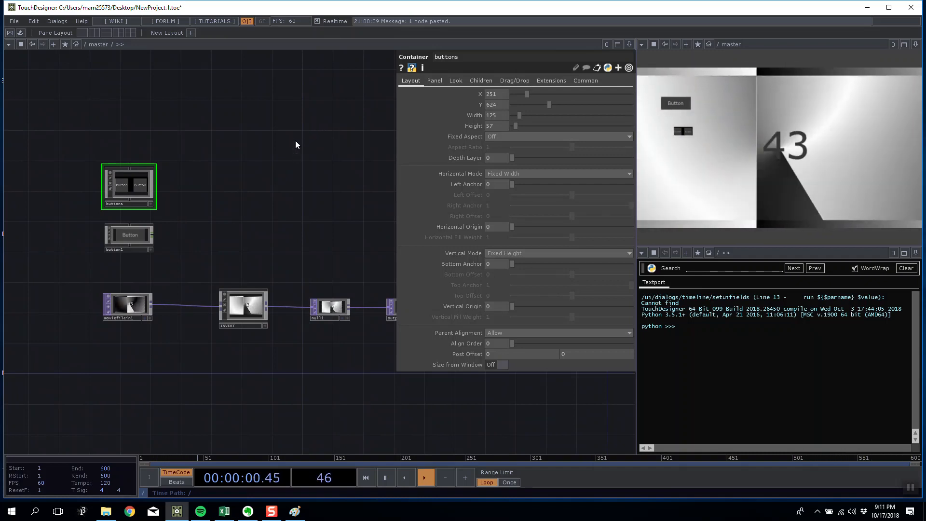
drag(38, 120, 188, 242)
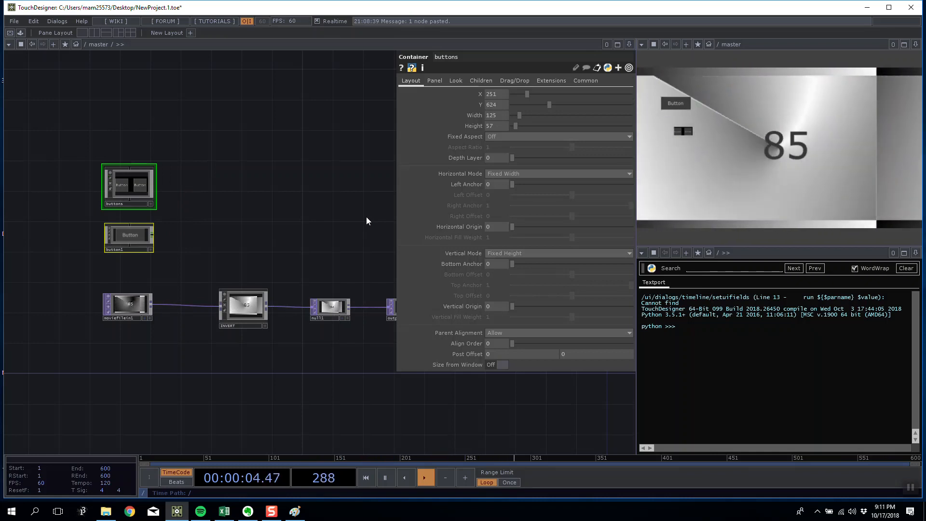
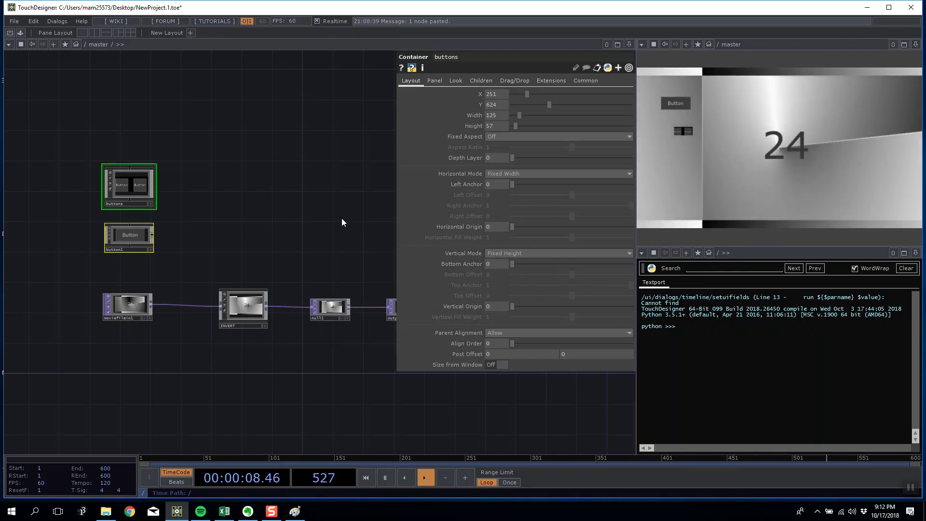
key(Delete)
- Go up to the root network and enter the local container
scroll(298, 174, down, 10)
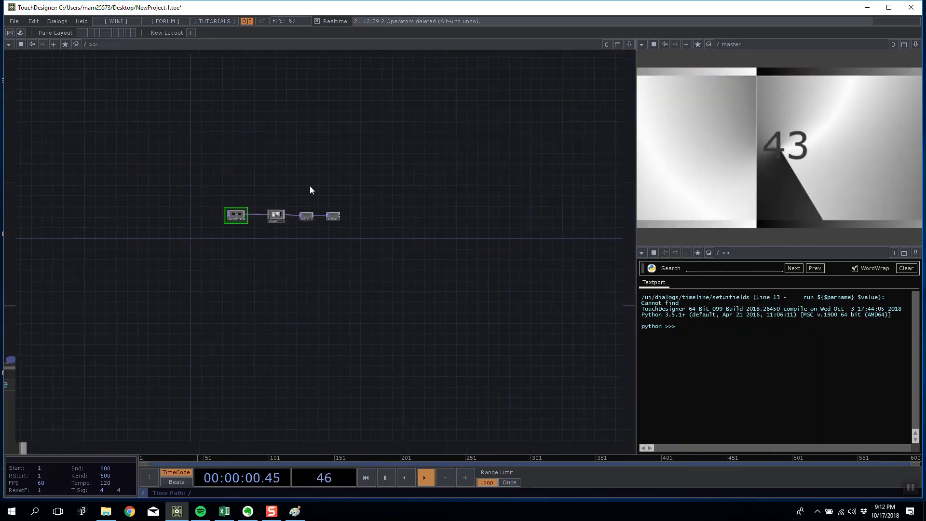
drag(179, 340, 289, 245)
scroll(187, 289, down, 3)
click(188, 289)
scroll(188, 289, up, 4)
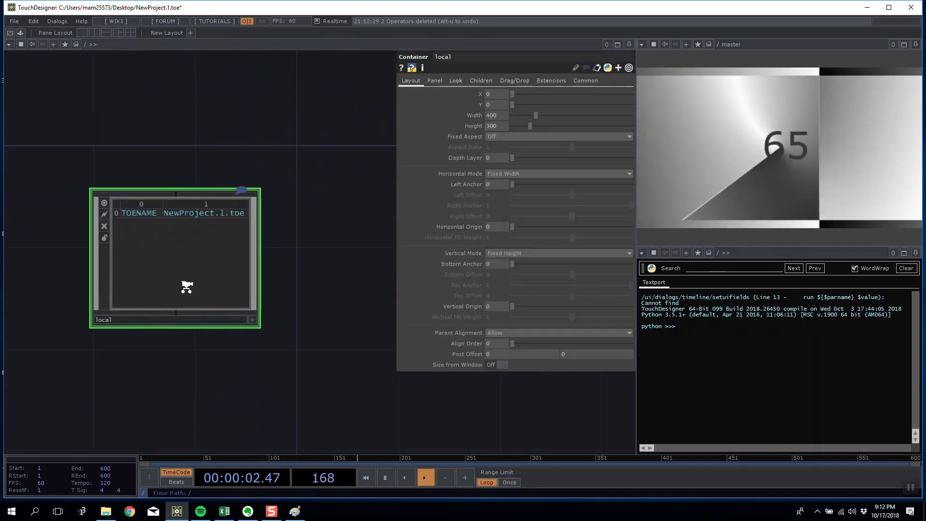
scroll(186, 279, up, 5)
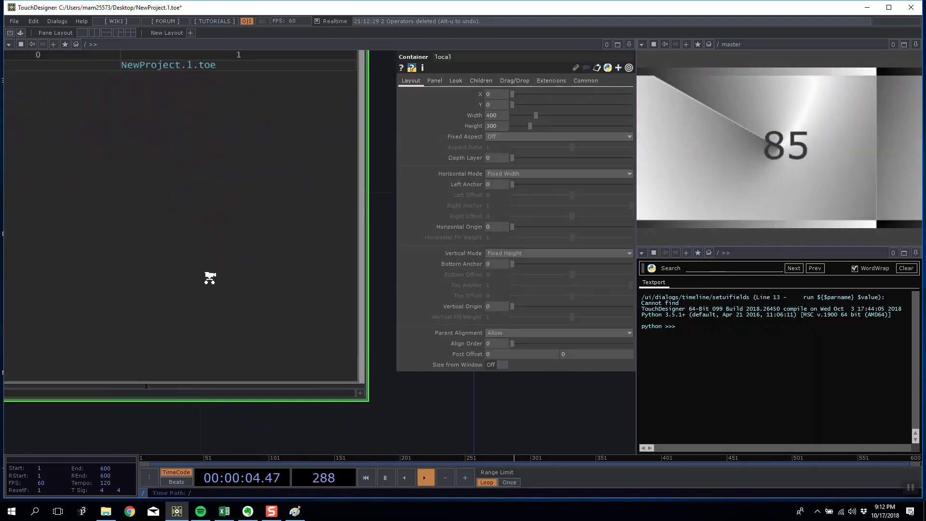
click(80, 305)
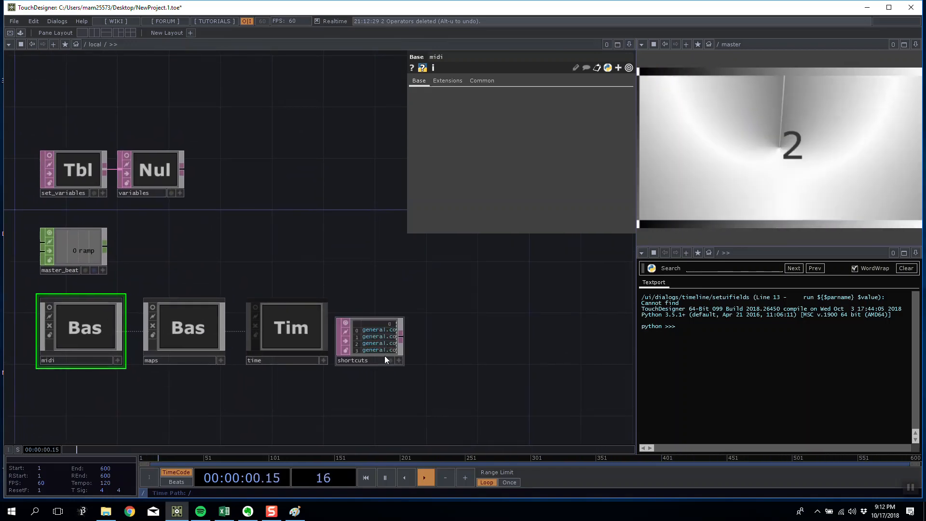
- Examine the shortcuts table and the variables operators inside local, and return to the root network
scroll(382, 345, up, 4)
scroll(387, 337, up, 3)
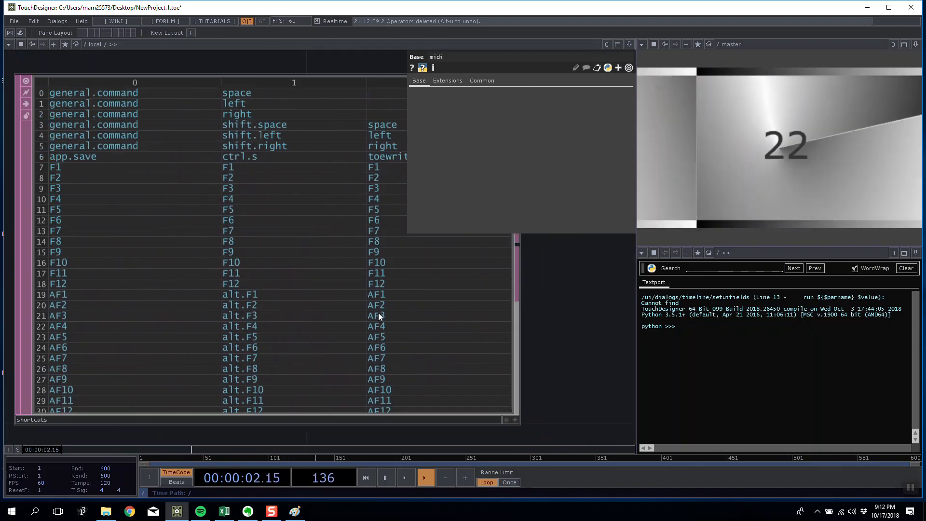
scroll(375, 305, down, 5)
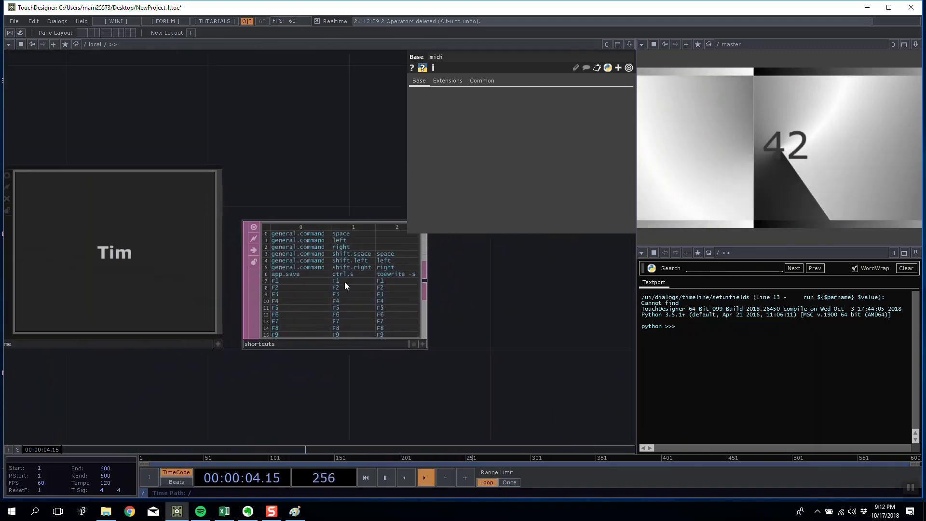
scroll(252, 218, down, 10)
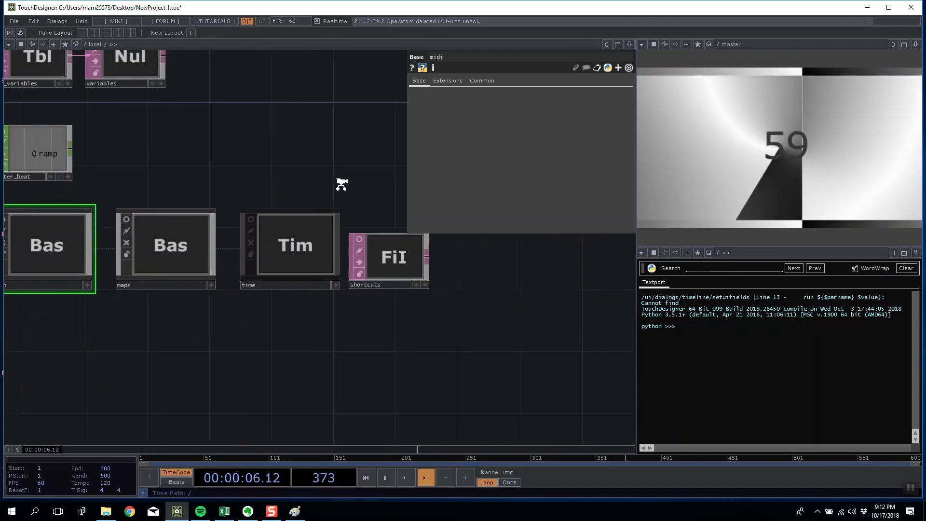
scroll(248, 145, up, 6)
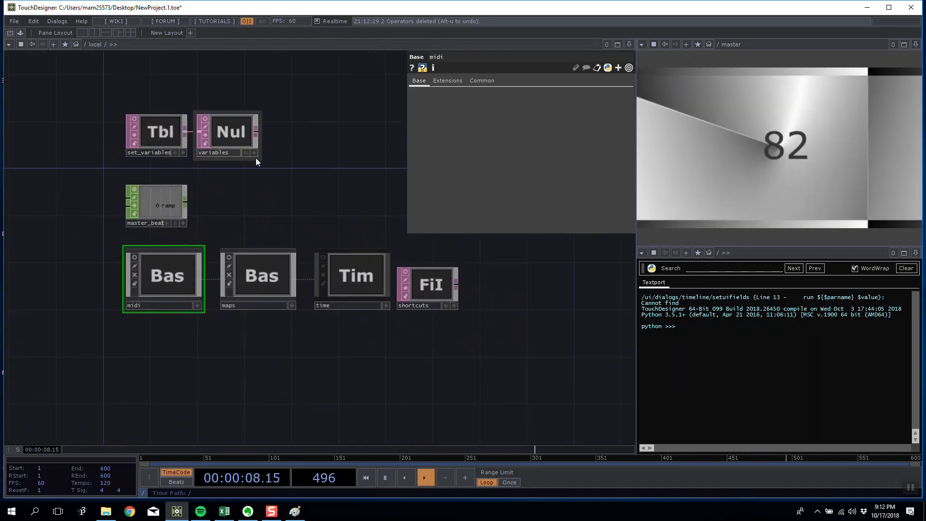
scroll(212, 123, up, 5)
scroll(215, 124, down, 4)
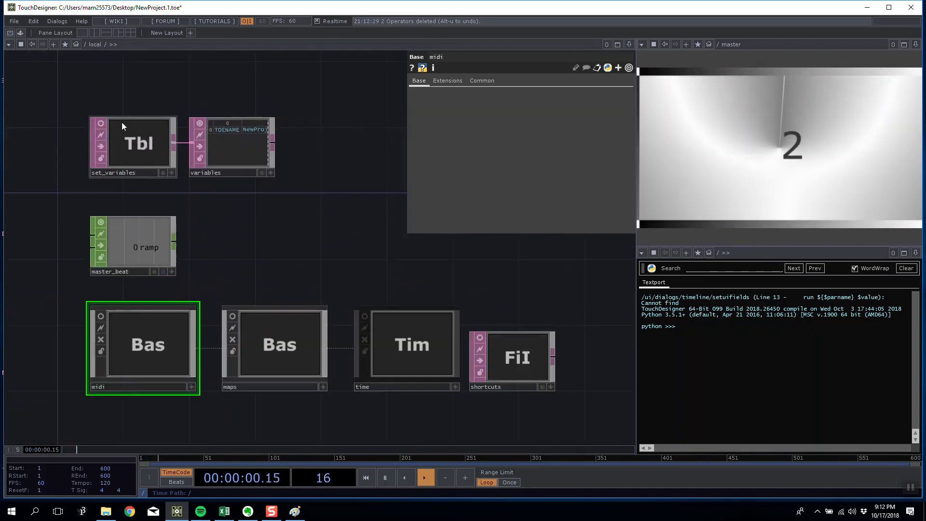
scroll(191, 190, down, 10)
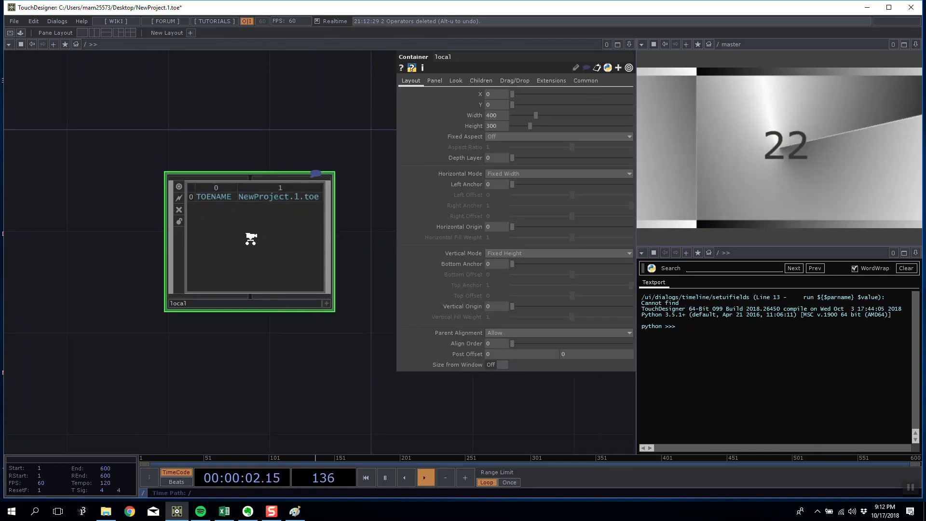
- Add Component Time to the master container and go inside its network
drag(165, 254, 112, 184)
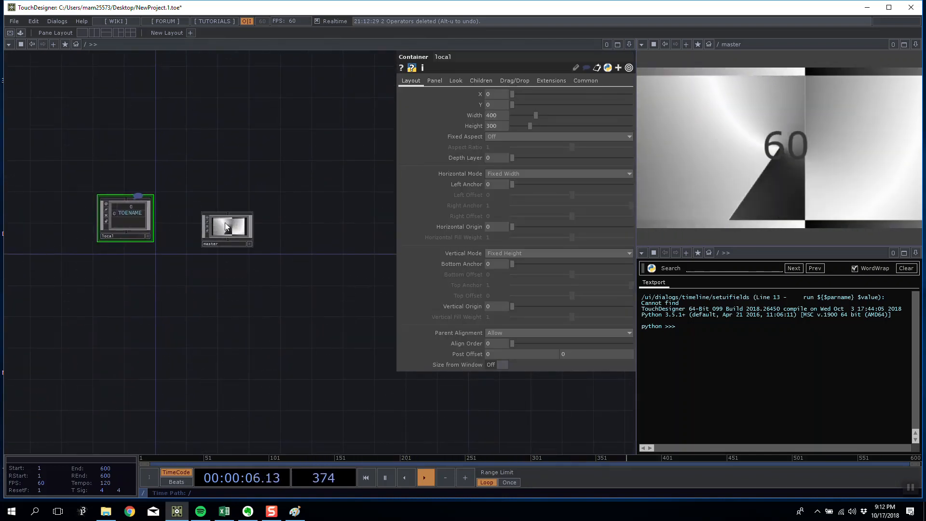
scroll(225, 222, up, 5)
right_click(226, 256)
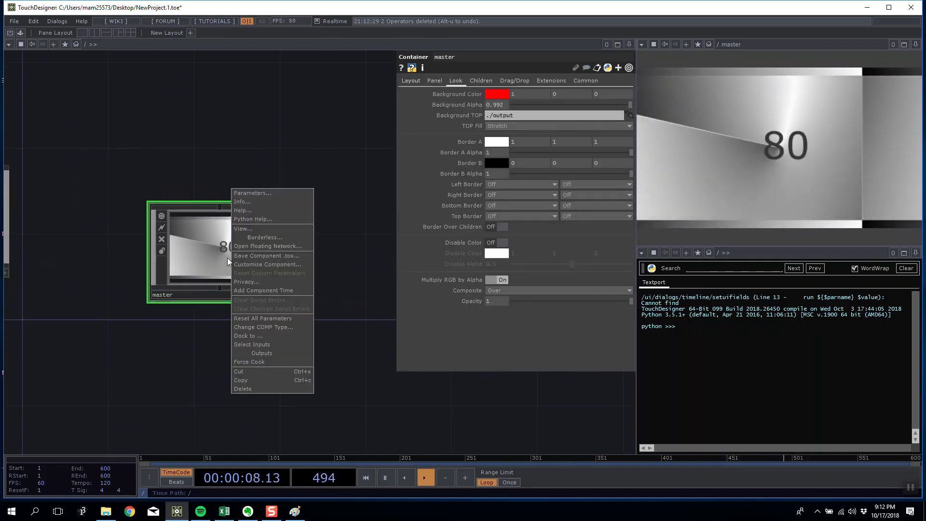
click(222, 236)
right_click(230, 243)
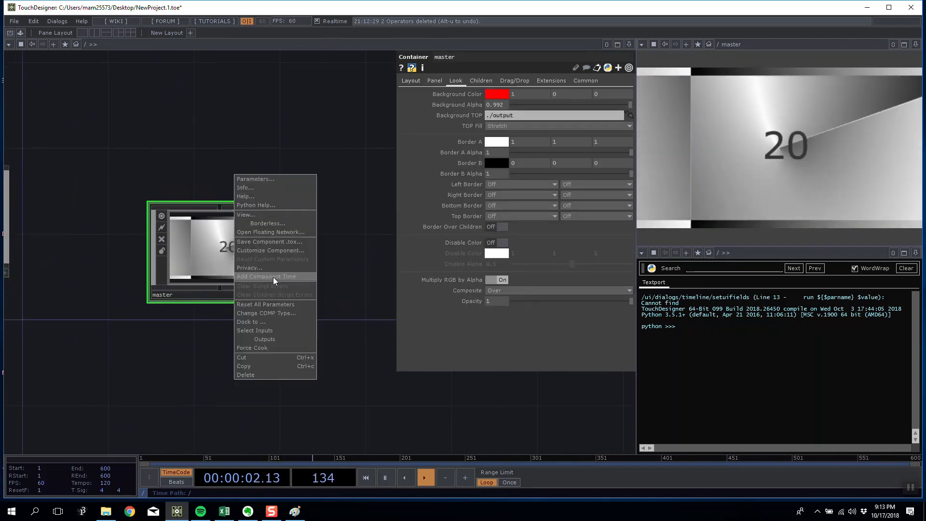
click(273, 277)
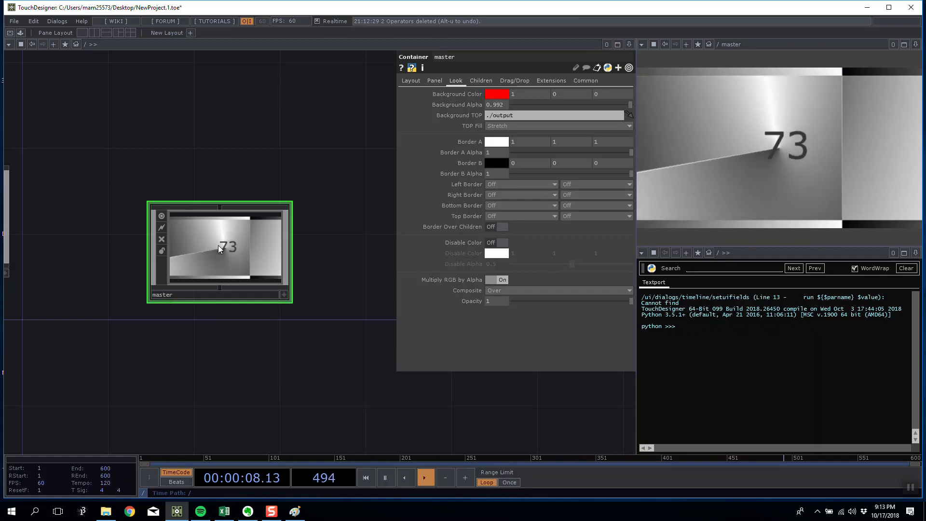
scroll(224, 263, up, 5)
scroll(224, 263, up, 3)
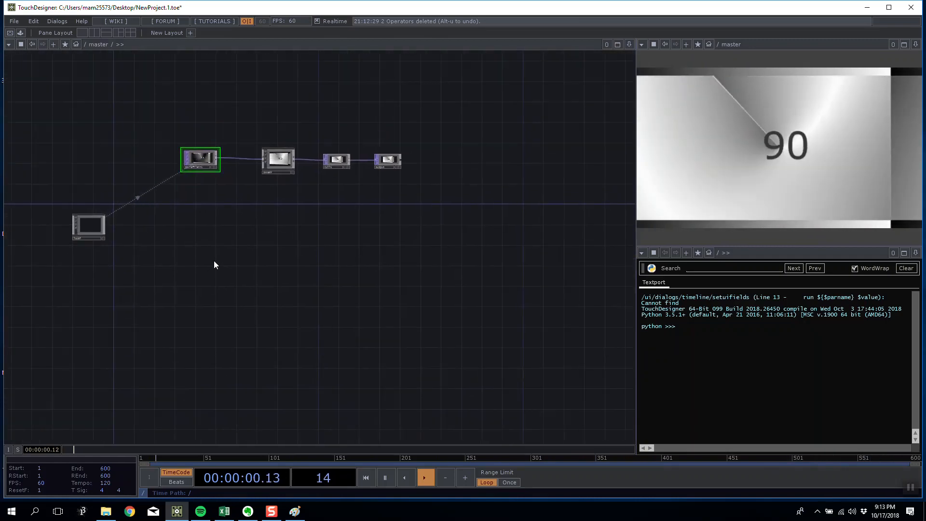
- Move the local component level with moviefilein1 in the master network
drag(43, 284, 56, 216)
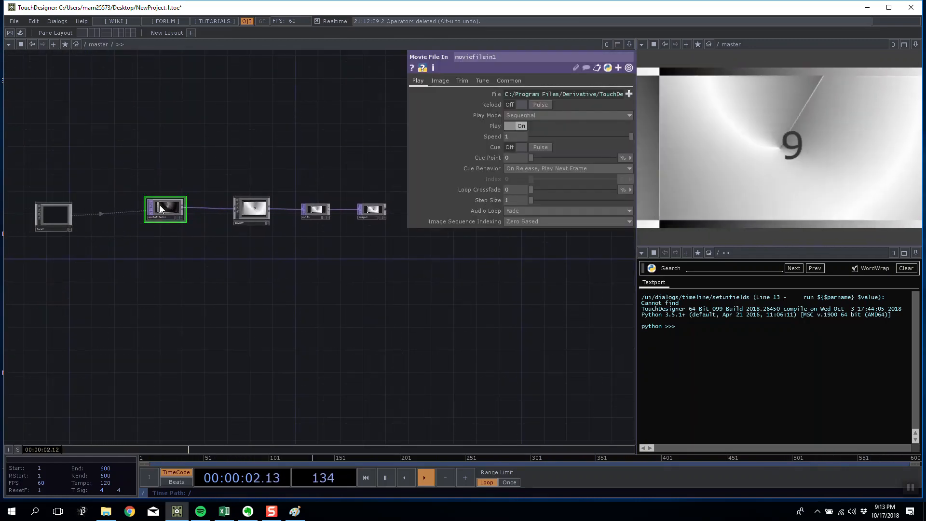
scroll(189, 176, up, 3)
drag(201, 194, 337, 177)
scroll(336, 175, up, 1)
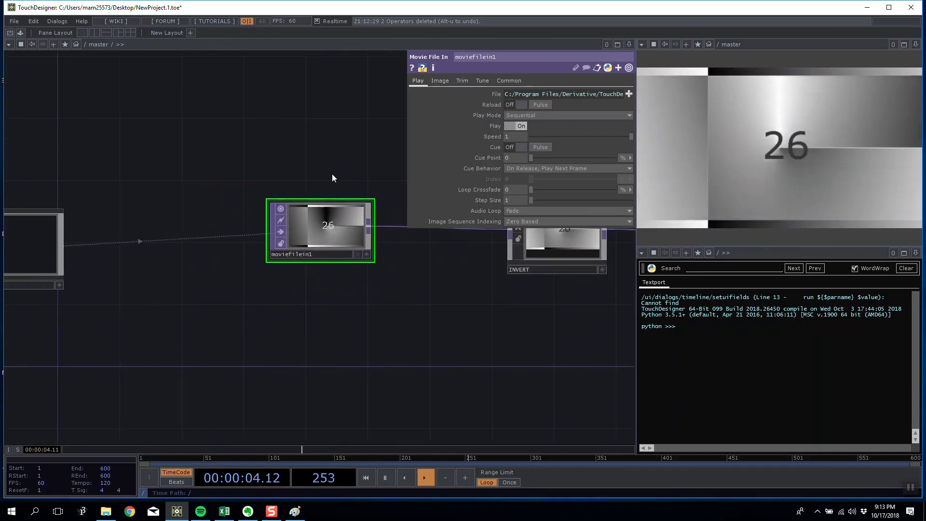
scroll(338, 173, down, 3)
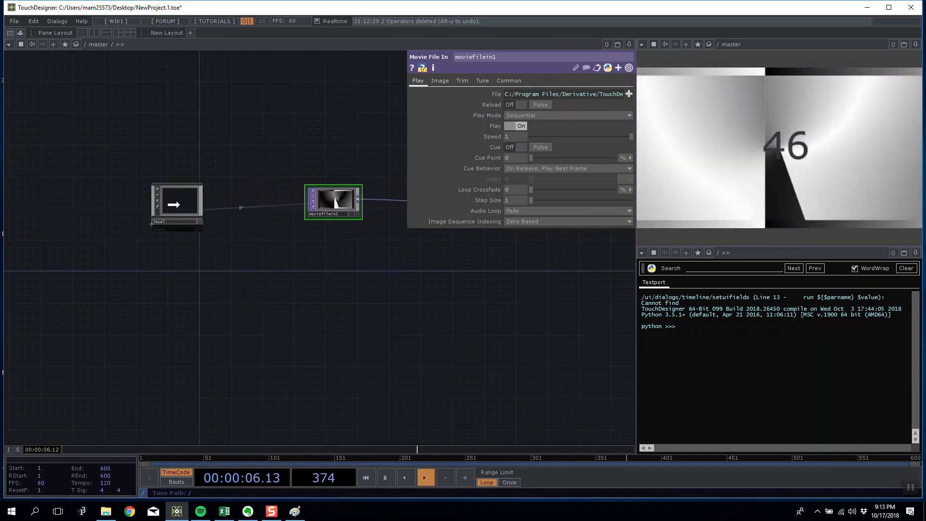
click(178, 202)
- Inside the local component, switch the time component's Play value to 0 and back to 1, and return to the master network
scroll(178, 201, up, 3)
scroll(179, 201, up, 5)
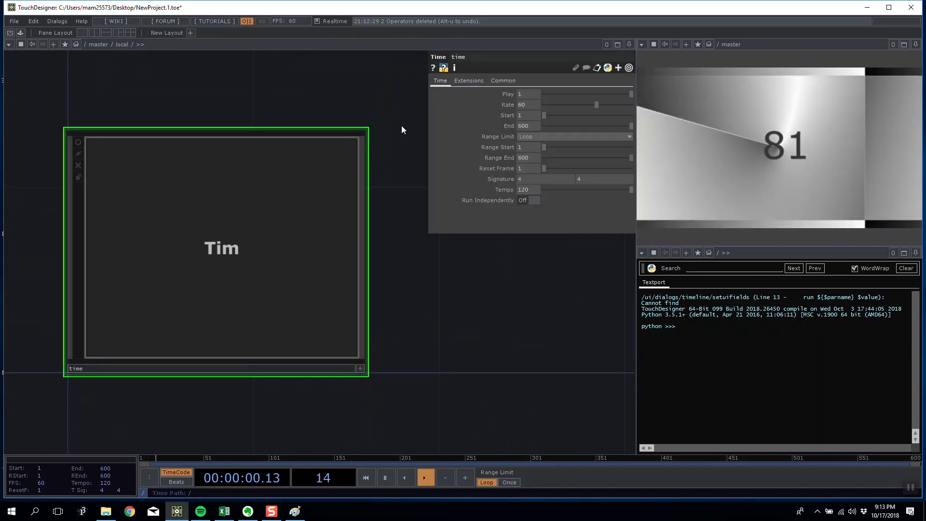
click(584, 94)
drag(584, 95, 588, 95)
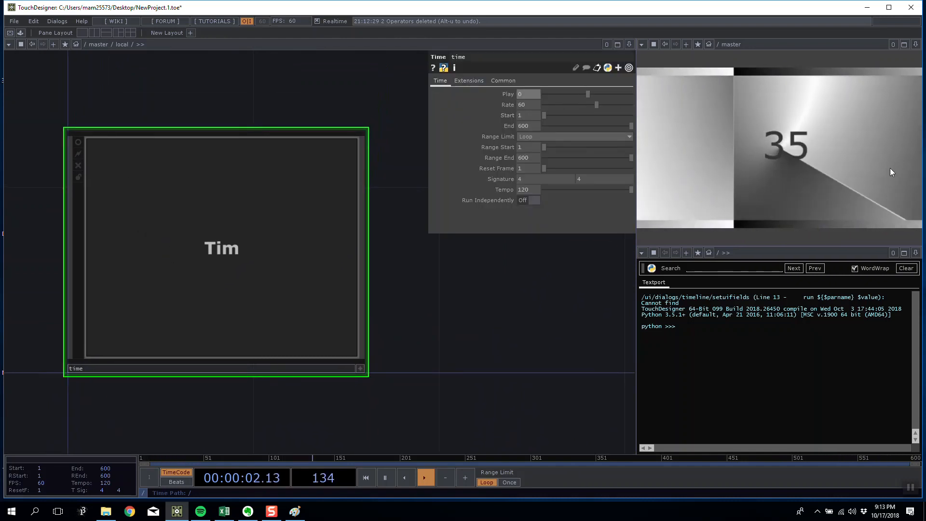
scroll(352, 222, down, 6)
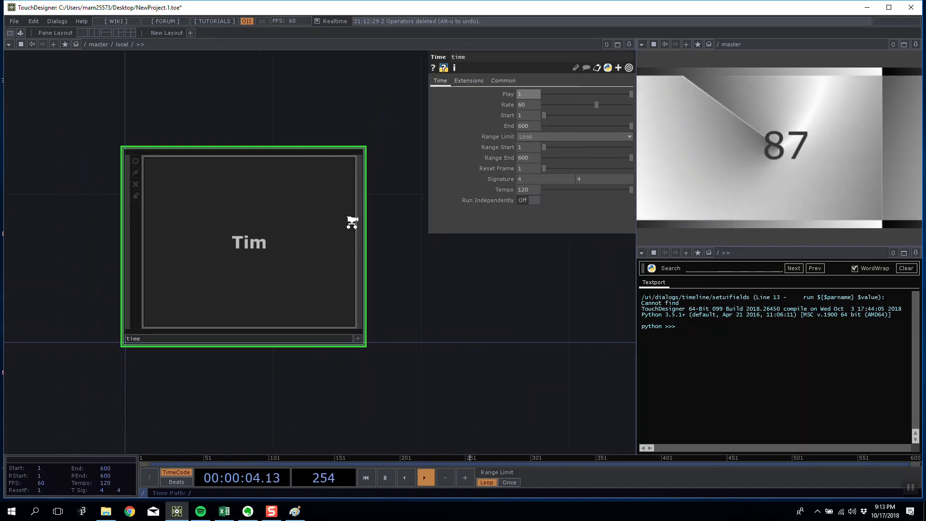
scroll(360, 270, down, 10)
key(p)
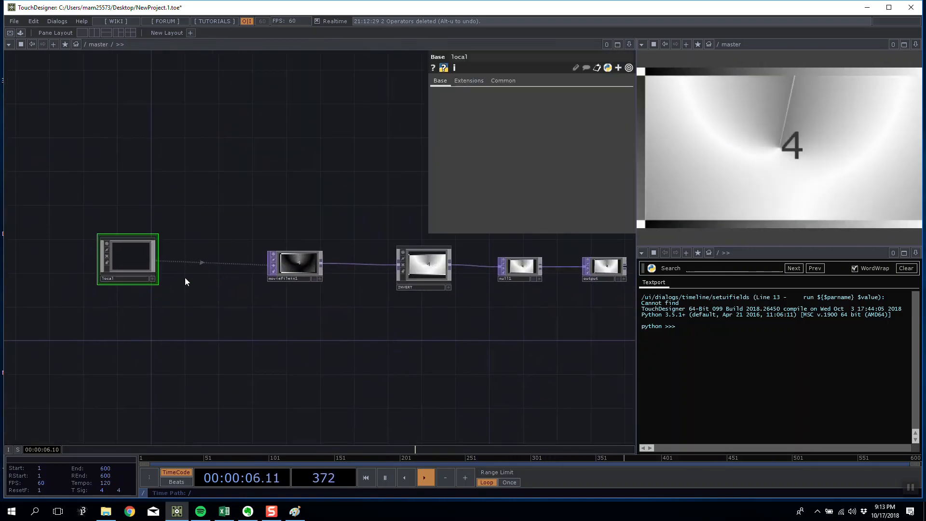
- Reposition moviefilein1 and INVERT to tidy the start of the node chain beside the local component
scroll(186, 256, up, 8)
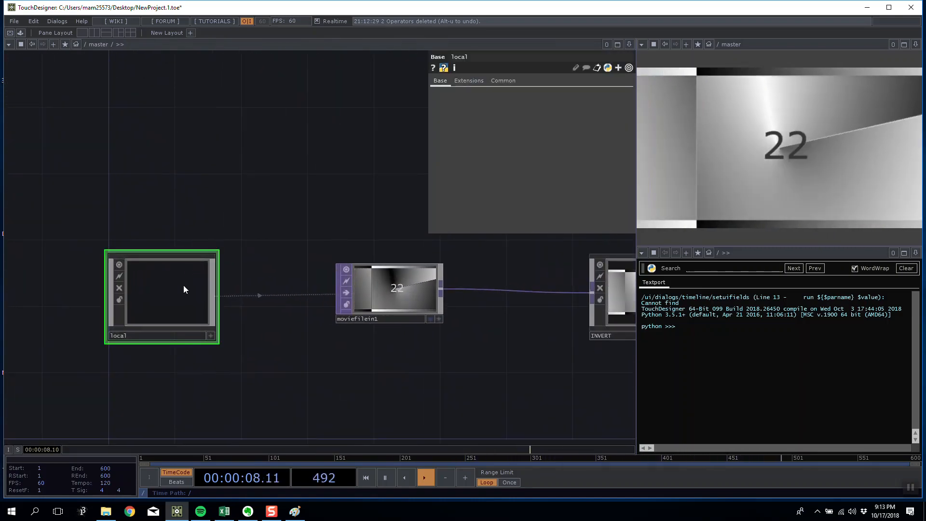
drag(327, 279, 365, 297)
drag(311, 233, 246, 214)
drag(324, 285, 308, 270)
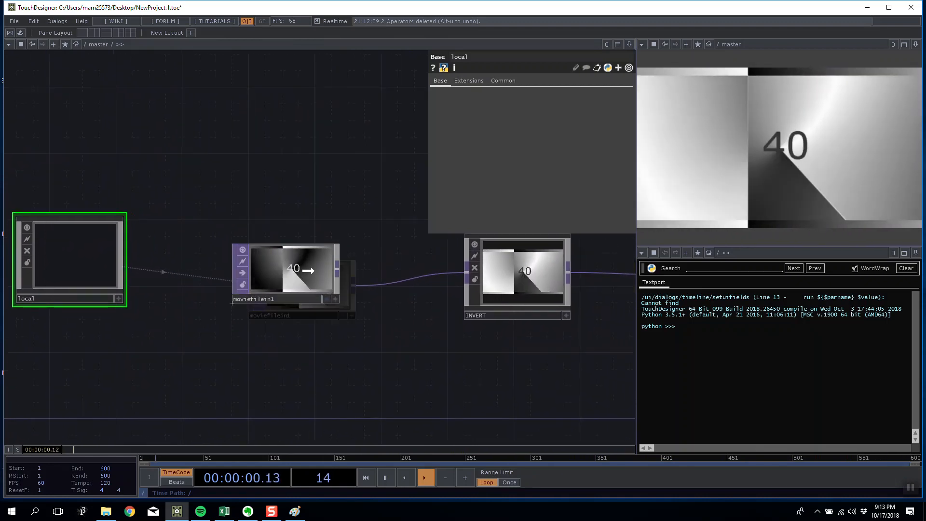
drag(519, 279, 519, 262)
- Reposition null1 and output side by side after INVERT to complete the node chain's layout
drag(337, 307, 66, 299)
drag(424, 271, 441, 255)
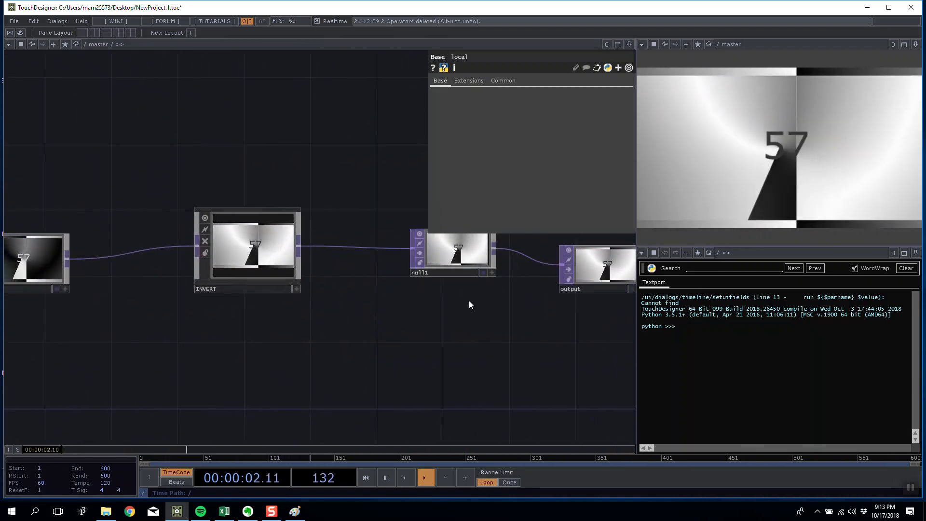
drag(469, 301, 367, 317)
drag(337, 265, 321, 283)
drag(456, 291, 410, 292)
scroll(439, 234, down, 6)
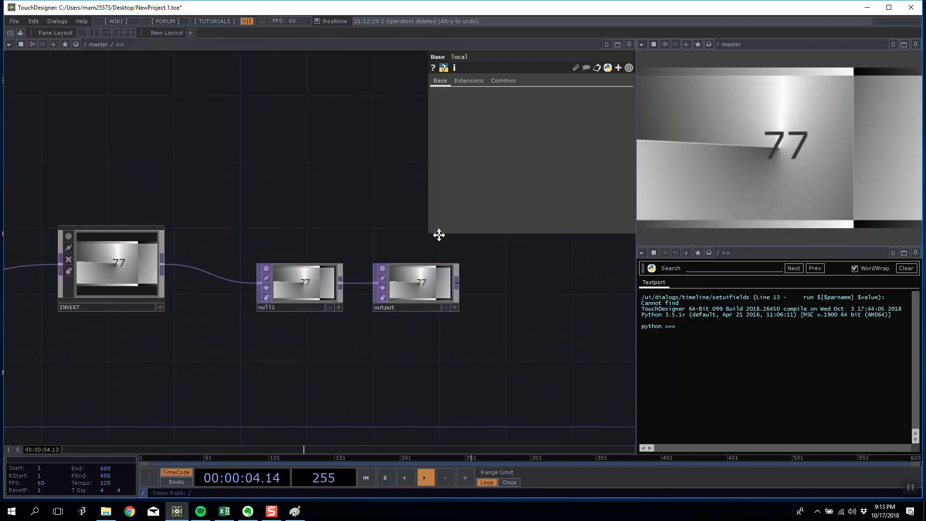
scroll(449, 289, down, 3)
scroll(468, 299, up, 4)
drag(247, 254, 191, 281)
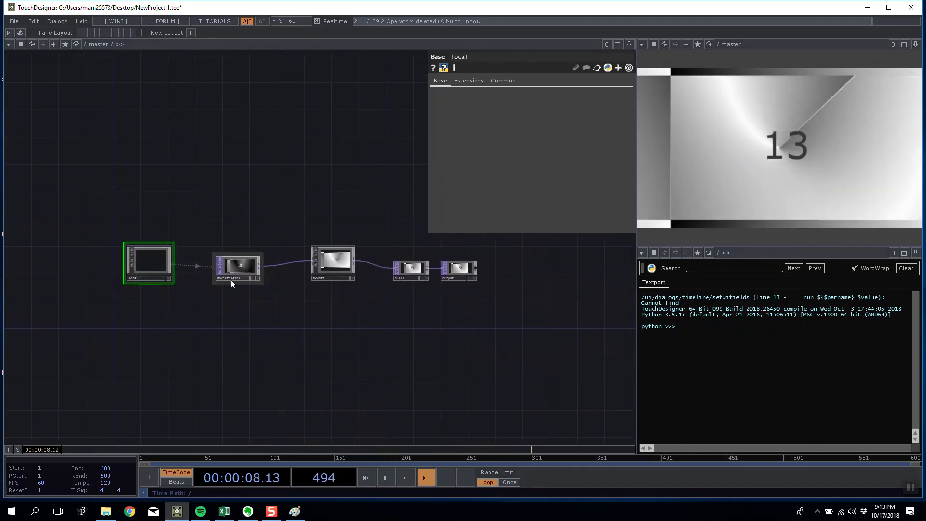
- Review moviefilein1's Tune, Common, Image and Play parameters
click(235, 270)
click(486, 82)
click(504, 81)
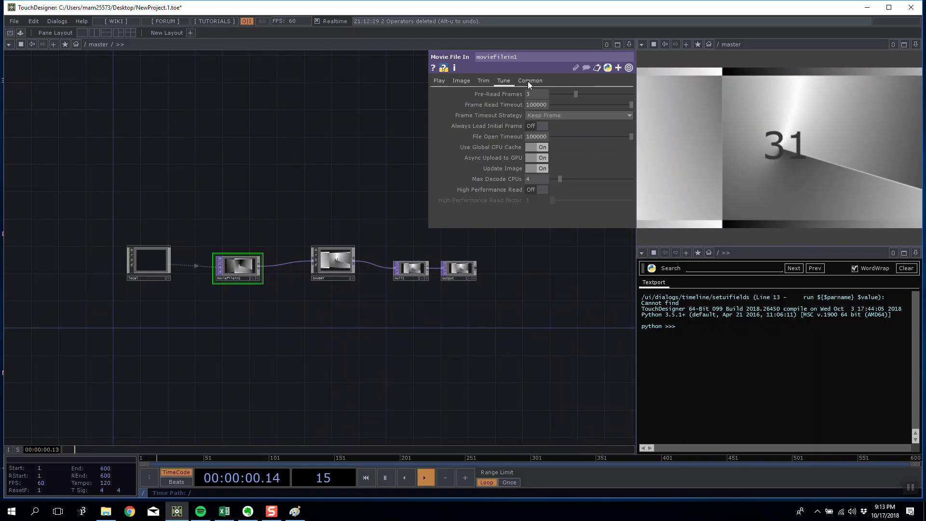
click(531, 81)
click(462, 82)
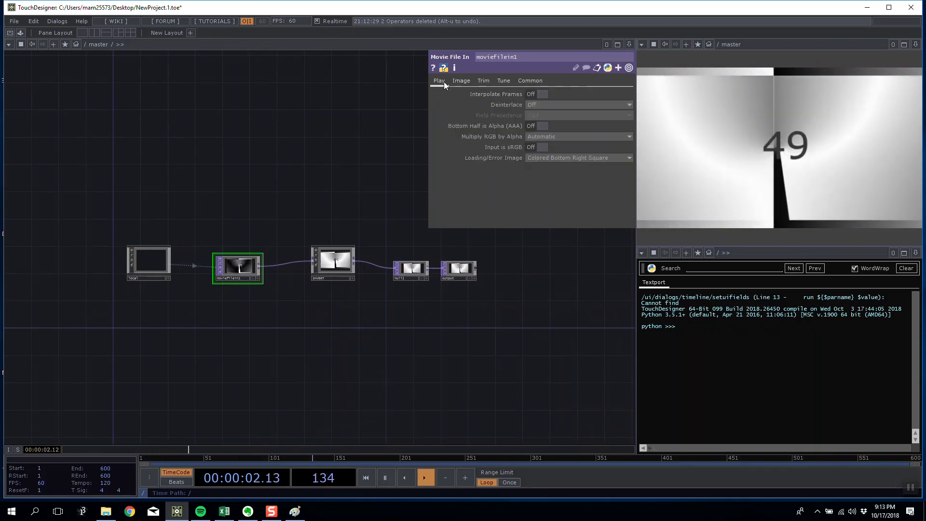
click(440, 81)
- Set moviefilein1's Play Mode to Locked to Timeline
drag(185, 178, 200, 161)
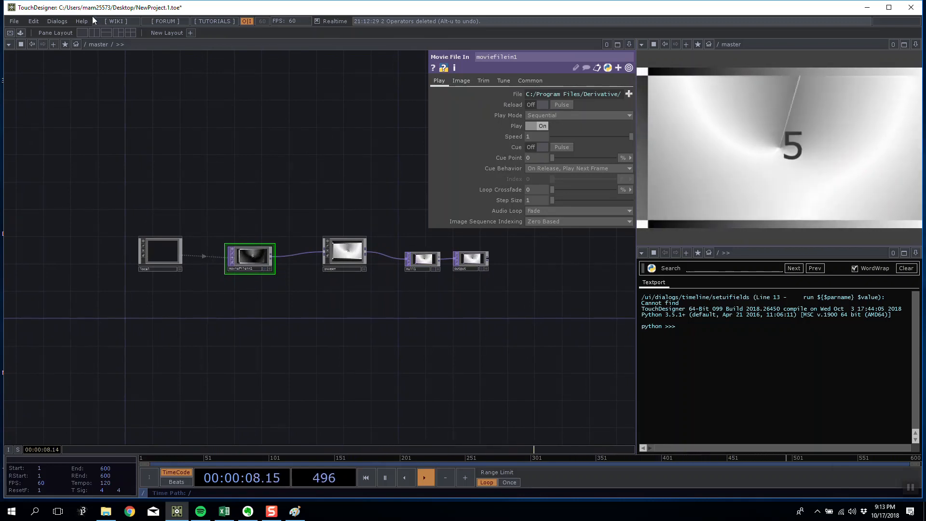
drag(237, 148, 216, 169)
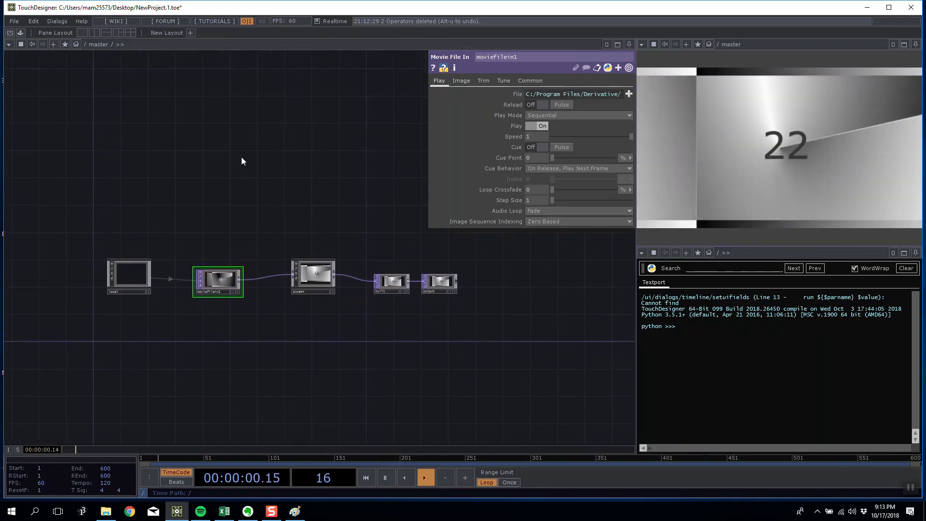
drag(215, 234, 308, 213)
scroll(259, 242, up, 2)
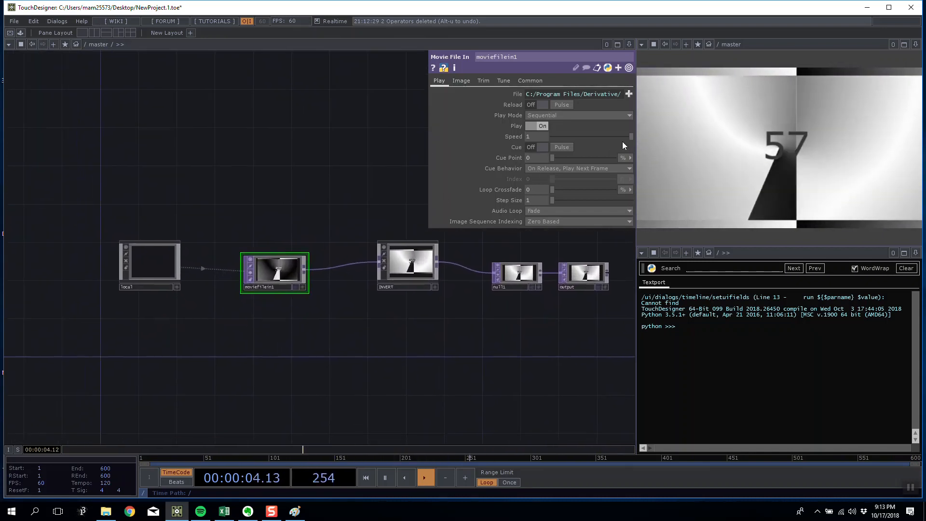
click(551, 116)
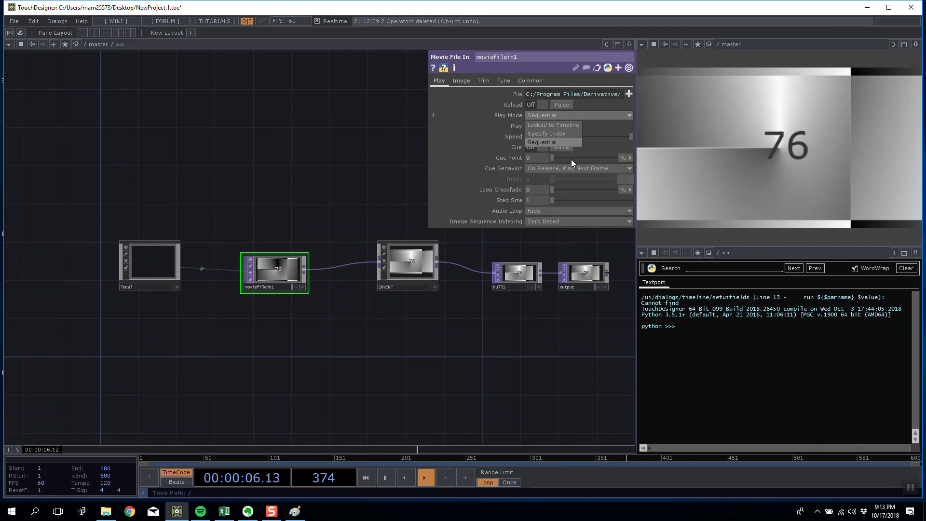
click(557, 126)
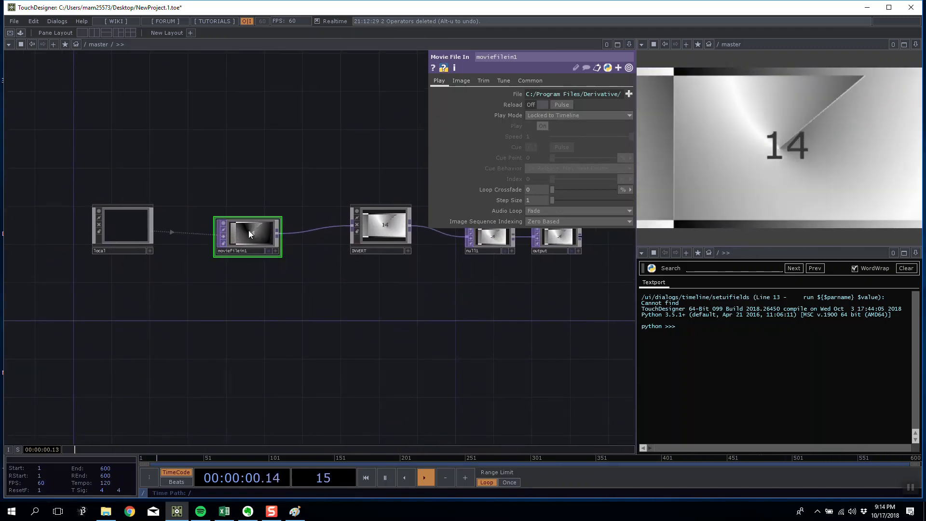
- Set the timeline's time path to /master and make the master component's time run independently
scroll(248, 230, up, 5)
scroll(248, 232, up, 3)
scroll(251, 236, down, 4)
scroll(250, 235, up, 5)
scroll(250, 235, down, 6)
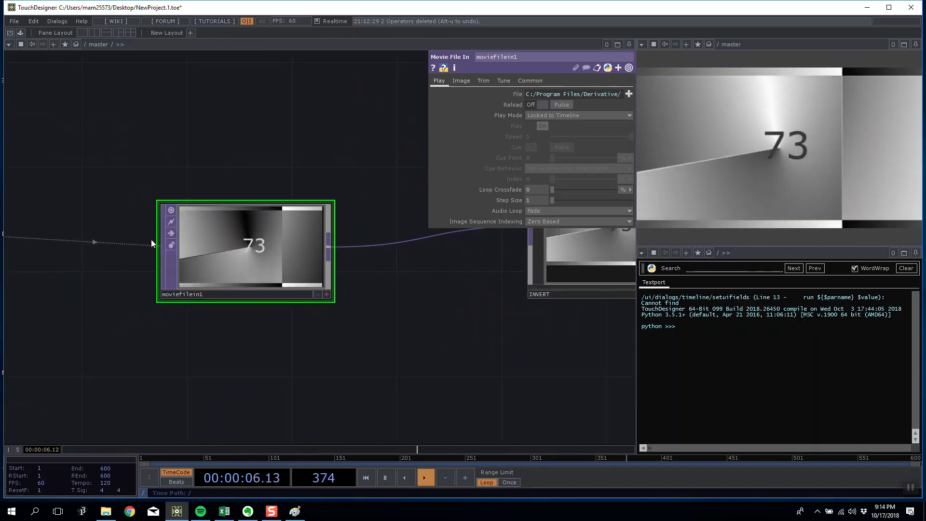
scroll(234, 215, down, 2)
scroll(232, 222, up, 3)
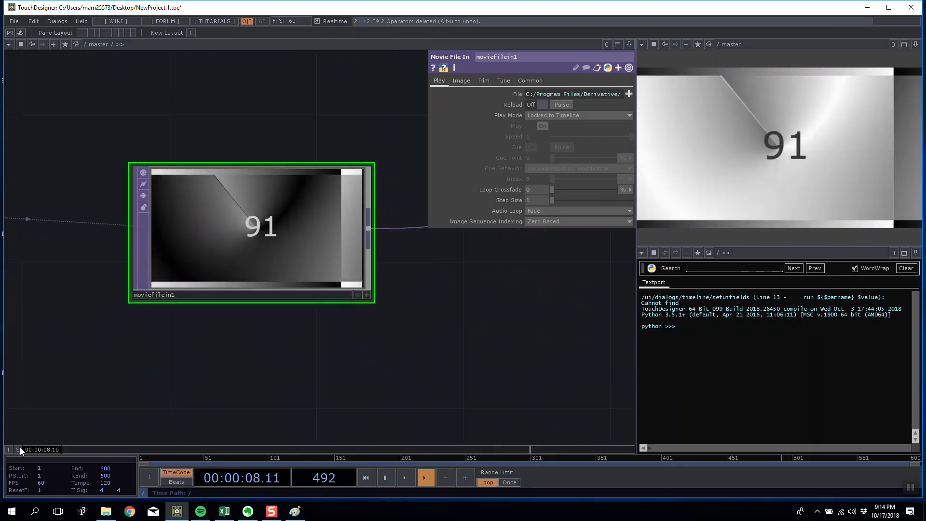
click(18, 449)
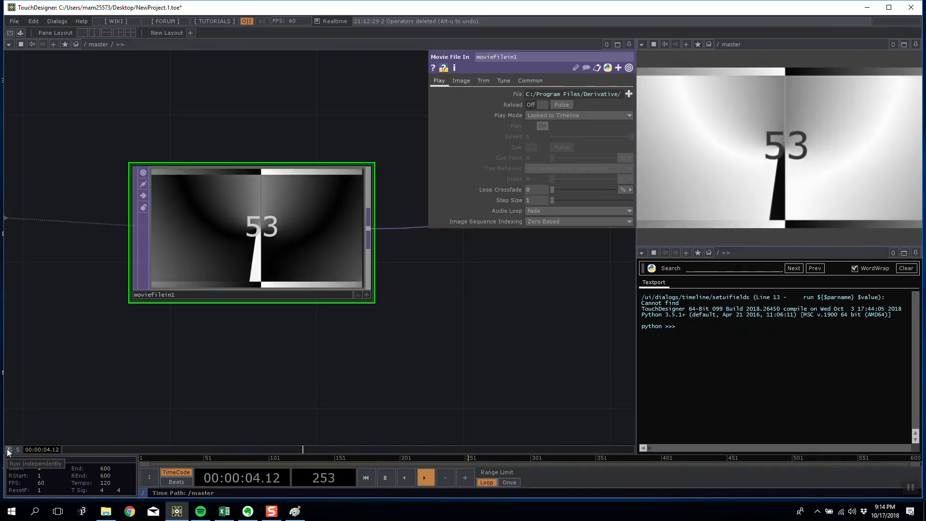
click(149, 479)
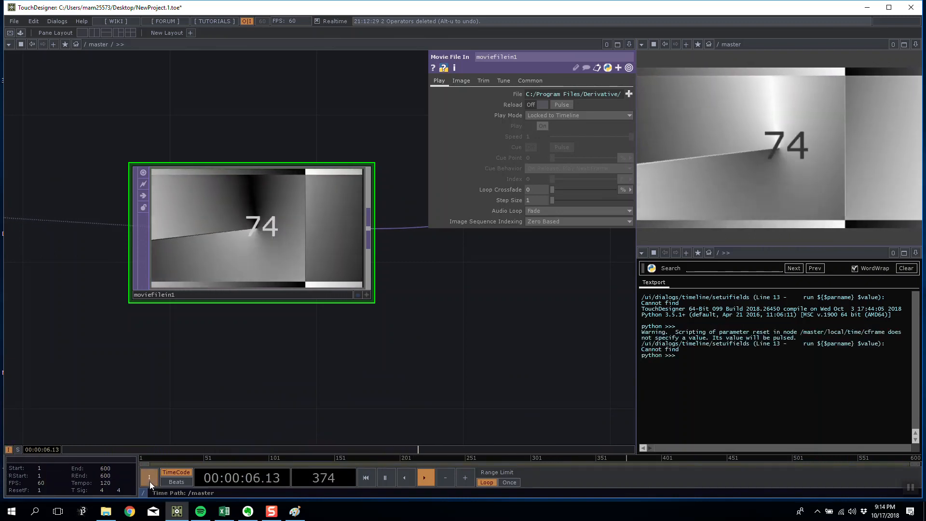
scroll(409, 385, down, 2)
scroll(400, 379, down, 3)
scroll(390, 365, up, 4)
scroll(390, 367, down, 1)
scroll(390, 374, down, 1)
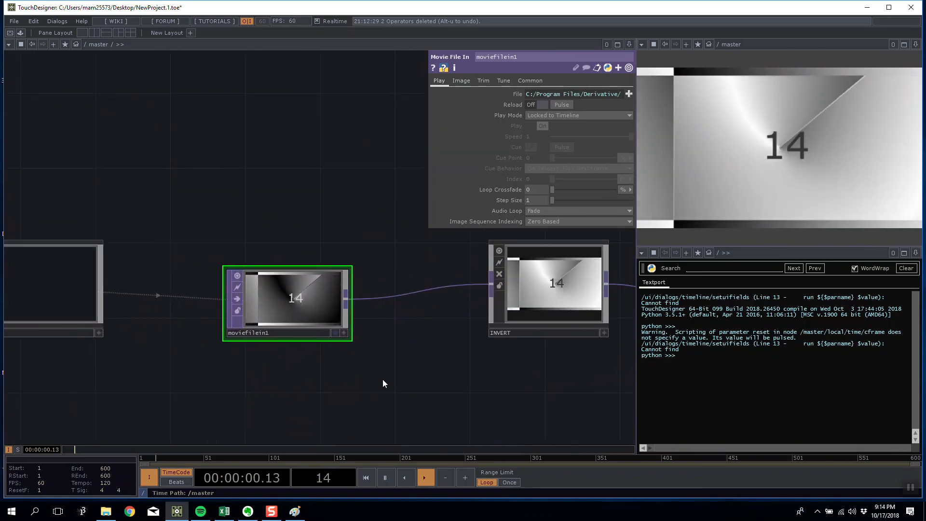
scroll(385, 403, down, 3)
scroll(391, 400, up, 3)
scroll(324, 397, down, 4)
scroll(322, 395, up, 3)
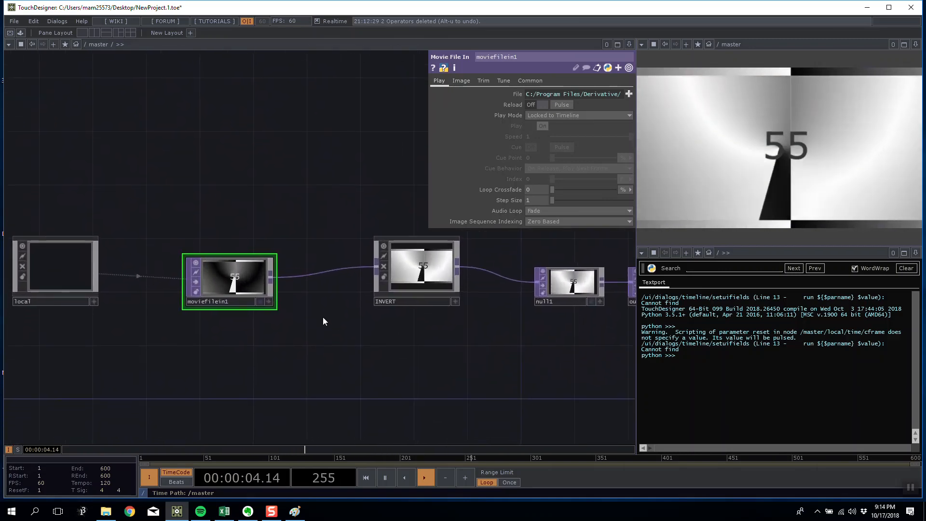
- Leave the master network, point the timeline to the root path and pause the root timeline
scroll(298, 329, down, 3)
scroll(297, 329, down, 4)
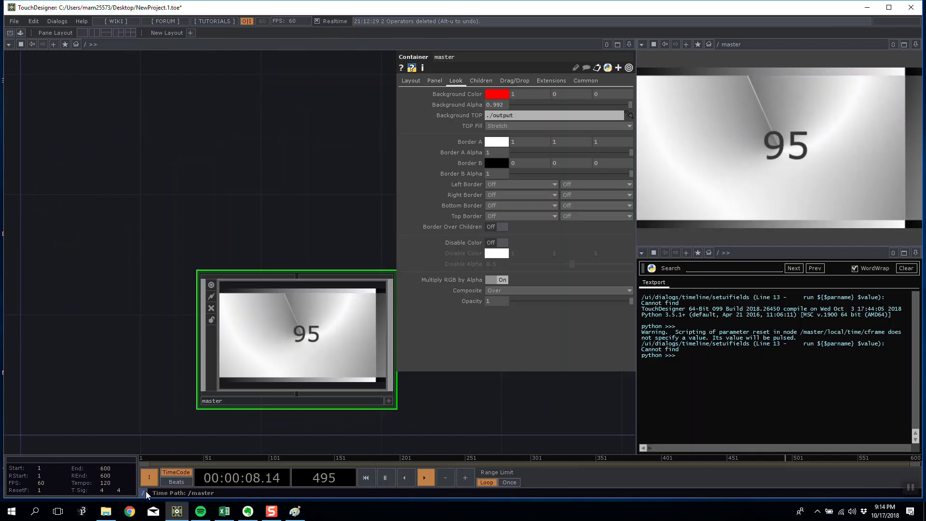
click(386, 477)
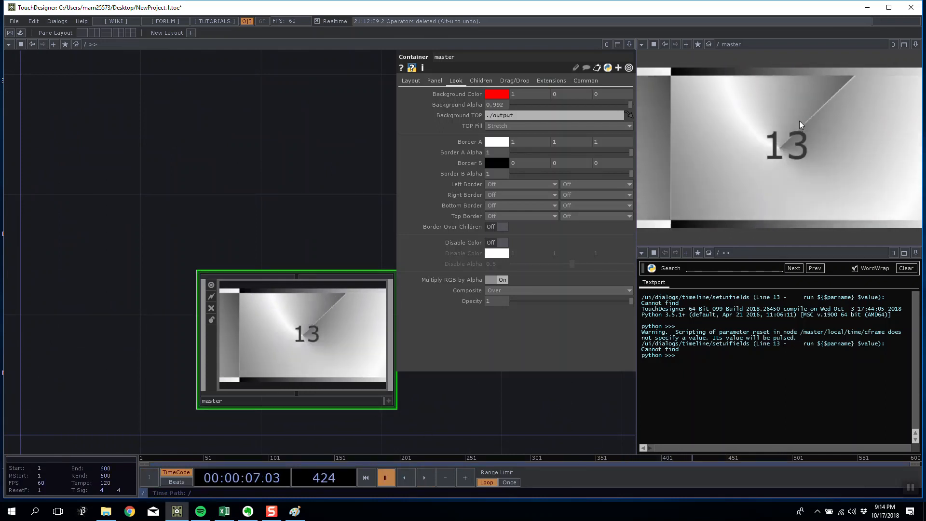
- Open the root's local component and inspect the parameters of its time component
drag(193, 165, 276, 106)
scroll(351, 401, down, 4)
scroll(169, 273, up, 8)
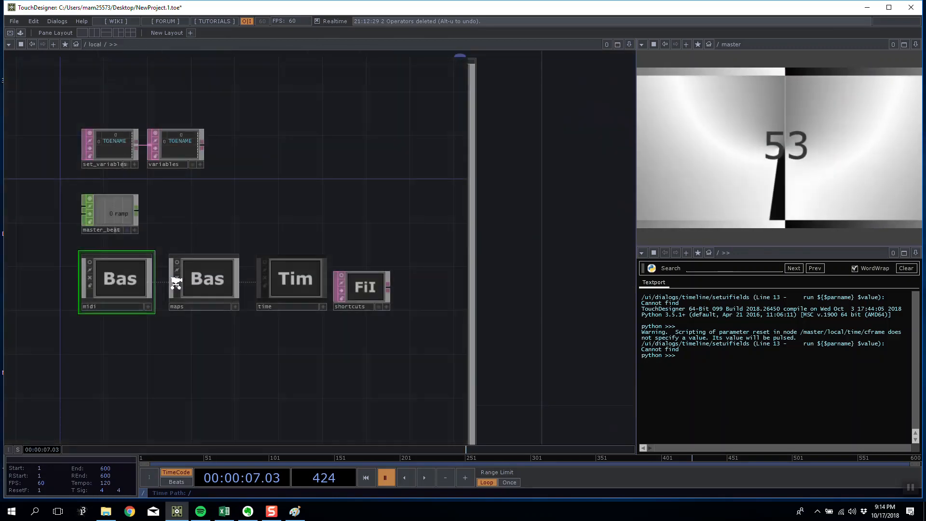
click(274, 313)
scroll(276, 314, up, 6)
scroll(276, 314, up, 3)
scroll(181, 224, down, 9)
key(p)
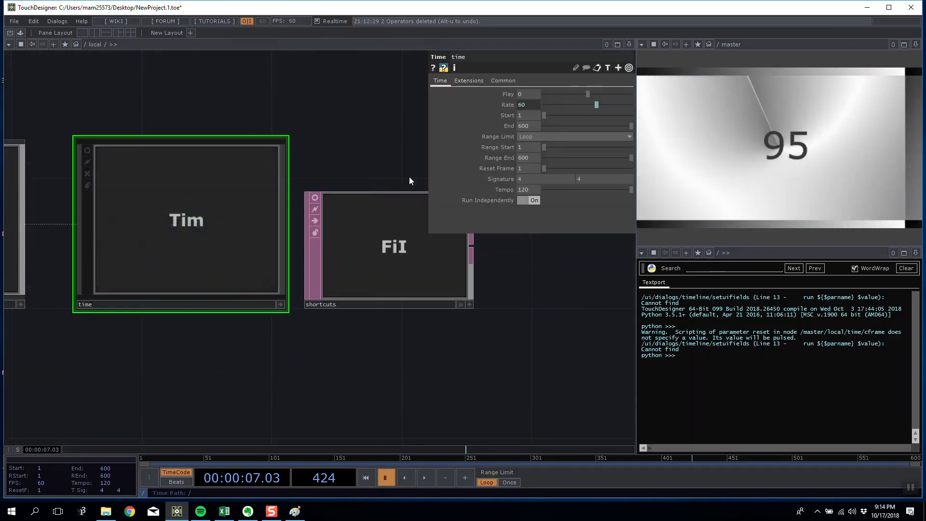
- Resume forward playback of the root timeline and return to the root network
click(425, 478)
click(408, 479)
click(423, 480)
scroll(266, 193, down, 6)
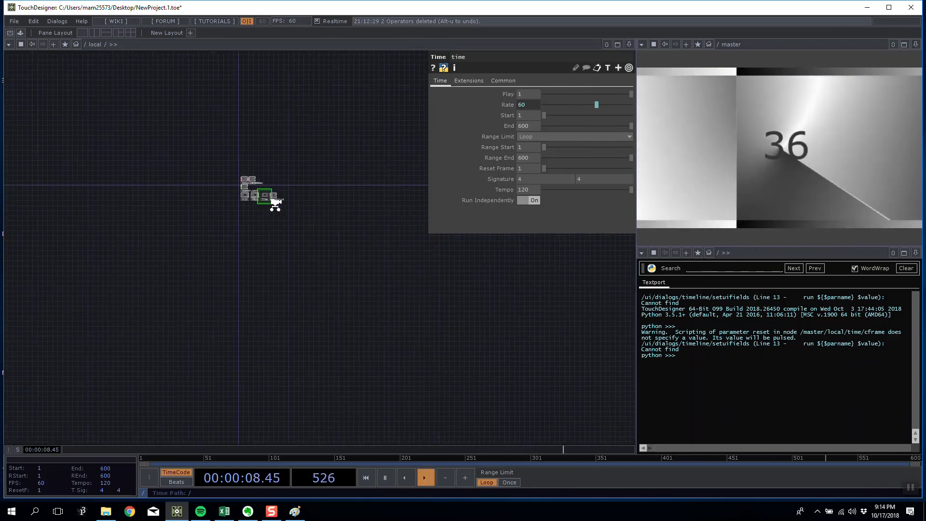
drag(193, 364, 7, 369)
drag(248, 289, 159, 285)
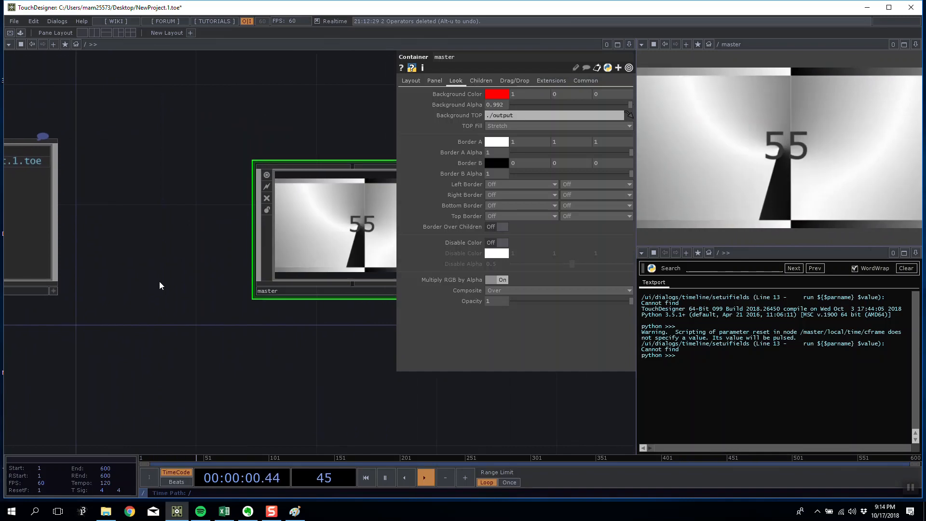
- Enter the master container, select its local component and set the time path to /master
scroll(159, 285, down, 2)
drag(319, 329, 277, 330)
scroll(247, 253, up, 6)
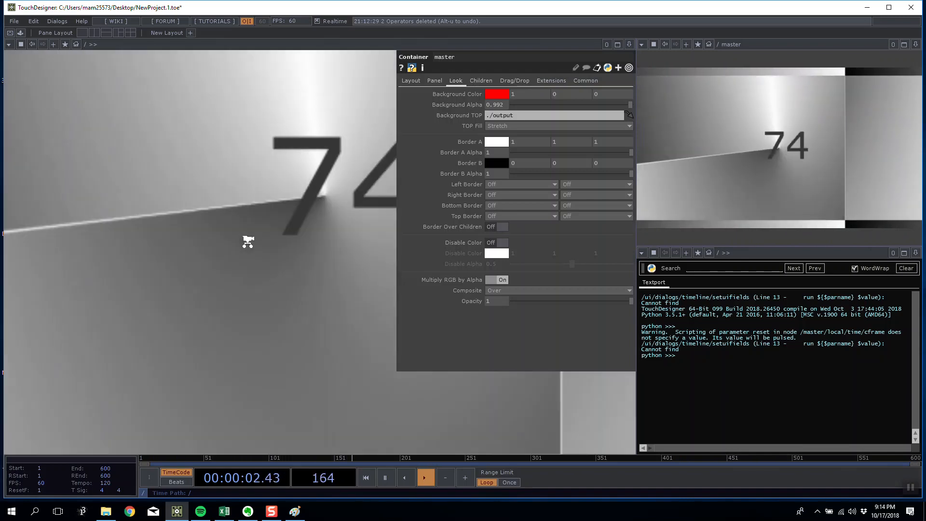
drag(145, 192, 221, 168)
scroll(172, 185, up, 3)
scroll(221, 168, up, 3)
drag(338, 121, 414, 86)
drag(341, 347, 287, 345)
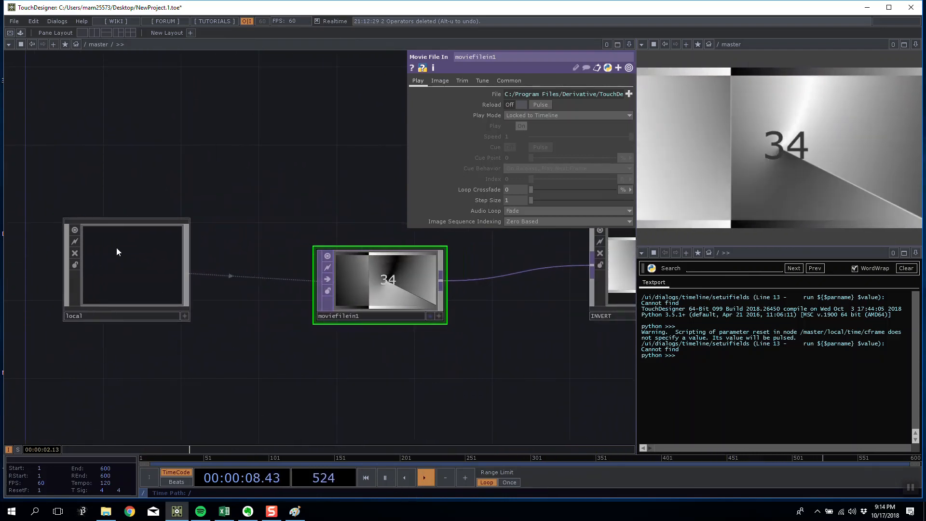
click(117, 247)
click(19, 450)
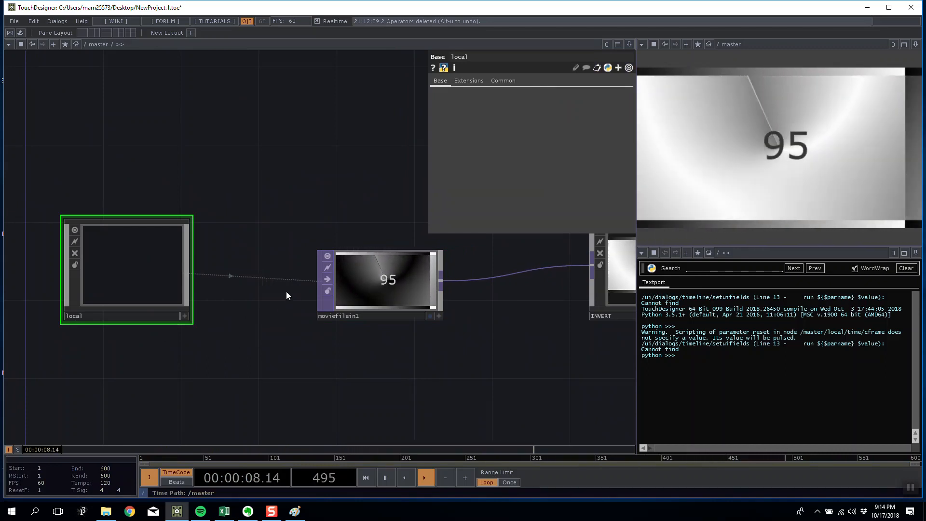
- Add a Button component to the master network above the local component
drag(273, 85, 283, 151)
key(Tab)
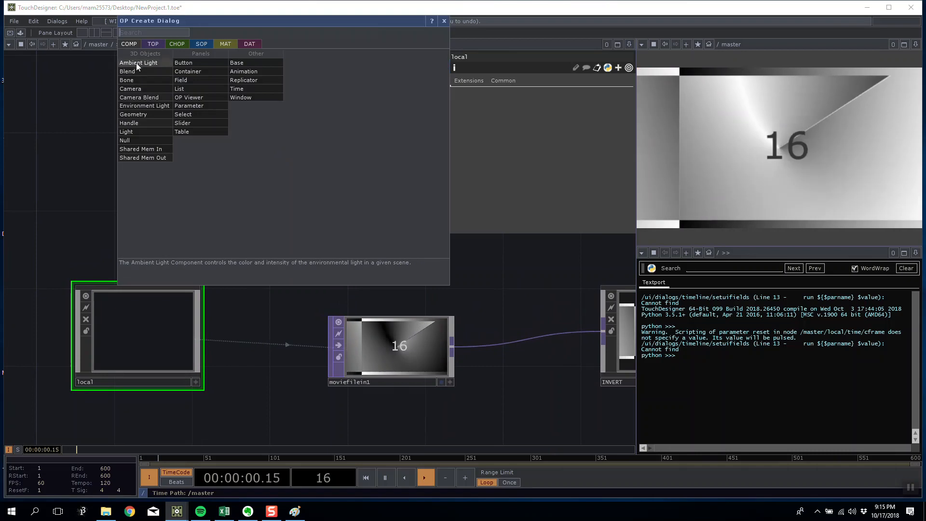
click(191, 71)
click(193, 147)
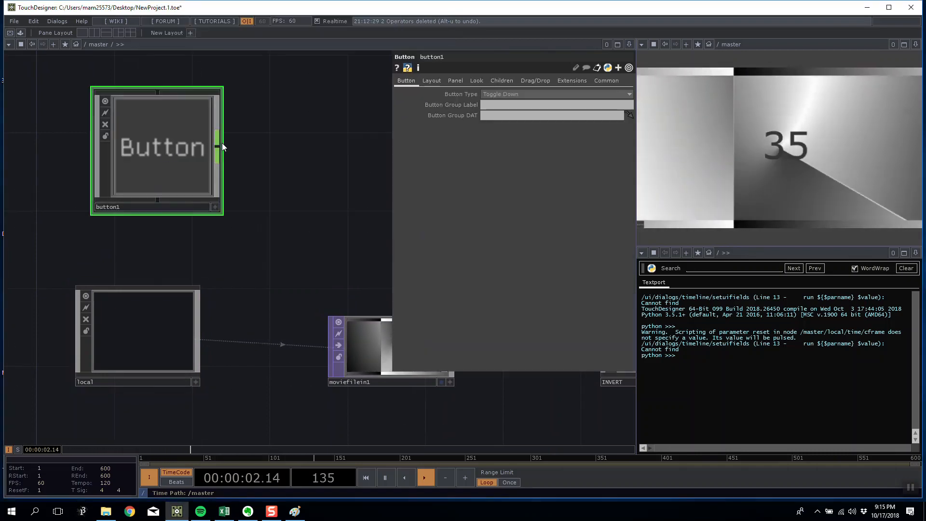
- Connect a Null CHOP to the button's output and set the button type to Momentary
right_click(221, 145)
click(236, 127)
click(243, 129)
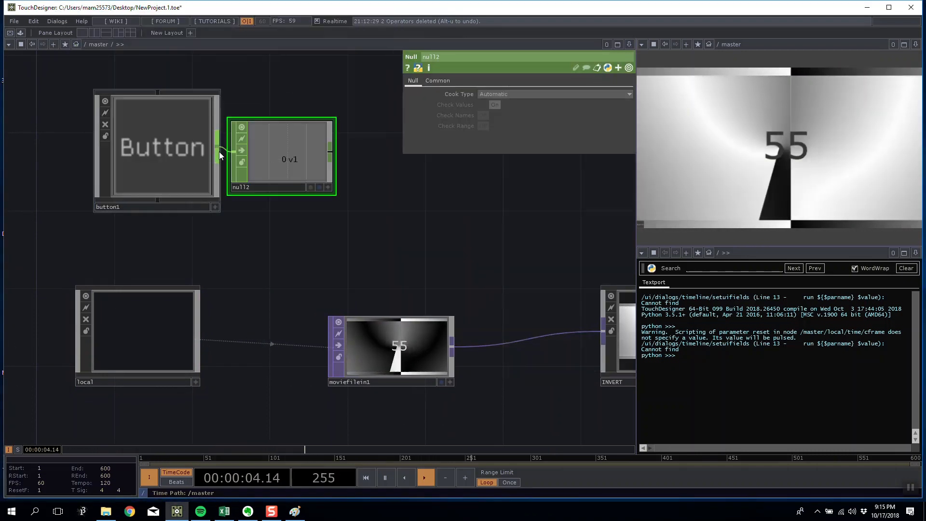
click(510, 94)
click(509, 103)
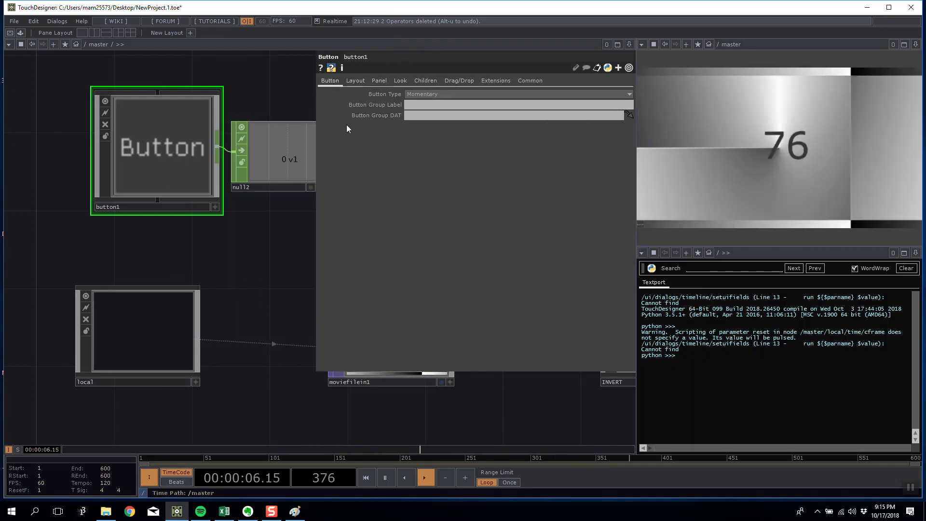
- Add a CHOP Execute DAT that reads from the button's Null CHOP
drag(236, 108, 188, 108)
shift+click(227, 149)
drag(227, 149, 130, 129)
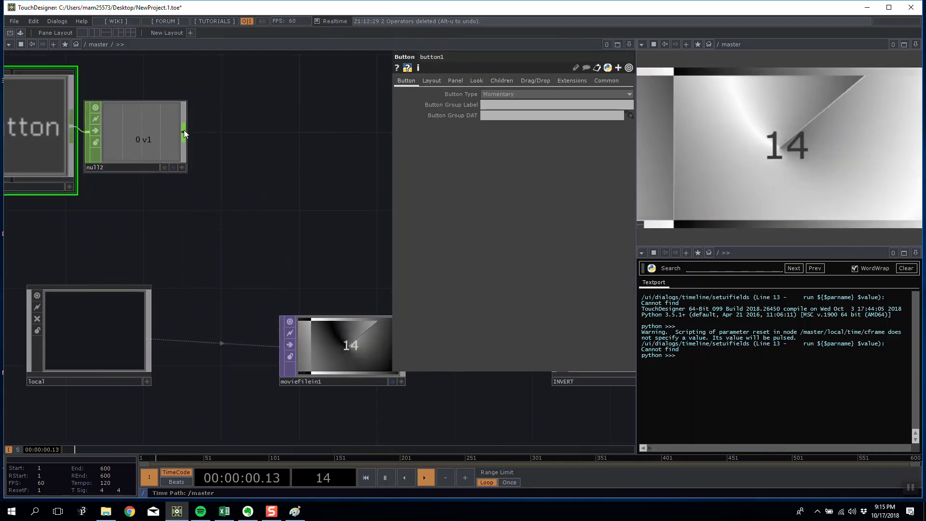
right_click(184, 130)
click(149, 28)
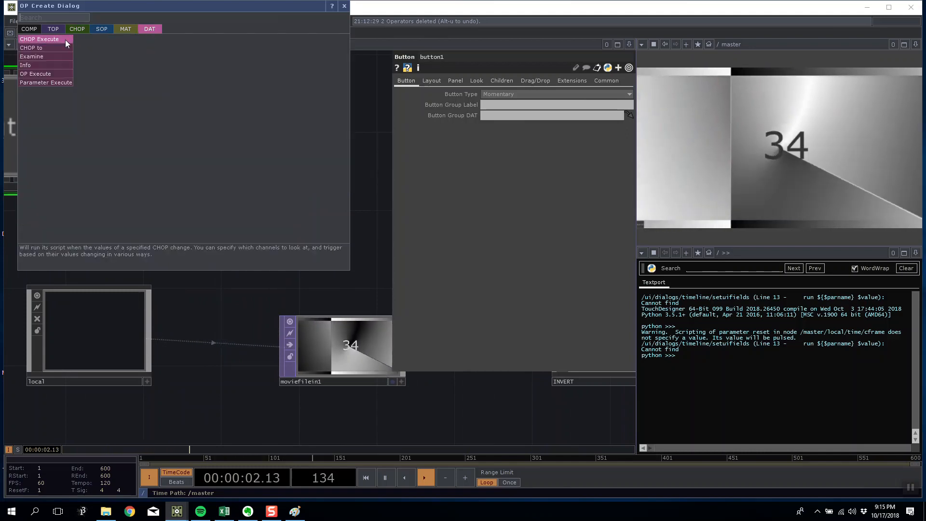
click(65, 39)
- Open the CHOP Execute DAT's script for editing in the text pane
scroll(389, 244, down, 2)
scroll(356, 256, up, 8)
scroll(332, 167, down, 5)
drag(310, 261, 293, 278)
right_click(341, 194)
click(315, 273)
right_click(322, 184)
click(360, 203)
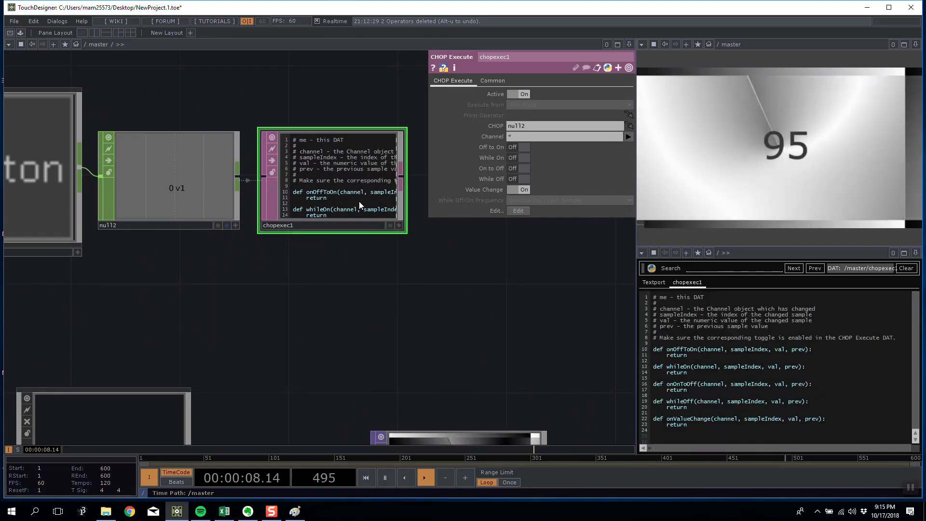
- Reposition and resize the button to about X 117, Y 203, width 152 and height 94
drag(262, 284, 355, 287)
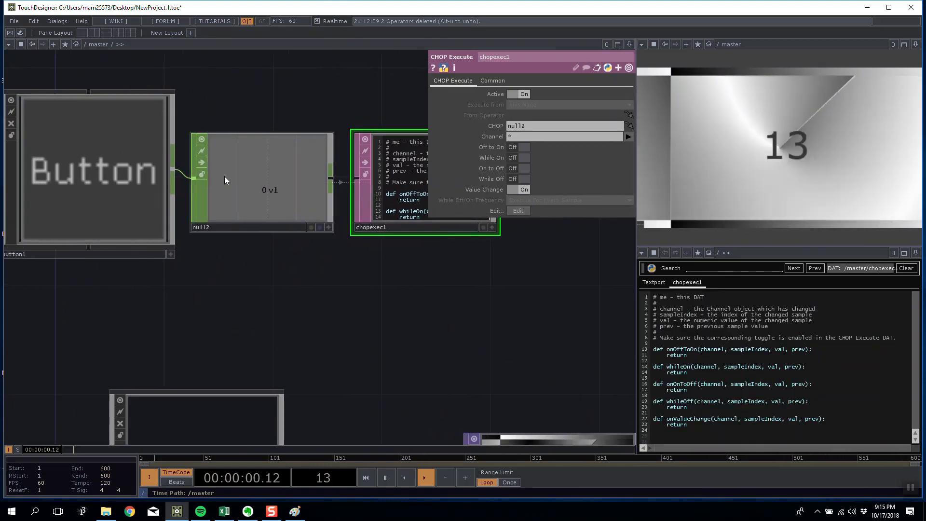
click(148, 184)
click(433, 81)
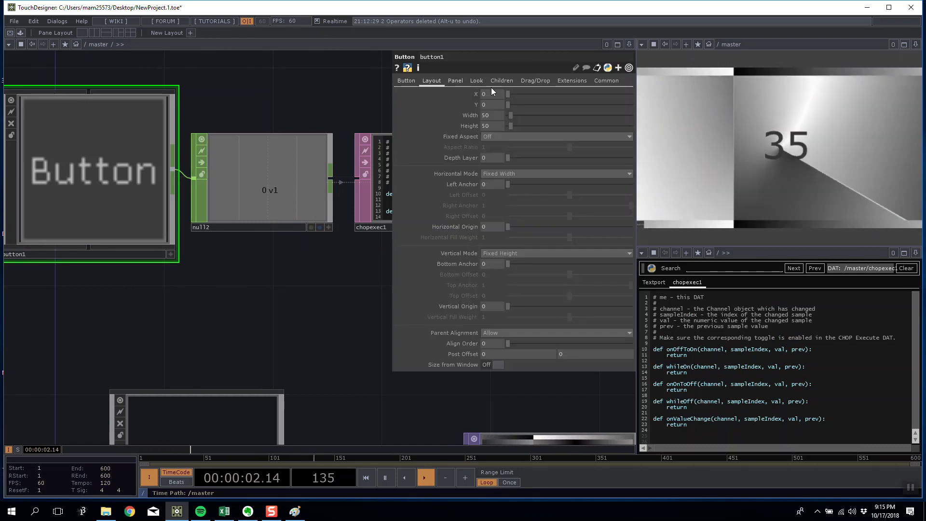
drag(511, 103, 513, 124)
- Turn on the Off to On callback of the CHOP Execute DAT
click(367, 163)
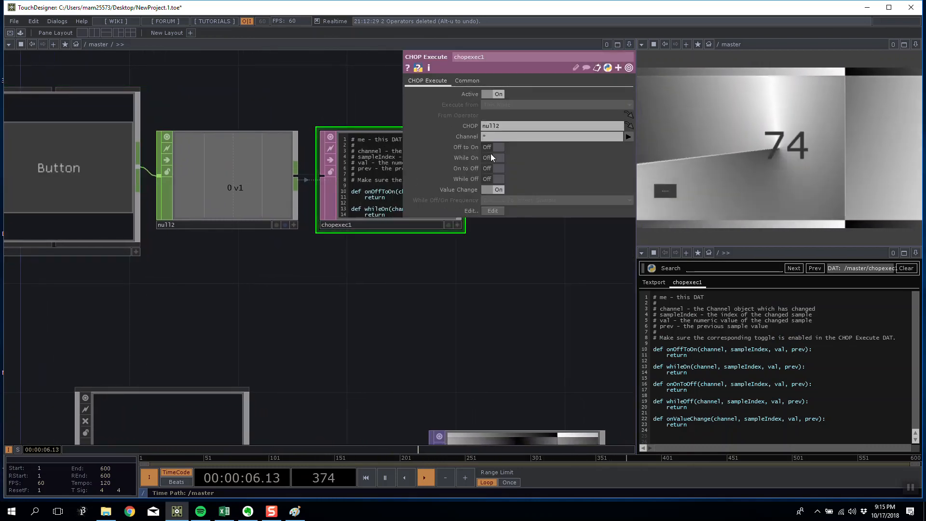
drag(418, 277, 386, 277)
right_click(367, 205)
click(363, 197)
right_click(343, 181)
click(372, 193)
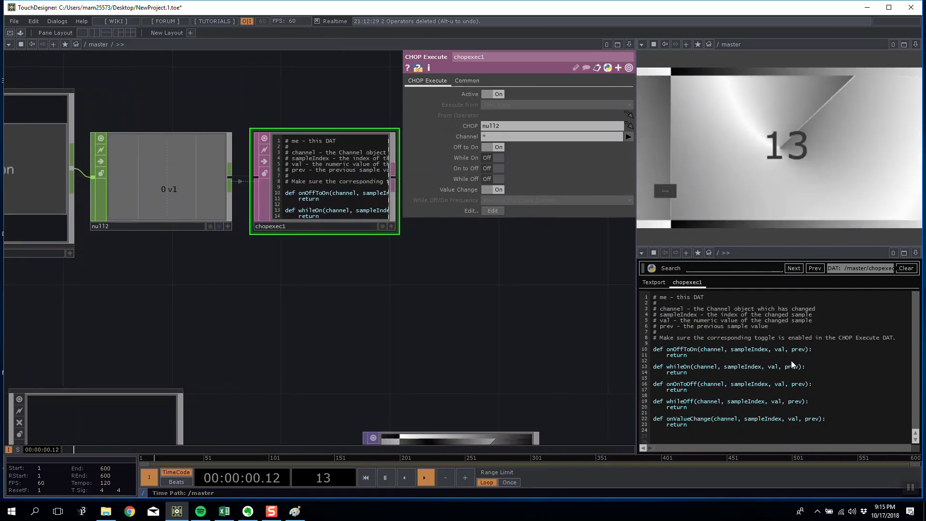
- Begin the onOffToOn callback with the line me.time.play above its return statement
click(826, 349)
key(Return)
key(Return)
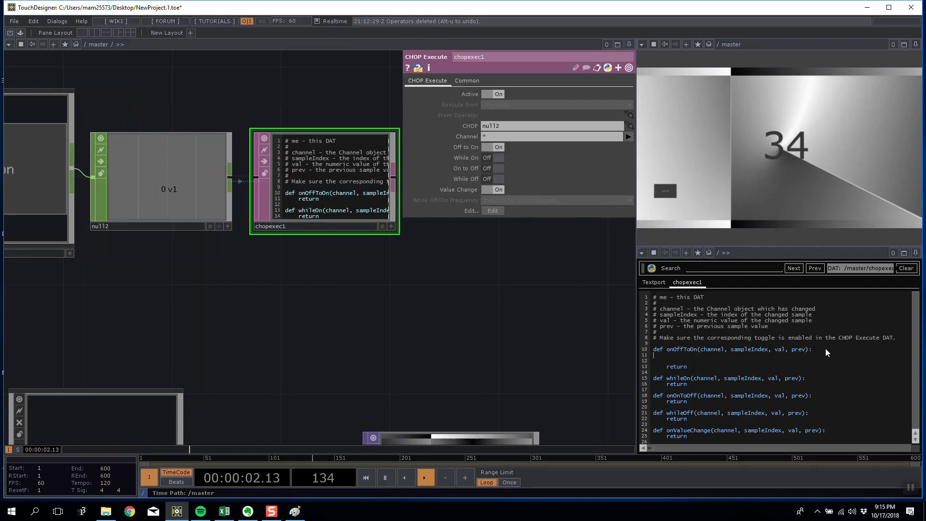
key(Up)
text(me.time.play)
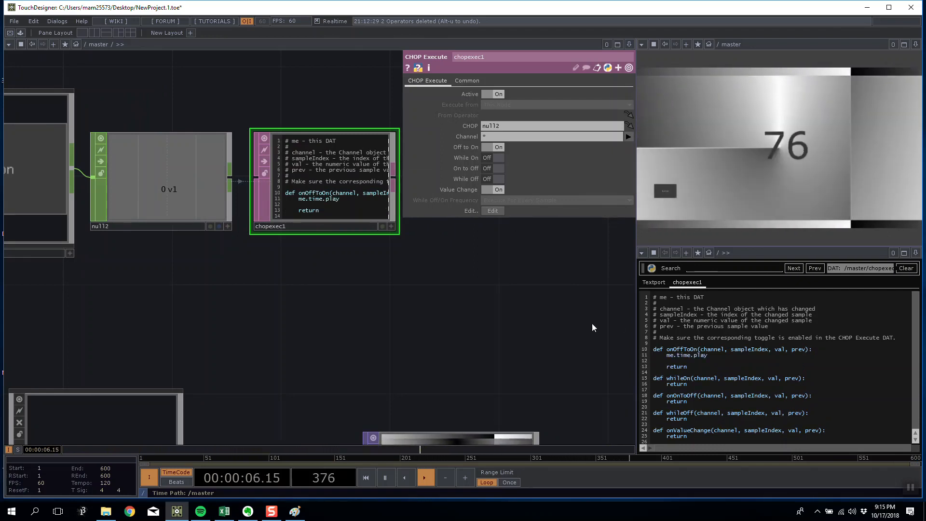
- Look at the time component inside local, and complete the onOffToOn line as me.time.play = 1
drag(537, 332, 469, 321)
scroll(469, 320, down, 3)
scroll(469, 320, up, 3)
scroll(469, 320, down, 3)
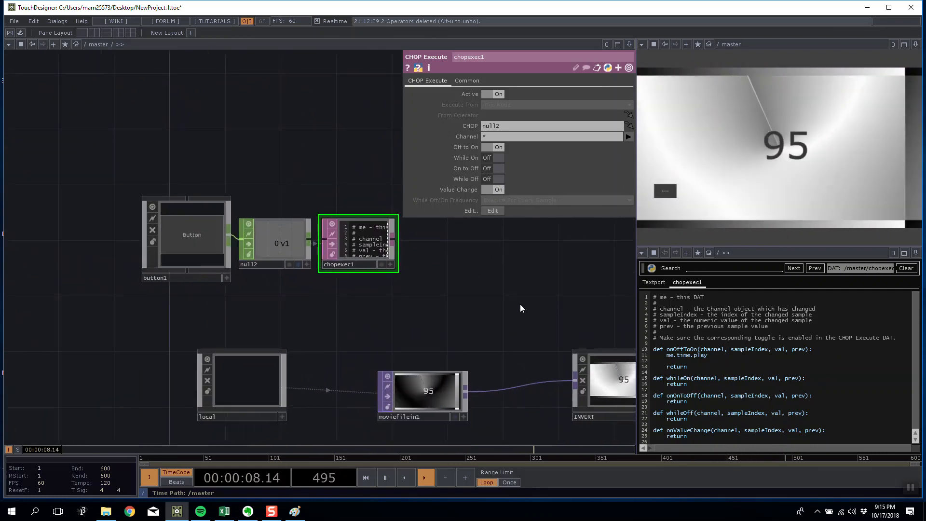
drag(477, 281, 417, 237)
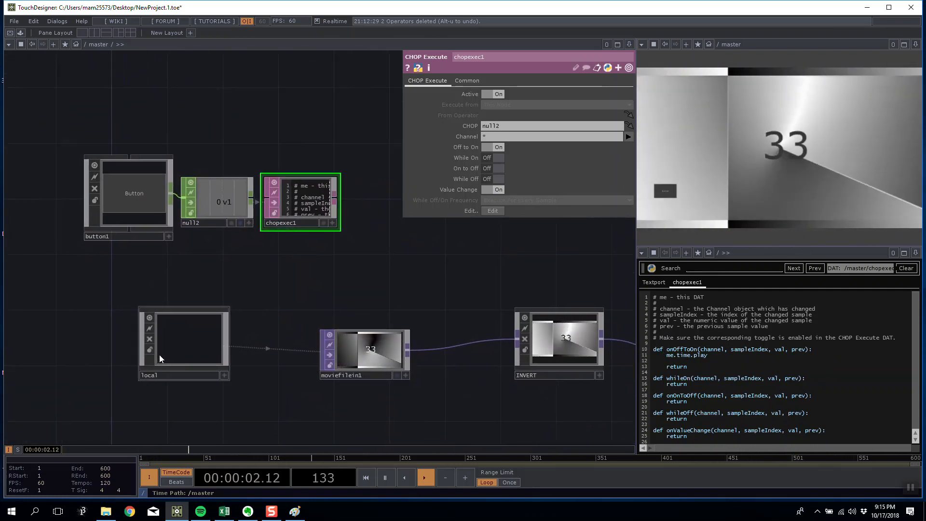
scroll(159, 355, up, 5)
scroll(265, 243, down, 4)
scroll(269, 269, down, 3)
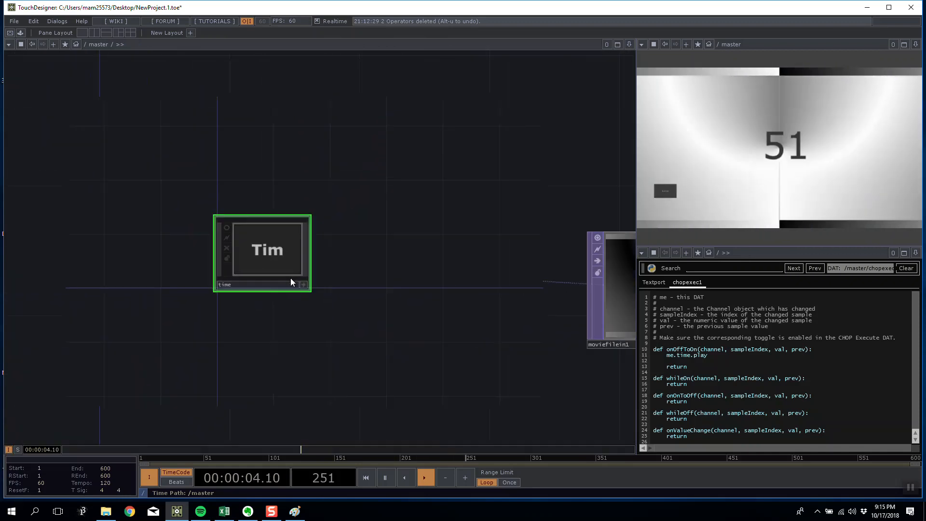
click(717, 355)
text(= 1)
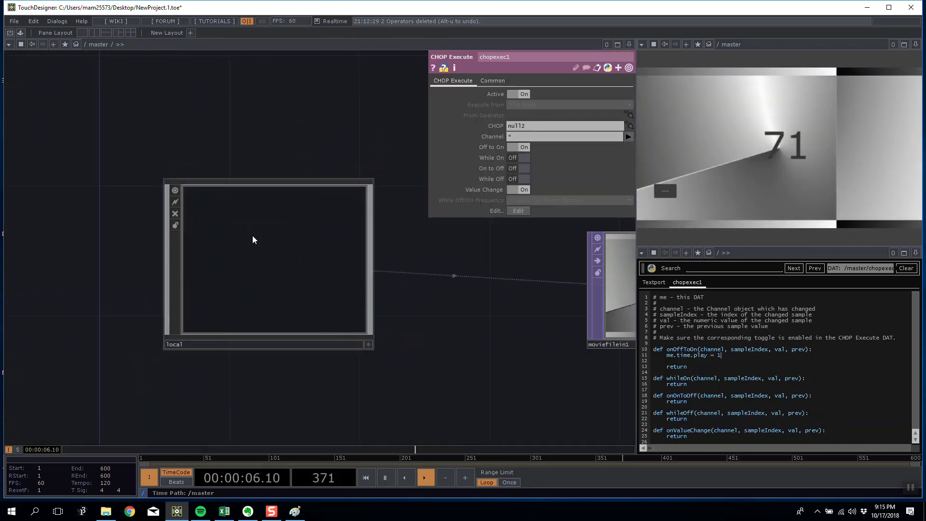
- Check the Play parameter of local's time component and return to the master network
scroll(253, 235, up, 5)
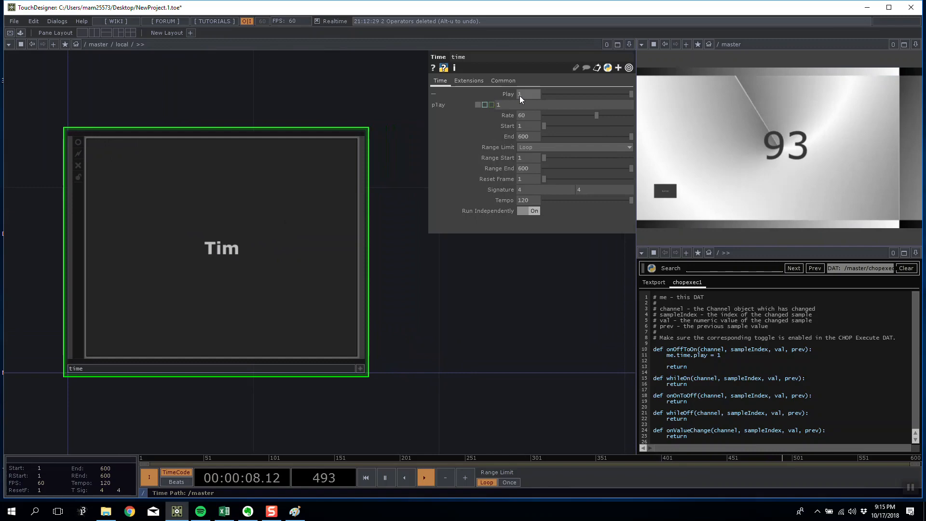
scroll(425, 338, down, 5)
scroll(126, 251, down, 5)
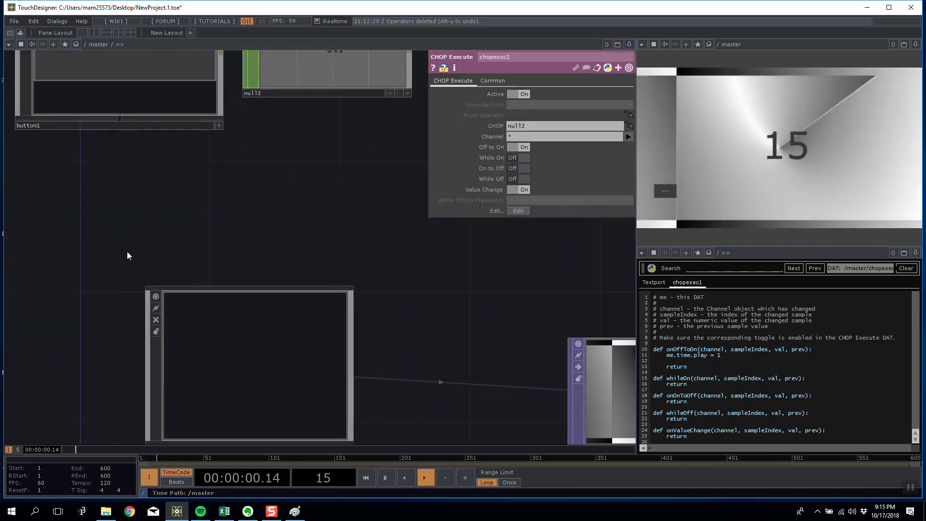
- Change the button type to Toggle Down
click(120, 188)
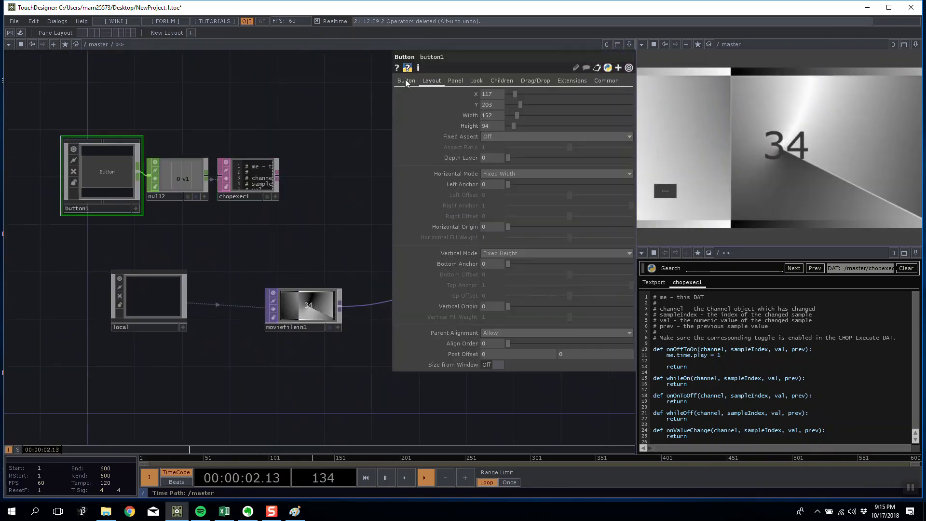
click(406, 80)
click(511, 94)
click(505, 118)
- Turn on On to Off and turn off Value Change for the CHOP Execute DAT
scroll(234, 187, up, 3)
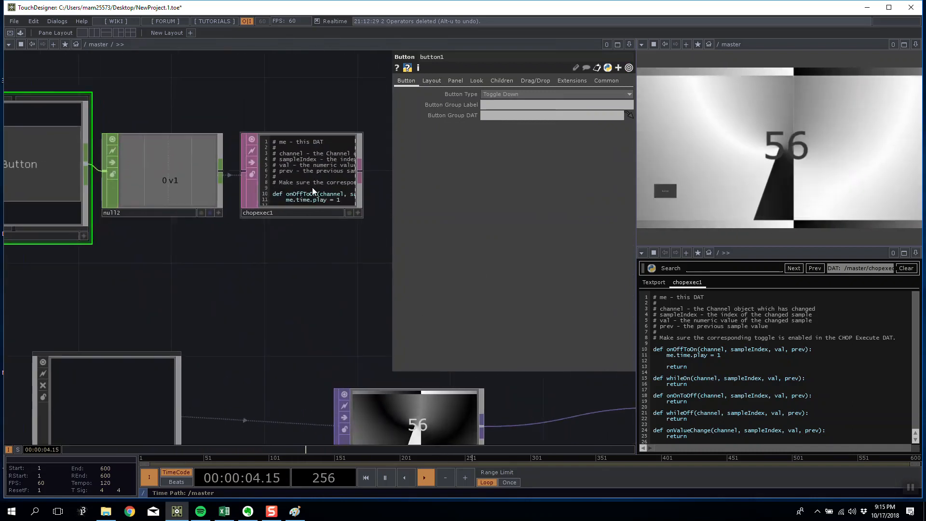
click(312, 187)
click(499, 190)
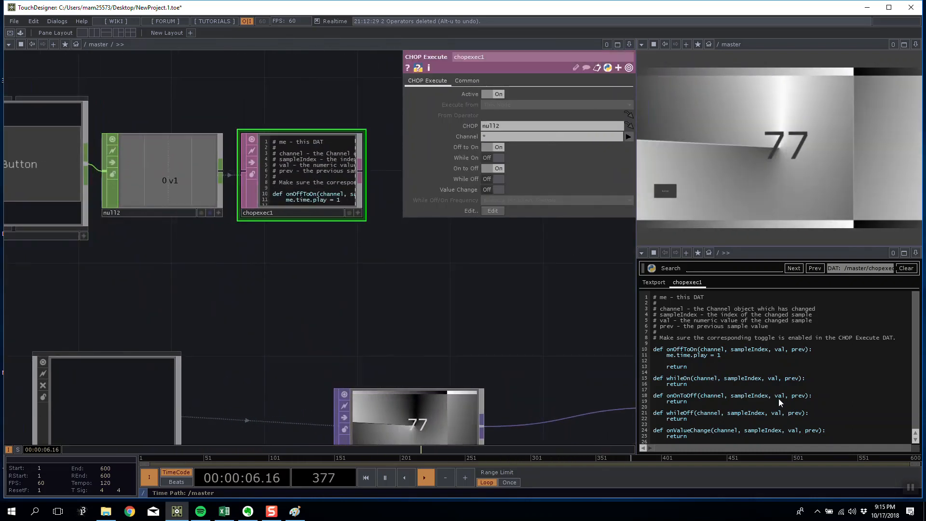
- Add the line me.time.play = 0 to the onOnToOff callback
key(Return)
text(me.ti)
text(me.pla)
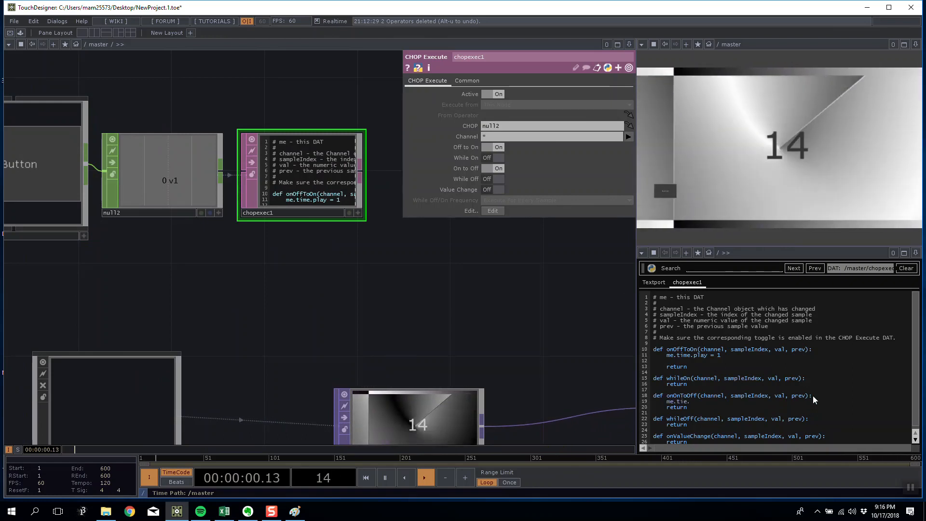
text(y = 0)
drag(452, 268, 433, 325)
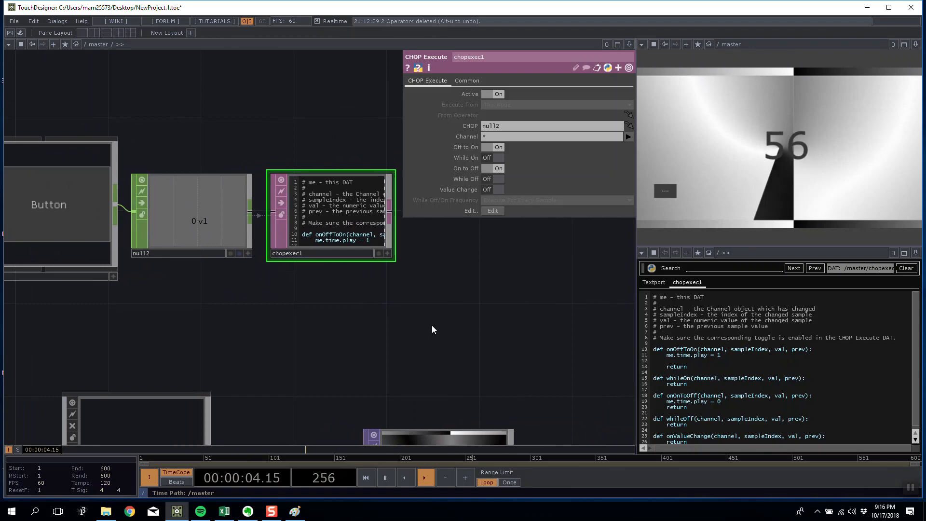
scroll(432, 325, down, 5)
scroll(401, 334, up, 6)
scroll(396, 325, down, 6)
scroll(395, 309, up, 4)
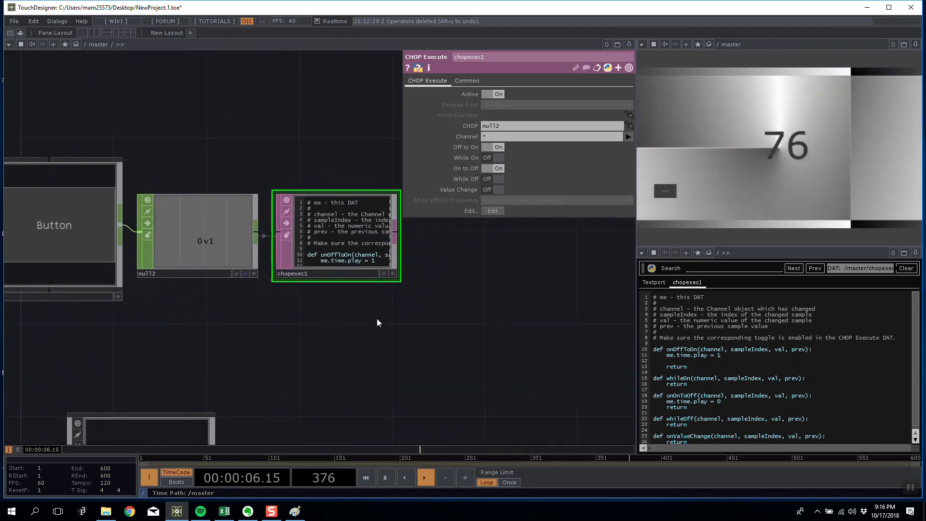
scroll(412, 295, down, 2)
scroll(413, 302, up, 3)
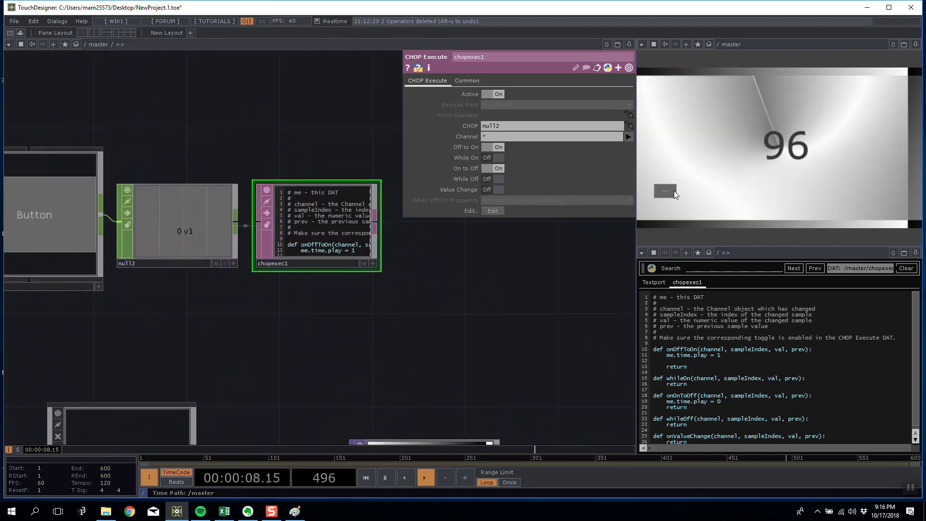
- Toggle the button in the master container's viewer repeatedly to test starting and stopping the local timeline, leaving it stopped
click(668, 193)
click(670, 195)
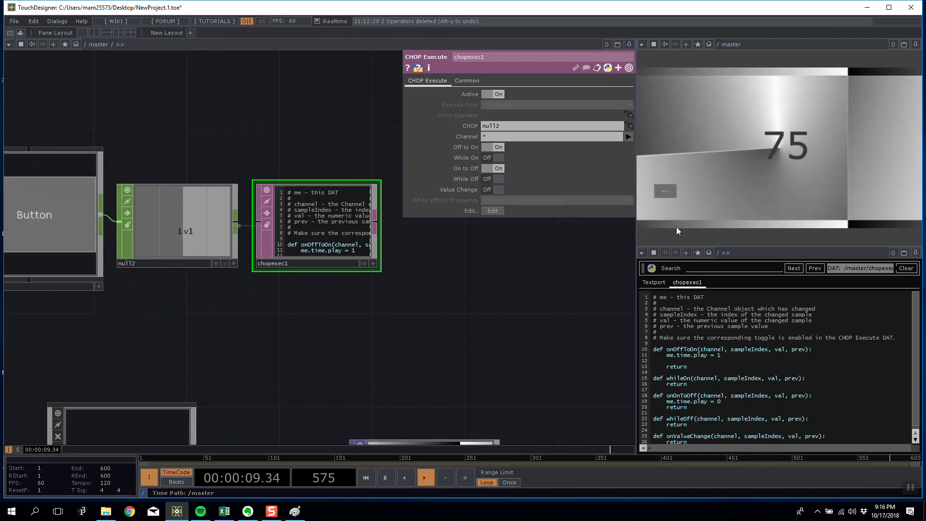
click(667, 193)
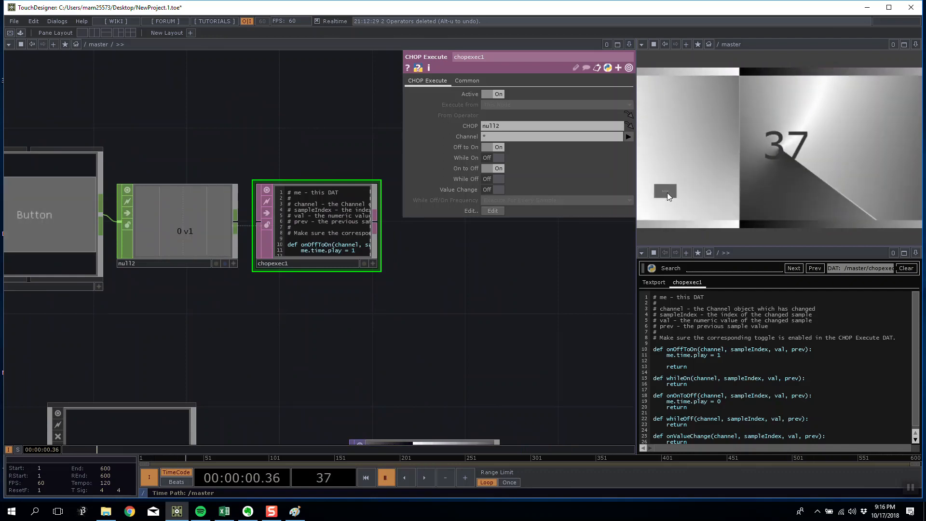
drag(231, 271, 284, 259)
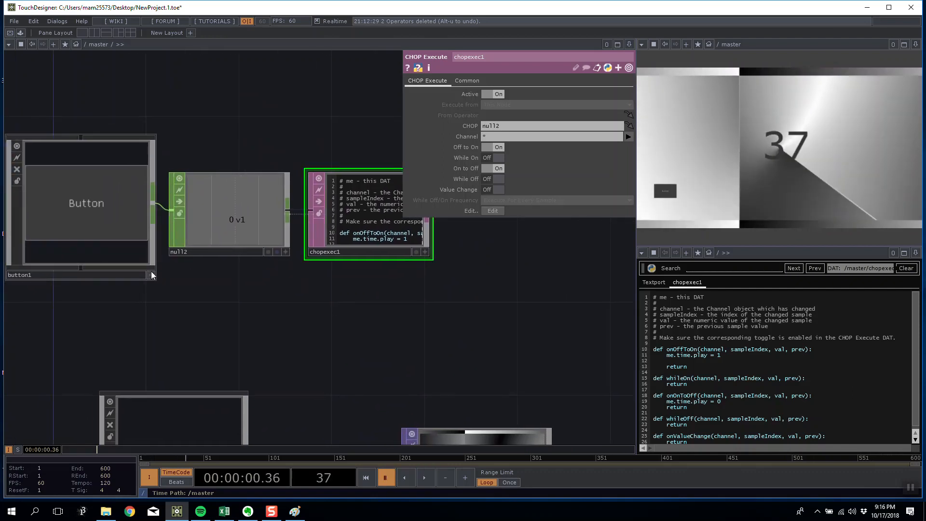
click(666, 193)
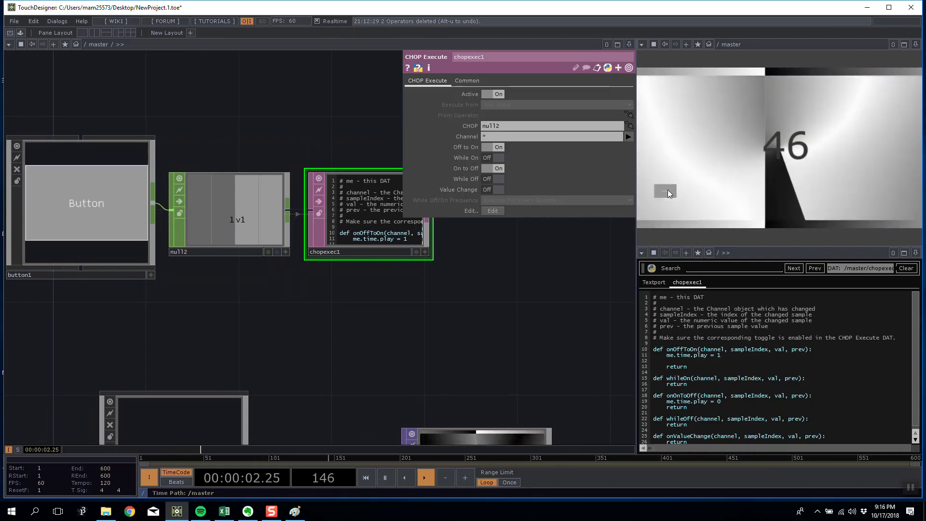
click(668, 189)
drag(541, 311, 480, 326)
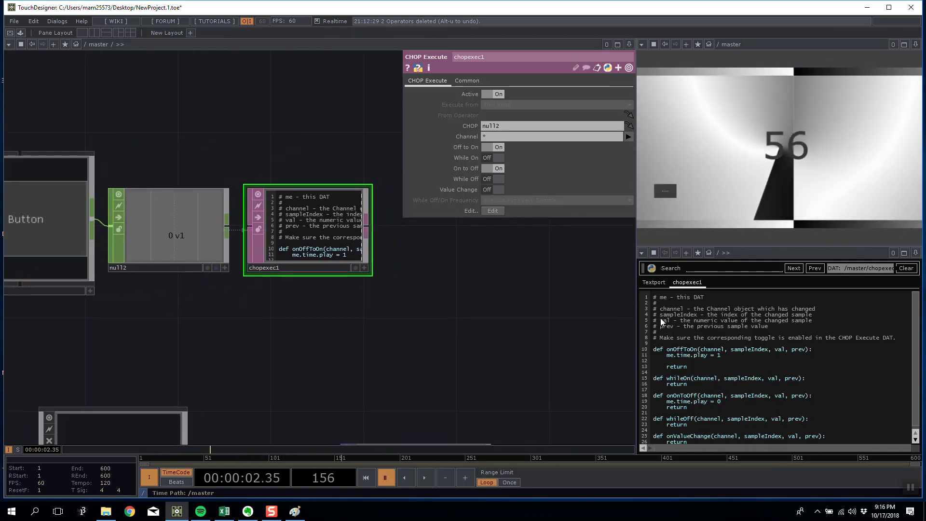
click(667, 195)
drag(669, 258, 676, 239)
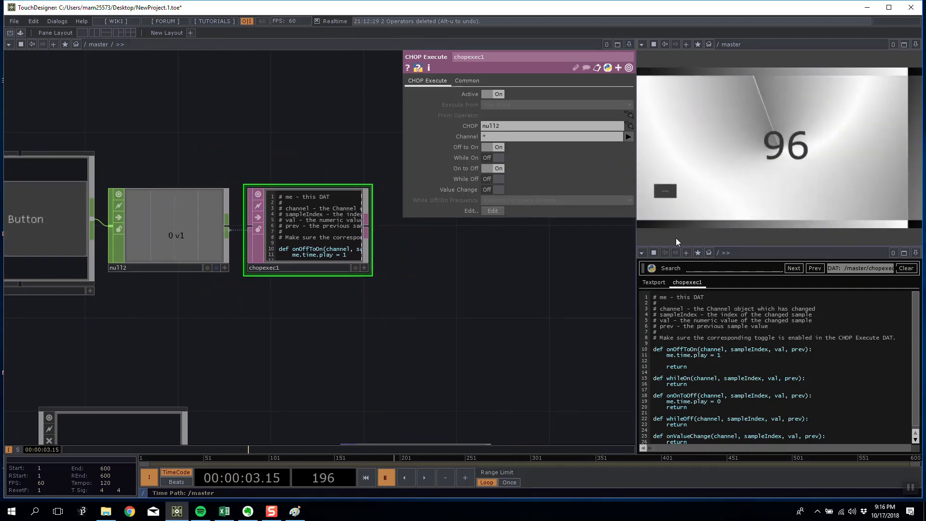
click(670, 192)
click(670, 192)
drag(476, 307, 447, 328)
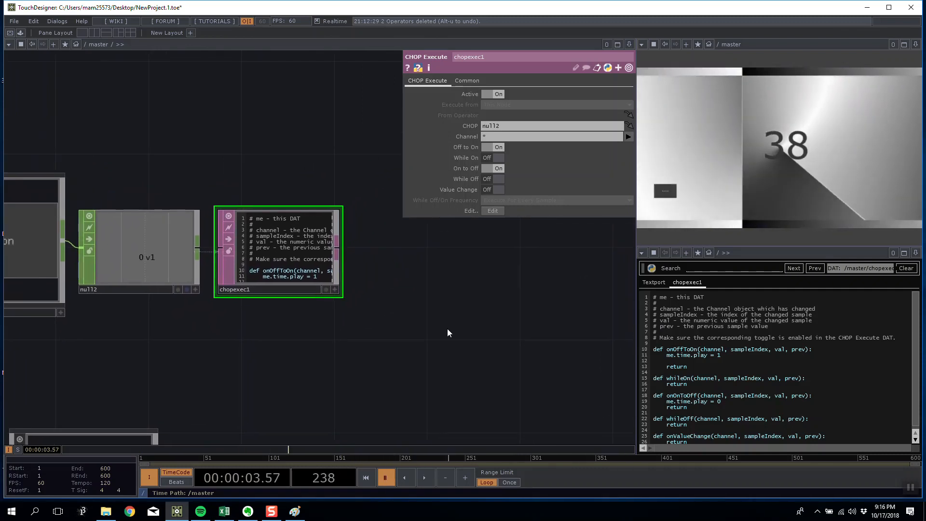
- Review the master network, from the button chain and local component to the movie file, INVERT and null operators
scroll(447, 328, down, 2)
scroll(448, 329, up, 5)
scroll(447, 328, down, 5)
scroll(448, 332, down, 3)
drag(380, 311, 149, 257)
drag(237, 265, 274, 275)
drag(156, 169, 189, 189)
drag(254, 211, 289, 196)
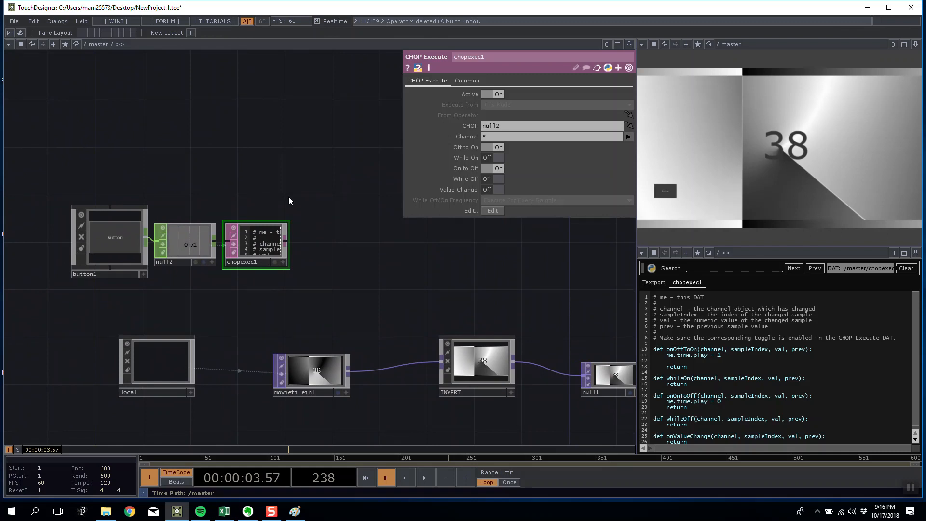
click(618, 373)
drag(618, 373, 543, 371)
drag(521, 299, 434, 289)
click(523, 362)
click(447, 362)
click(316, 355)
drag(245, 251, 382, 250)
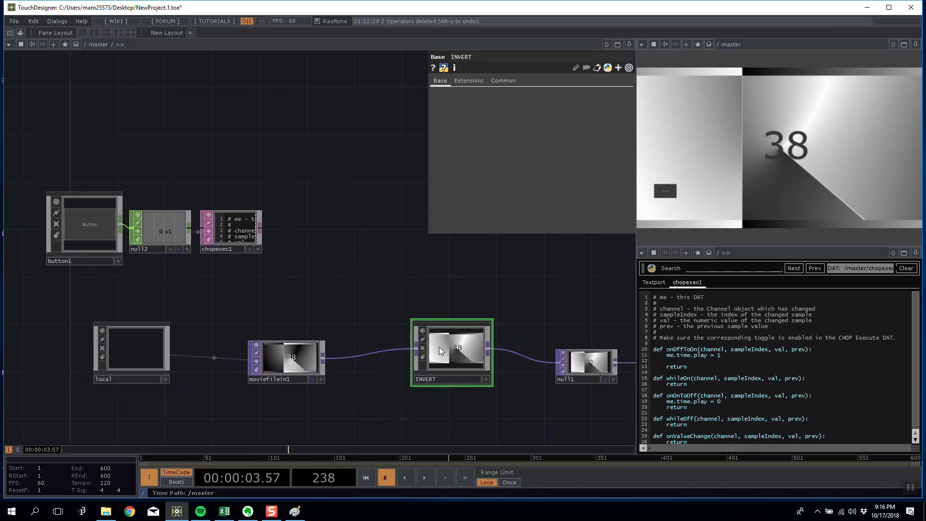
- Examine the Movie File In TOP's play settings and the separate button, null and CHOP Execute chain in the master network
click(285, 358)
drag(282, 318, 356, 304)
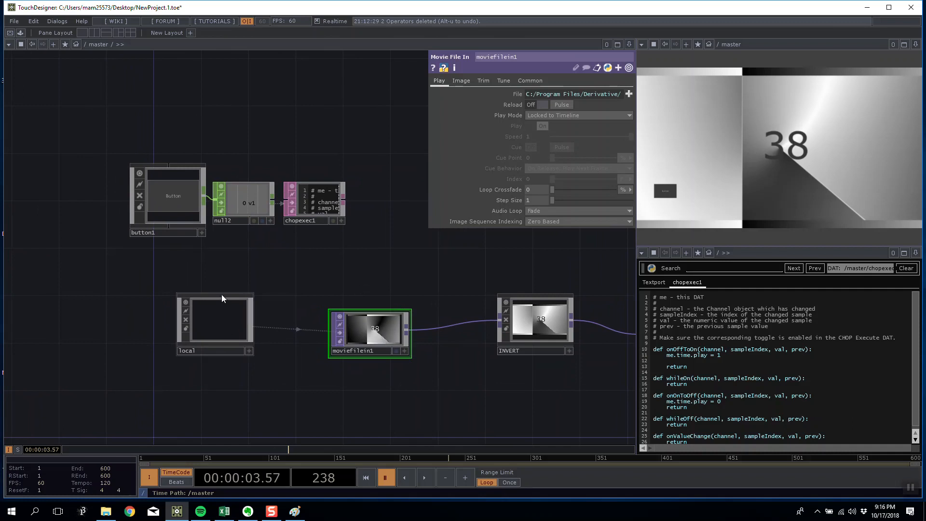
drag(375, 290, 363, 268)
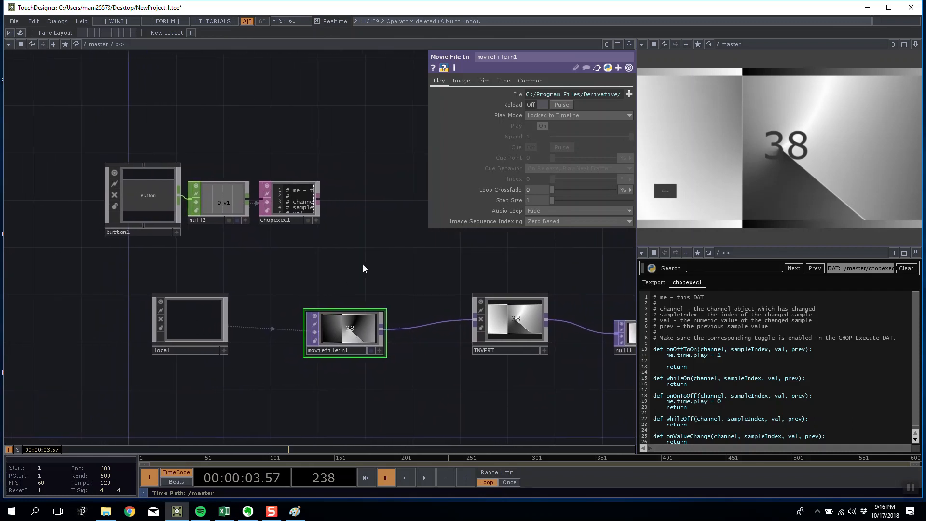
drag(302, 285, 325, 307)
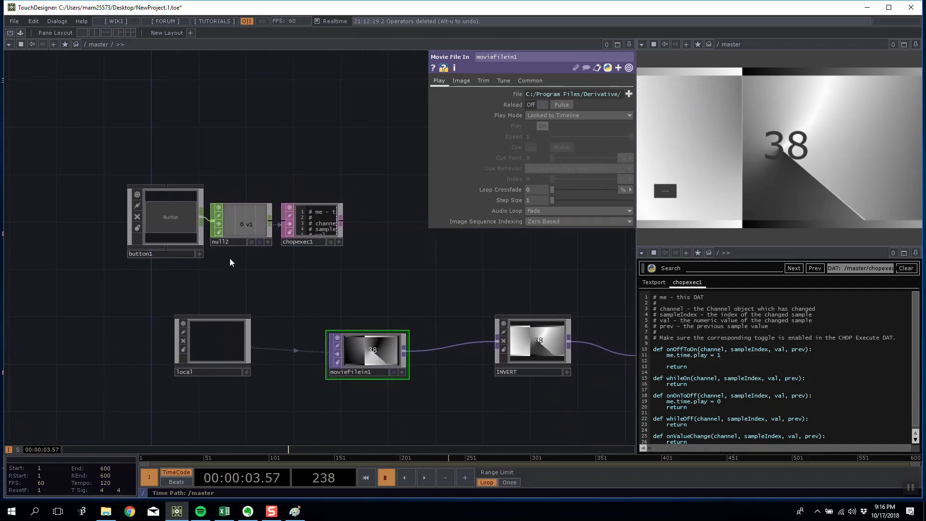
key(F1)
click(318, 152)
key(Escape)
drag(338, 185, 391, 219)
scroll(285, 201, down, 1)
scroll(283, 201, up, 3)
scroll(299, 189, down, 4)
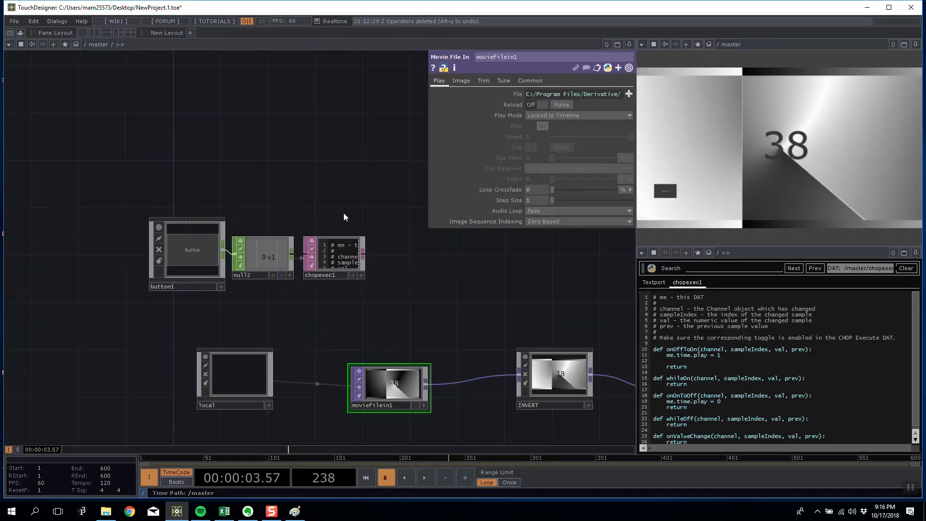
scroll(298, 188, up, 3)
scroll(318, 185, down, 1)
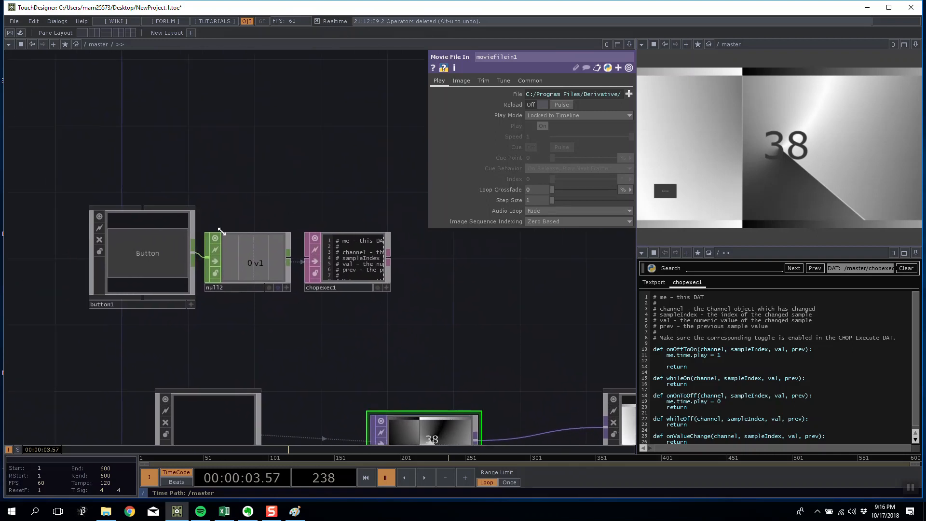
scroll(201, 302, down, 5)
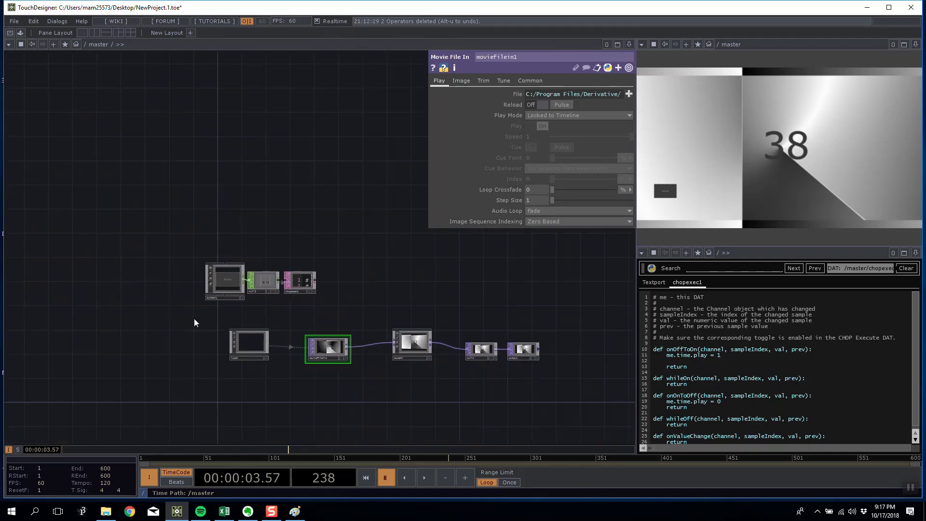
- Switch the timeline controls to the root path, pause the root timeline, and toggle the viewer's button to test the local playback
click(147, 494)
click(392, 482)
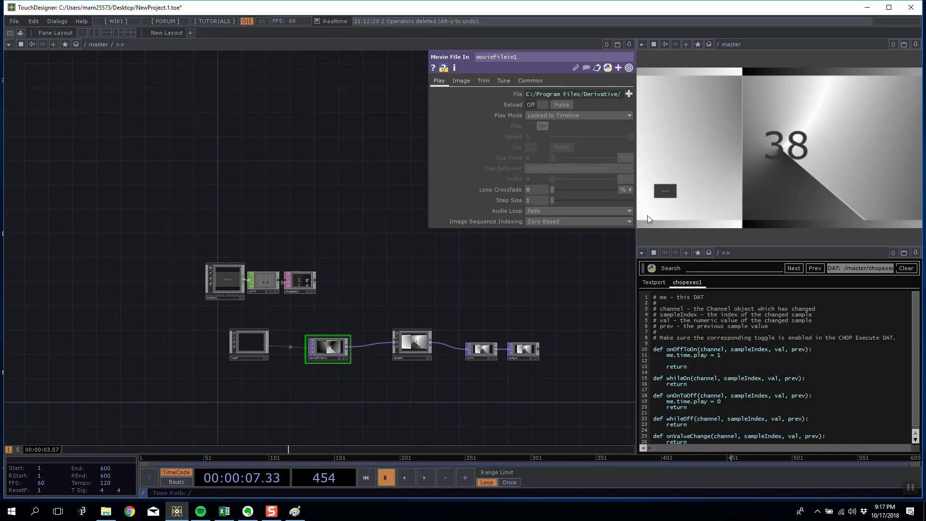
click(667, 189)
click(669, 193)
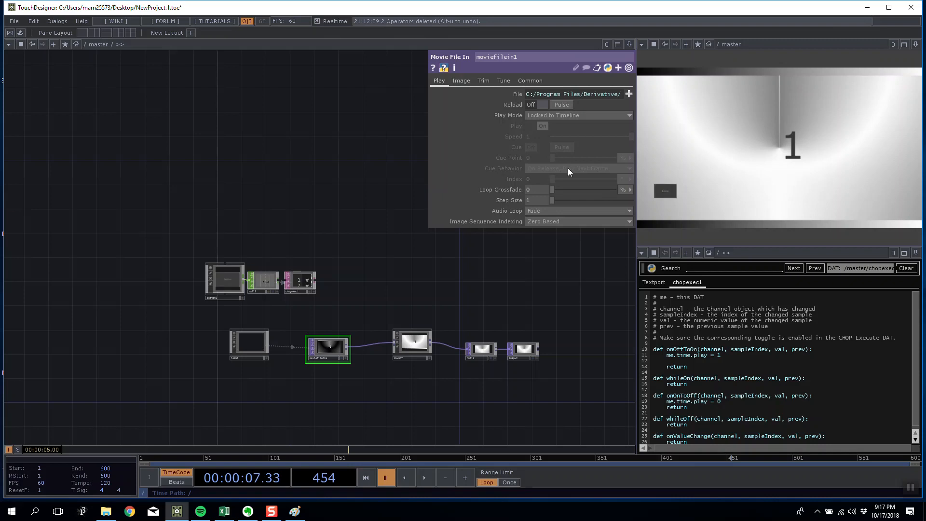
scroll(259, 290, up, 5)
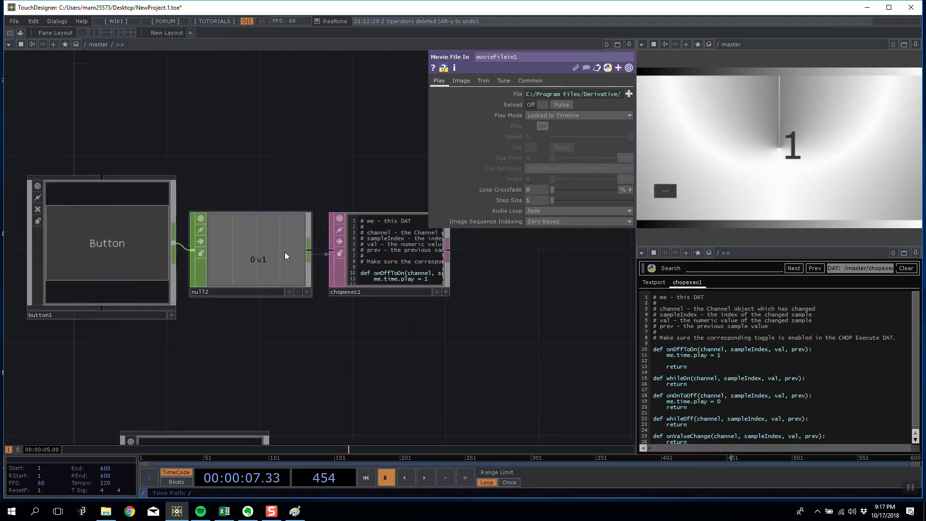
click(667, 190)
click(670, 191)
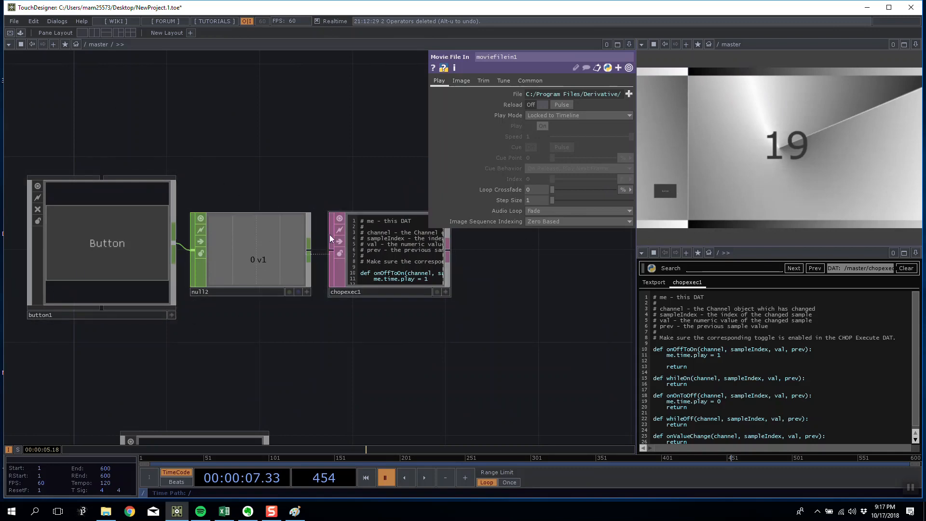
click(666, 189)
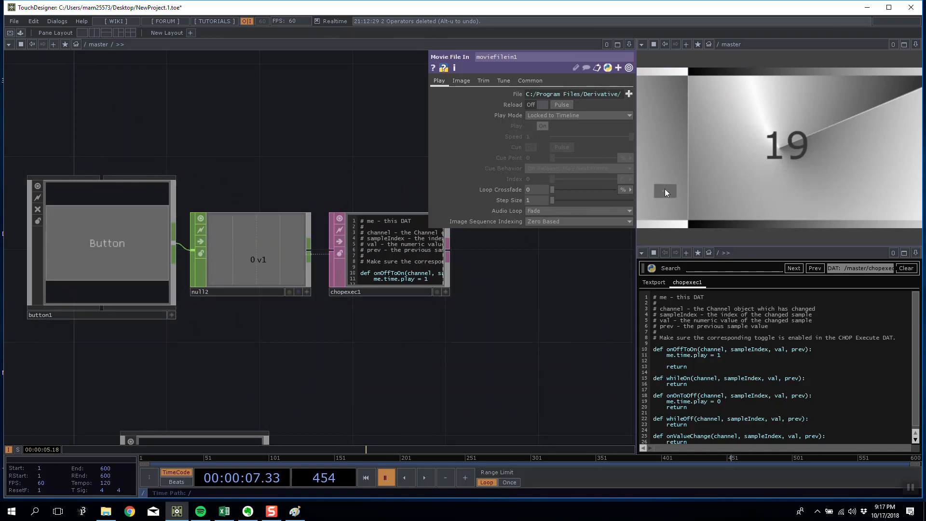
click(668, 190)
- Cut the button, its null CHOP and the CHOP Execute DAT out of the master network
drag(287, 252, 164, 250)
scroll(164, 250, down, 3)
scroll(166, 248, up, 2)
click(241, 259)
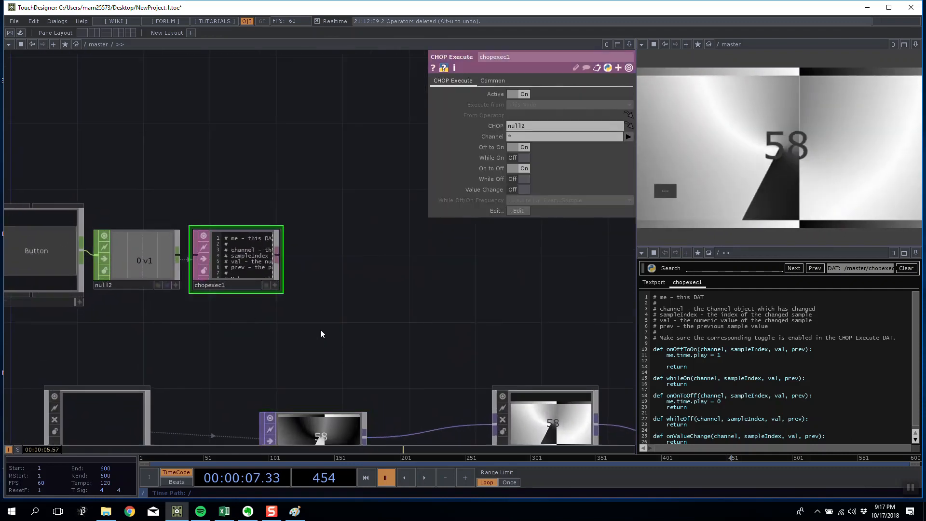
drag(192, 336, 243, 295)
drag(371, 308, 304, 315)
scroll(303, 315, down, 3)
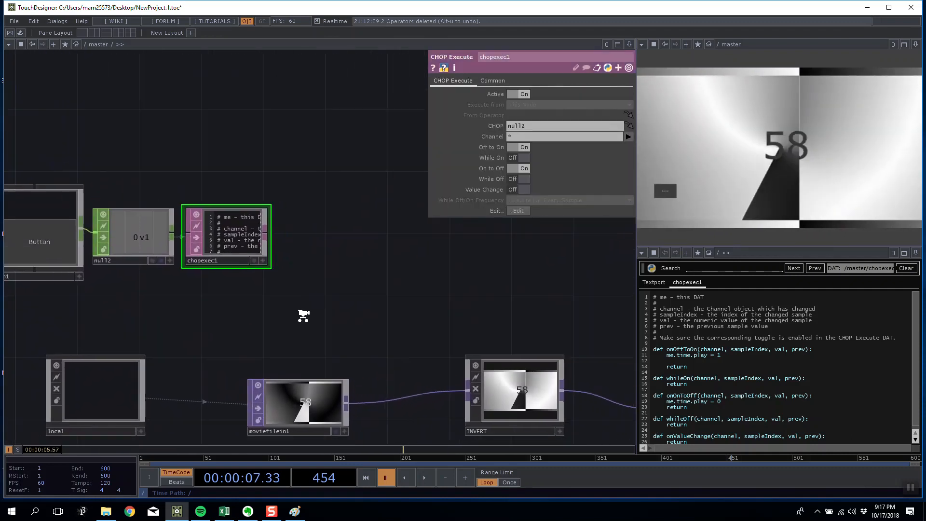
drag(304, 264, 303, 291)
right_drag(77, 201, 273, 312)
key(Delete)
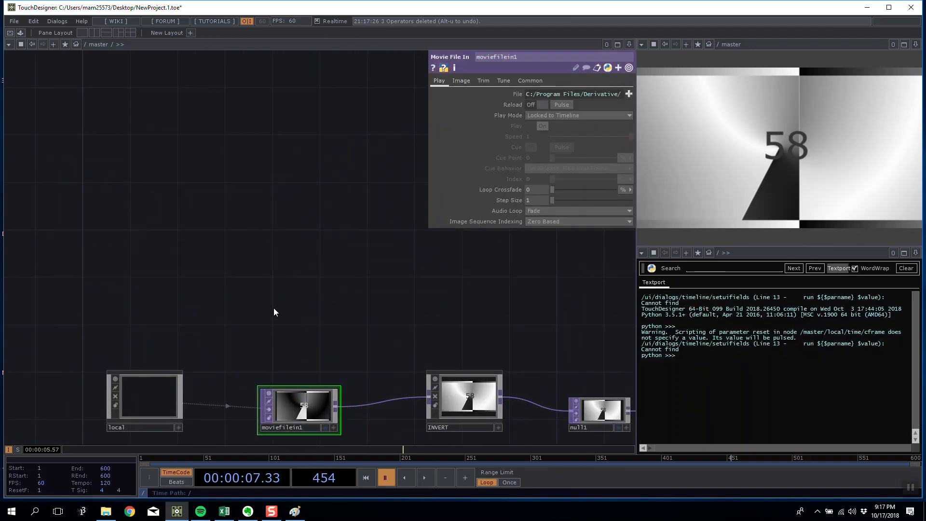
- Paste the three cut operators into the root network above the master container
scroll(274, 308, down, 5)
scroll(273, 305, down, 3)
key(ctrl+v)
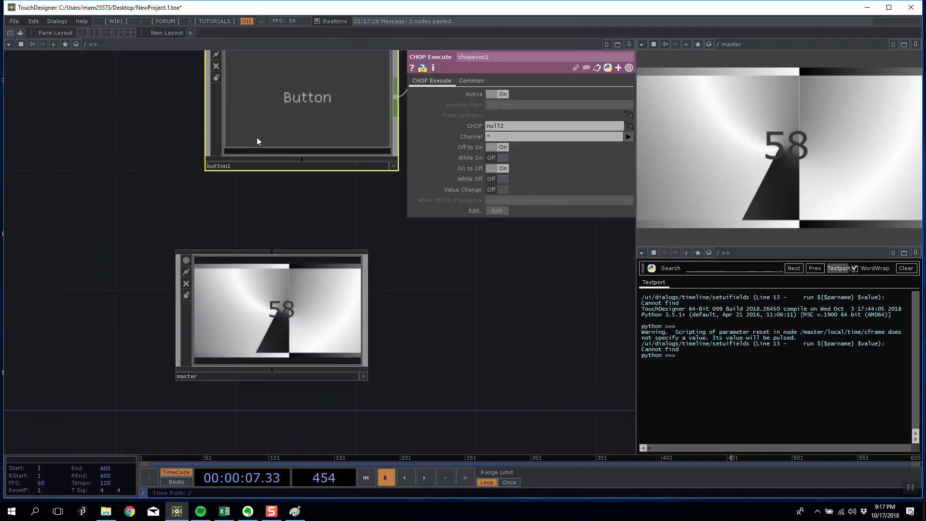
scroll(232, 207, down, 4)
drag(320, 267, 247, 264)
scroll(232, 209, up, 3)
drag(206, 215, 206, 172)
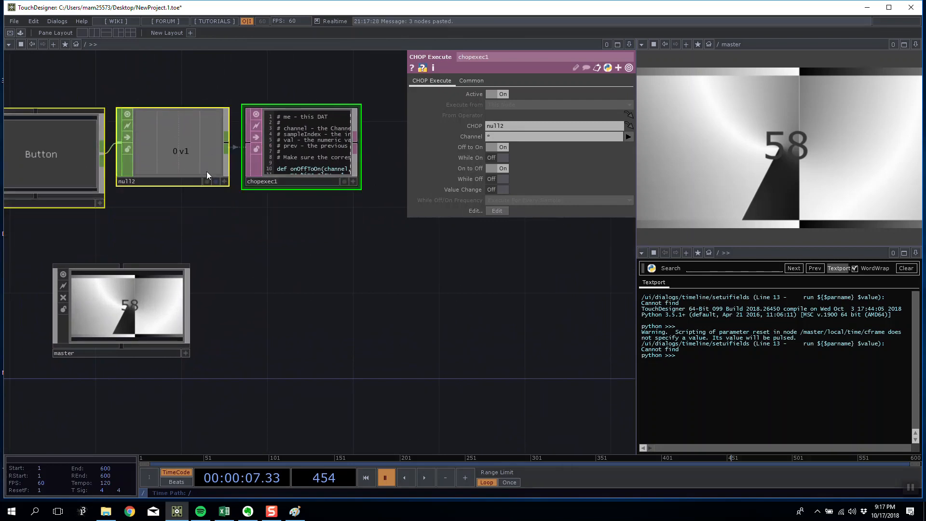
- Edit the pasted CHOP Execute DAT's onOffToOn callback to read op('master/local').time.play = 1
drag(291, 261, 329, 299)
click(330, 299)
right_click(334, 190)
click(380, 205)
scroll(701, 380, down, 1)
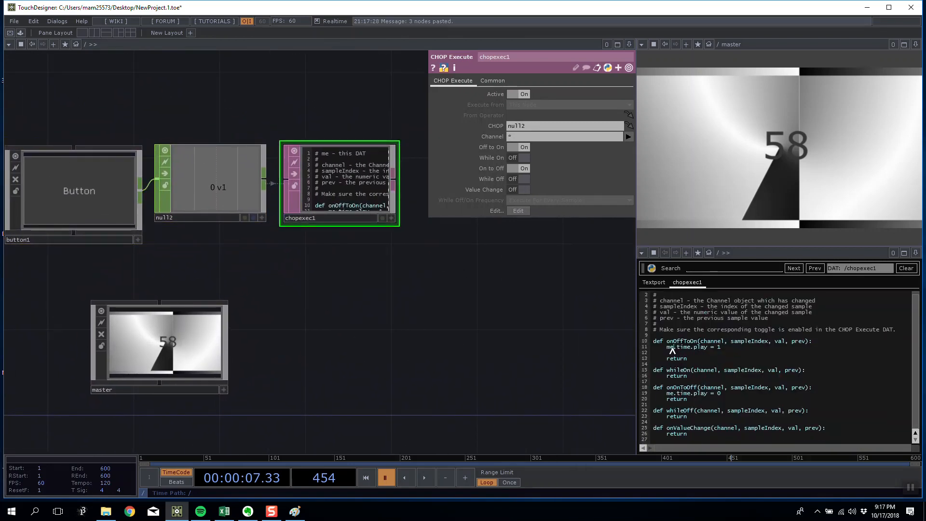
text(op()
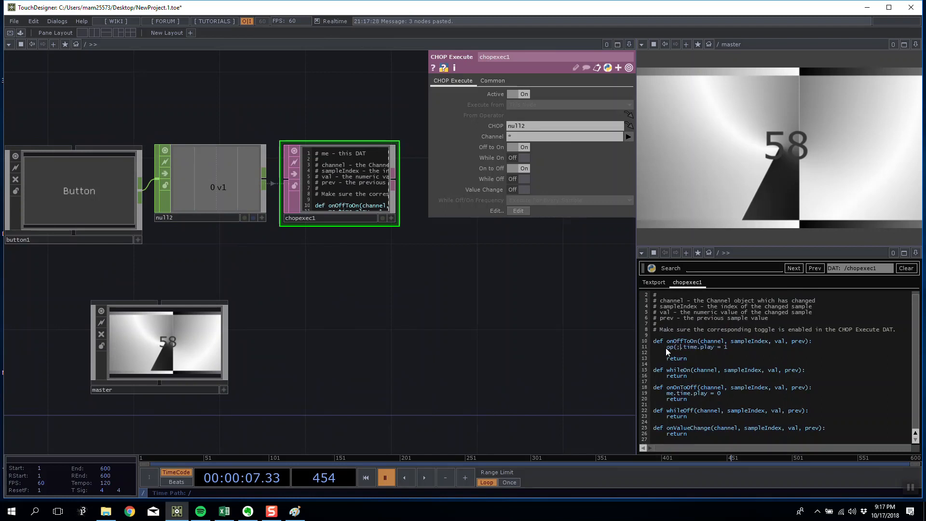
text('master/local)
text(')/time)
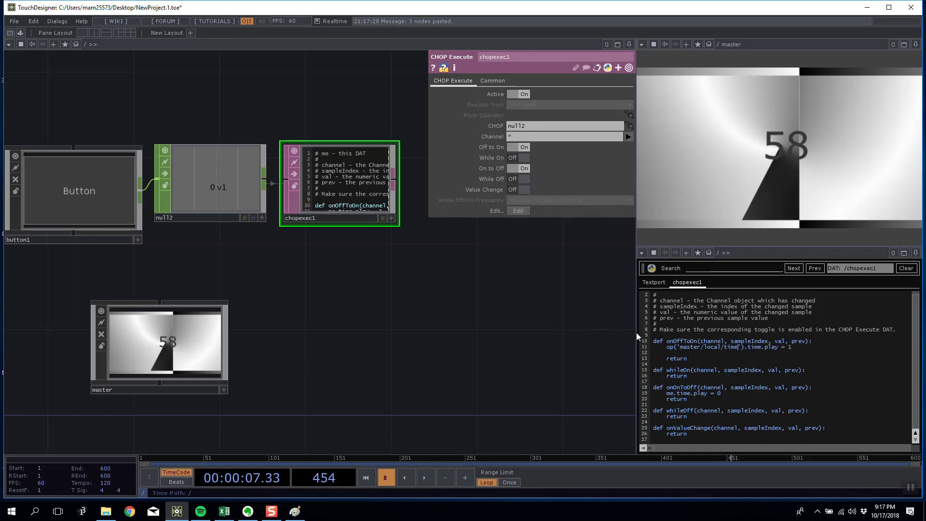
drag(737, 350, 722, 351)
click(737, 350)
key(BackSpace)
- Copy the op('master/local') reference into the onOnToOff callback so its line reads op('master/local').time.play = 0
drag(456, 327, 492, 294)
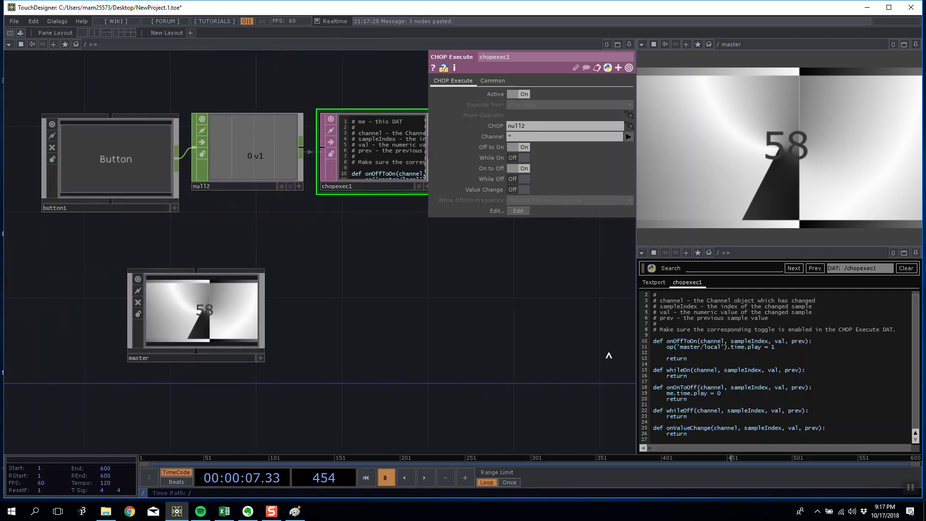
drag(609, 356, 612, 350)
key(ctrl+c)
drag(731, 395, 625, 397)
key(ctrl+v)
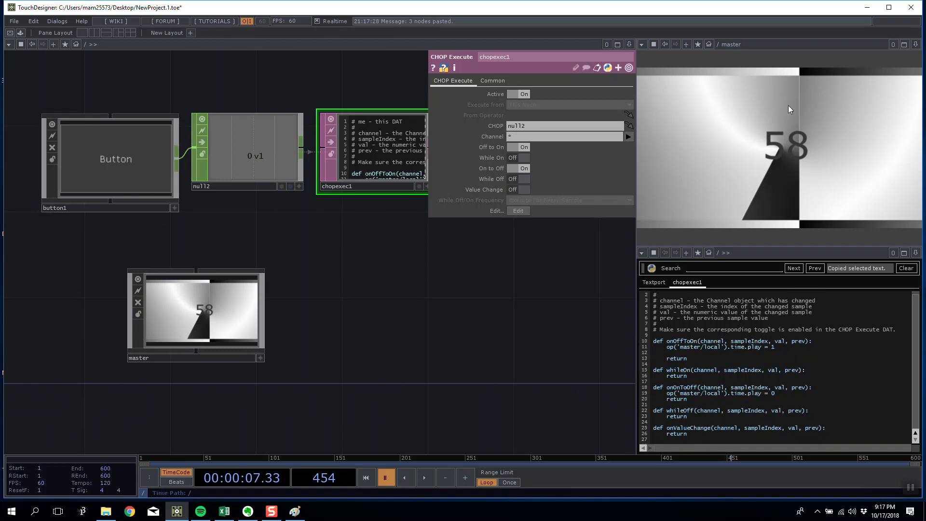
- Make the root-level button's viewer active and toggle the button to test the op('master/local') callbacks
click(172, 208)
click(158, 181)
click(157, 180)
drag(311, 227, 185, 225)
click(661, 284)
click(684, 284)
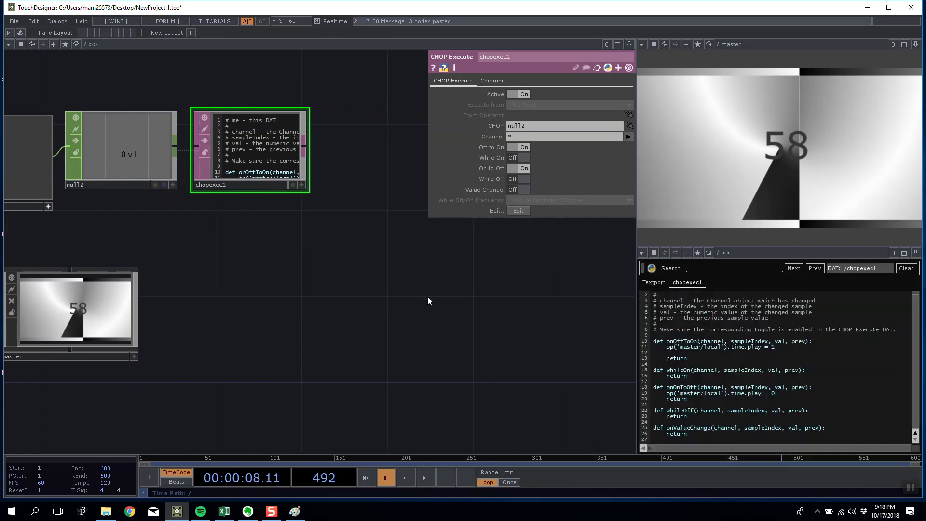
- Try the path 'master/local/' in the onOffToOn callback, remove the trailing slash again and retest the button
drag(428, 297, 546, 302)
text(/)
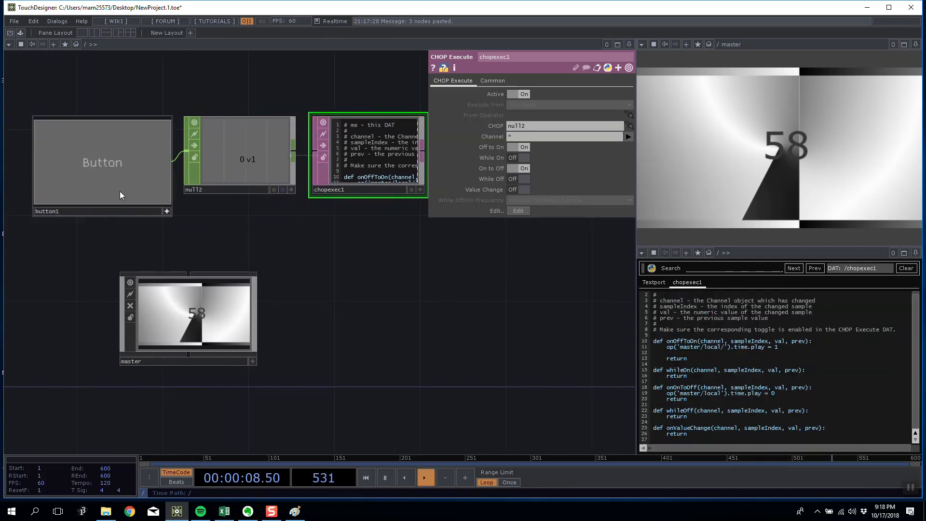
click(120, 188)
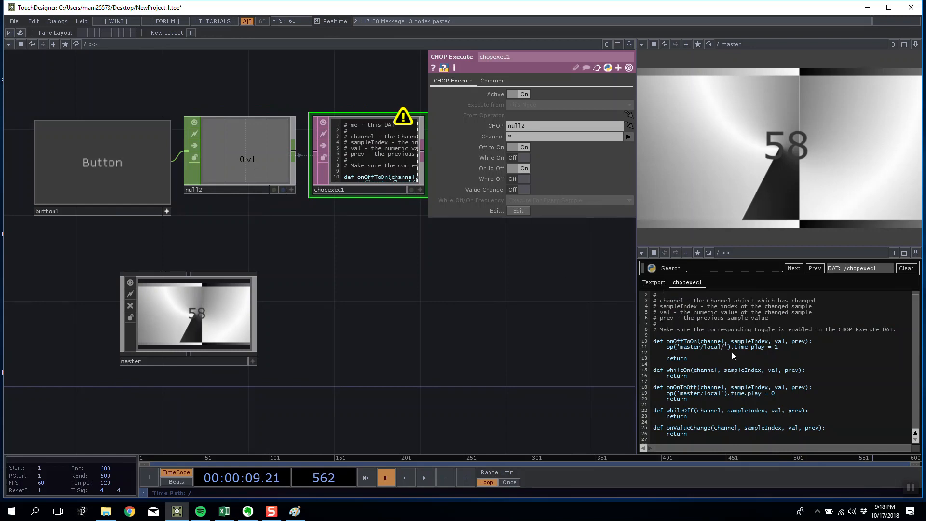
key(BackSpace)
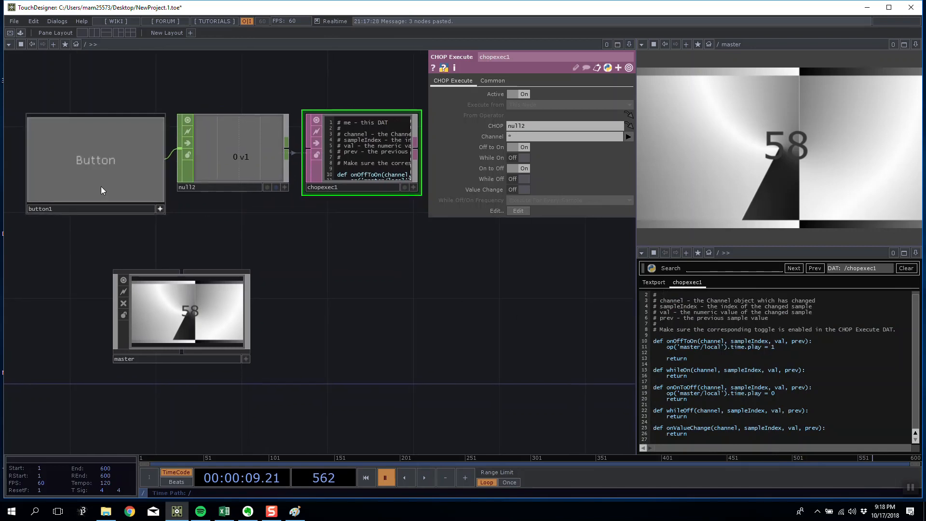
click(62, 159)
click(62, 158)
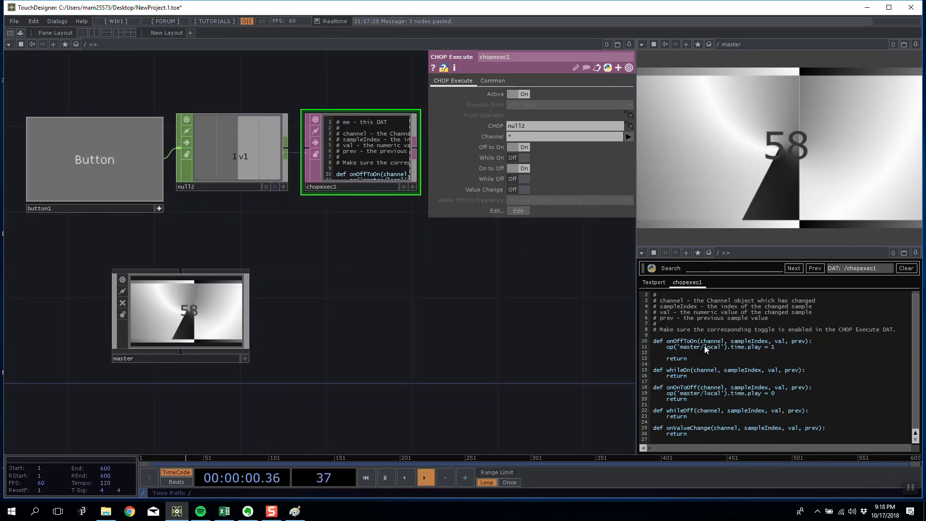
- Try op('master/local/time').time.play = 1 in the onOffToOn callback, test the button, and remove /time from the path
text(/time)
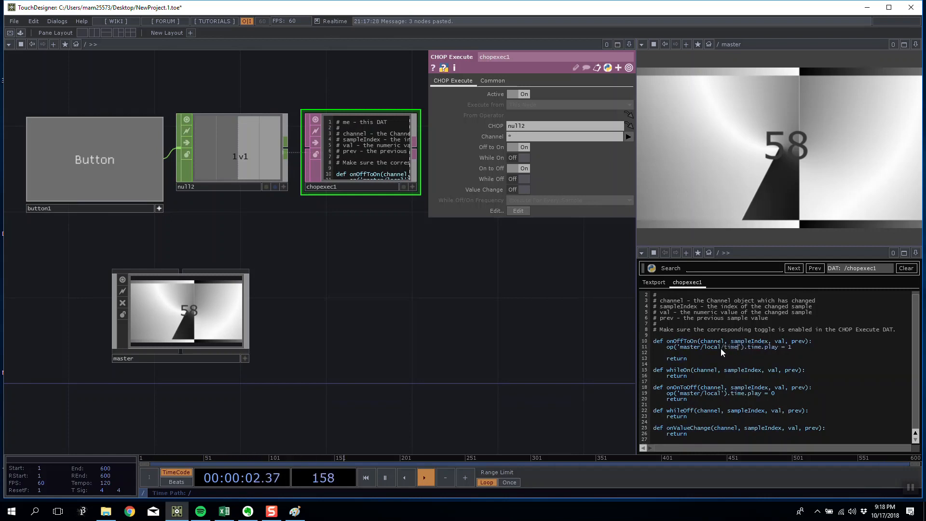
click(120, 180)
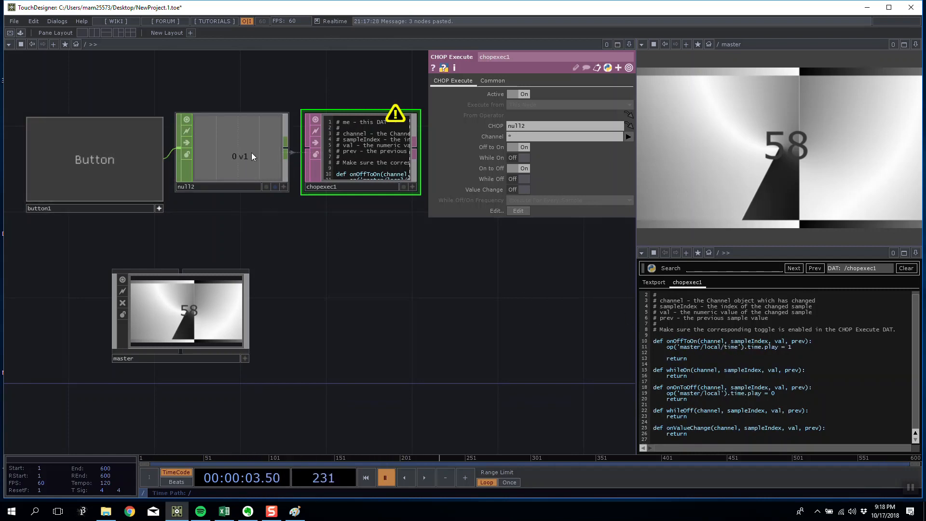
click(693, 285)
click(695, 284)
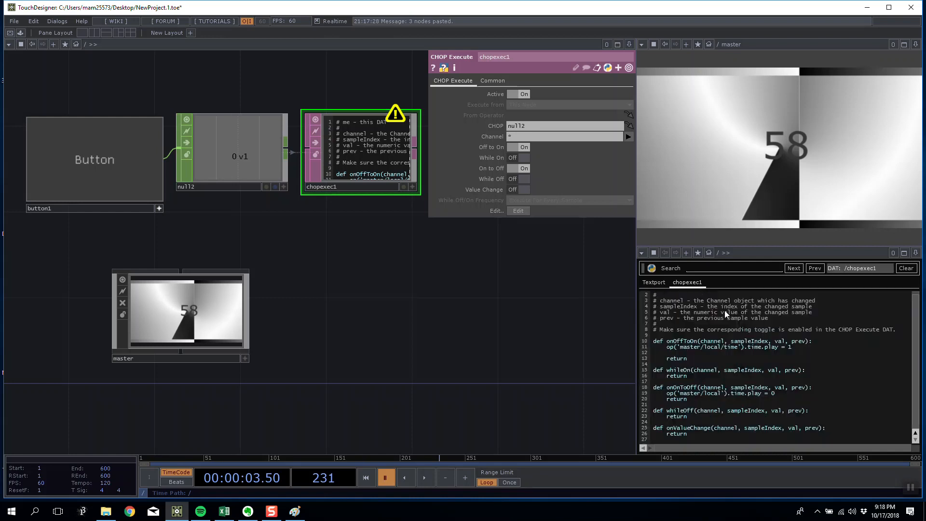
drag(739, 346, 708, 346)
key(BackSpace)
- Go inside master/local and open the time component's parameters to examine the scripting name of Play
drag(459, 304, 500, 308)
scroll(140, 316, up, 8)
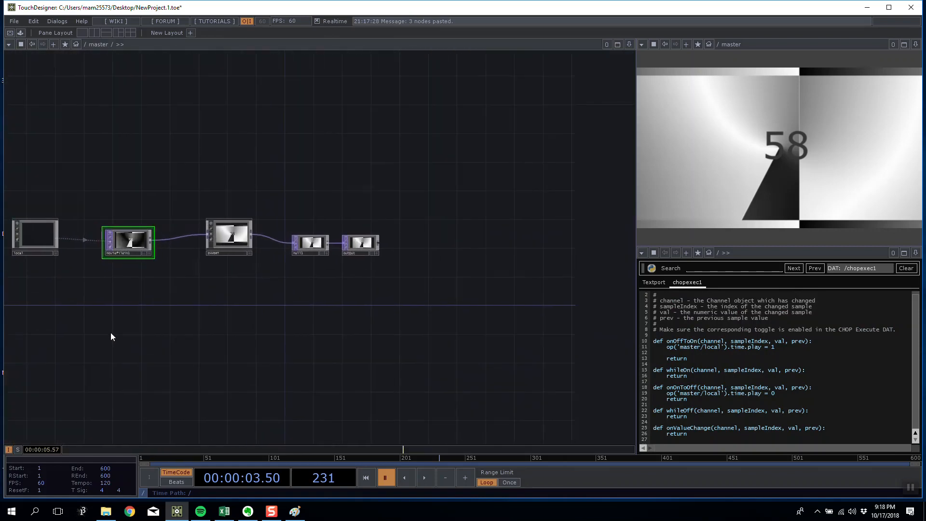
drag(33, 261, 184, 269)
middle_drag(184, 269, 183, 210)
key(p)
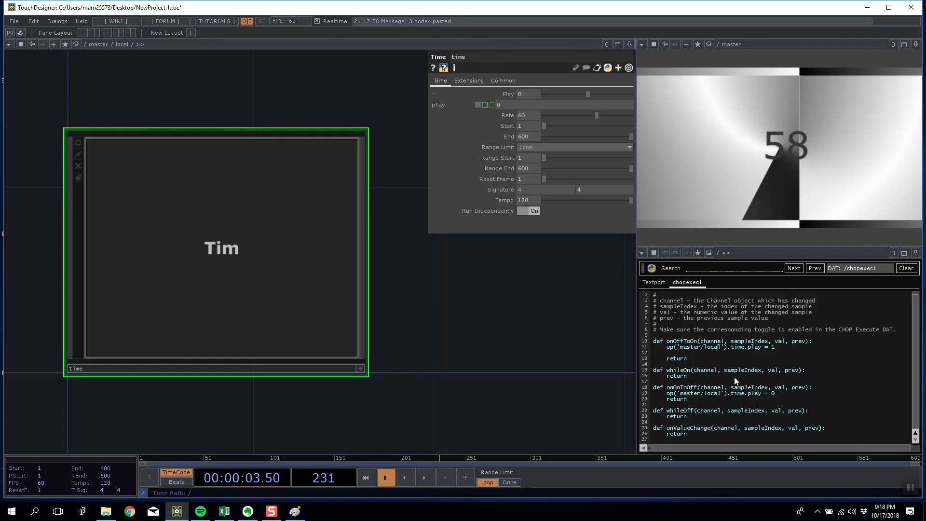
- Change the onOffToOn line in the CHOP Execute DAT to op('master/local/time').play = 1
drag(748, 347, 727, 349)
key(BackSpace)
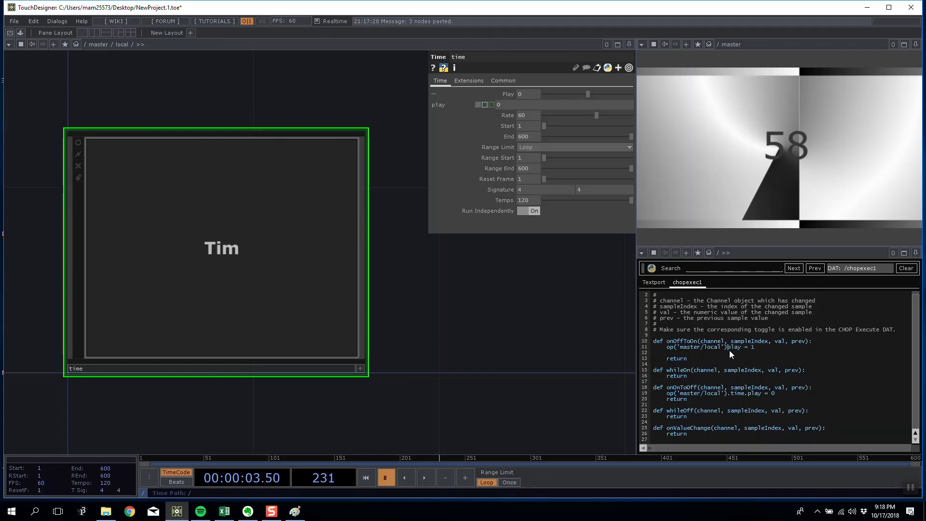
click(720, 349)
text(/time)
- Copy the corrected line into the onOnToOff callback and set its value to 0, giving op('master/local/time').play = 0
triple_click(651, 347)
key(ctrl+c)
triple_click(748, 393)
key(ctrl+v)
text(0)
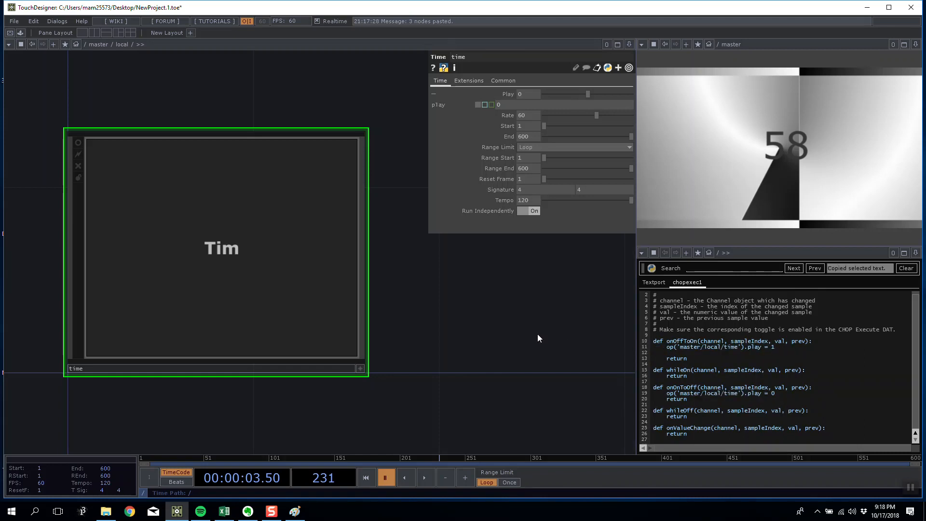
- Return to the root network and toggle the button on and off to test the play script on the master container
scroll(389, 256, down, 10)
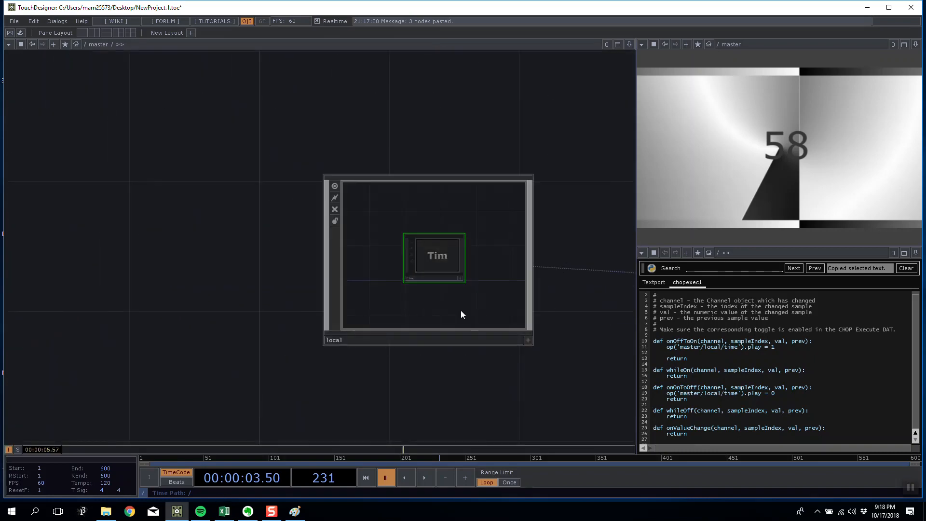
scroll(357, 253, down, 5)
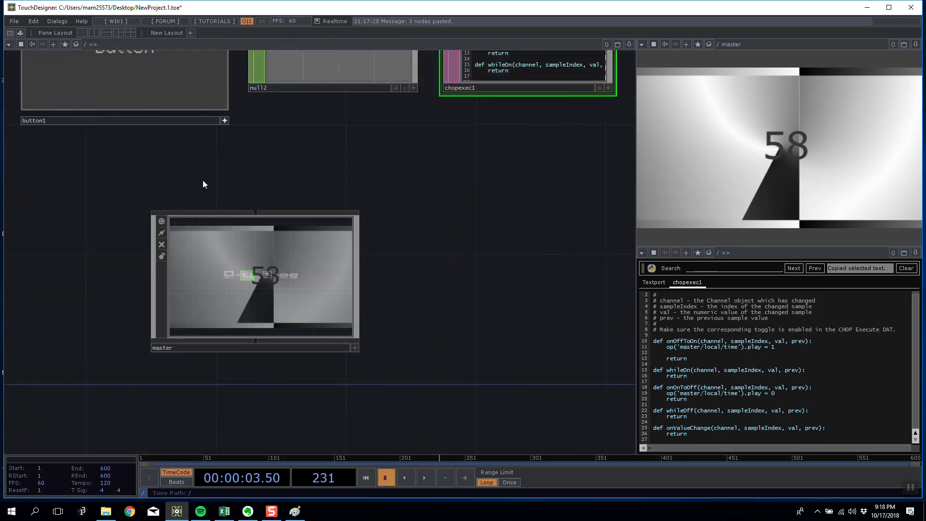
click(201, 89)
click(210, 90)
drag(285, 167, 215, 195)
scroll(215, 195, down, 3)
drag(272, 186, 229, 194)
scroll(302, 193, down, 3)
scroll(302, 193, up, 3)
scroll(251, 187, up, 1)
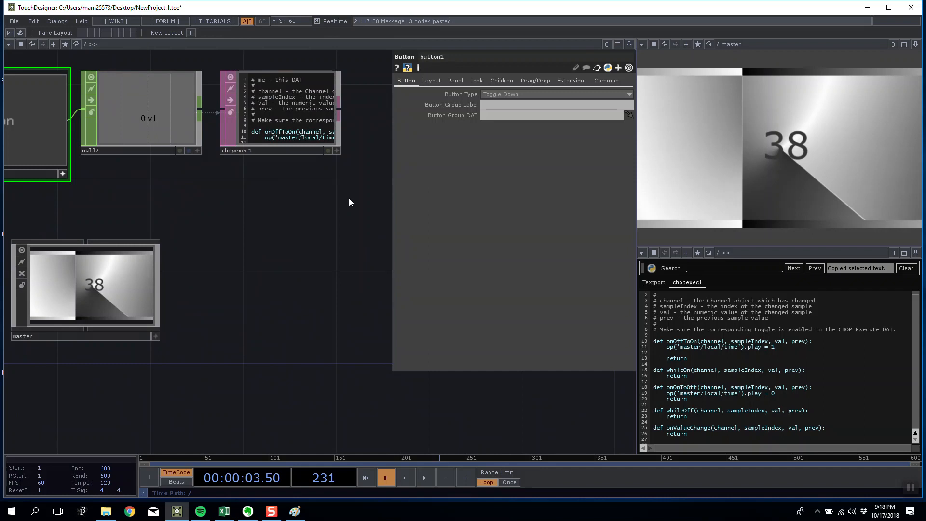
- Go back inside master/local and examine the time component's Play parameter
drag(296, 292, 400, 267)
scroll(194, 258, up, 5)
drag(195, 253, 248, 298)
click(168, 258)
scroll(169, 258, up, 5)
scroll(169, 258, up, 5)
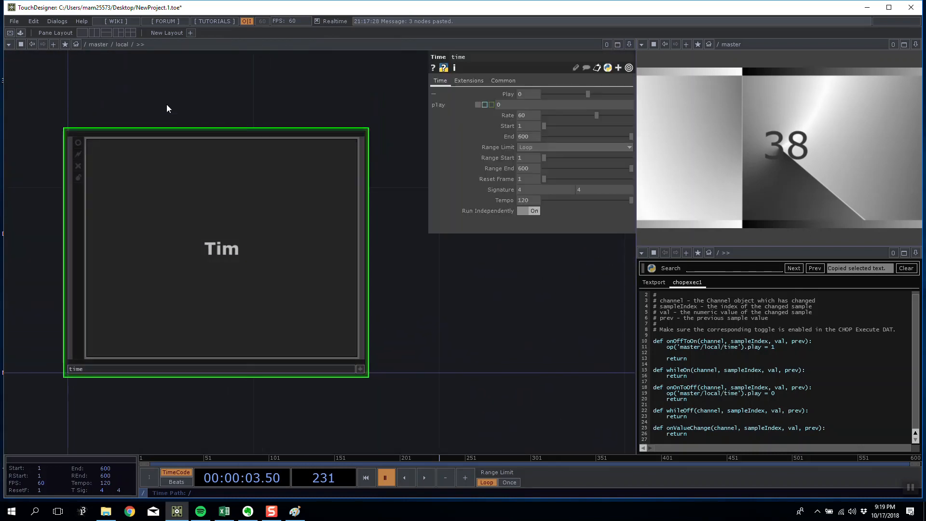
- Switch the root-level button on so master plays, and delete the button, its null and the CHOP Execute DAT
scroll(502, 298, down, 8)
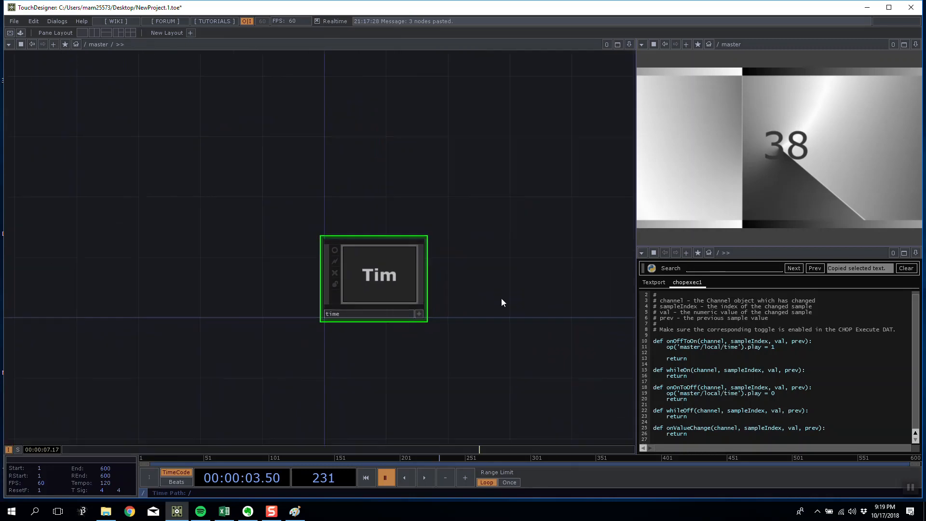
scroll(53, 172, down, 7)
scroll(98, 215, down, 4)
drag(161, 178, 233, 238)
scroll(251, 247, down, 4)
click(130, 179)
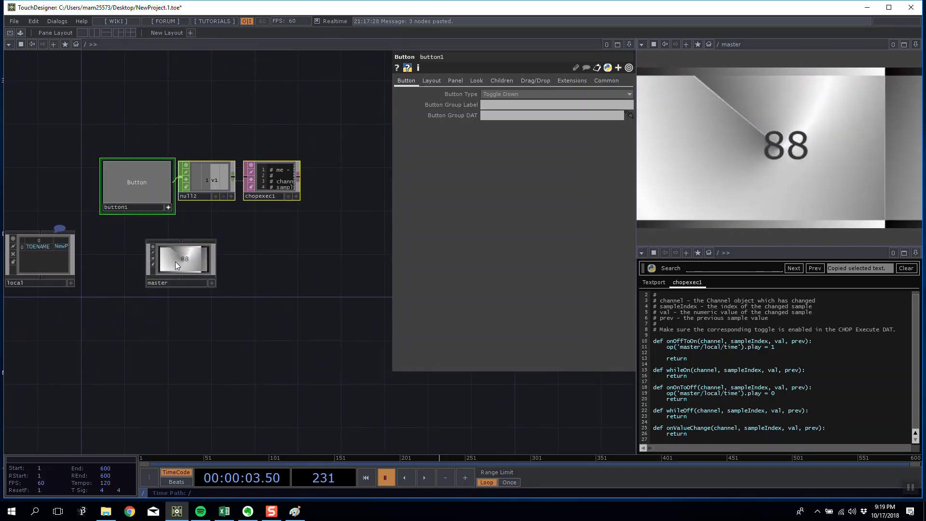
drag(182, 261, 204, 265)
key(Delete)
- Inside master, create a Container component above the existing nodes and name it second_level
scroll(222, 280, up, 6)
key(p)
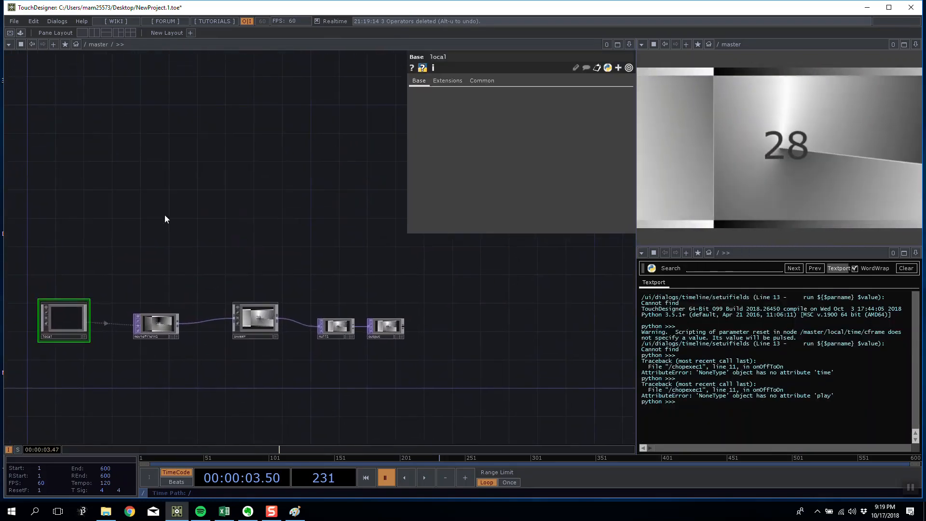
key(Tab)
click(71, 136)
click(157, 230)
scroll(135, 259, up, 3)
text(second_level)
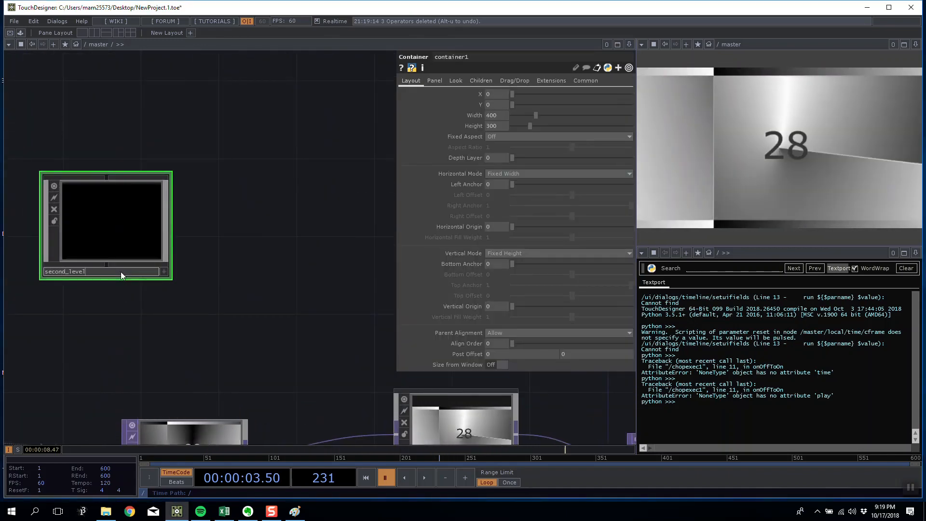
click(236, 299)
- Copy the moviefilein1, INVERT, null1 and output nodes from master and paste them inside second_level
drag(141, 228, 214, 264)
scroll(198, 250, up, 6)
scroll(207, 289, down, 6)
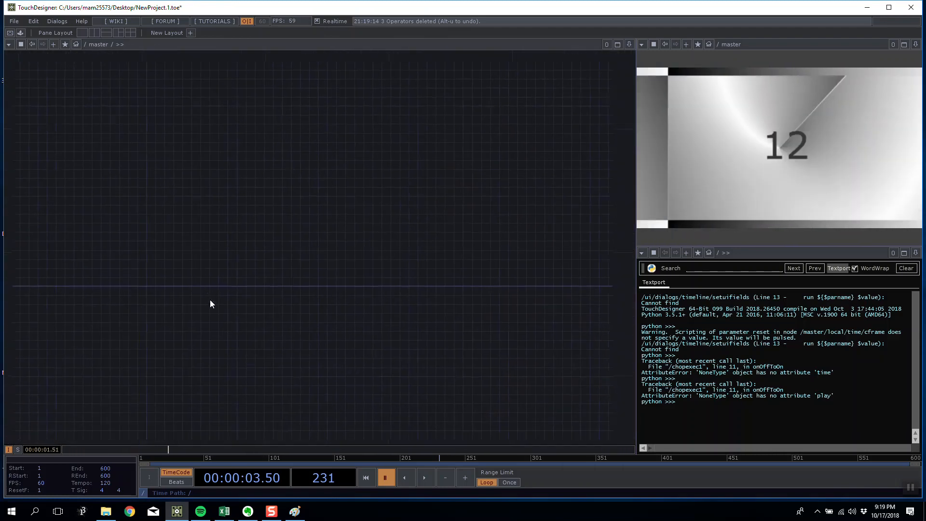
key(p)
scroll(336, 402, down, 8)
drag(345, 403, 176, 352)
key(ctrl+c)
click(191, 322)
key(i)
key(ctrl+v)
scroll(203, 340, up, 10)
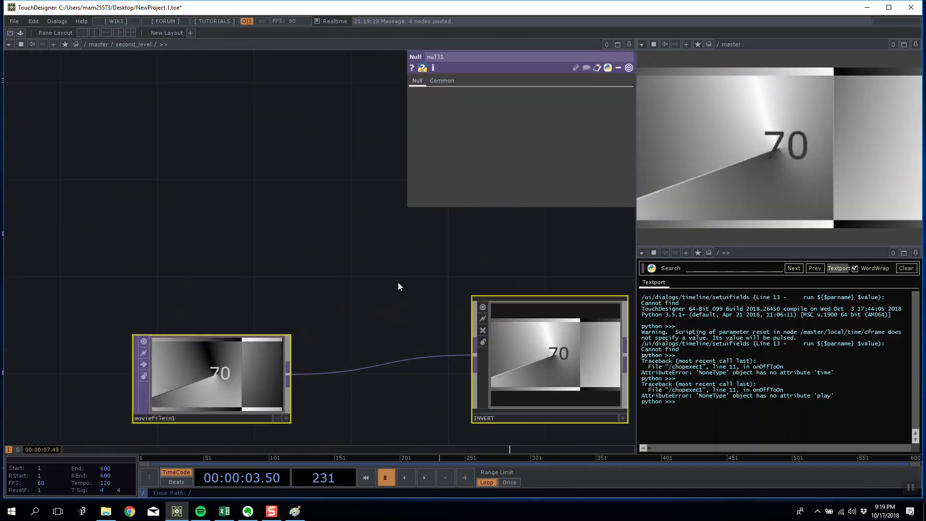
- Connect moviefilein1 directly to null1 inside second_level, delete INVERT, and move the movie node next to null1
drag(417, 290, 296, 294)
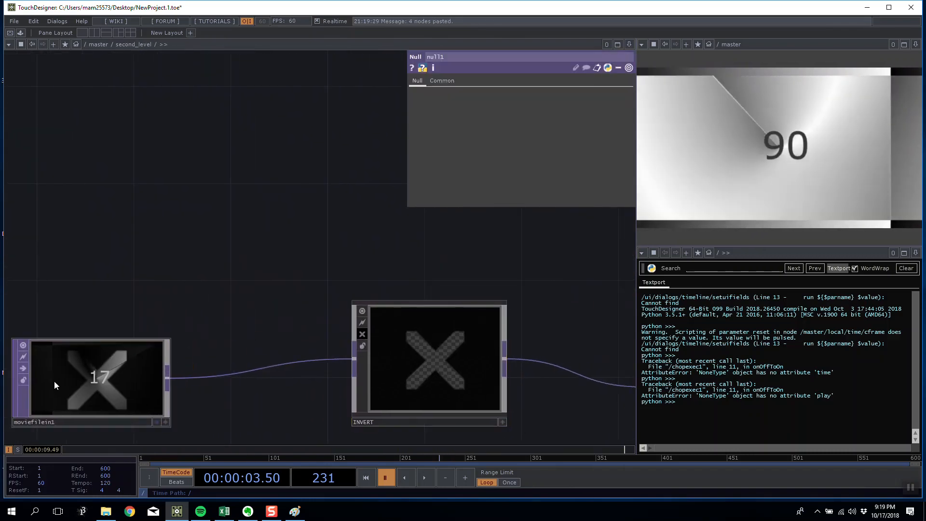
drag(44, 378, 111, 349)
drag(314, 259, 228, 264)
middle_drag(92, 236, 128, 247)
scroll(128, 247, up, 2)
right_drag(128, 246, 359, 330)
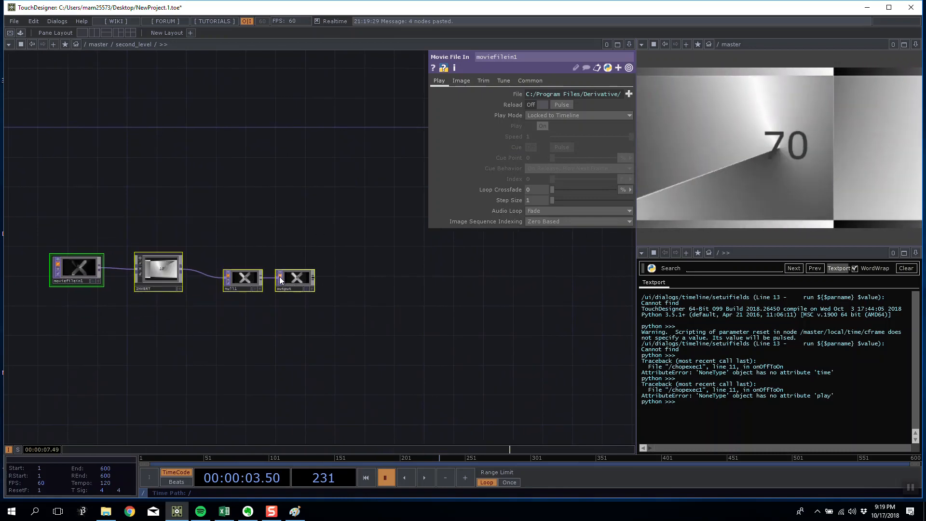
scroll(219, 282, up, 5)
scroll(203, 265, down, 3)
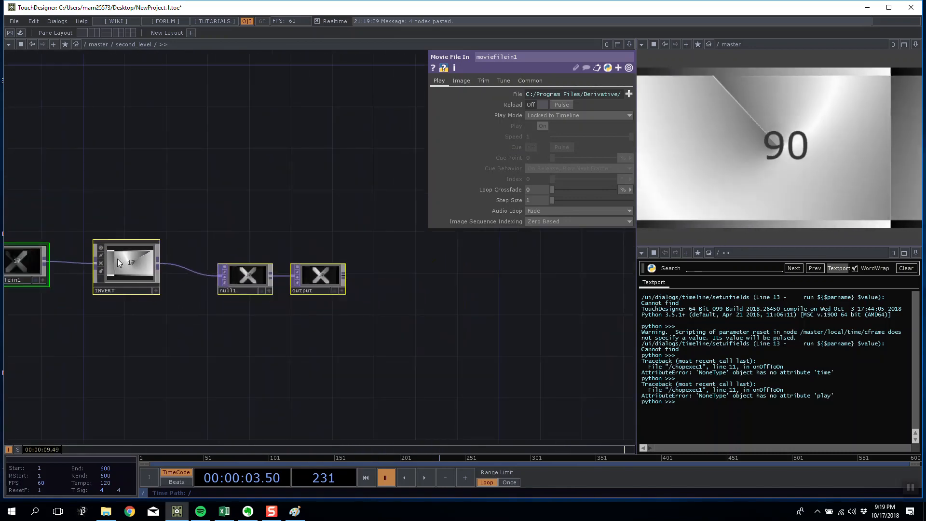
drag(81, 234, 130, 237)
click(151, 265)
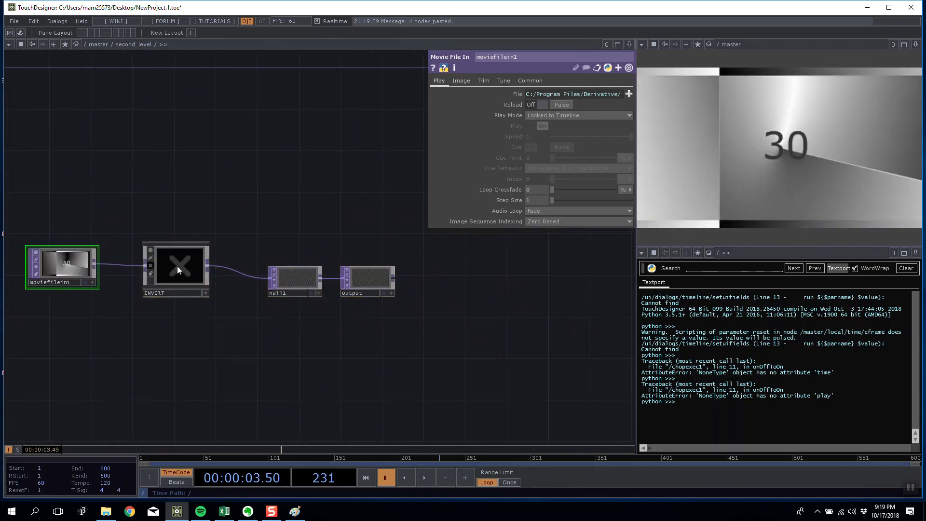
drag(95, 264, 271, 278)
drag(183, 265, 181, 222)
key(Delete)
drag(78, 266, 223, 287)
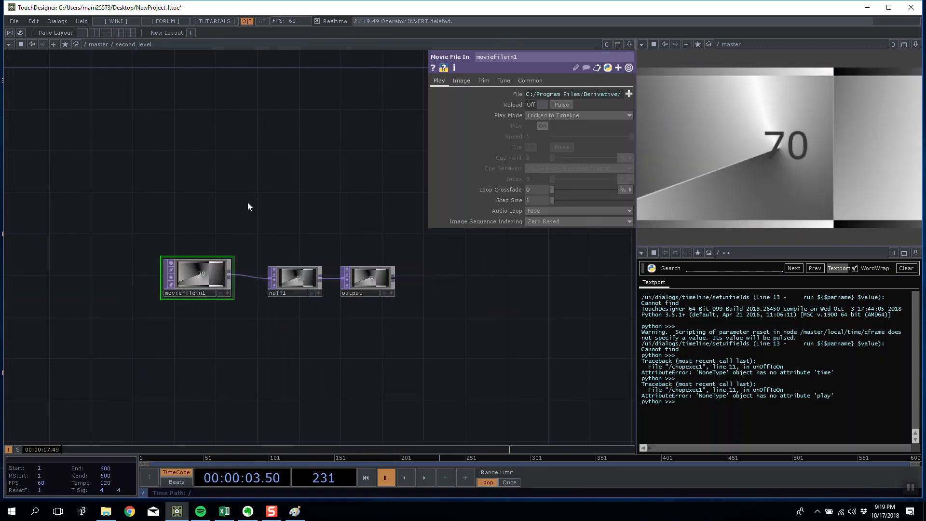
- Go up to master and set second_level's Background TOP to the output node inside it
scroll(230, 282, down, 3)
scroll(229, 283, down, 5)
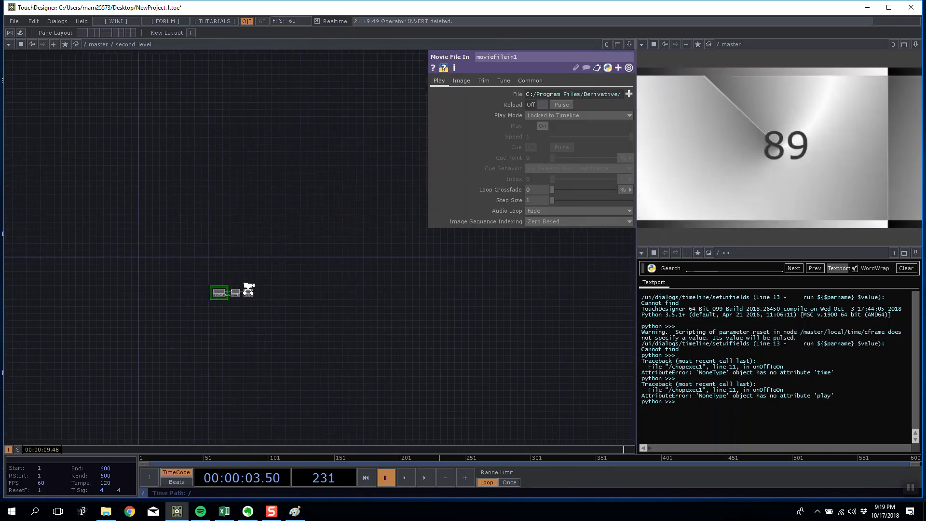
click(456, 80)
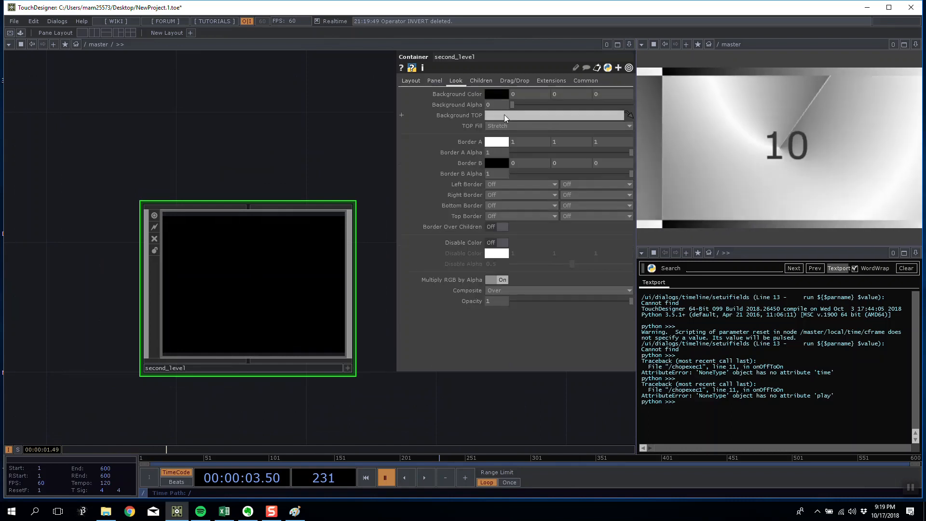
click(508, 115)
text(./out1)
key(Return)
- Offset the second_level container to X 211 and Y 688 in the master panel
click(411, 80)
drag(508, 98, 557, 106)
drag(324, 129, 282, 158)
- Give the second_level container its own local time component
scroll(351, 182, down, 3)
drag(277, 239, 310, 251)
right_click(321, 258)
click(341, 279)
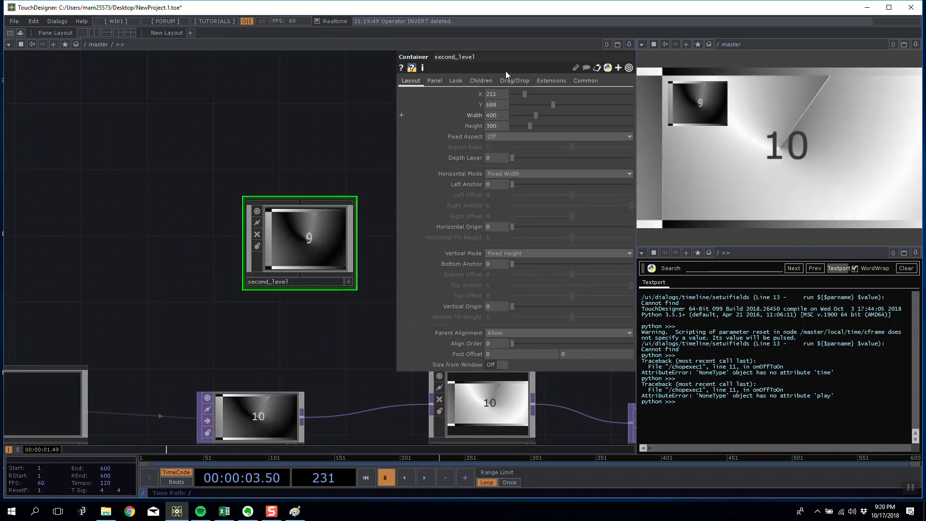
- Create a Slider component above second_level and attach a Null CHOP to its output
double_click(231, 116)
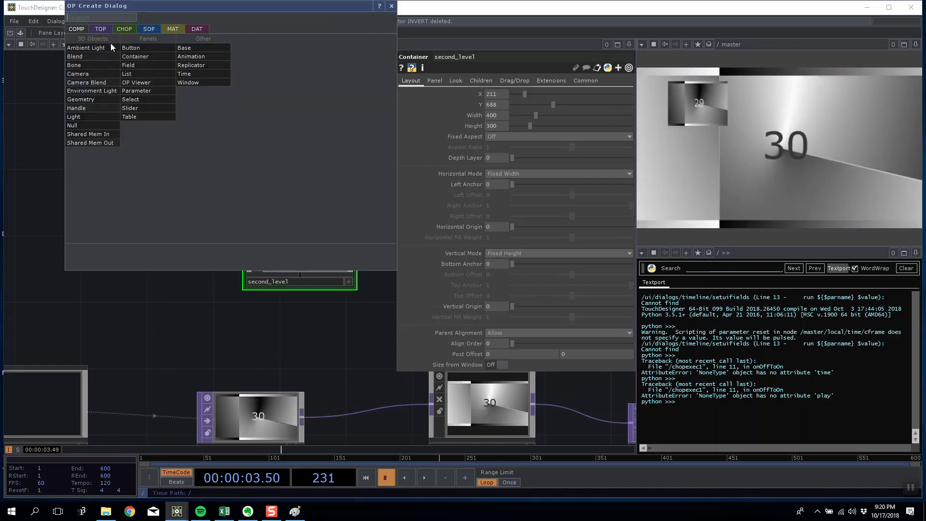
click(130, 108)
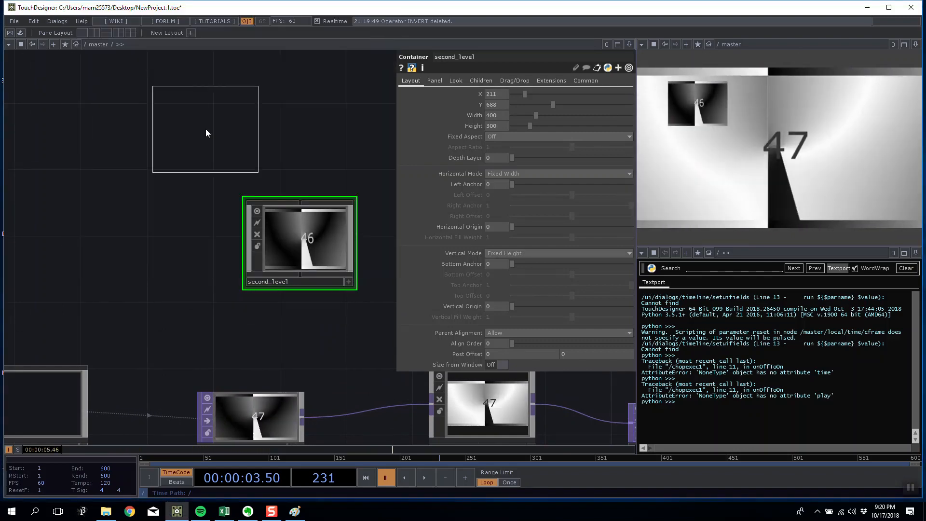
click(245, 138)
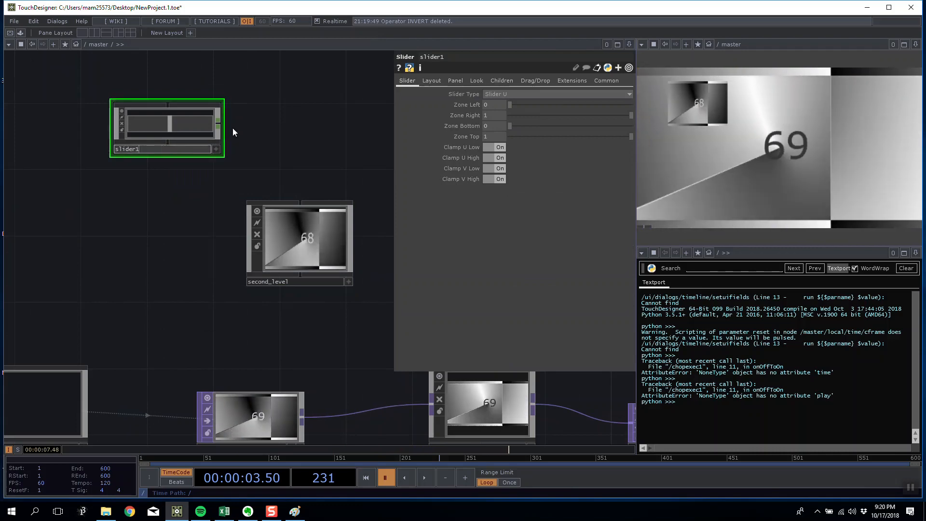
double_click(233, 129)
click(249, 117)
click(278, 126)
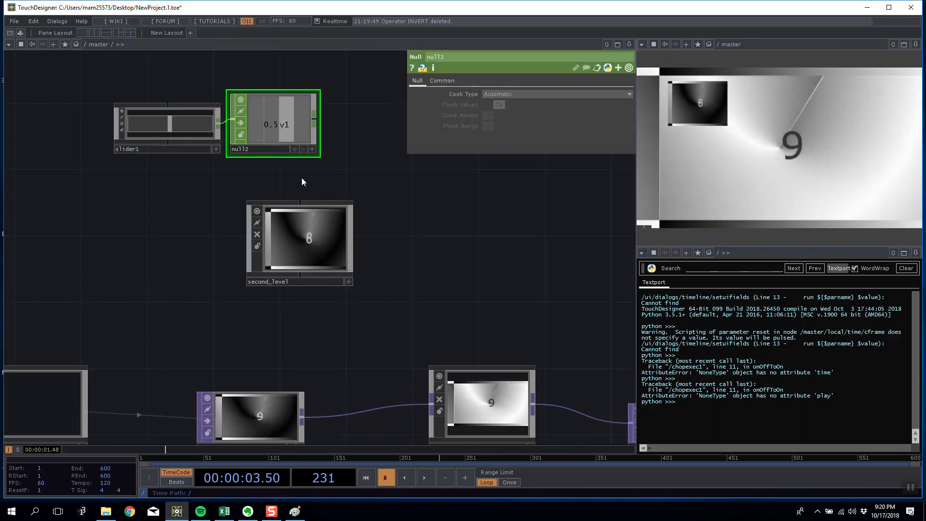
drag(361, 155, 311, 171)
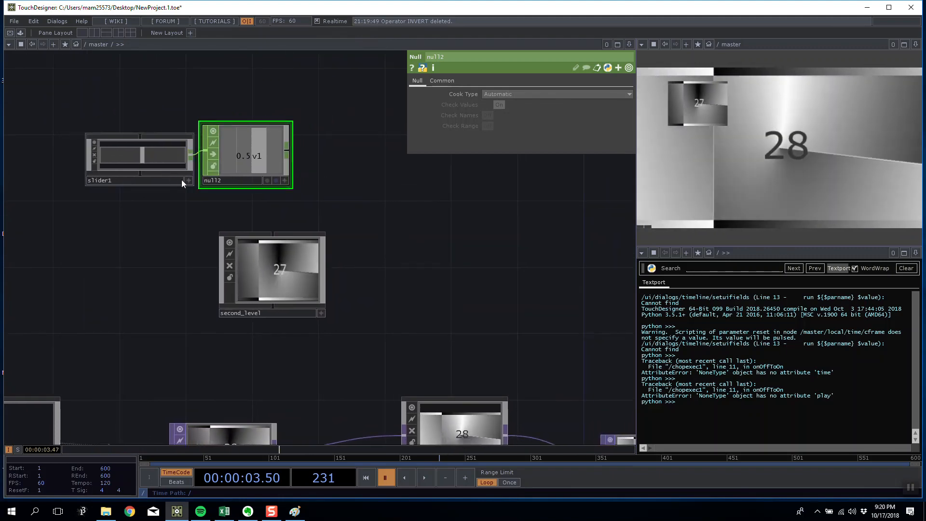
- Attach a CHOP Execute DAT to the slider's null and line it up beside it
right_click(286, 154)
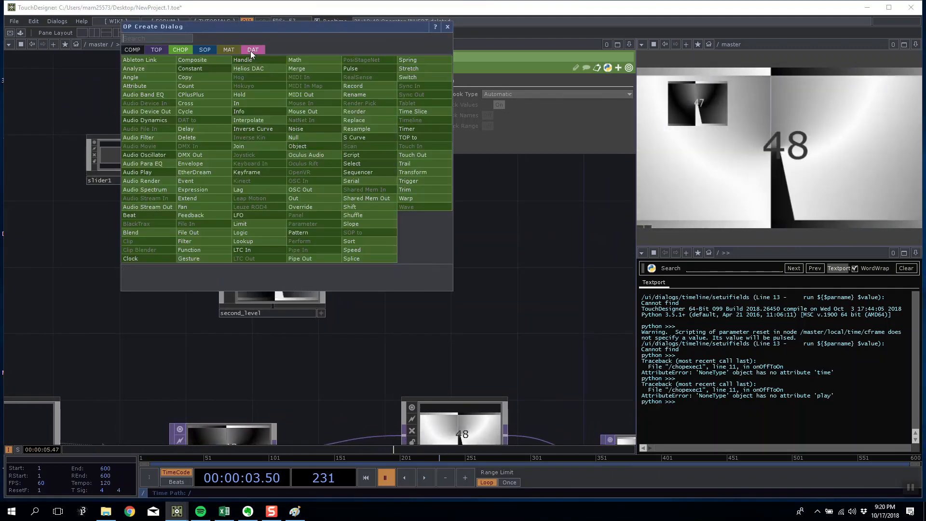
click(250, 50)
click(150, 62)
click(350, 148)
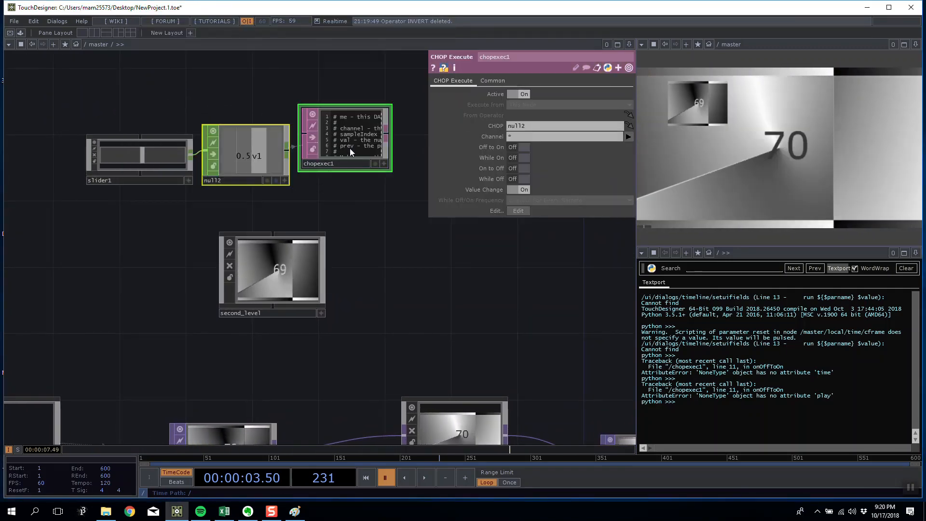
drag(351, 150, 346, 157)
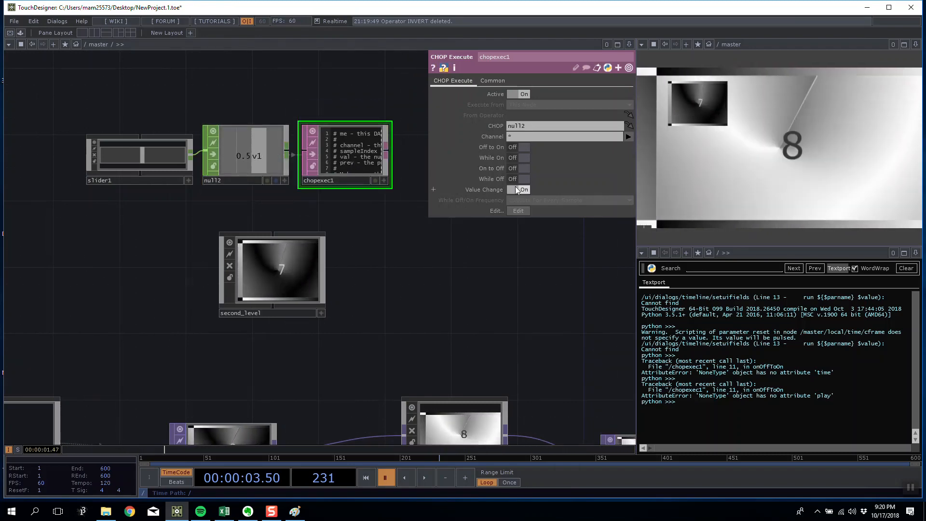
- Open the CHOP Execute script for editing and reduce it to the onValueChange callback, with an empty line before return
right_click(350, 149)
click(375, 163)
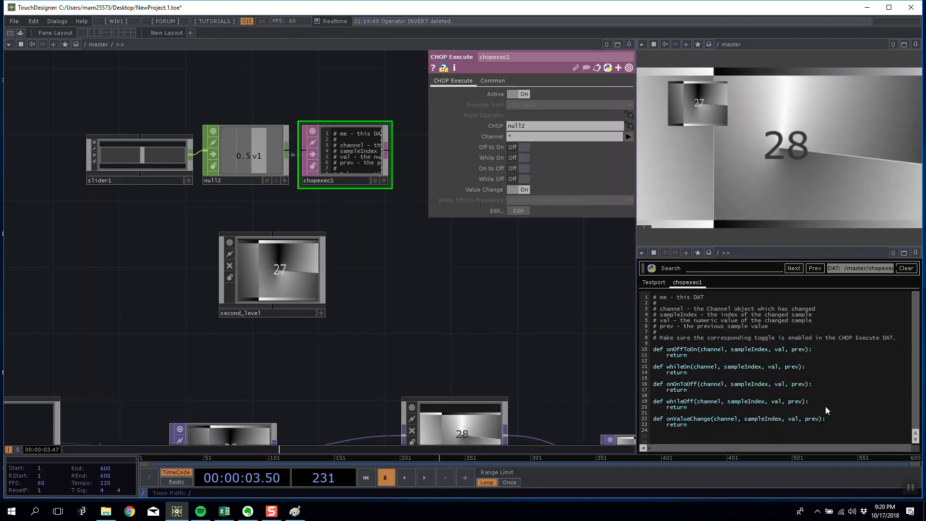
drag(827, 411, 653, 297)
key(BackSpace)
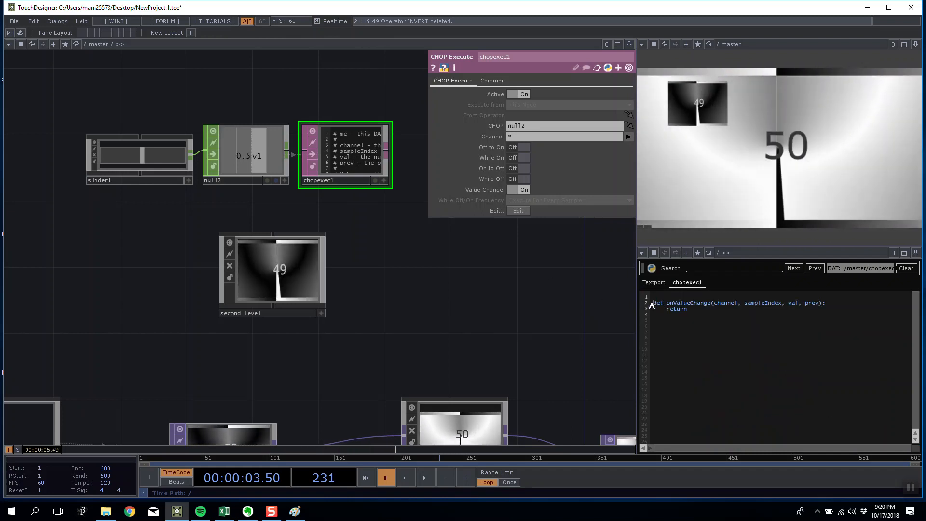
key(Home)
key(Return)
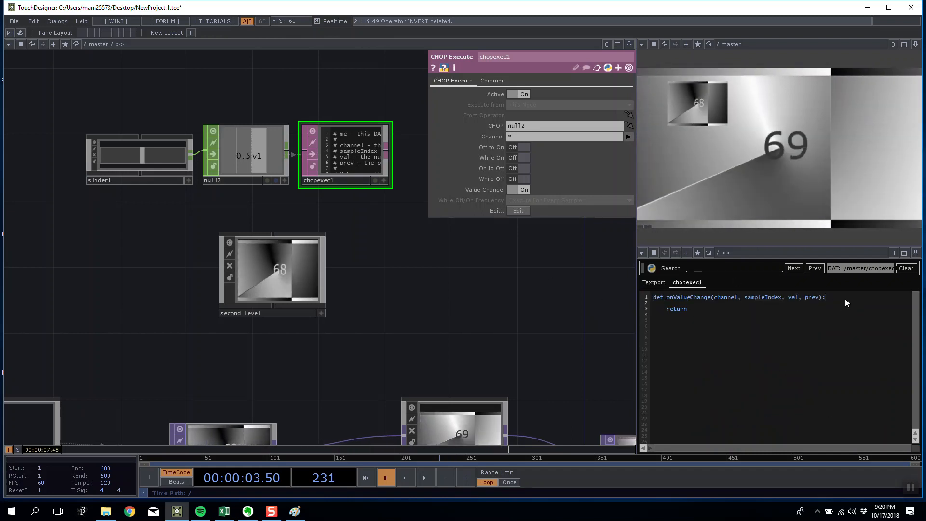
- Add the line op('second_level/local/time').play = val to the onValueChange callback
text(op()
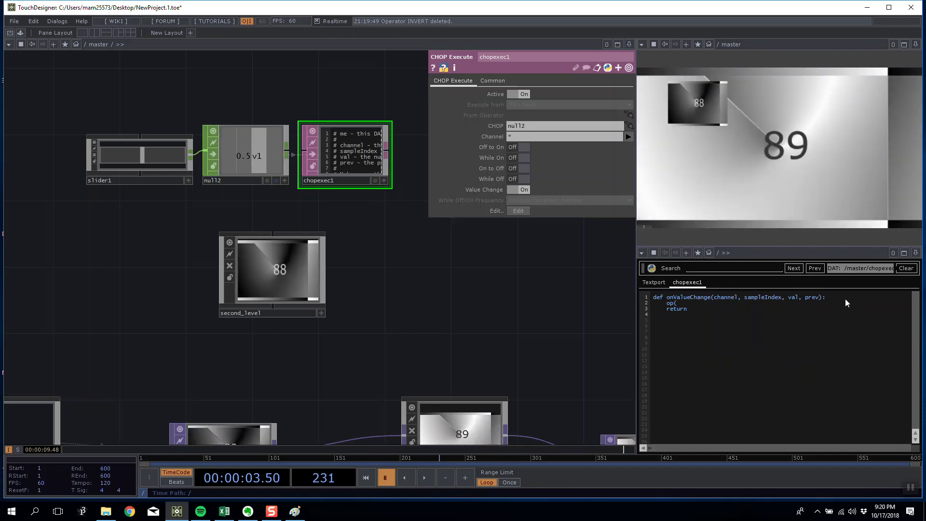
text('second)
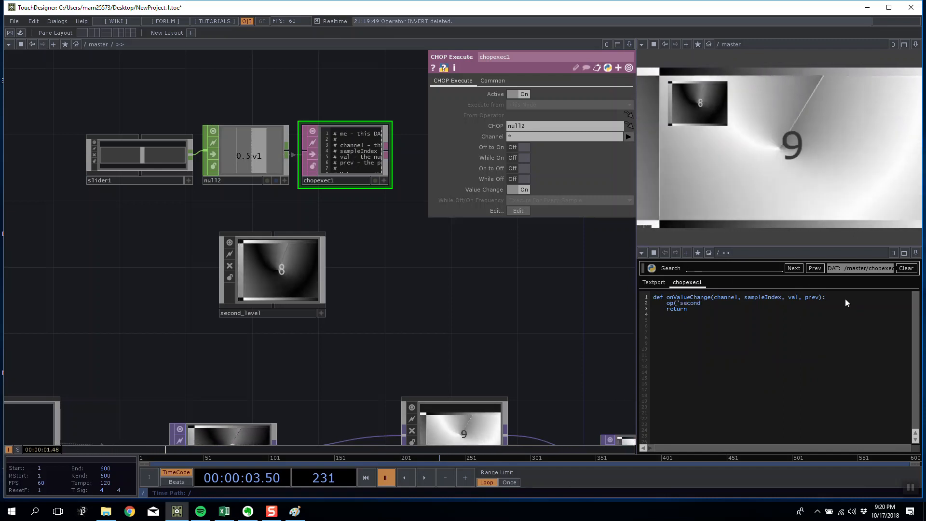
text(_level)
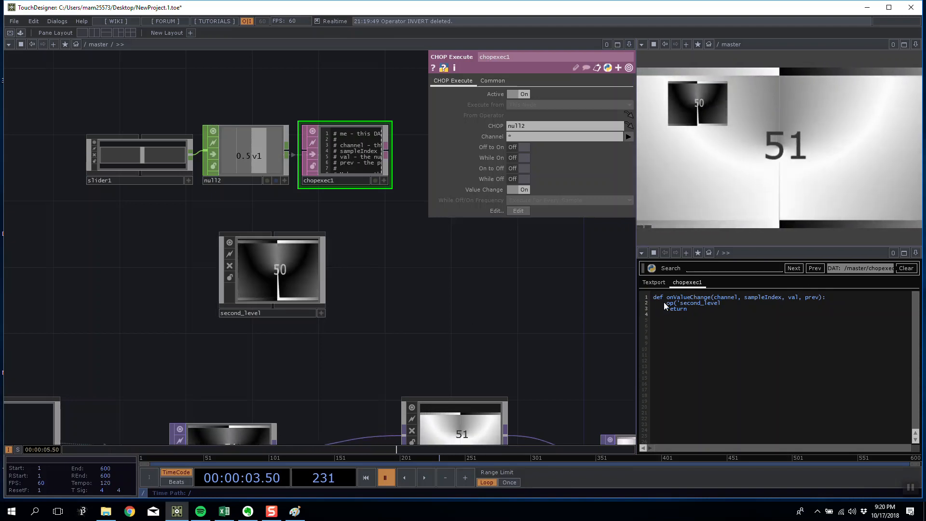
scroll(253, 269, up, 5)
text(/locl)
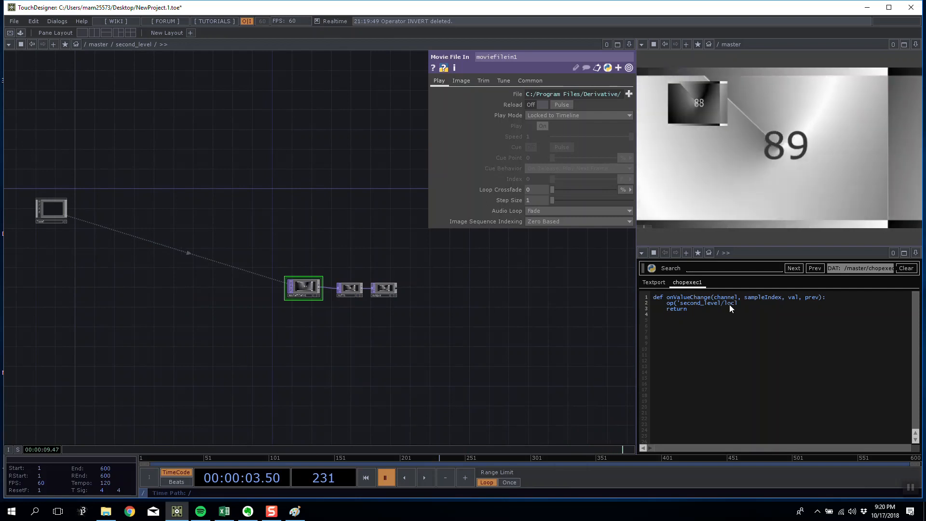
key(BackSpace)
text(al)
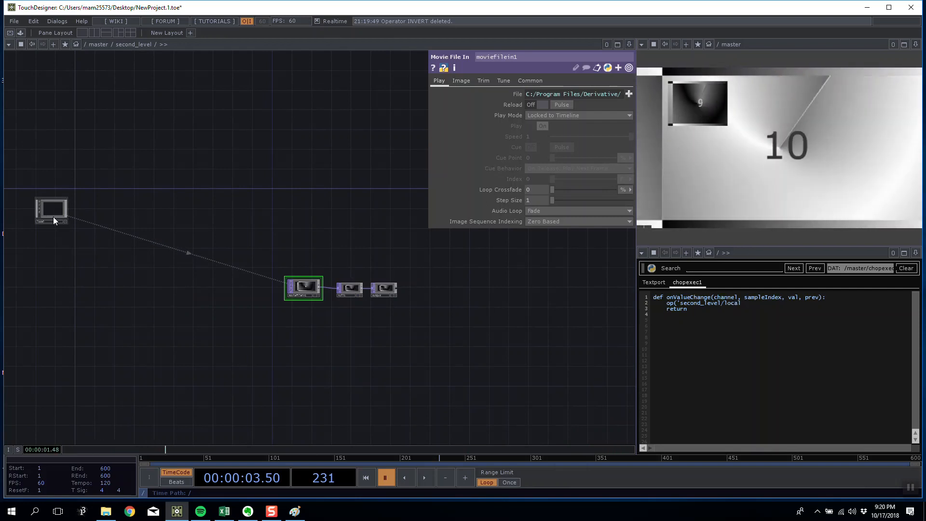
scroll(53, 216, up, 5)
scroll(246, 282, up, 4)
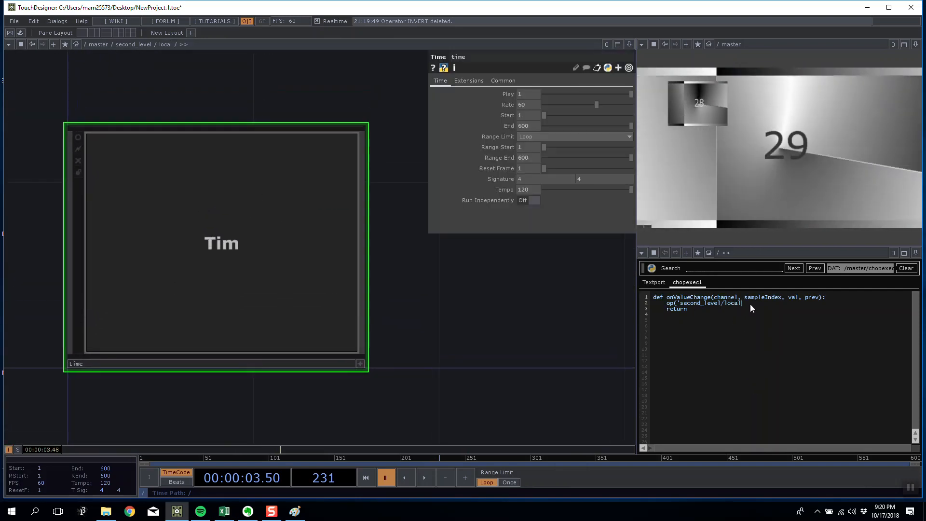
text(/time'))
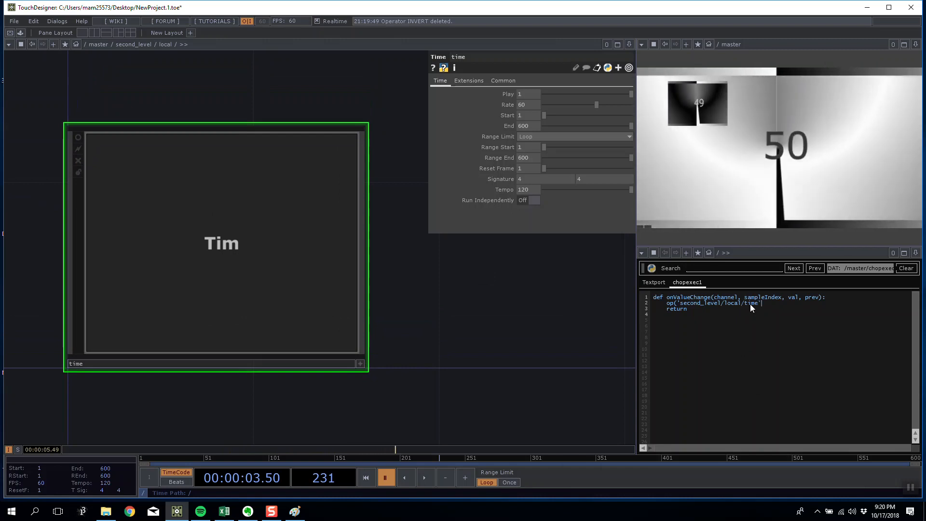
text(.)
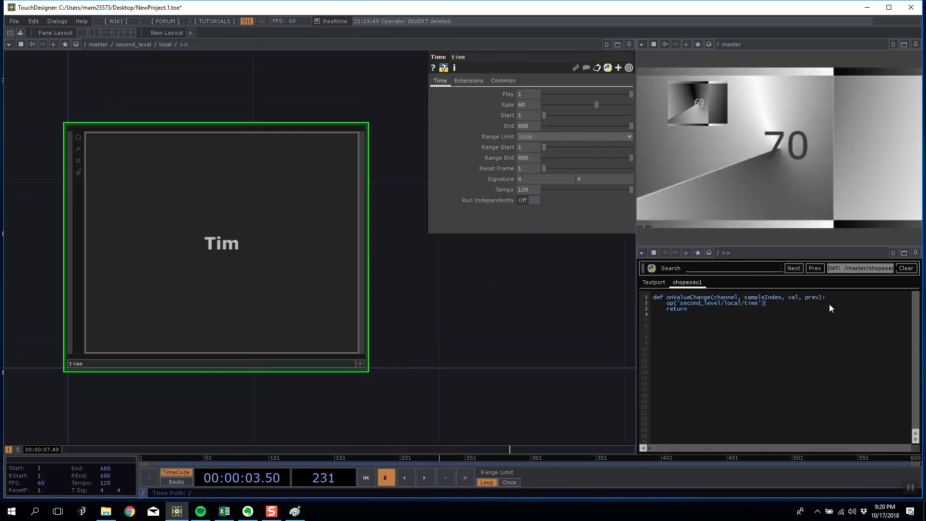
text(play = val)
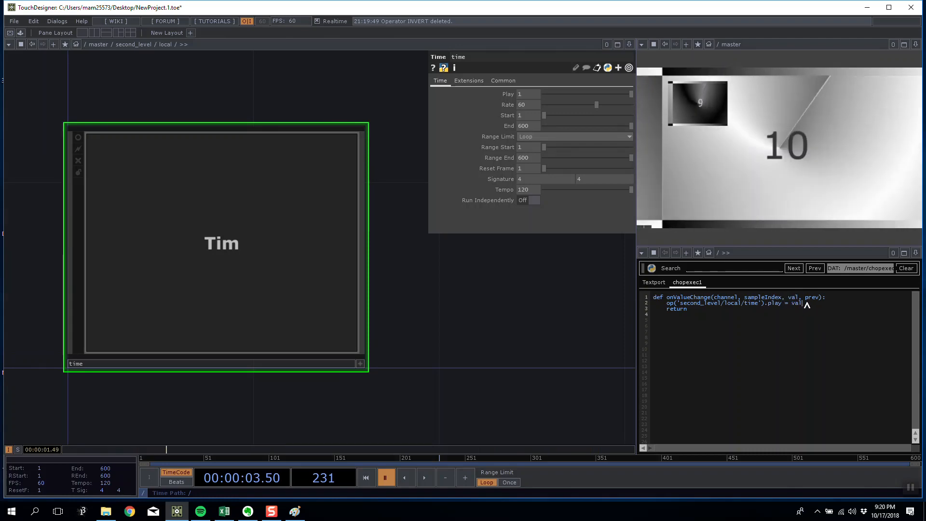
drag(804, 298, 803, 304)
- Lay out slider1 at X 183, Y 389 with width 465 and height 131, and move its knob to about 0.68
scroll(520, 310, down, 3)
scroll(505, 302, down, 10)
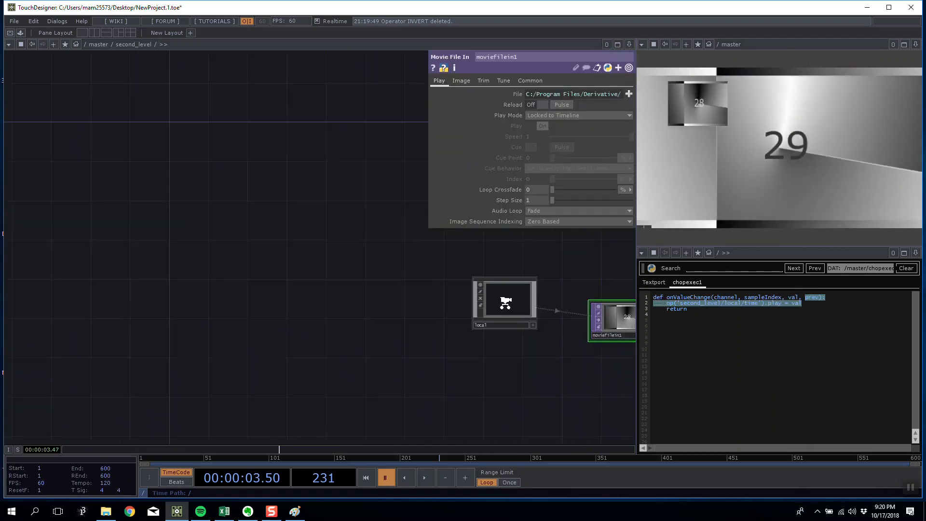
drag(309, 149, 183, 205)
click(160, 175)
click(430, 81)
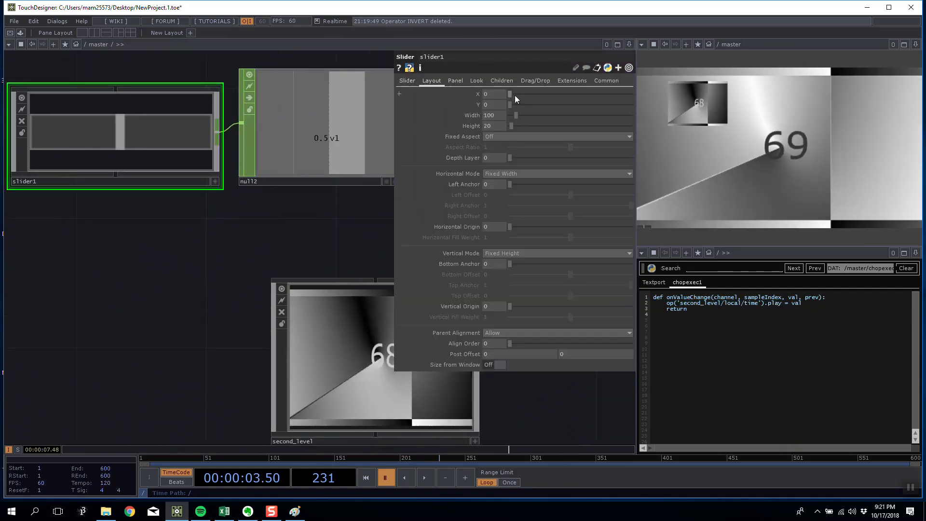
drag(514, 104, 539, 115)
drag(687, 161, 711, 162)
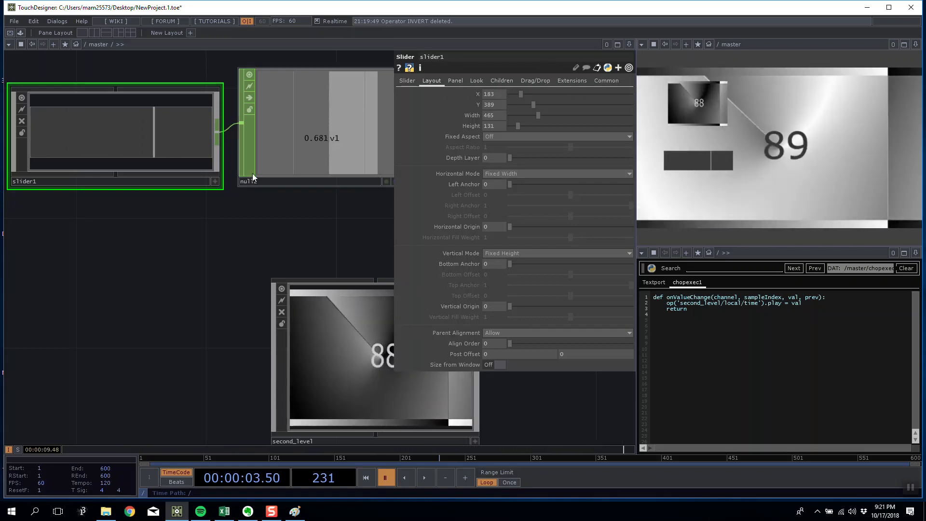
- Try a rate of 124 on second_level's local time component and set it back to 60
scroll(308, 225, down, 6)
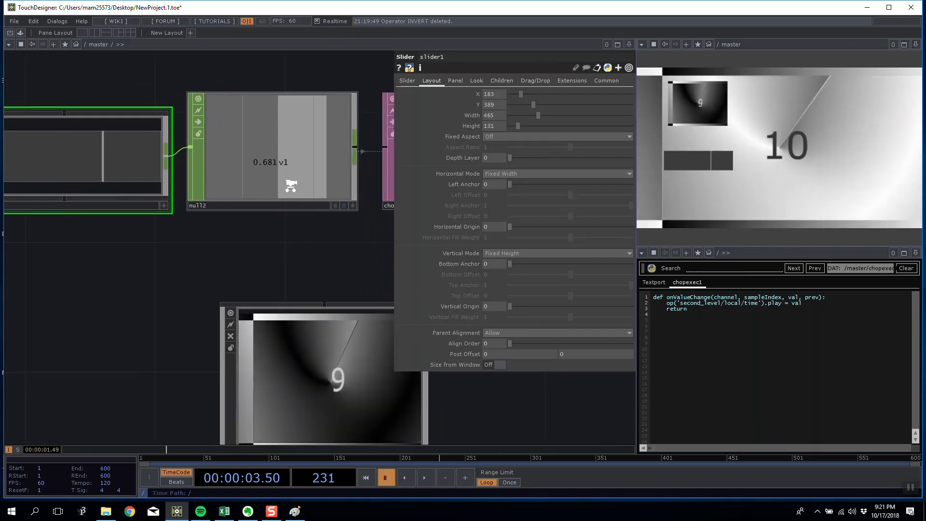
scroll(313, 256, up, 4)
scroll(67, 227, up, 4)
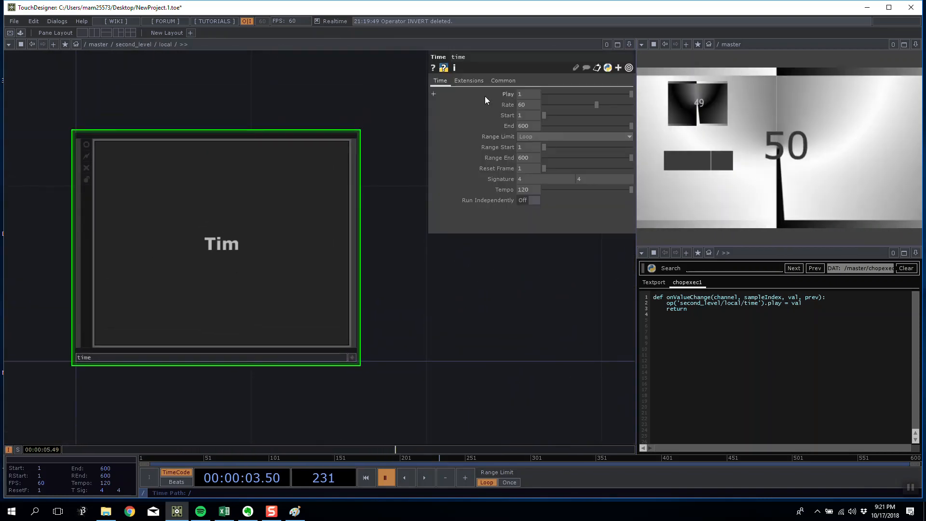
drag(597, 105, 638, 108)
mouse_move(530, 106)
middle_down()
mouse_move(531, 89)
mouse_move(542, 91)
mouse_move(528, 105)
middle_up()
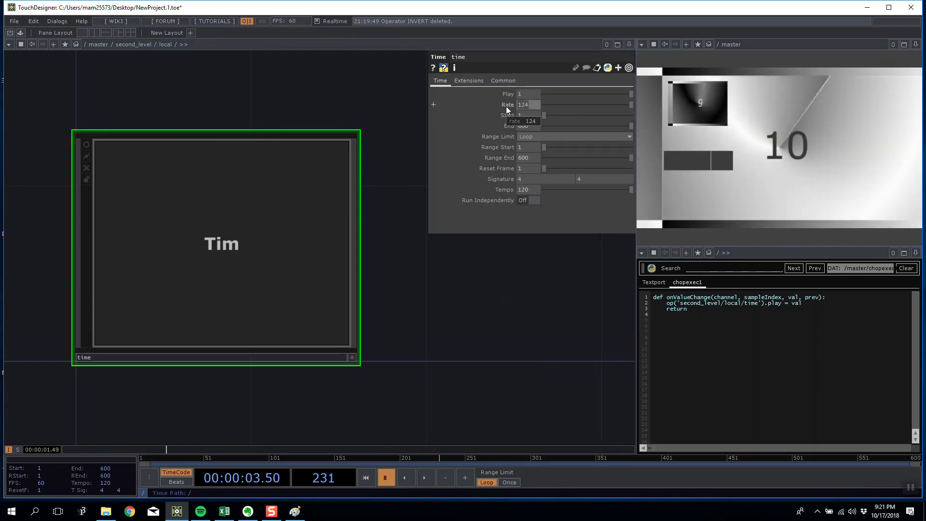
text(60)
key(Return)
click(448, 337)
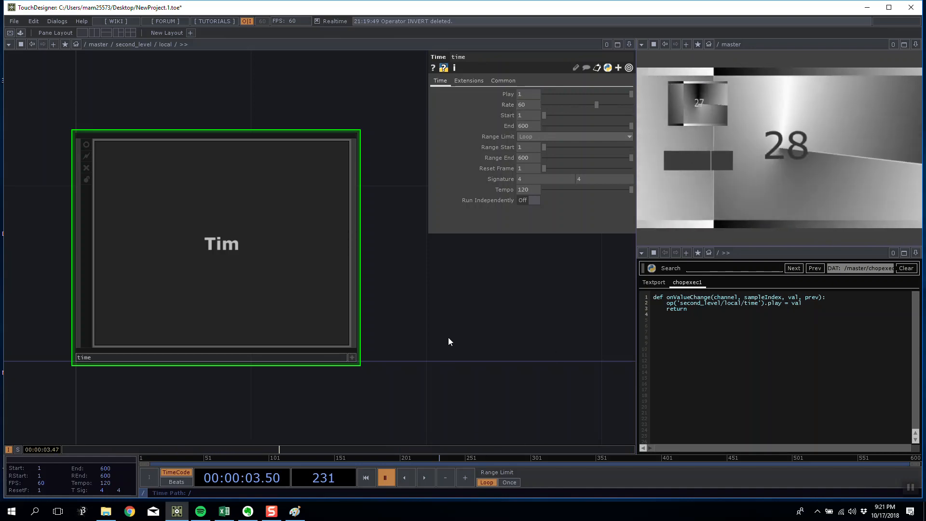
- Start forward playback of the root timeline from inside the second_level network
scroll(455, 343, down, 10)
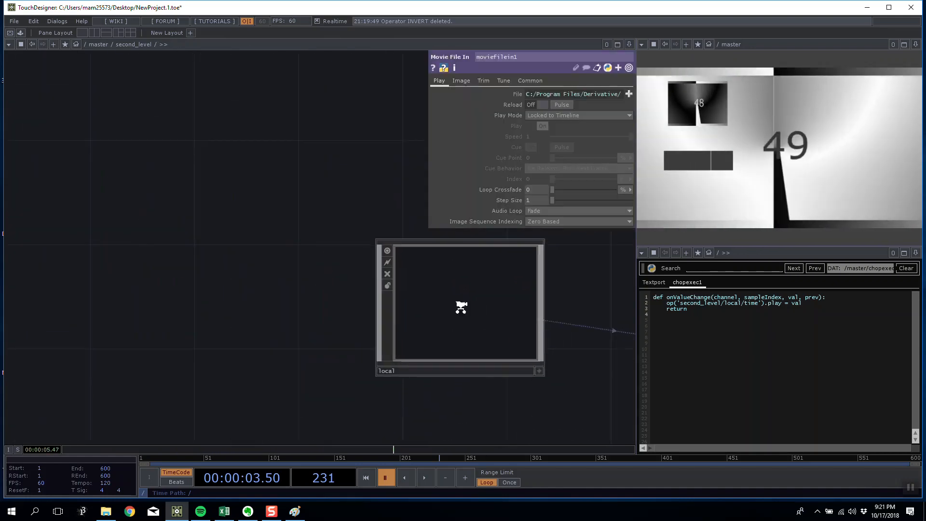
scroll(293, 366, up, 5)
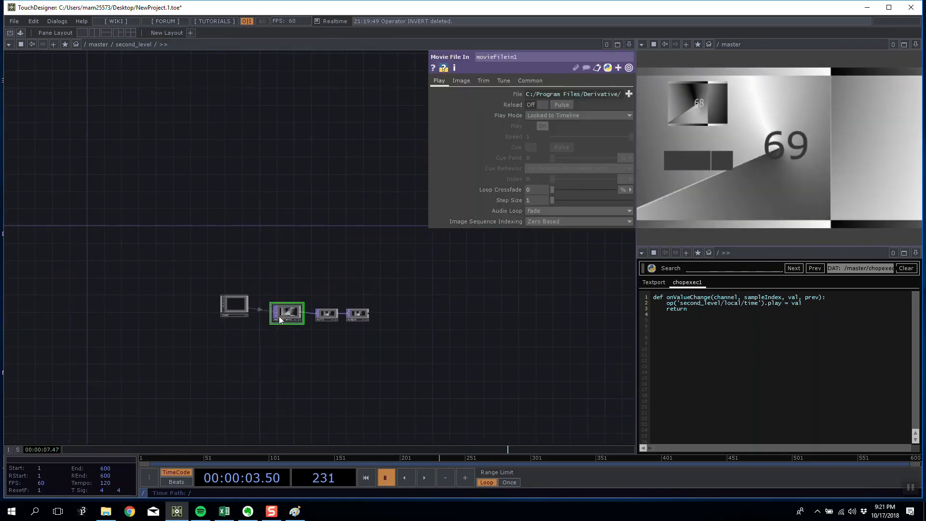
click(424, 478)
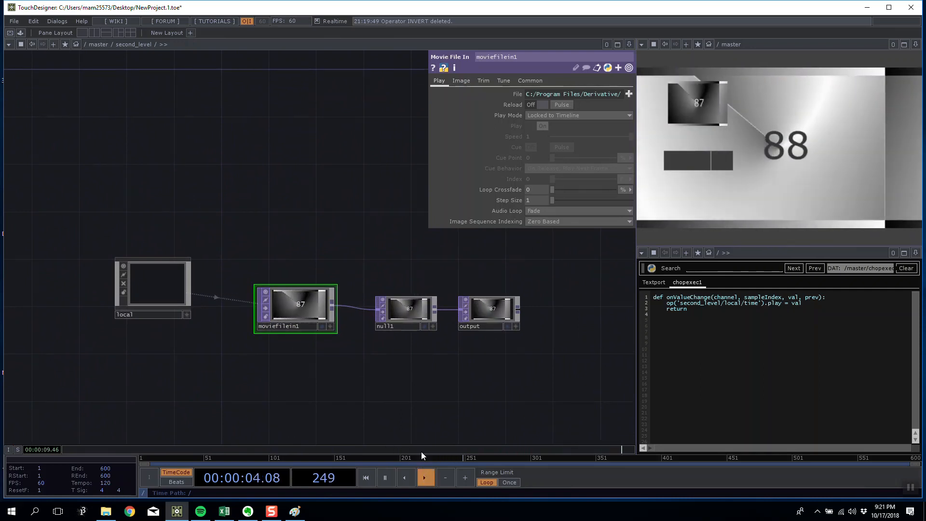
scroll(321, 280, up, 4)
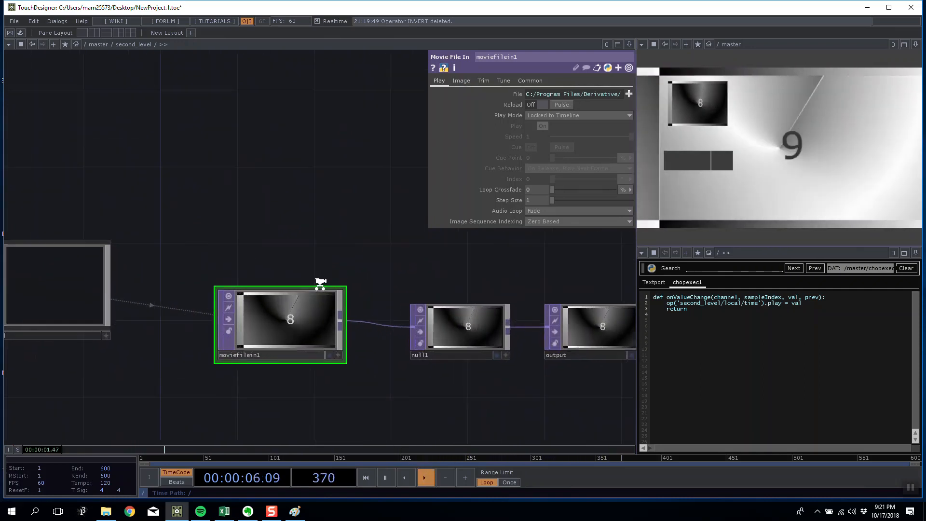
drag(66, 323, 91, 323)
drag(156, 253, 175, 237)
drag(302, 187, 274, 181)
drag(318, 156, 330, 111)
mouse_move(264, 135)
mouse_down()
mouse_move(232, 134)
mouse_move(274, 134)
mouse_up()
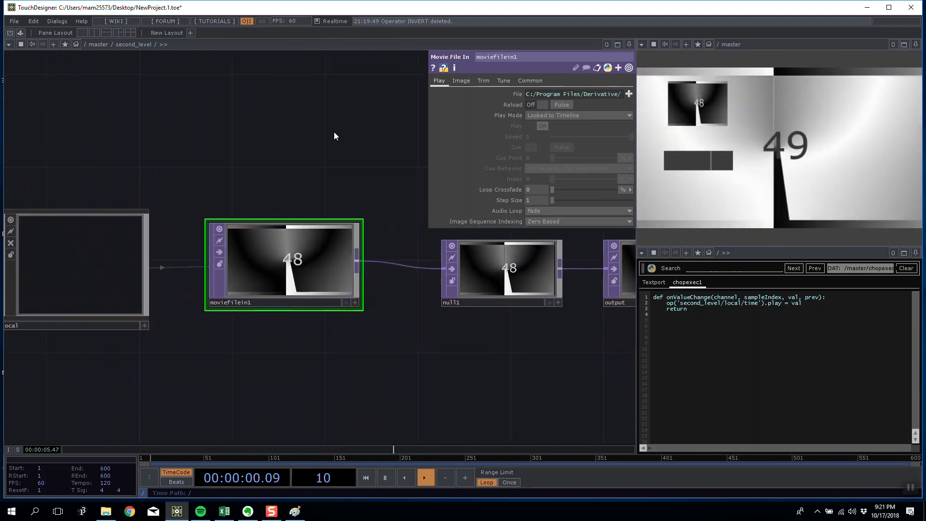
scroll(330, 130, down, 6)
scroll(329, 130, up, 4)
scroll(328, 130, up, 2)
scroll(179, 214, down, 6)
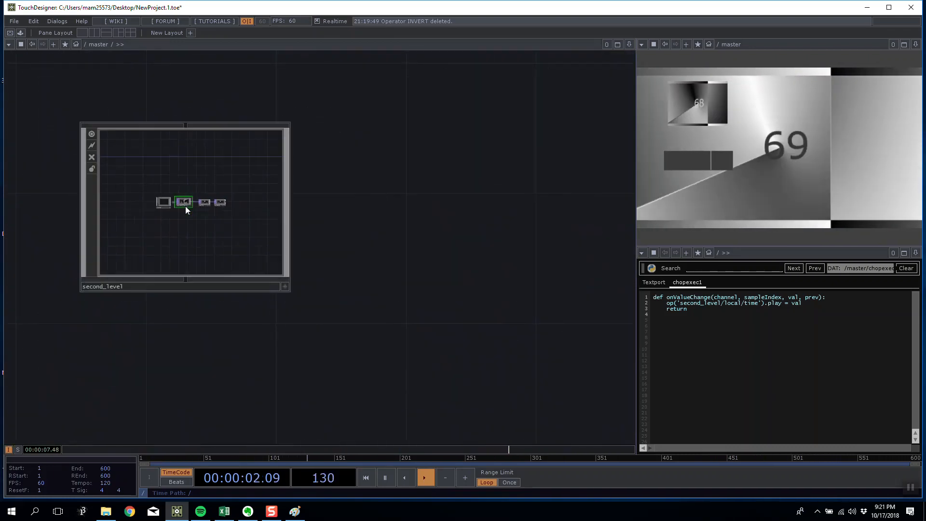
- Shift null2 and chopexec1 away from slider1 and insert a Math CHOP between slider1 and null2
scroll(158, 111, down, 7)
scroll(155, 145, up, 4)
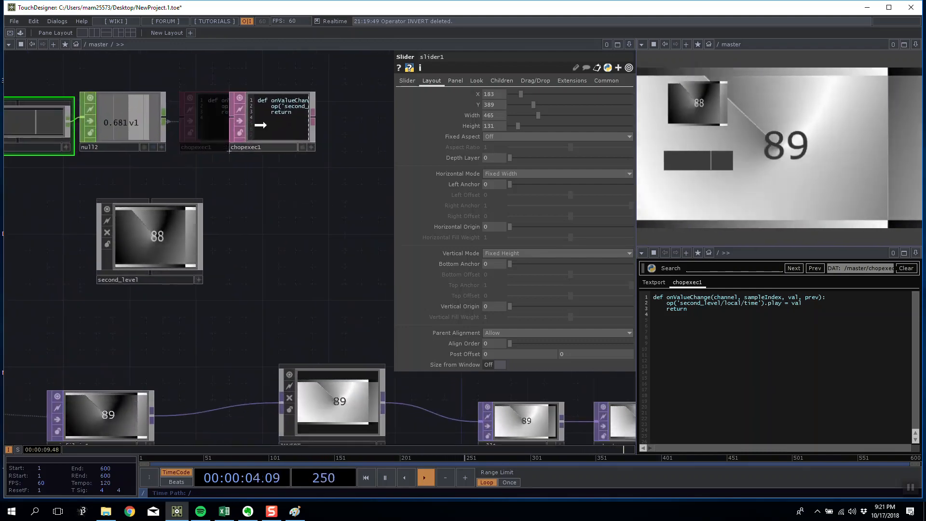
scroll(118, 125, up, 3)
right_click(117, 124)
click(147, 111)
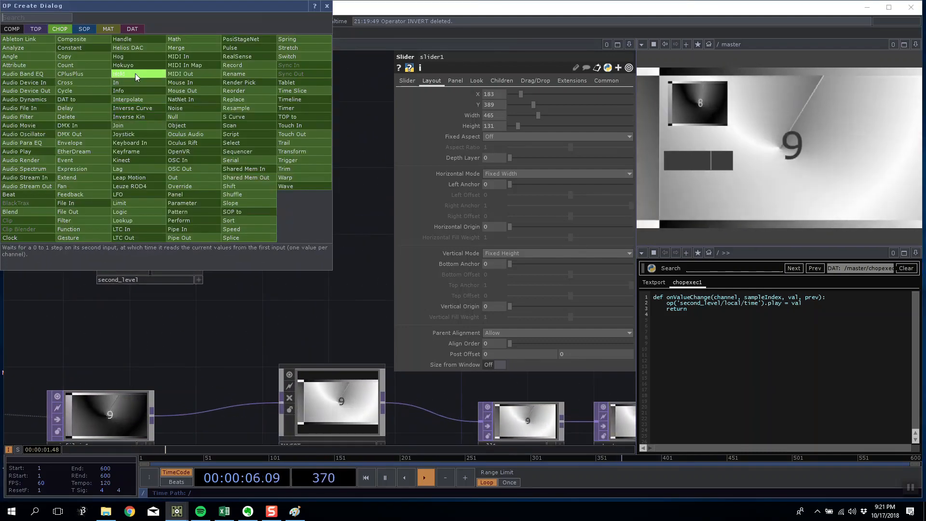
click(129, 42)
click(130, 162)
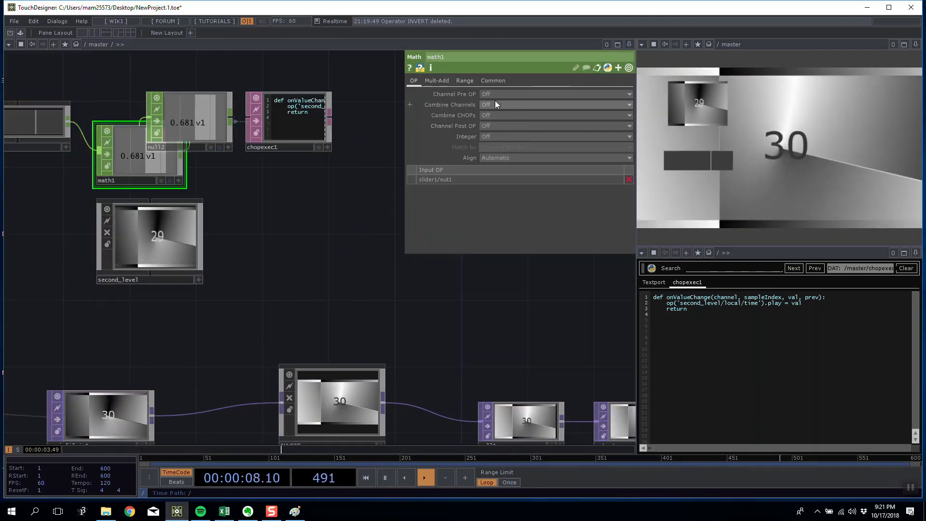
- Set the Math CHOP's To Range to -1 and 1
click(464, 80)
click(508, 104)
text(-1)
key(Return)
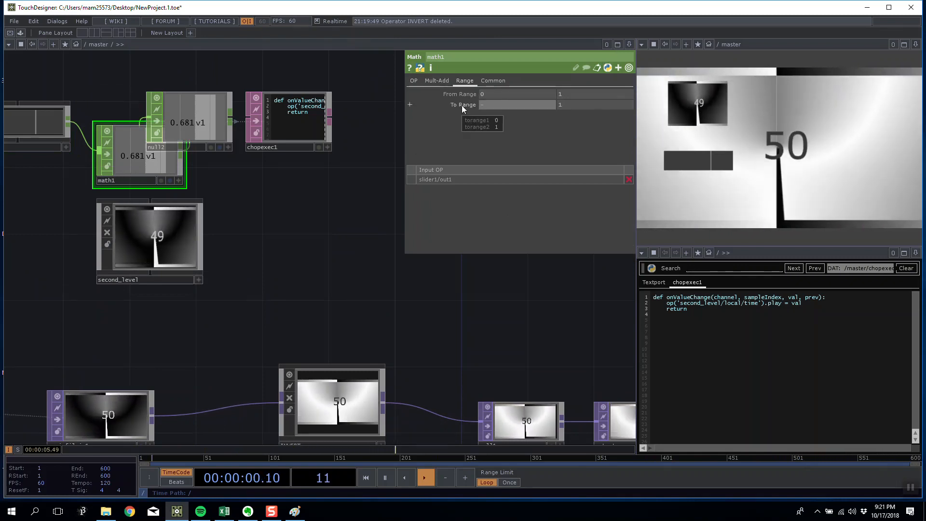
- Lower the slider to its minimum and space out null2 and chopexec1 beside math1
drag(204, 193, 258, 194)
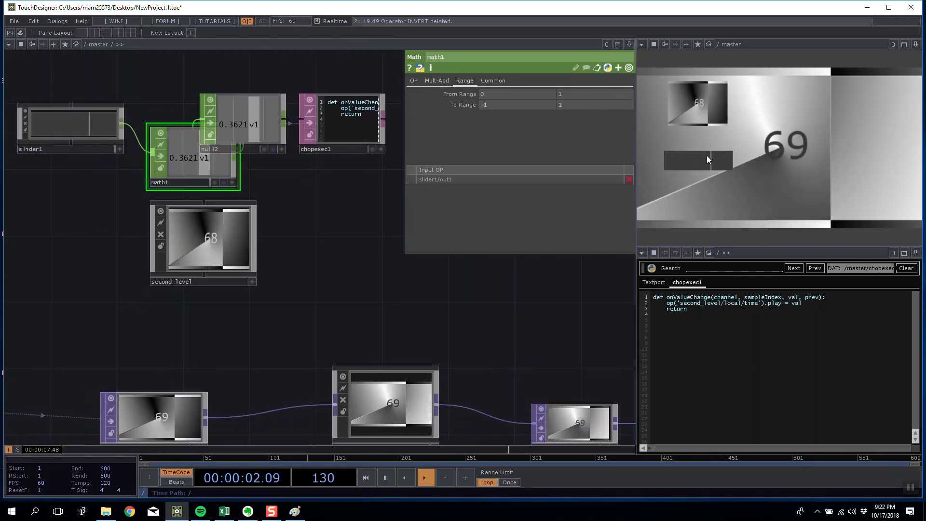
drag(262, 141, 311, 157)
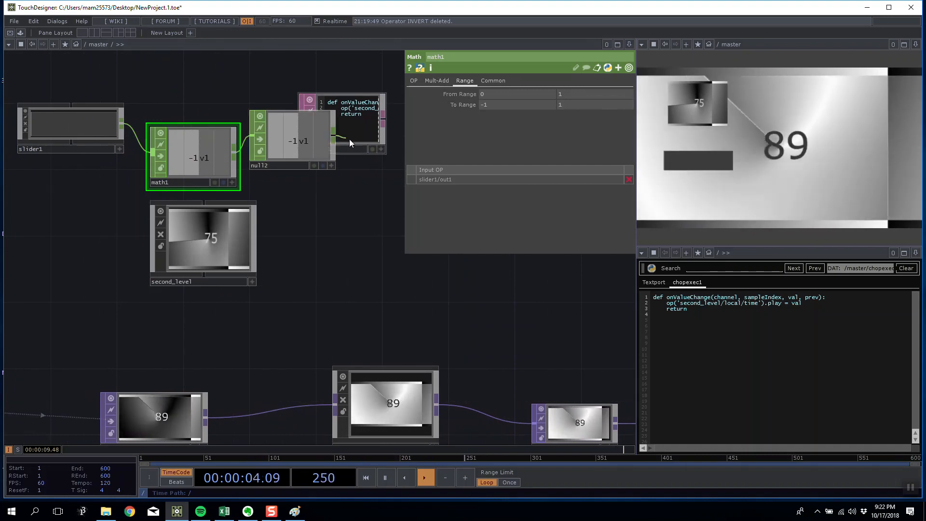
drag(348, 114, 399, 147)
- Try Play values of -1 and 0 on second_level's local time component and move the panel slider back to its minimum
scroll(182, 255, up, 6)
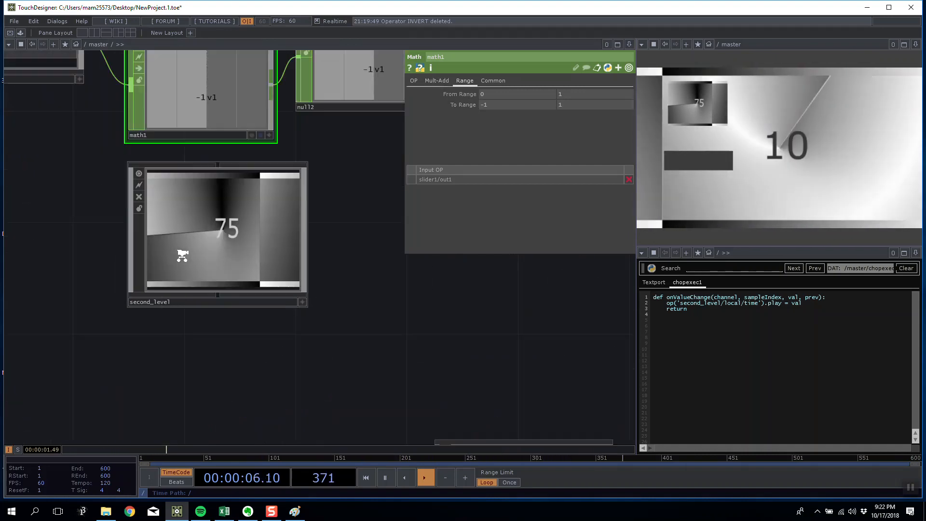
scroll(60, 250, up, 5)
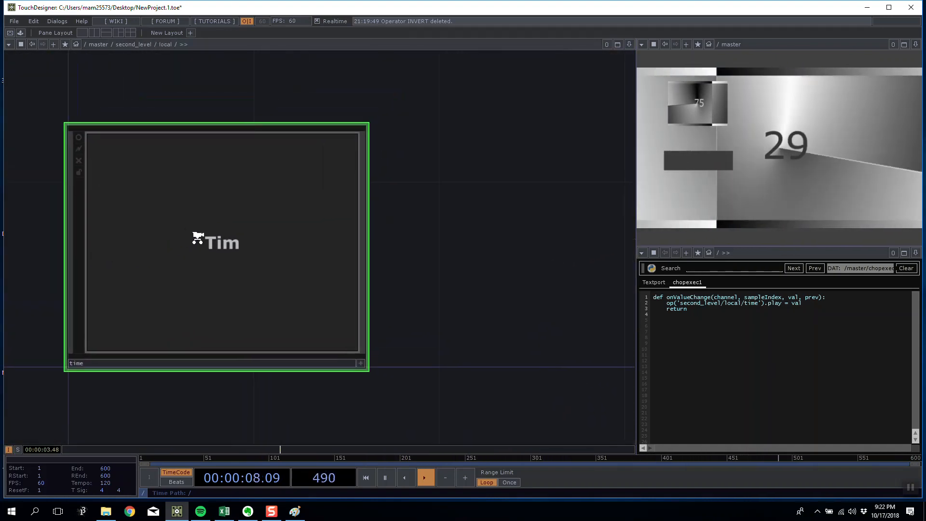
scroll(338, 117, down, 5)
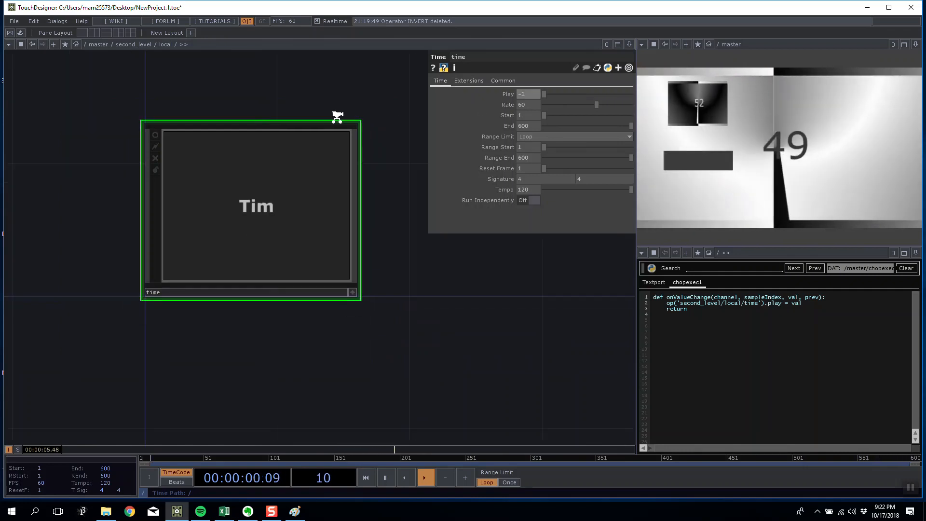
scroll(338, 125, up, 6)
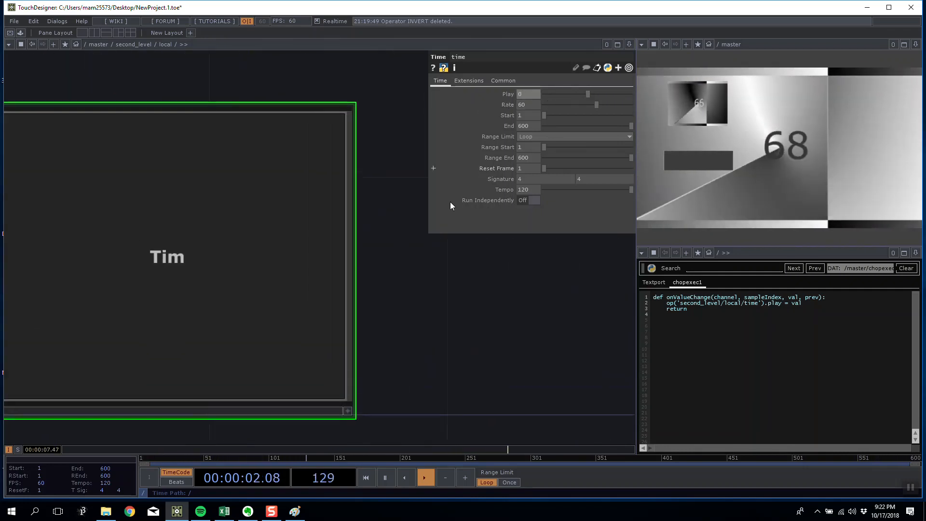
scroll(450, 208, down, 3)
drag(682, 160, 564, 164)
- Add a print(val) line below the play assignment in chopexec1's onValueChange callback in master
scroll(438, 306, down, 6)
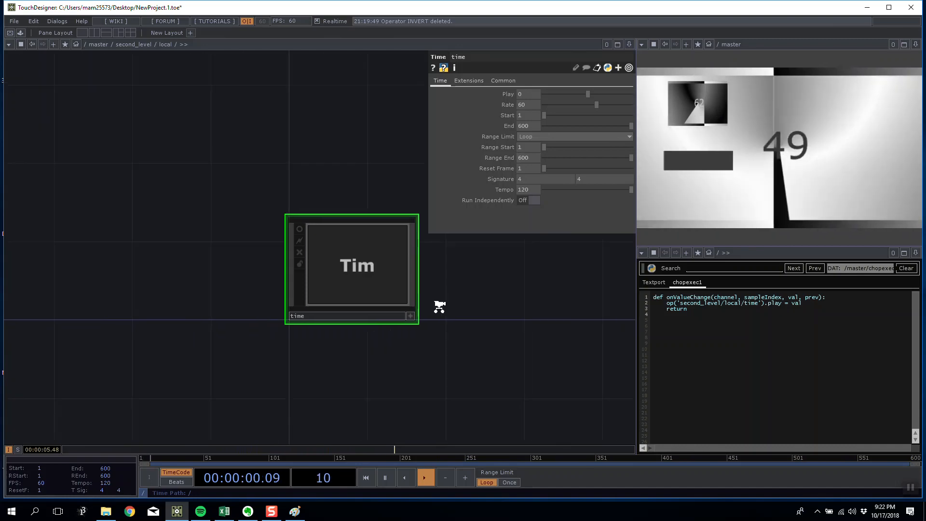
scroll(441, 303, down, 10)
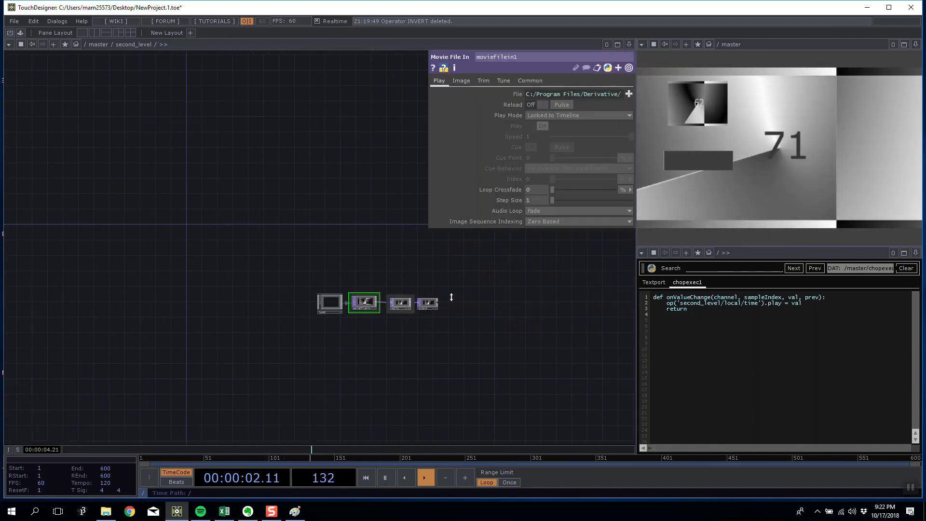
scroll(144, 307, down, 5)
drag(258, 291, 342, 319)
scroll(260, 300, up, 5)
scroll(342, 319, down, 2)
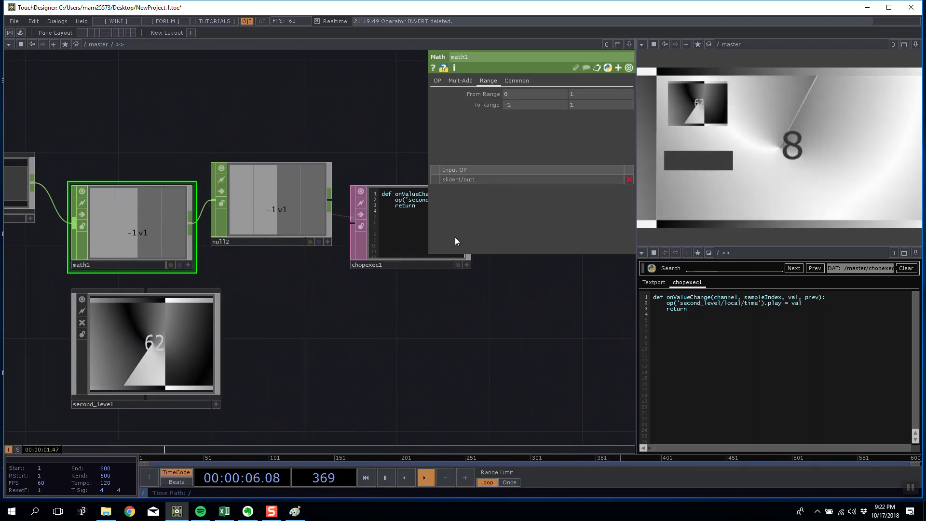
drag(406, 233, 404, 209)
drag(384, 276, 315, 271)
scroll(348, 177, up, 6)
scroll(352, 177, down, 3)
drag(306, 367, 393, 358)
scroll(393, 356, down, 3)
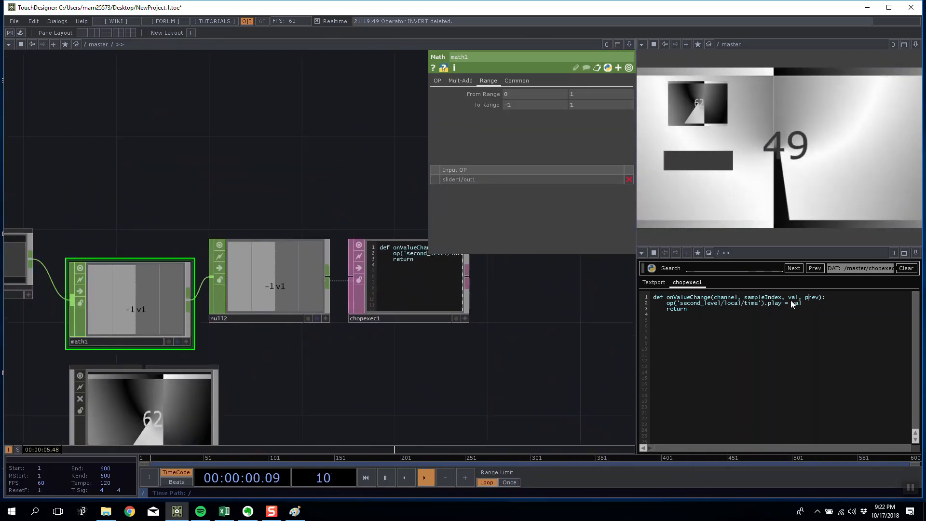
click(809, 303)
key(Return)
text(pr)
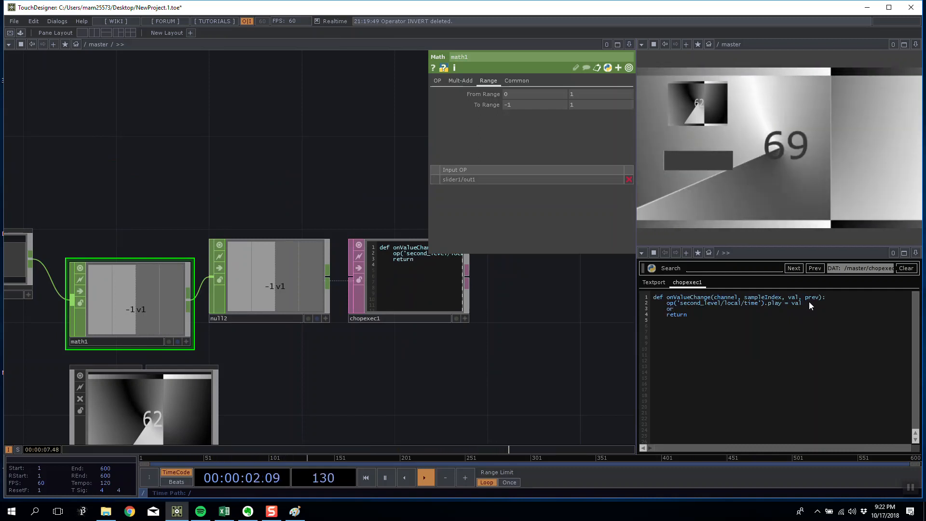
text(int(val))
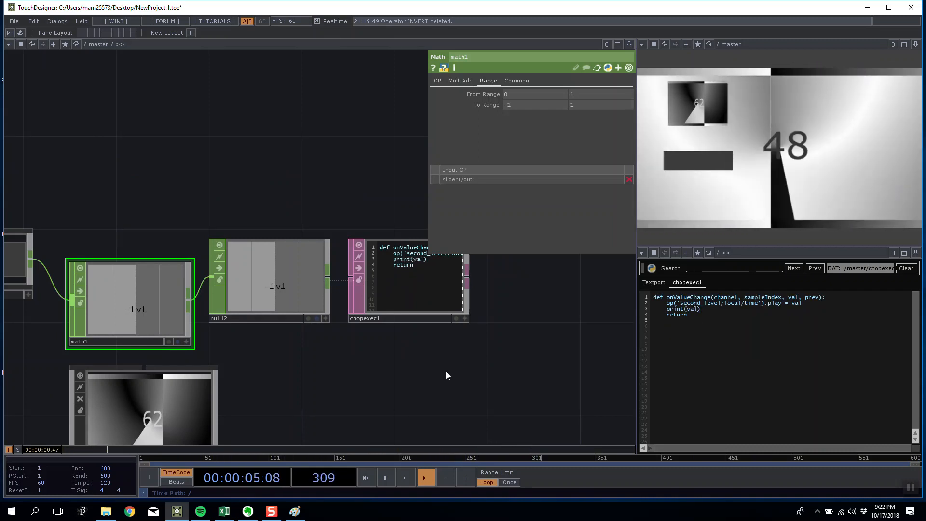
- Show the Textport and sweep the panel slider back down to its minimum to check the printed values
click(654, 283)
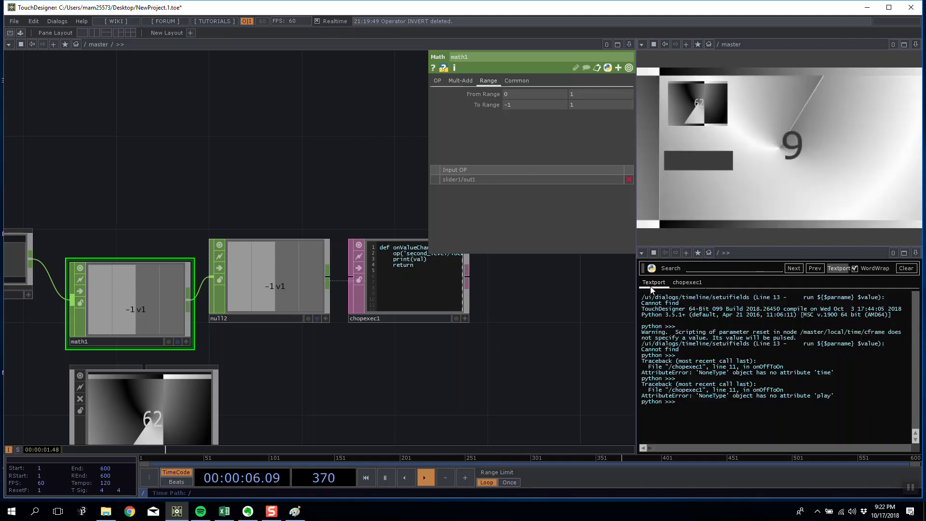
mouse_move(650, 167)
mouse_down()
mouse_move(713, 161)
mouse_move(634, 165)
mouse_up()
- Set Play to 1 on the time component inside second_level's local component
drag(483, 346, 508, 334)
scroll(188, 410, up, 10)
scroll(54, 235, up, 10)
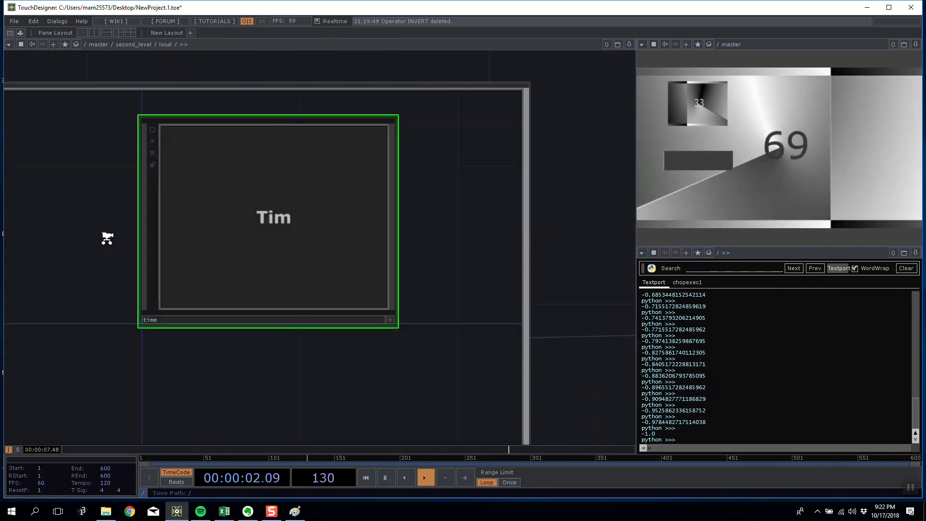
drag(564, 97, 625, 98)
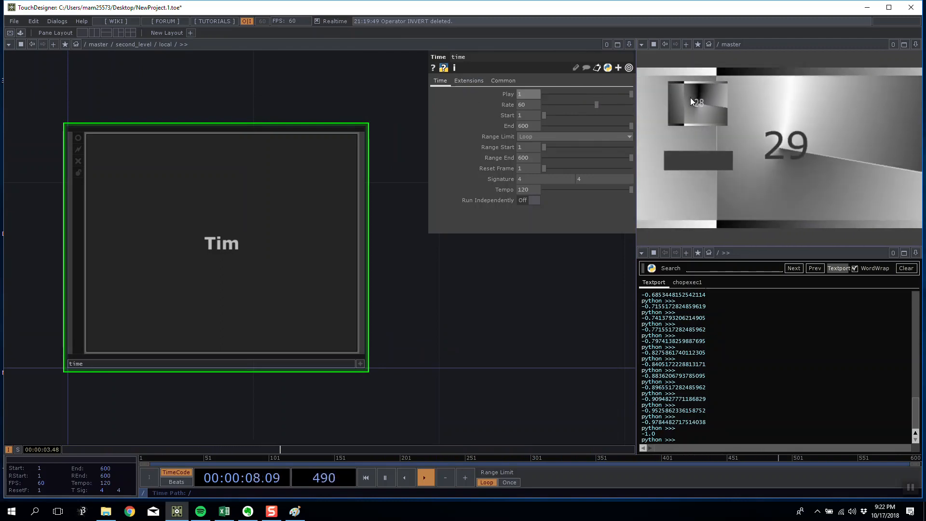
- Examine the slider1-to-chopexec1 chain, master's moviefilein1 and the network inside second_level
scroll(332, 242, down, 6)
scroll(338, 245, down, 8)
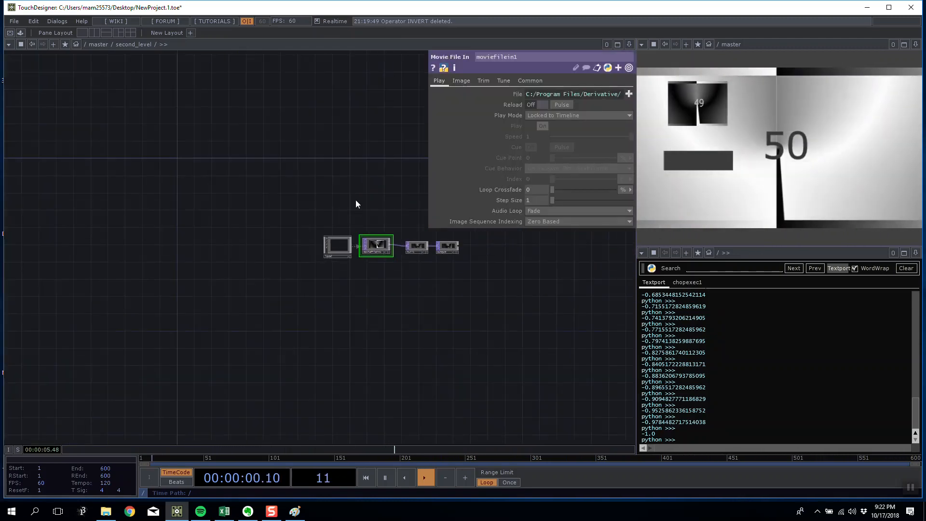
scroll(219, 254, down, 2)
scroll(298, 247, up, 2)
drag(275, 249, 219, 255)
scroll(222, 254, down, 3)
mouse_move(240, 170)
mouse_down()
mouse_move(239, 182)
mouse_move(192, 173)
mouse_move(234, 160)
mouse_move(191, 180)
mouse_move(252, 178)
mouse_up()
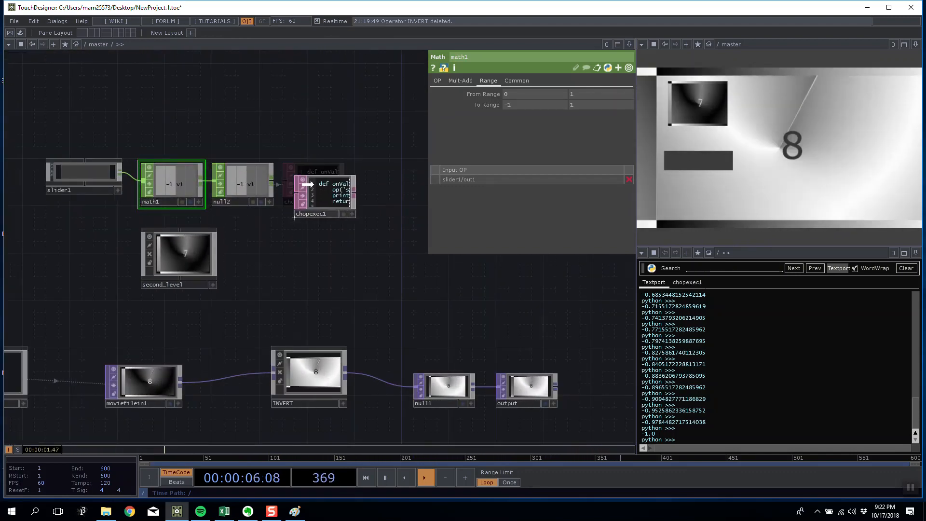
drag(313, 183, 313, 184)
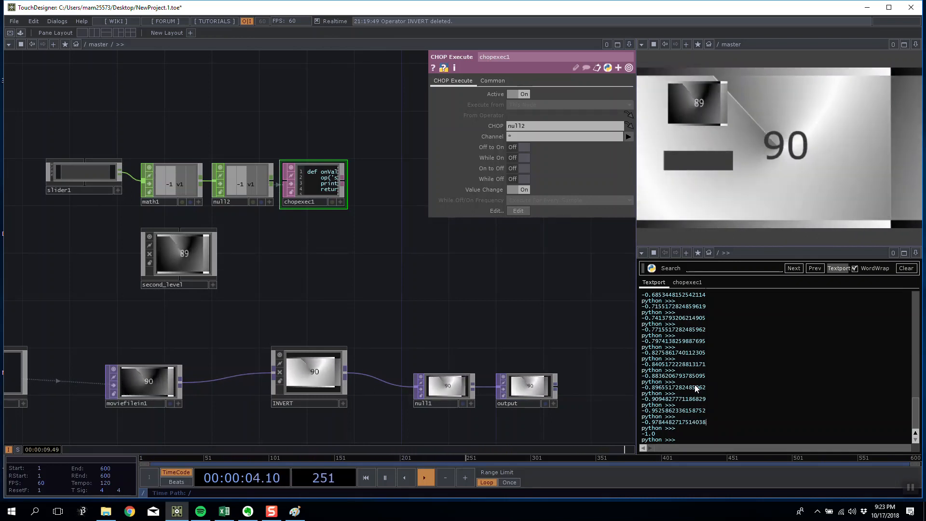
drag(397, 279, 475, 283)
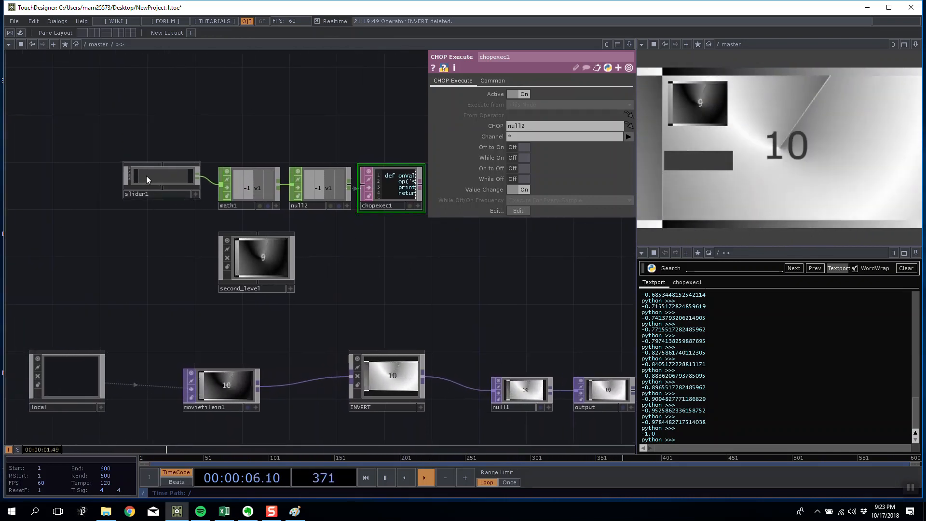
click(220, 390)
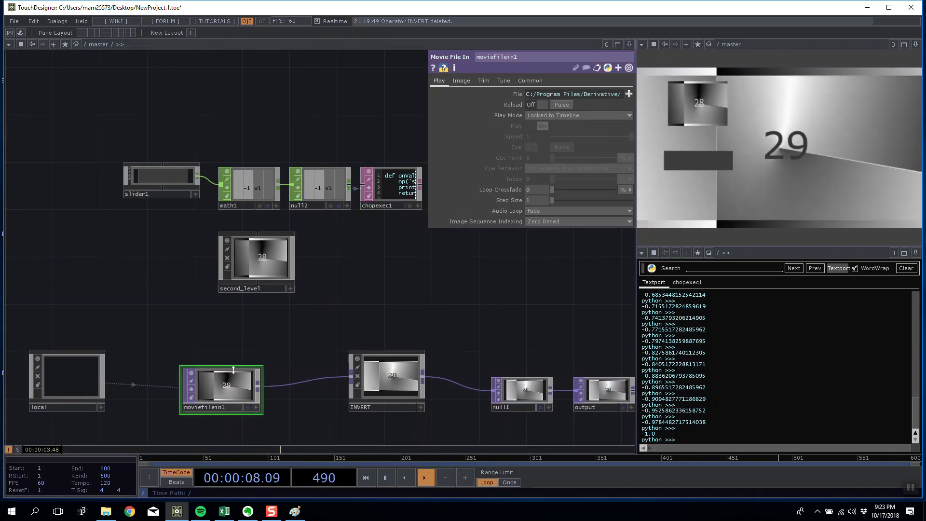
scroll(264, 262, up, 4)
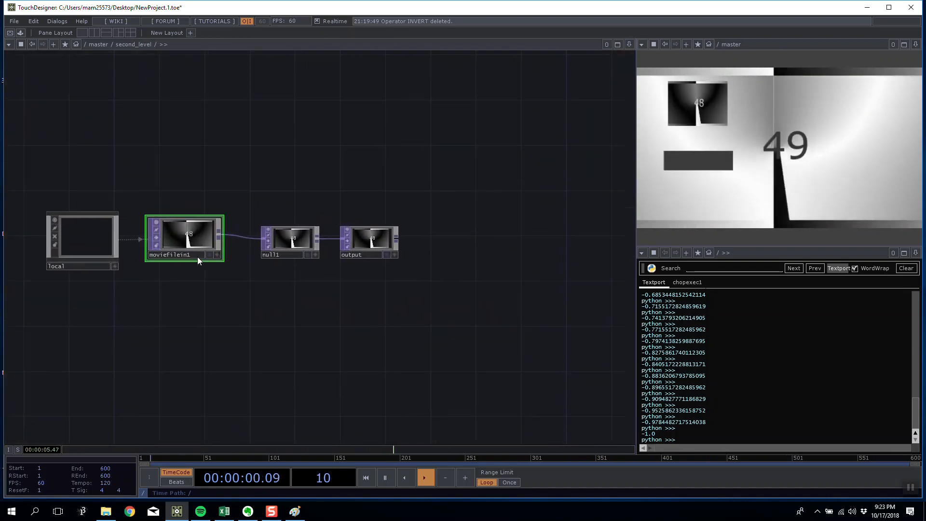
scroll(195, 255, down, 5)
scroll(171, 152, down, 5)
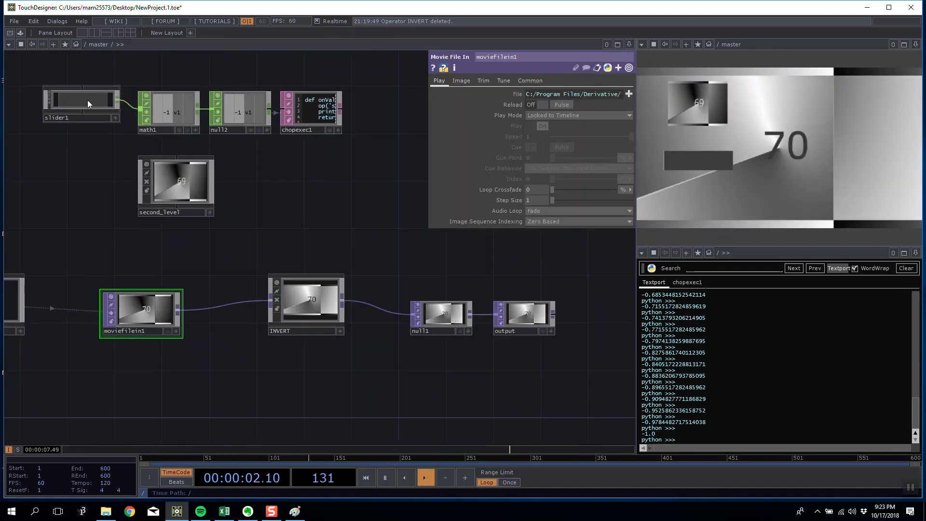
- Raise the panel slider to its maximum and delete the Math CHOP between slider1 and null2
drag(135, 104, 76, 104)
drag(690, 162, 715, 164)
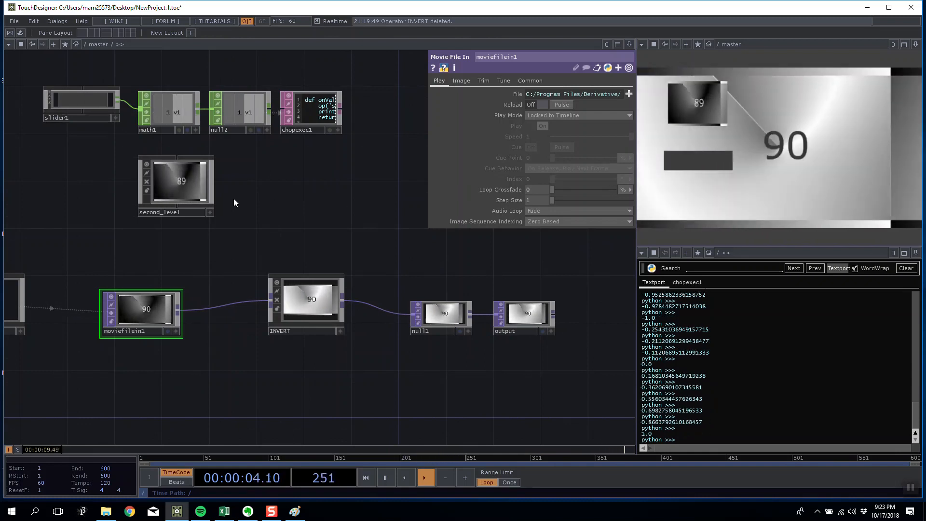
click(169, 103)
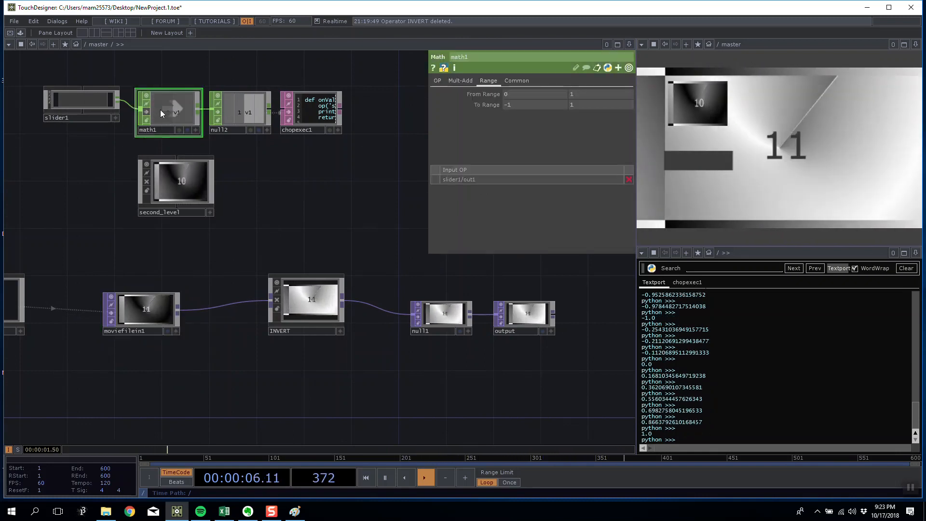
key(Delete)
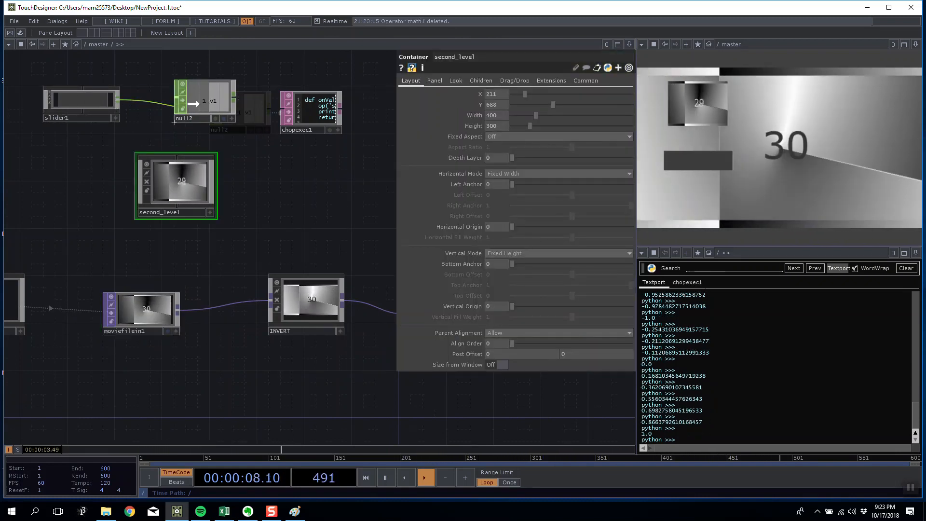
- Create an Info CHOP for master's moviefilein1 and place it directly below that operator
scroll(146, 352, up, 3)
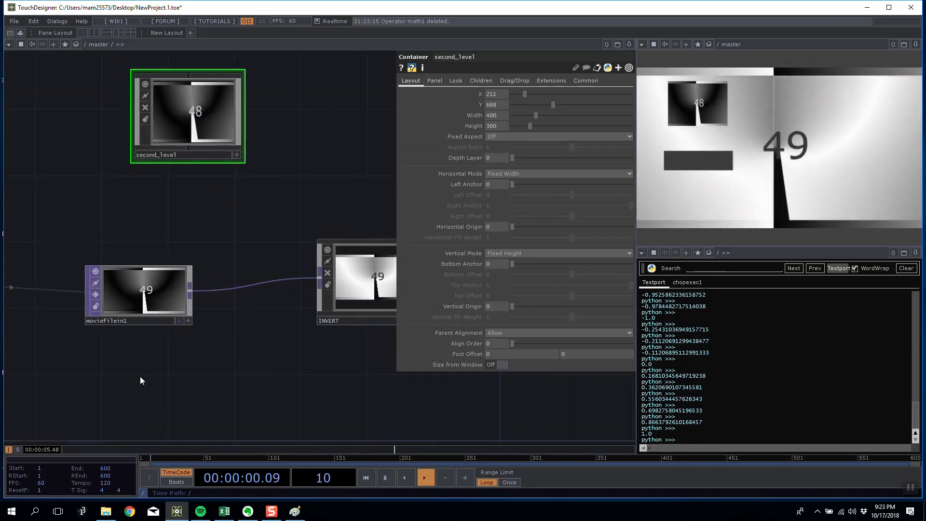
drag(144, 382, 204, 331)
click(205, 255)
key(Tab)
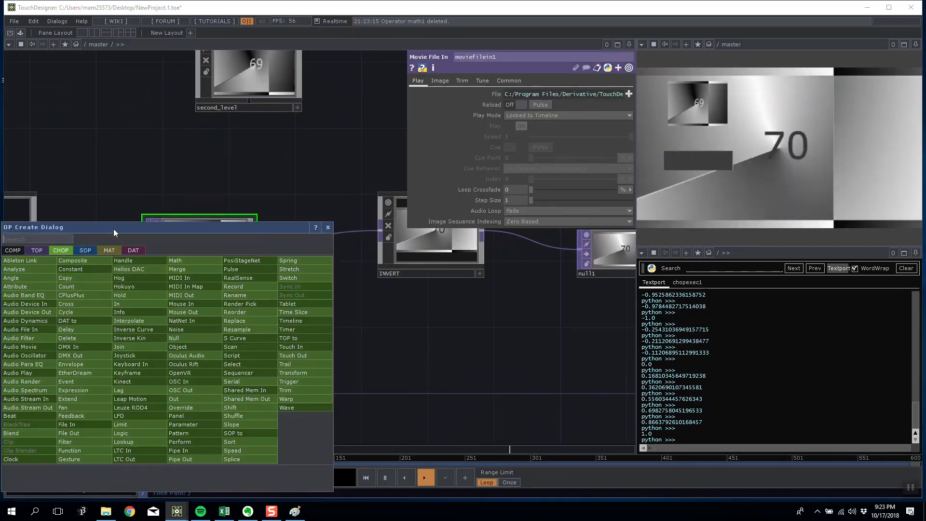
click(119, 312)
click(211, 309)
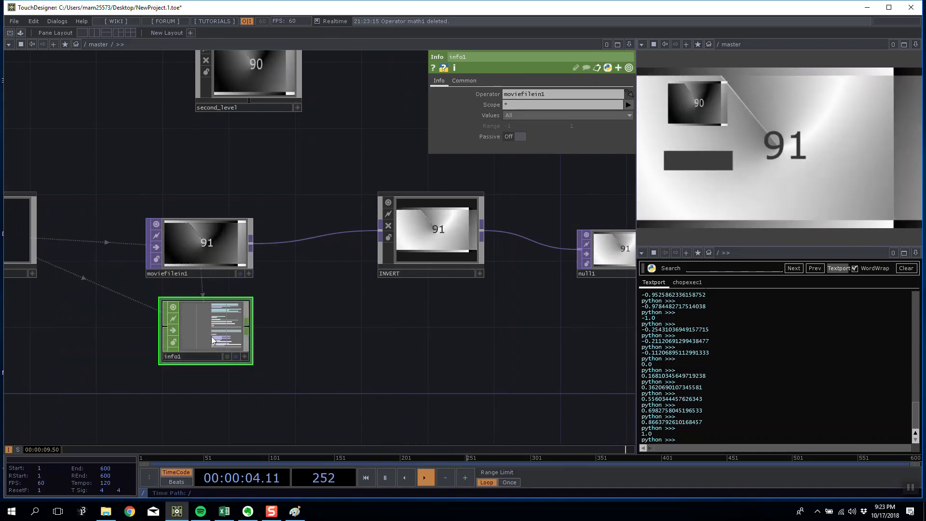
- Examine info1's channels for the movie's index, length and sample rate, and compare them with moviefilein1
scroll(212, 339, up, 5)
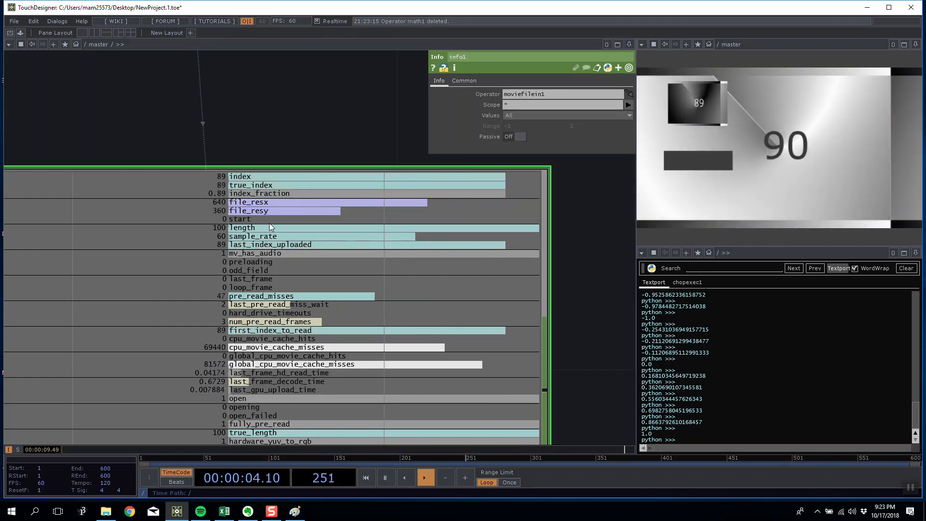
scroll(269, 236, down, 1)
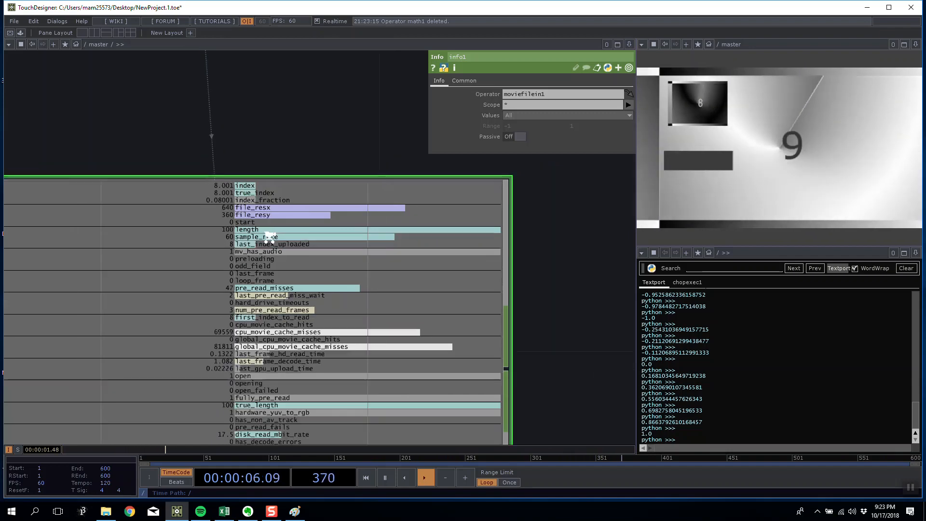
scroll(269, 237, down, 3)
drag(401, 232, 356, 227)
scroll(337, 237, down, 3)
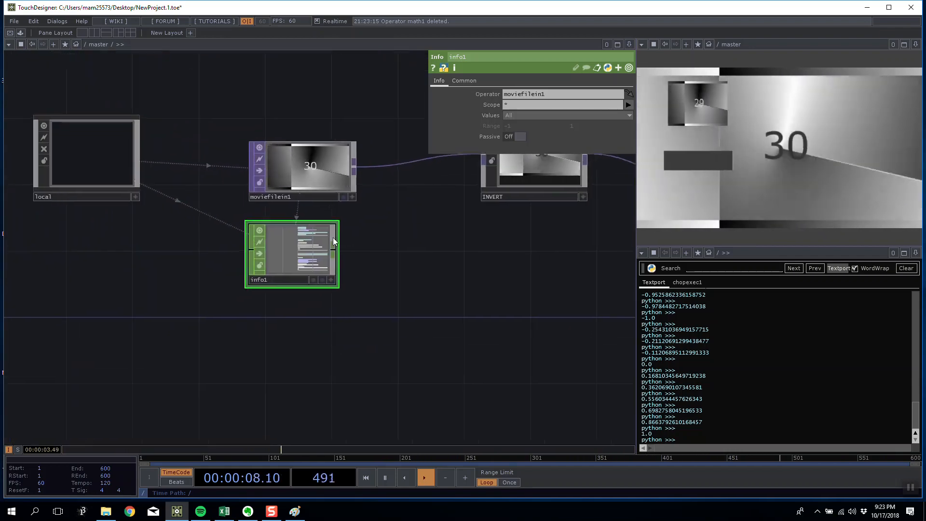
scroll(337, 237, up, 6)
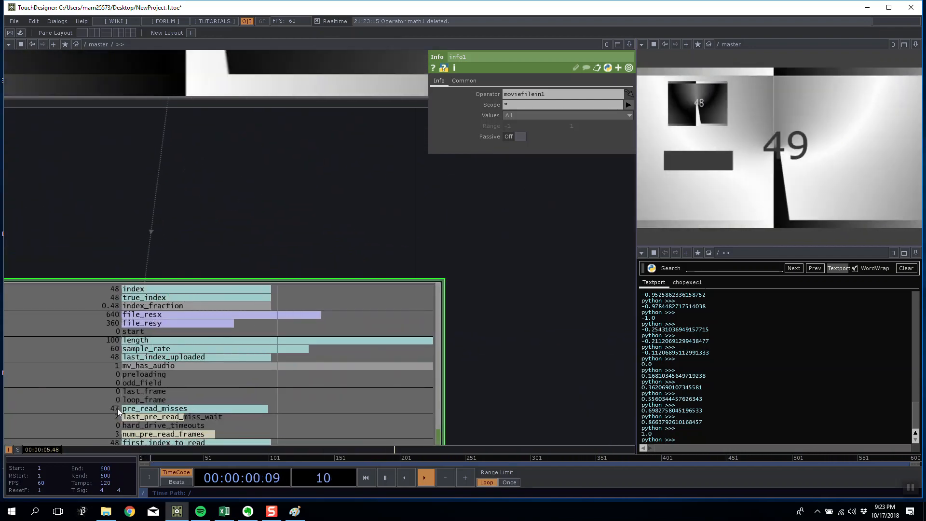
scroll(136, 338, down, 3)
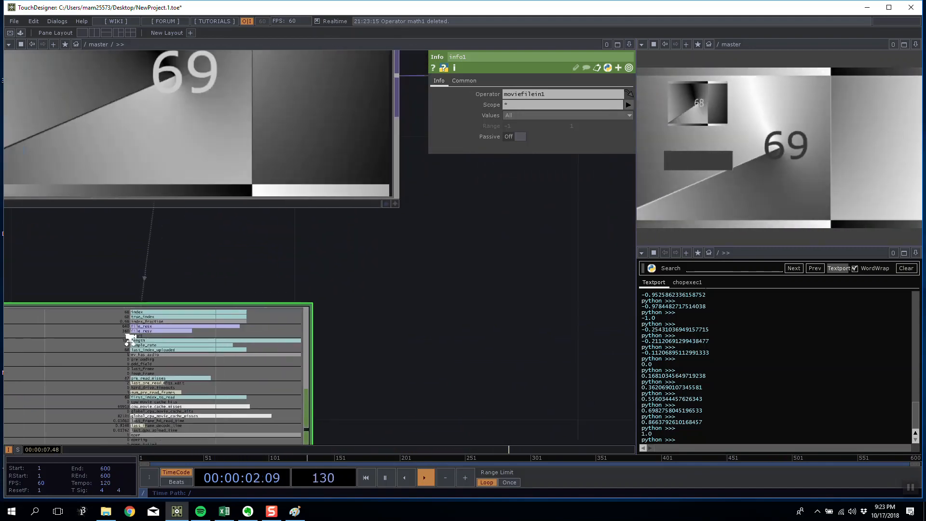
scroll(265, 286, down, 3)
scroll(244, 292, up, 5)
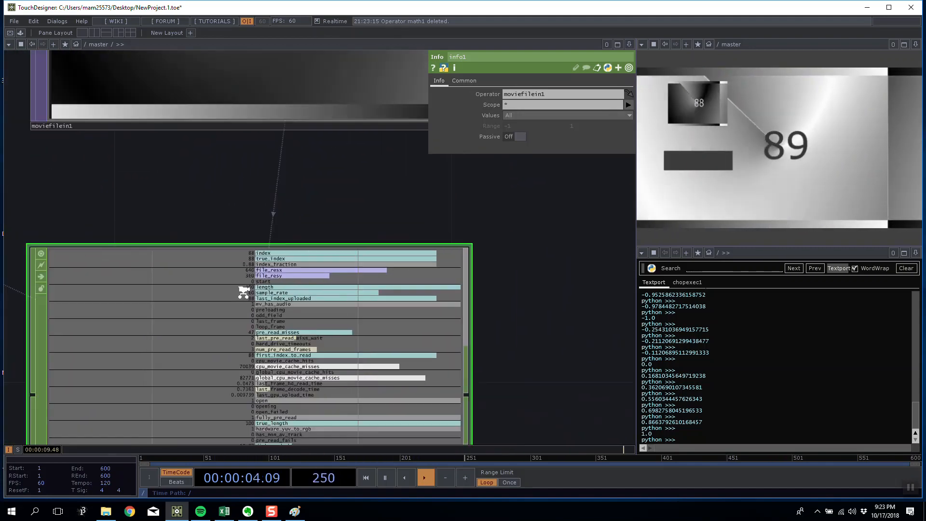
scroll(244, 292, down, 4)
click(348, 181)
scroll(368, 288, up, 4)
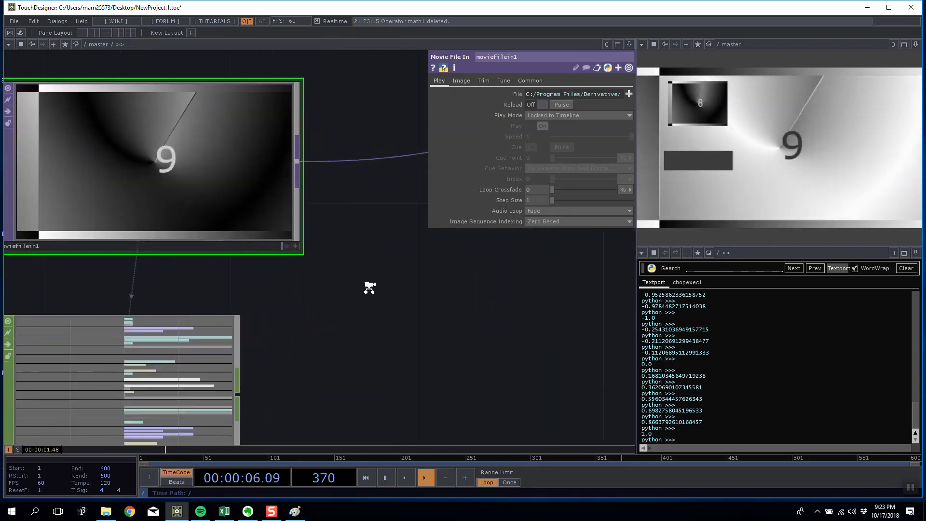
scroll(466, 288, down, 6)
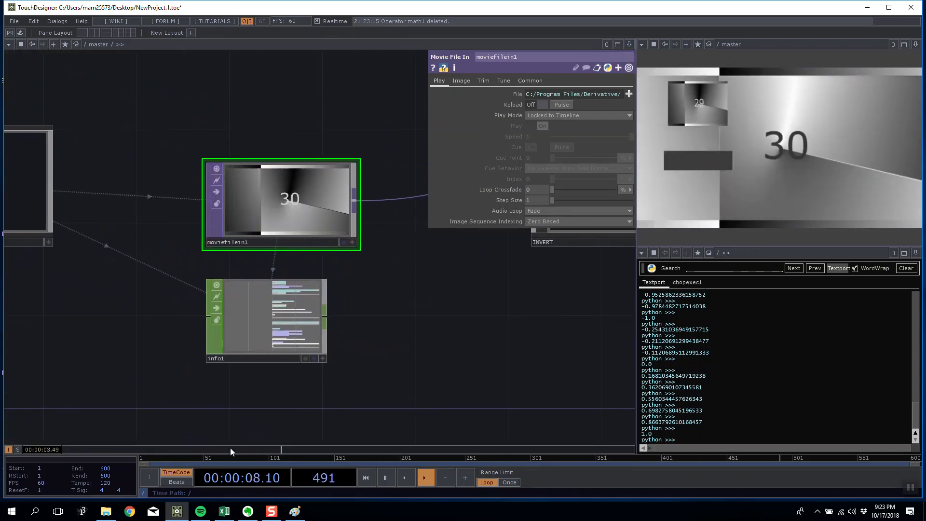
- Set the root timeline's End to 50 frames
scroll(404, 343, down, 3)
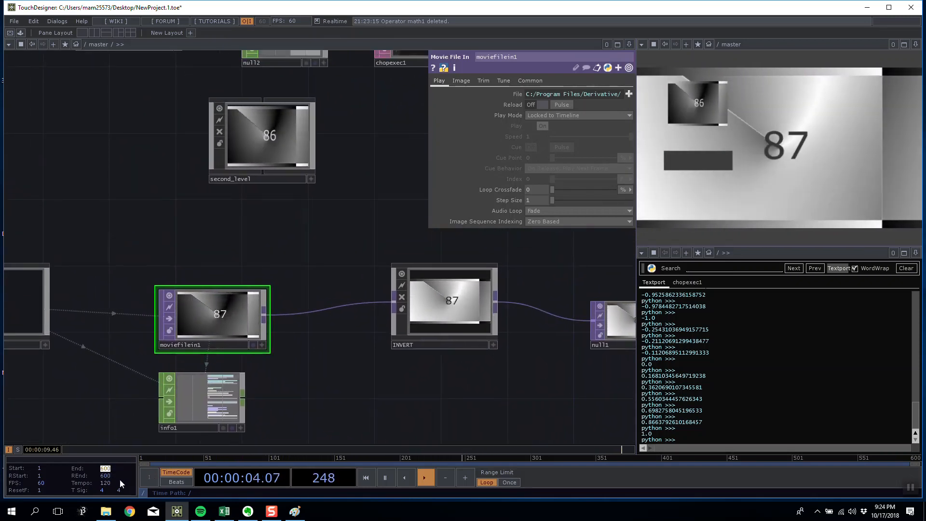
text(50)
key(Return)
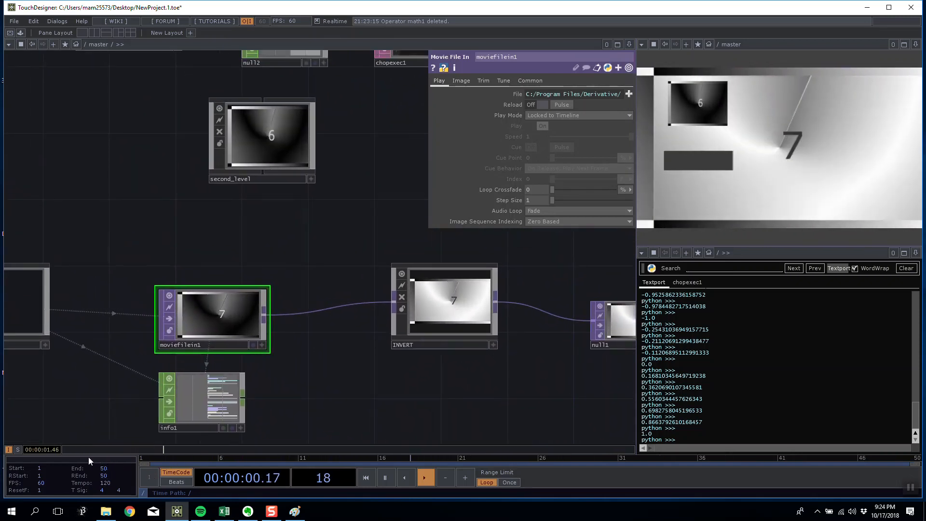
- Examine moviefilein1 and info1's index and length channels while the shortened root timeline plays
drag(331, 356, 344, 334)
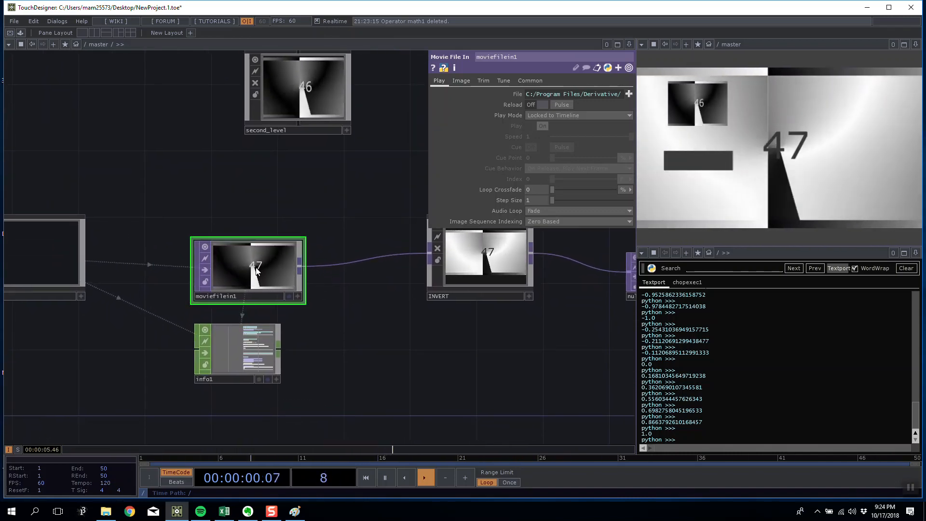
scroll(256, 267, up, 6)
scroll(331, 265, down, 4)
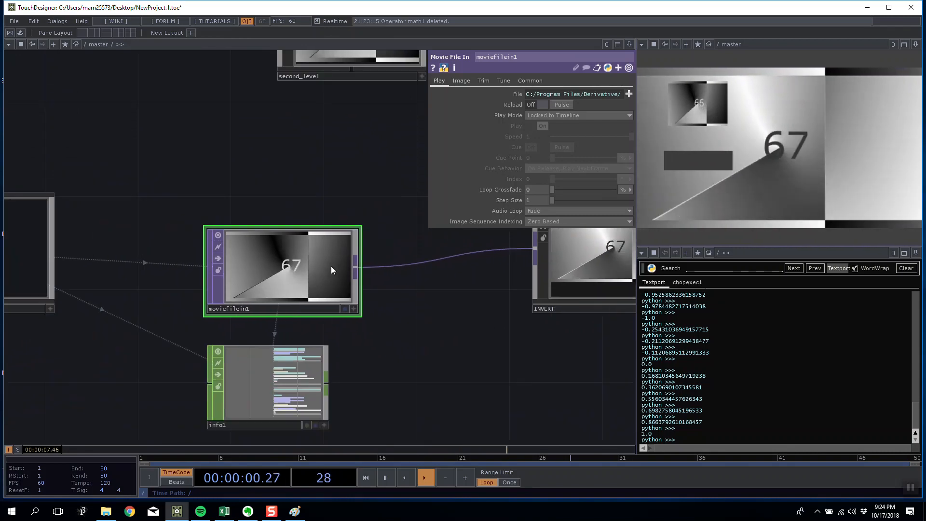
scroll(331, 266, down, 2)
scroll(322, 267, up, 4)
scroll(323, 267, up, 2)
scroll(320, 272, down, 4)
drag(295, 420, 293, 372)
scroll(363, 270, up, 6)
drag(545, 300, 511, 399)
scroll(275, 169, up, 2)
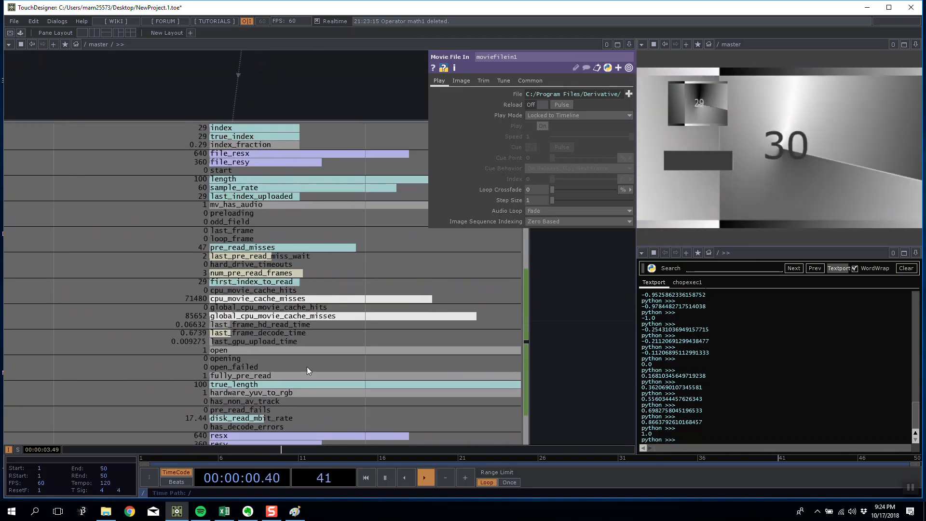
- Switch the timeline controls to master's local time and set its End to 50 frames
drag(264, 456, 151, 462)
scroll(236, 398, down, 5)
drag(389, 418, 493, 396)
click(19, 449)
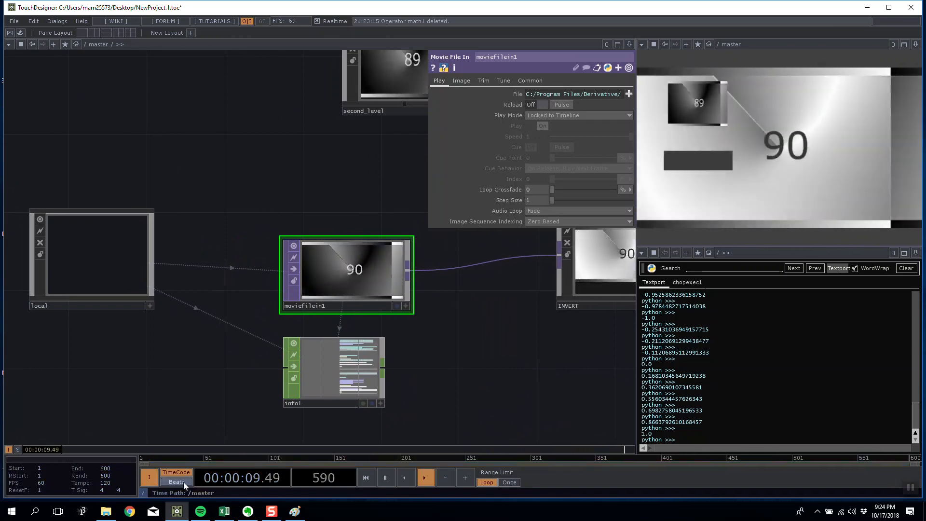
text(50)
key(Return)
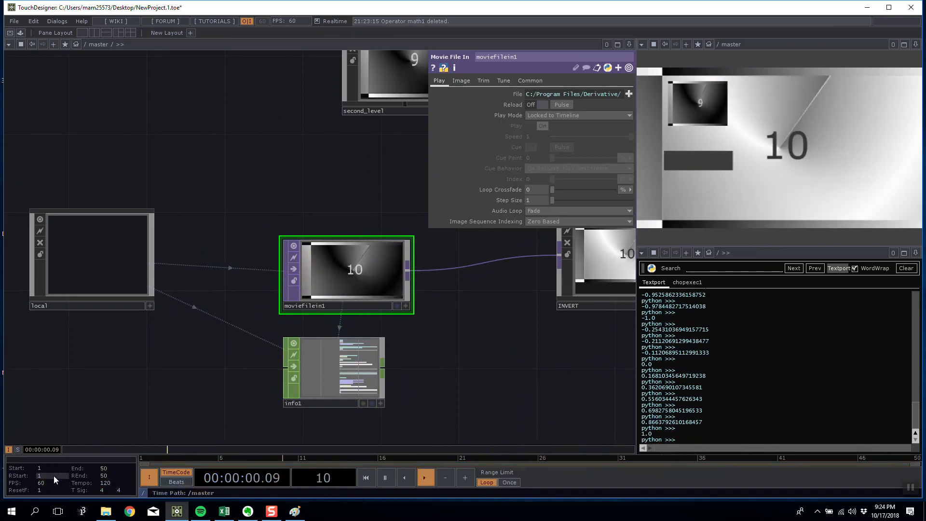
- Set master's timeline rate to 5 FPS
scroll(443, 365, up, 3)
drag(499, 362, 478, 371)
scroll(478, 370, down, 9)
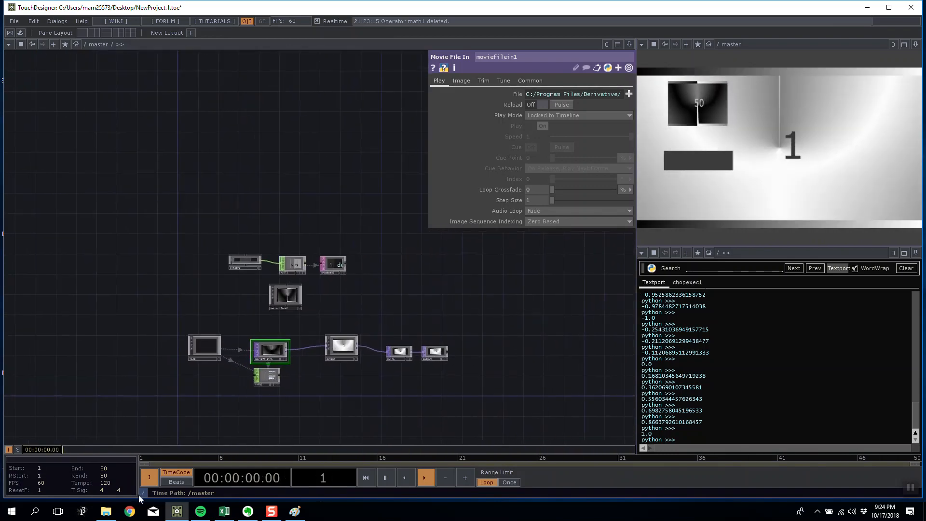
scroll(392, 366, up, 10)
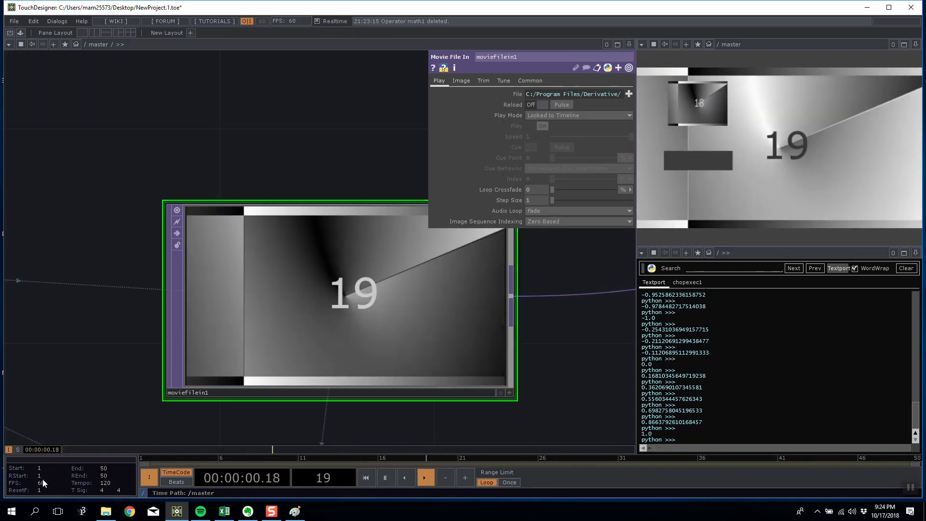
click(39, 483)
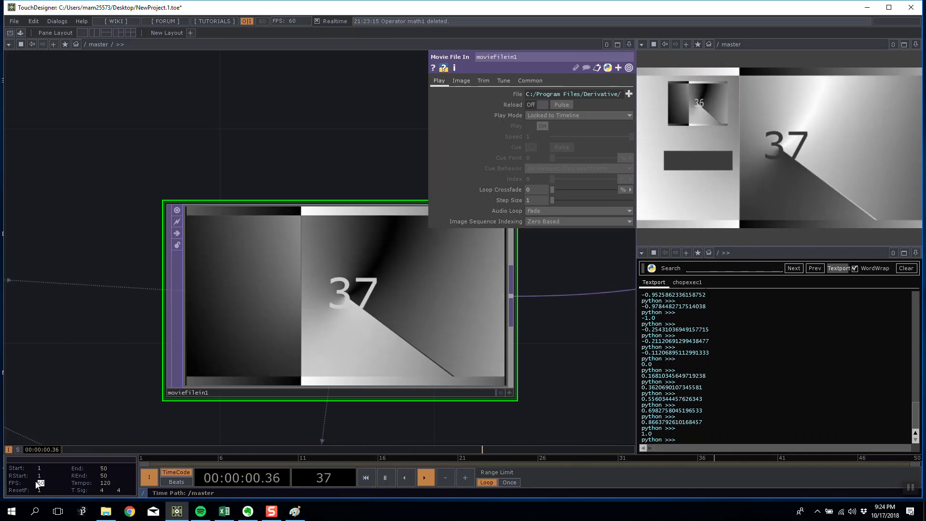
text(5)
key(Return)
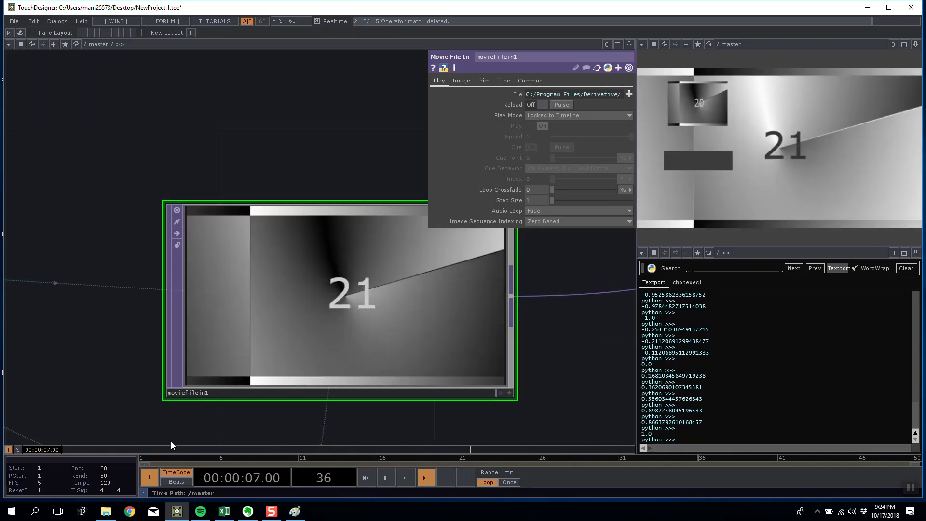
- Set master's timeline rate back to 60 FPS
click(38, 484)
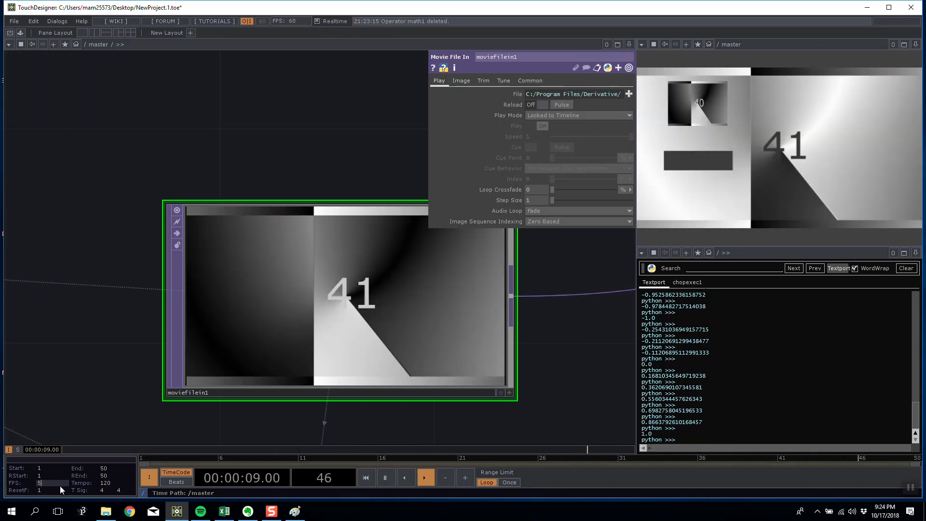
text(60)
key(Return)
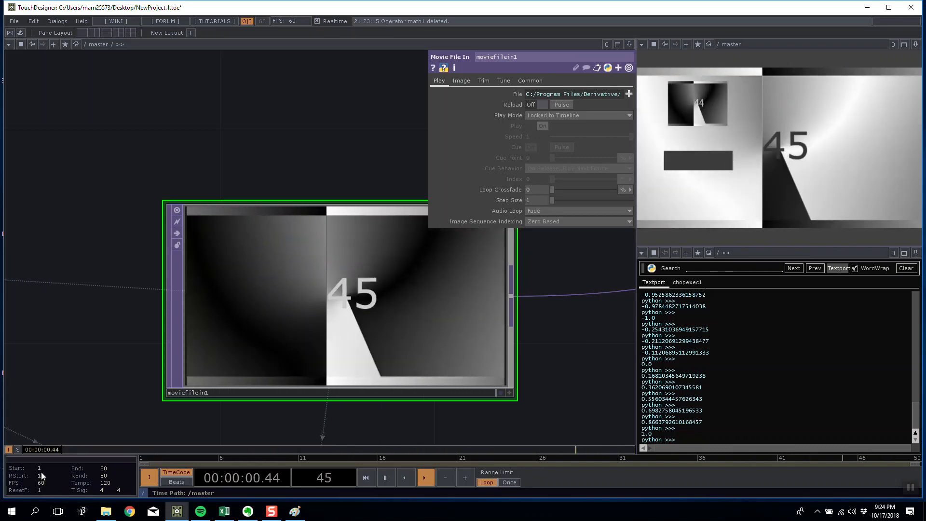
- Set master's timeline rate to 120 FPS
drag(566, 341, 305, 282)
mouse_move(369, 314)
middle_down()
mouse_move(348, 307)
mouse_move(365, 314)
middle_up()
drag(365, 313, 508, 302)
middle_drag(475, 301, 494, 295)
drag(485, 290, 491, 317)
middle_drag(489, 317, 456, 311)
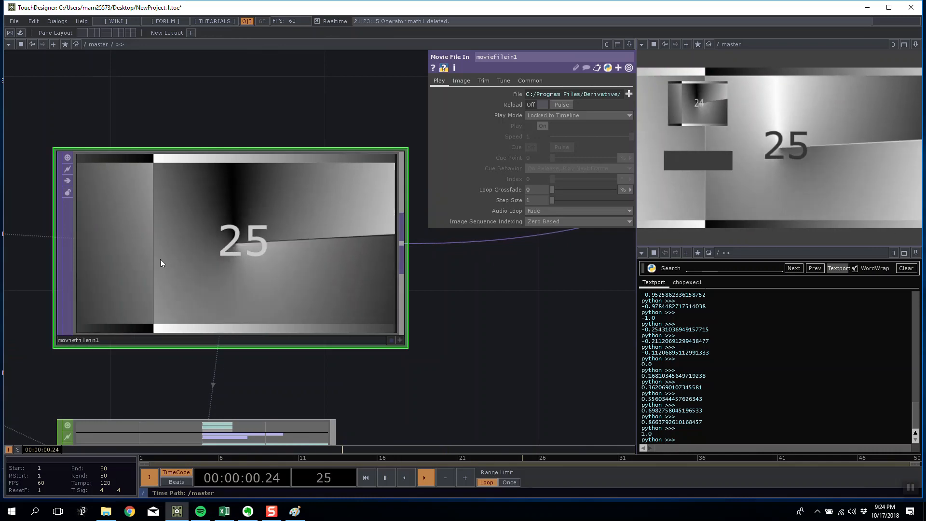
drag(470, 271, 437, 246)
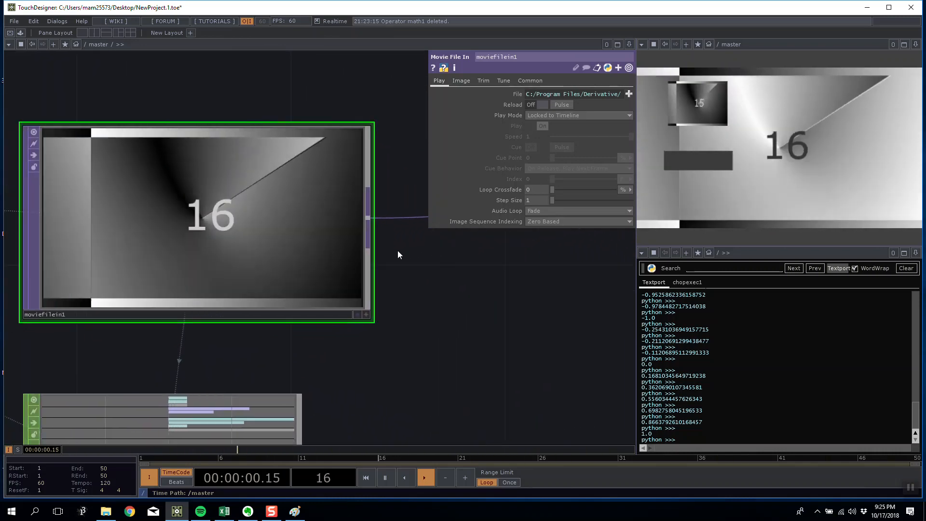
drag(299, 255, 355, 249)
key(Tab)
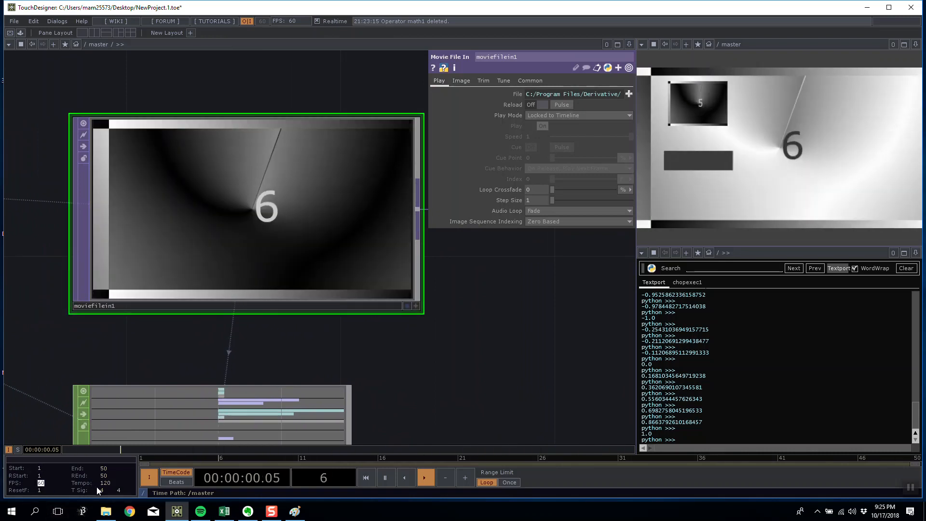
text(120)
key(Return)
- Examine which movie frames moviefilein1 plays while master's timeline runs at 120 FPS
scroll(268, 191, up, 6)
scroll(212, 198, down, 6)
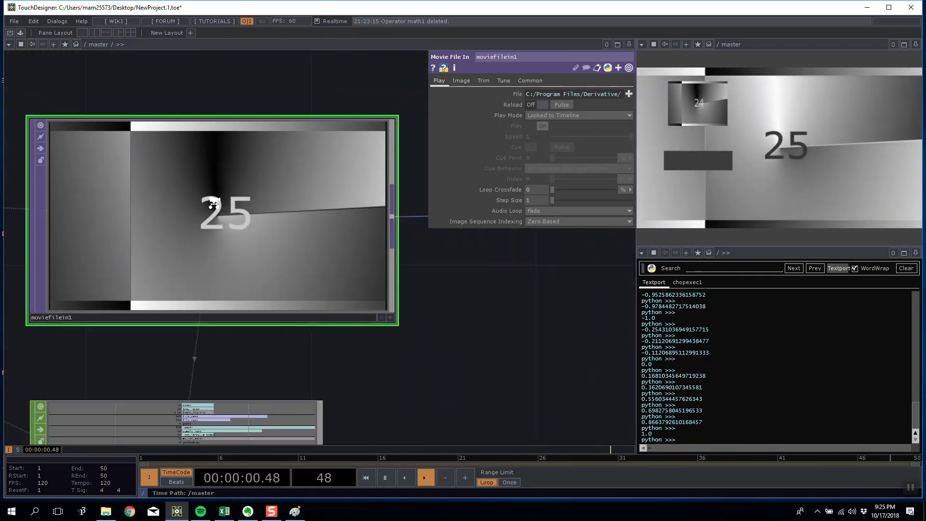
scroll(214, 202, down, 1)
scroll(214, 203, up, 3)
drag(537, 334, 617, 333)
scroll(355, 243, up, 5)
scroll(353, 241, down, 5)
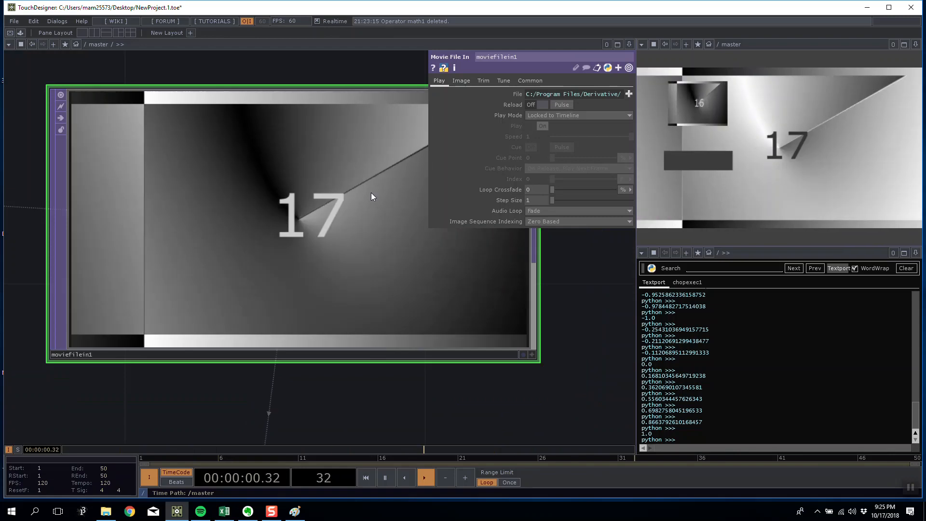
scroll(300, 198, up, 5)
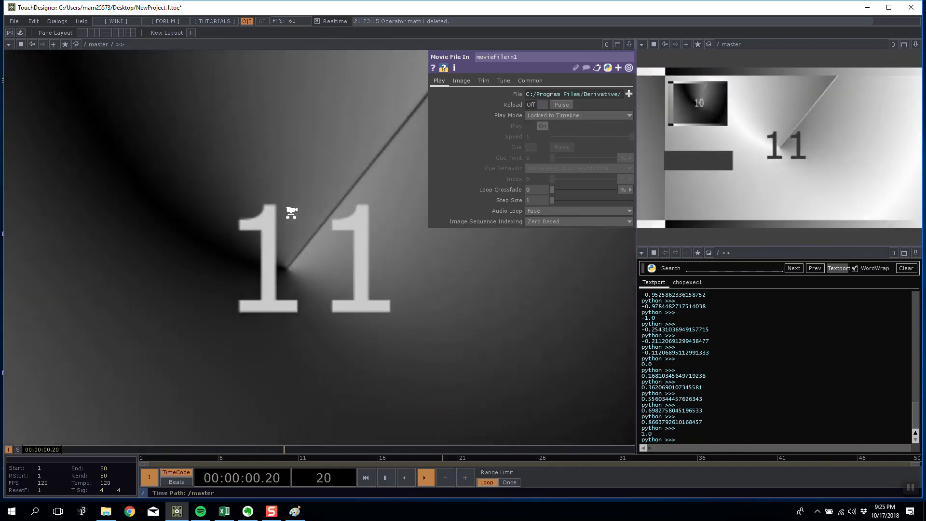
scroll(291, 213, down, 3)
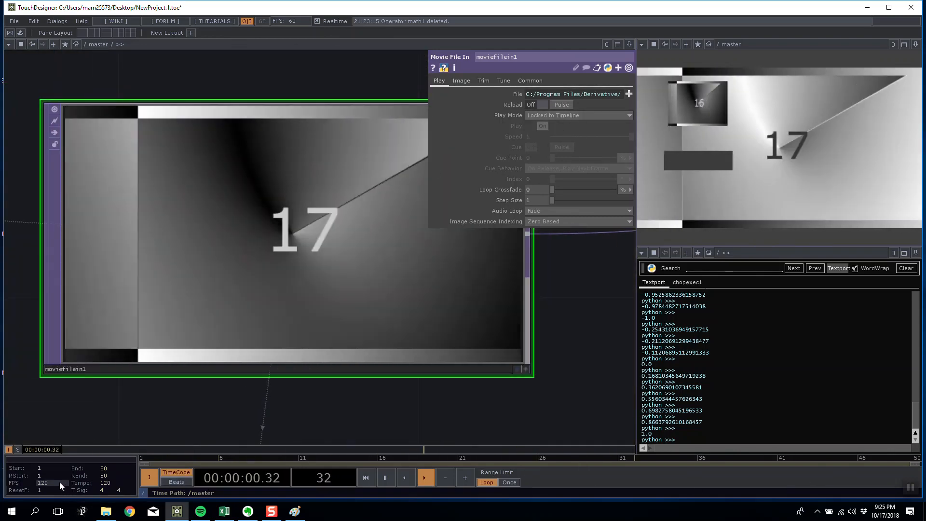
- Set master's timeline rate to 30 FPS
drag(59, 483, 10, 482)
text(30)
key(Return)
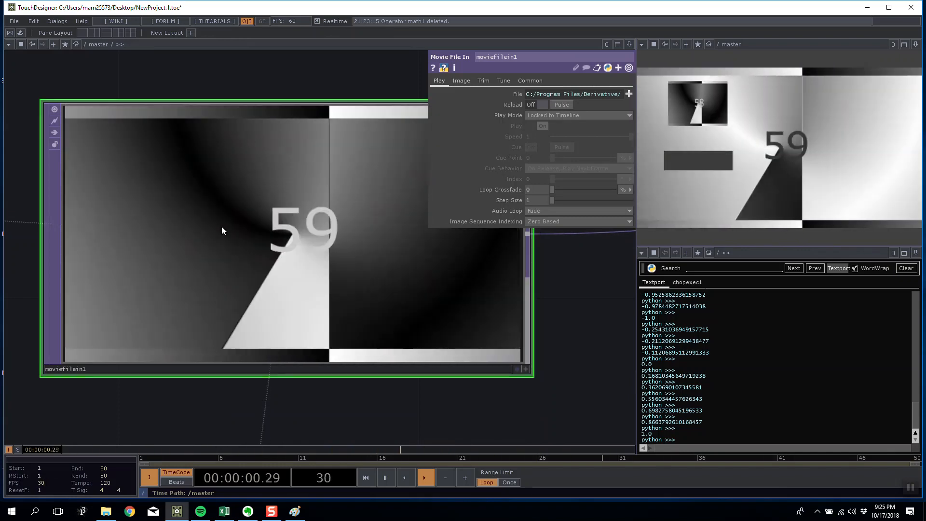
- Examine info1's index, length and sample_rate channels while master's timeline runs at 30 FPS
scroll(298, 248, down, 4)
scroll(298, 248, up, 3)
scroll(298, 248, down, 5)
scroll(293, 381, up, 3)
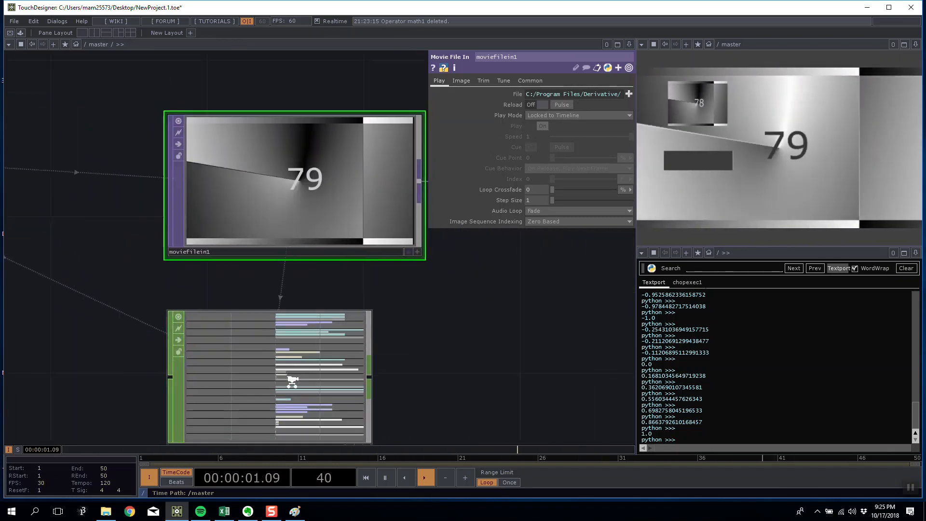
scroll(292, 381, up, 6)
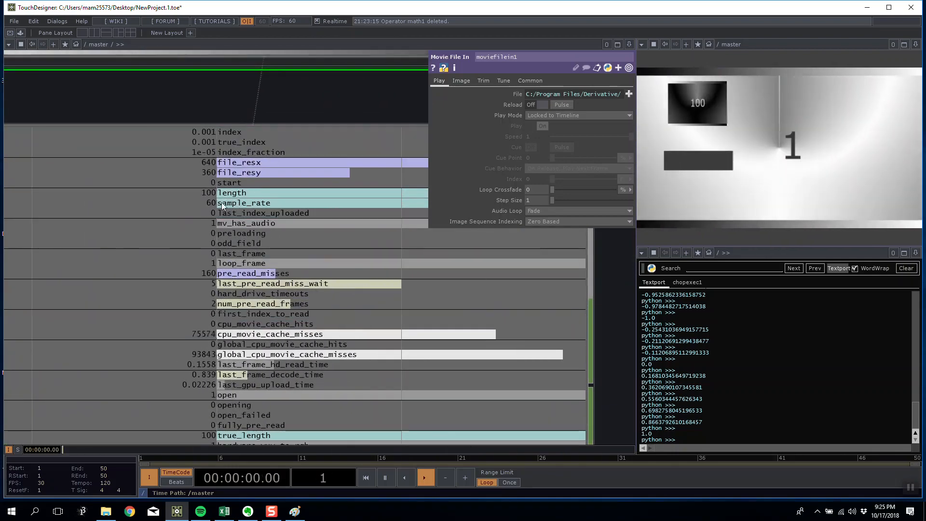
scroll(235, 209, down, 6)
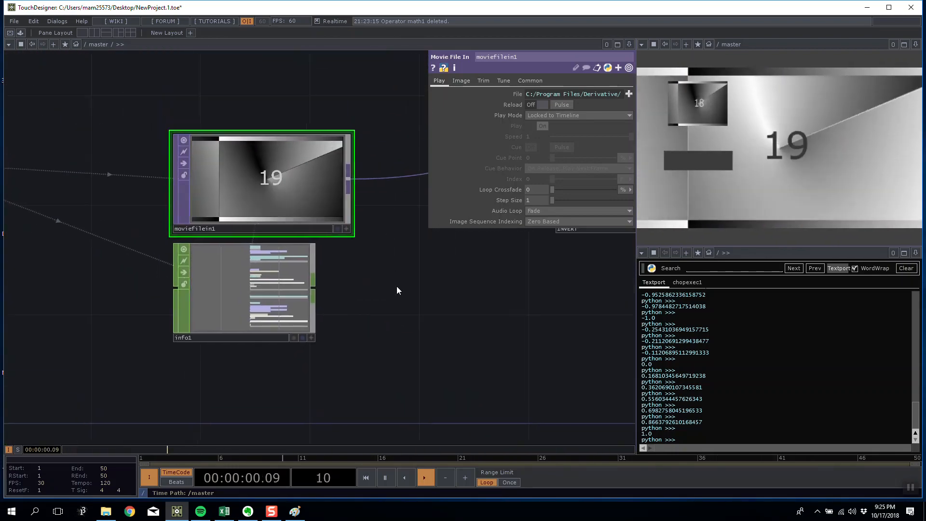
scroll(292, 189, up, 5)
scroll(291, 189, down, 4)
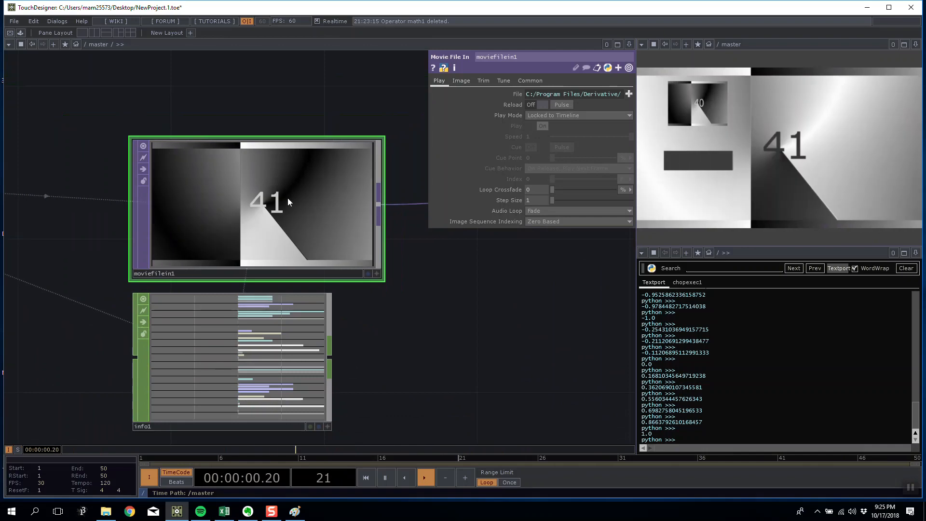
- Compare the frame numbers played by moviefilein1 with master's 30 FPS timeline position
scroll(290, 193, up, 3)
scroll(270, 222, up, 2)
scroll(252, 241, down, 4)
scroll(249, 227, up, 5)
scroll(261, 271, down, 1)
scroll(287, 386, down, 3)
scroll(289, 386, up, 3)
drag(564, 308, 467, 320)
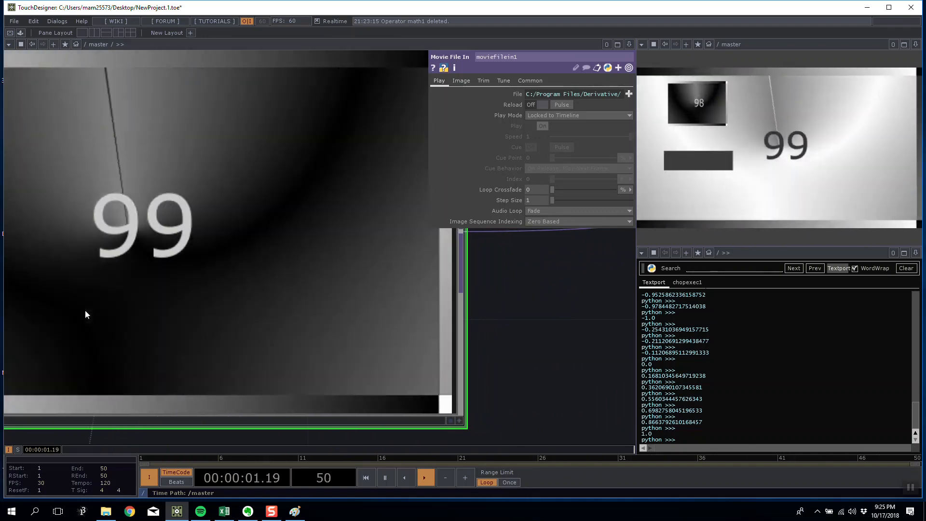
scroll(85, 311, down, 3)
scroll(85, 311, up, 3)
scroll(284, 330, down, 2)
drag(420, 332, 511, 315)
scroll(512, 316, down, 2)
scroll(327, 280, up, 5)
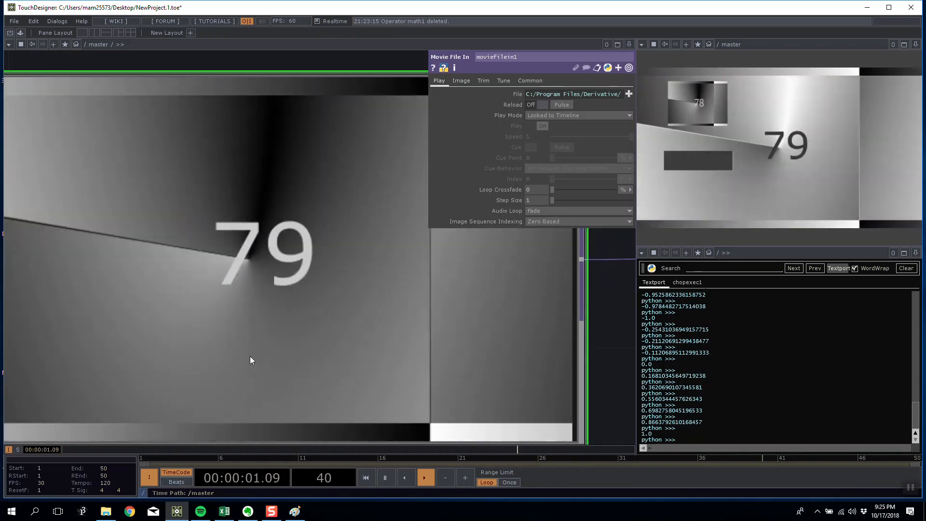
scroll(251, 356, down, 5)
scroll(253, 350, up, 2)
drag(364, 232, 307, 221)
scroll(307, 221, down, 4)
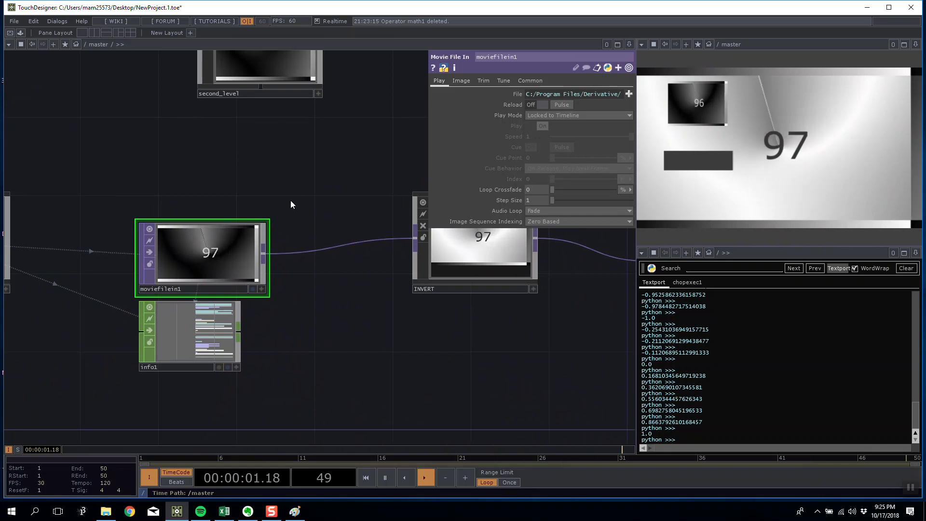
- Set master's timeline to start at frame 50 and end at frame 100
drag(261, 77, 245, 118)
click(208, 124)
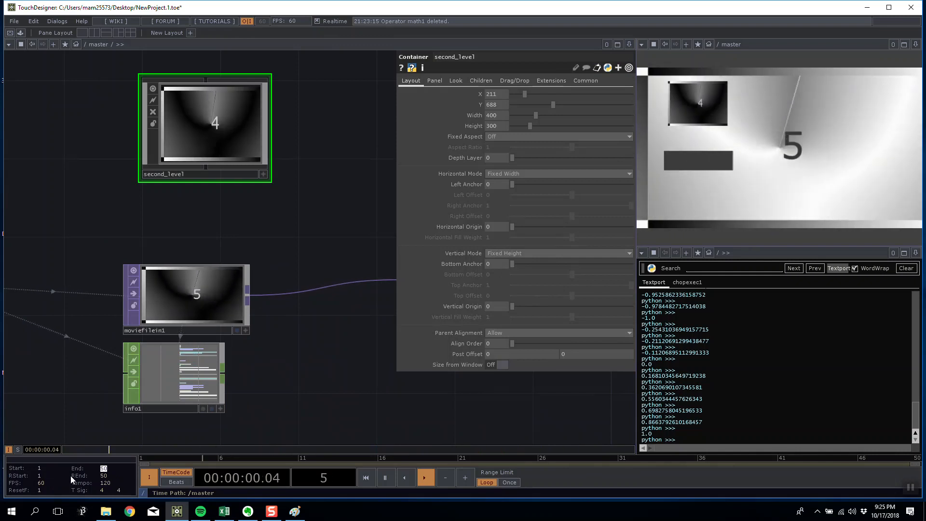
text(100)
key(Tab)
text(100)
middle_drag(210, 290, 163, 356)
click(39, 468)
text(50)
key(Return)
- Examine master's moviefilein1 playing through the 50 to 100 frame range
scroll(234, 173, down, 5)
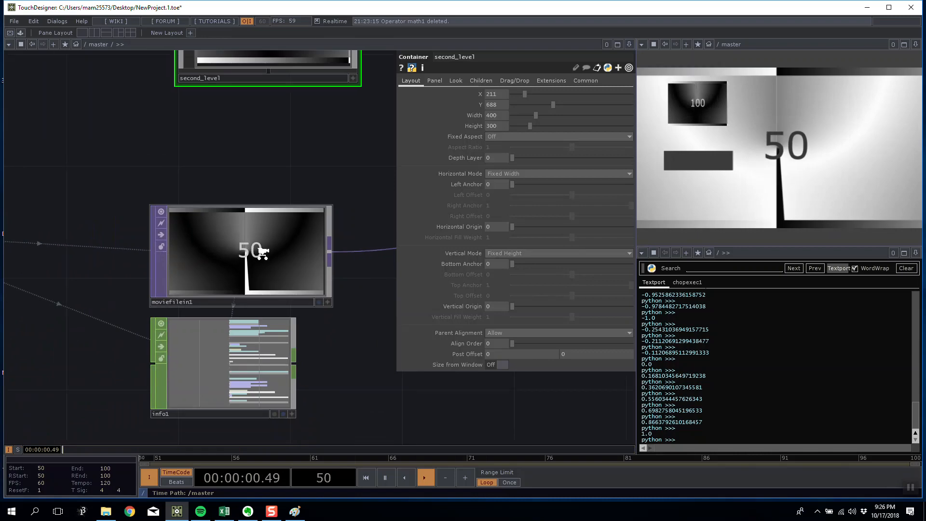
click(267, 235)
scroll(285, 175, up, 6)
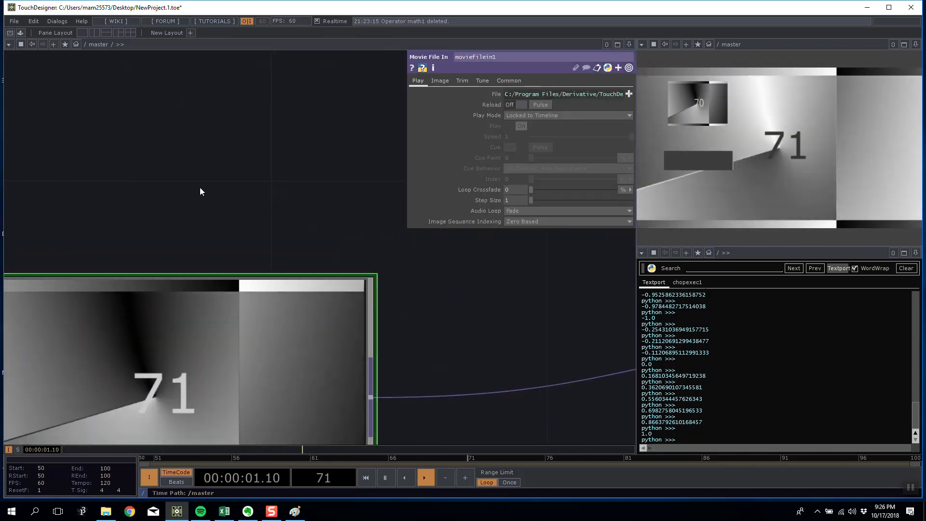
drag(200, 193, 294, 124)
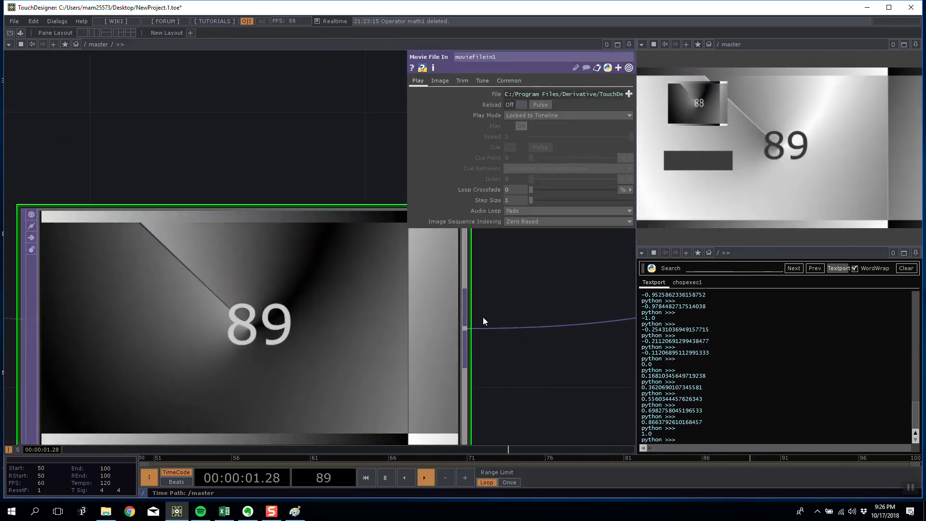
scroll(413, 294, down, 5)
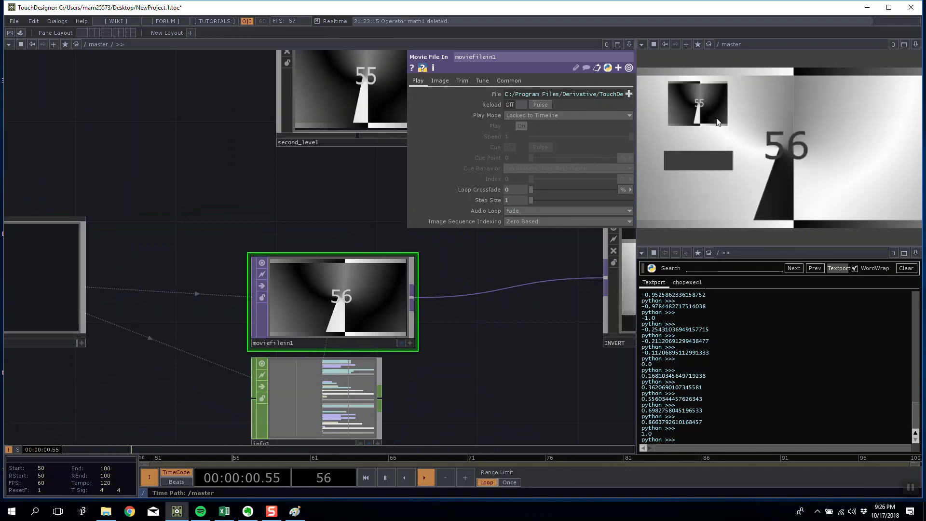
- Enter the second_level container and make its component time independent
drag(268, 203, 210, 249)
click(294, 121)
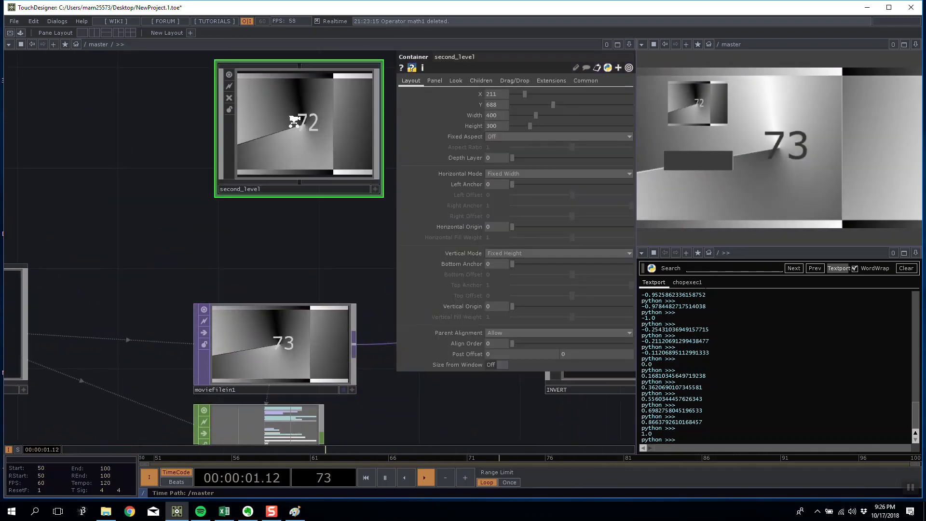
key(i)
scroll(176, 239, up, 4)
drag(280, 149, 449, 137)
drag(365, 289, 325, 302)
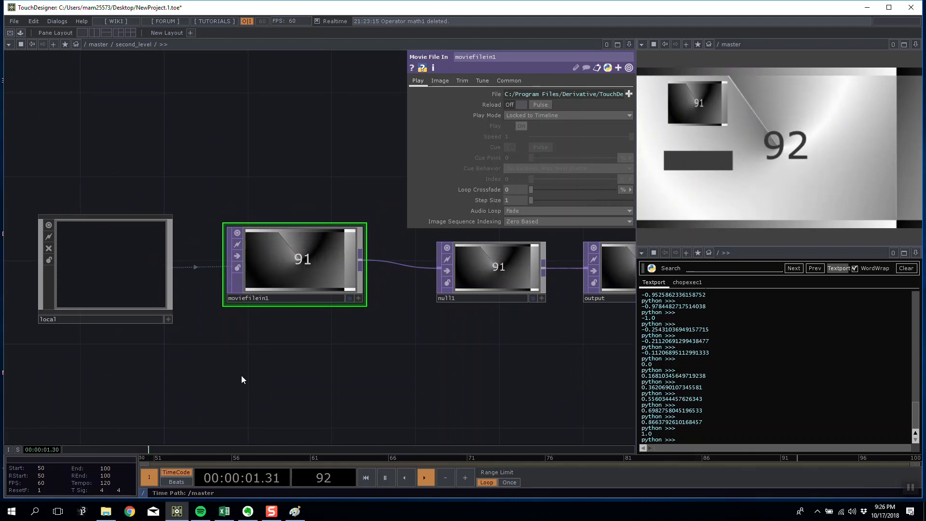
click(8, 450)
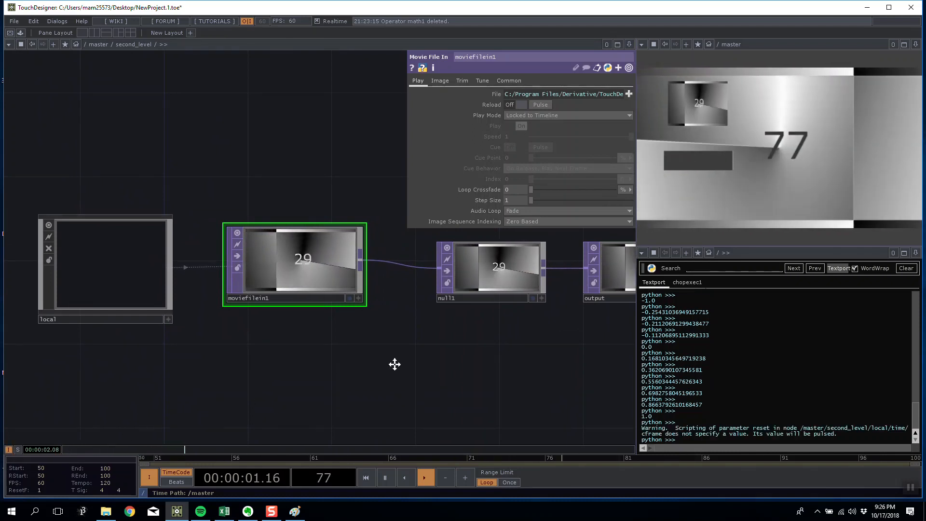
- Check second_level's own timeline and return to the master network with the root timeline displayed
drag(394, 365, 314, 347)
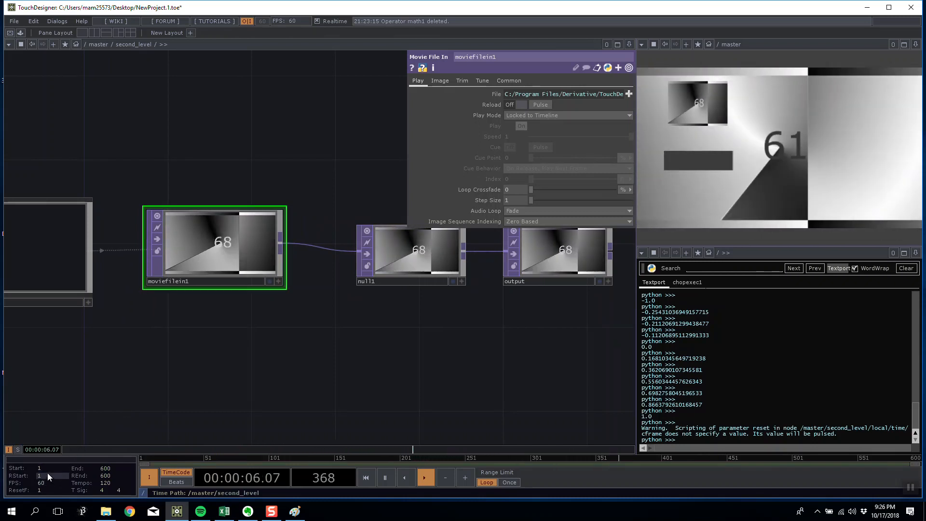
drag(239, 334, 252, 343)
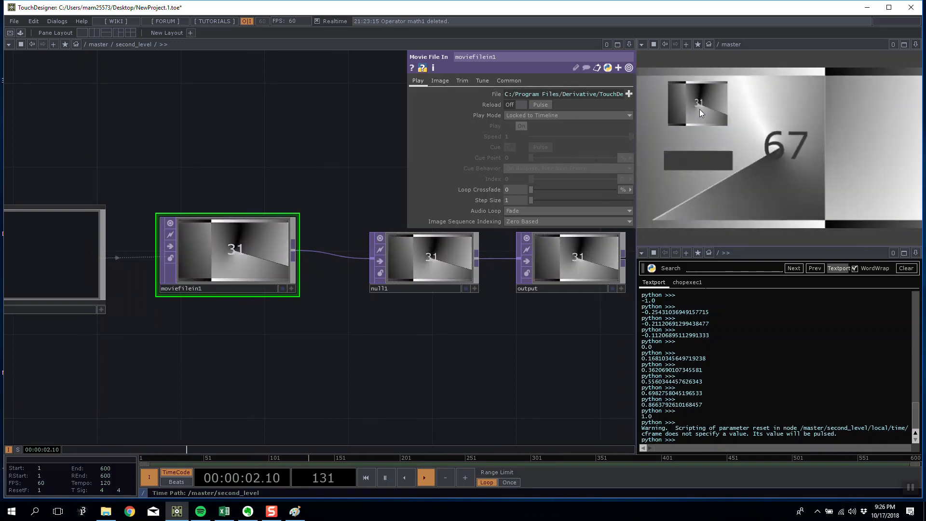
scroll(418, 309, down, 8)
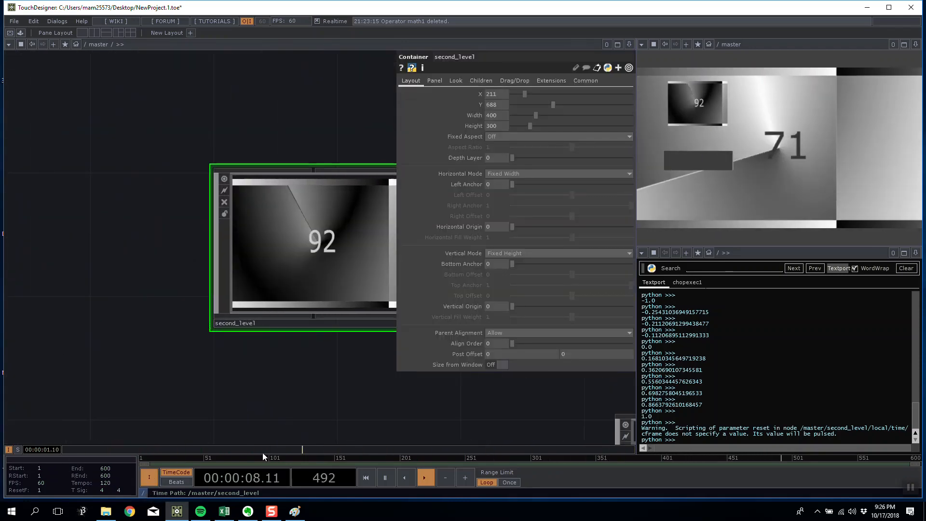
click(143, 494)
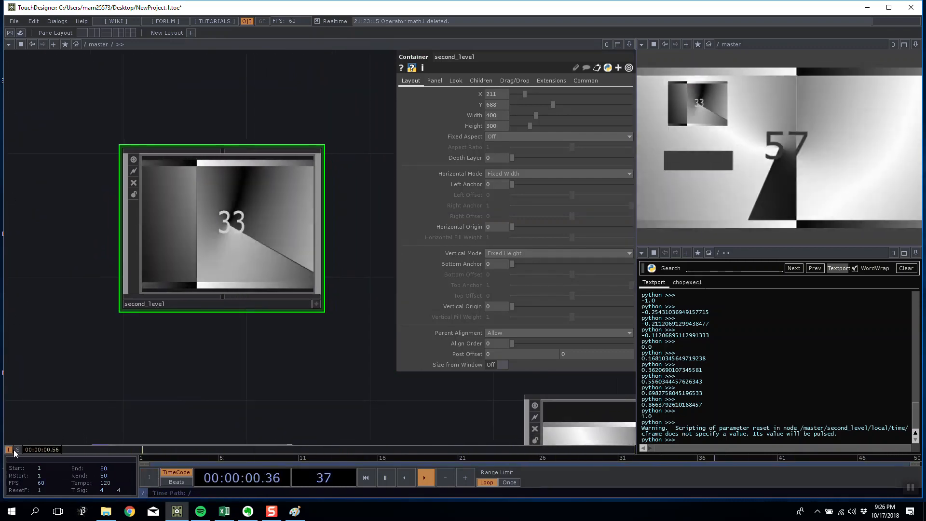
- Display master's own timeline instead of the root timeline and examine the second_level and moviefilein1 nodes as they play
click(17, 450)
drag(319, 336, 278, 358)
middle_drag(293, 326, 394, 303)
drag(393, 303, 329, 323)
middle_drag(329, 324, 306, 313)
drag(306, 314, 232, 326)
middle_drag(232, 327, 243, 314)
drag(243, 314, 294, 231)
middle_drag(294, 231, 271, 269)
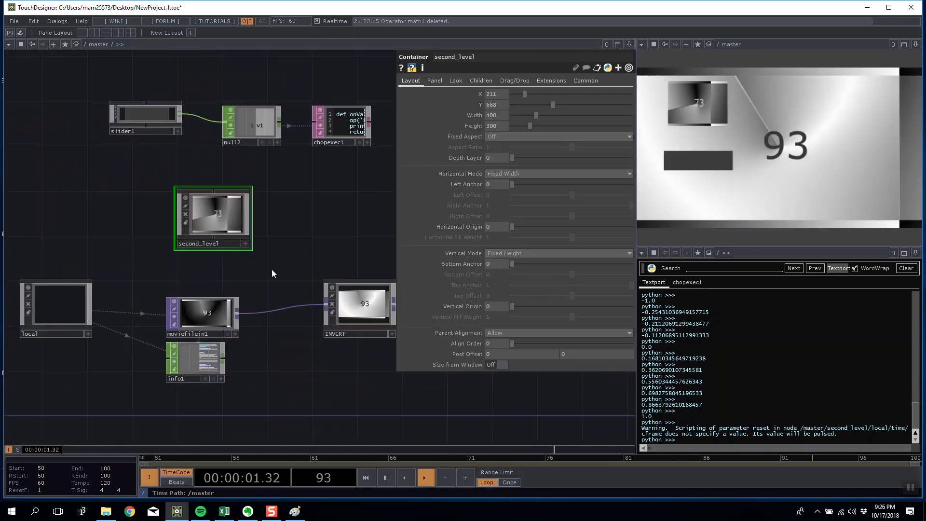
drag(271, 258, 276, 213)
scroll(232, 266, up, 5)
drag(254, 301, 222, 257)
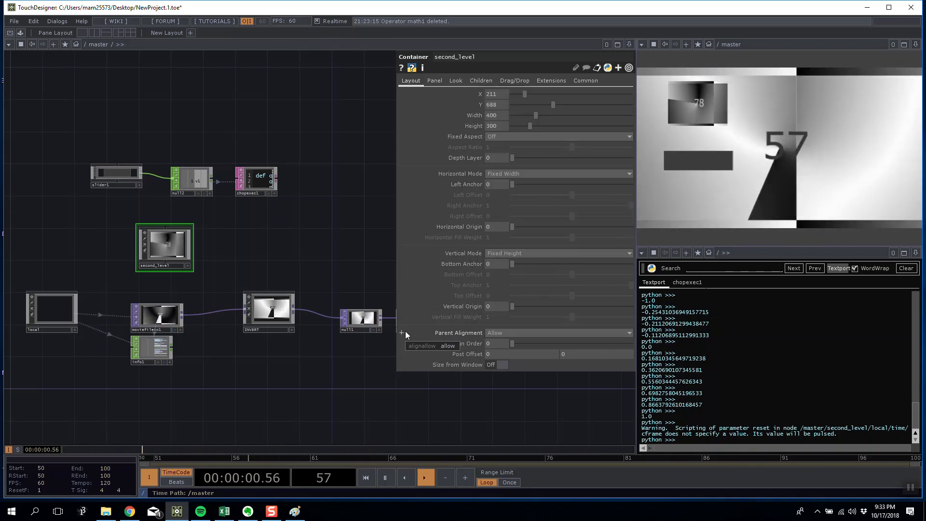
- Move the slider in the master panel preview so its script prints the changing values to the Textport
scroll(393, 319, up, 2)
scroll(263, 164, down, 4)
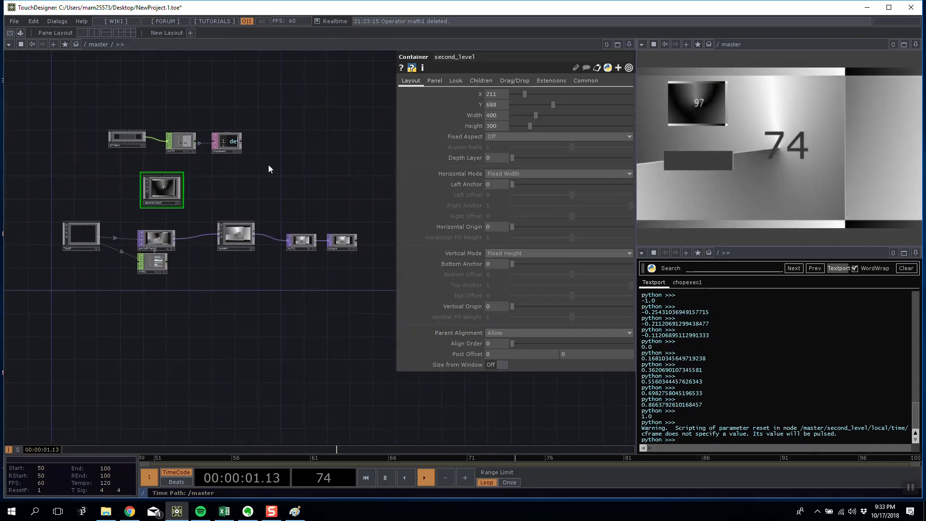
scroll(290, 178, up, 3)
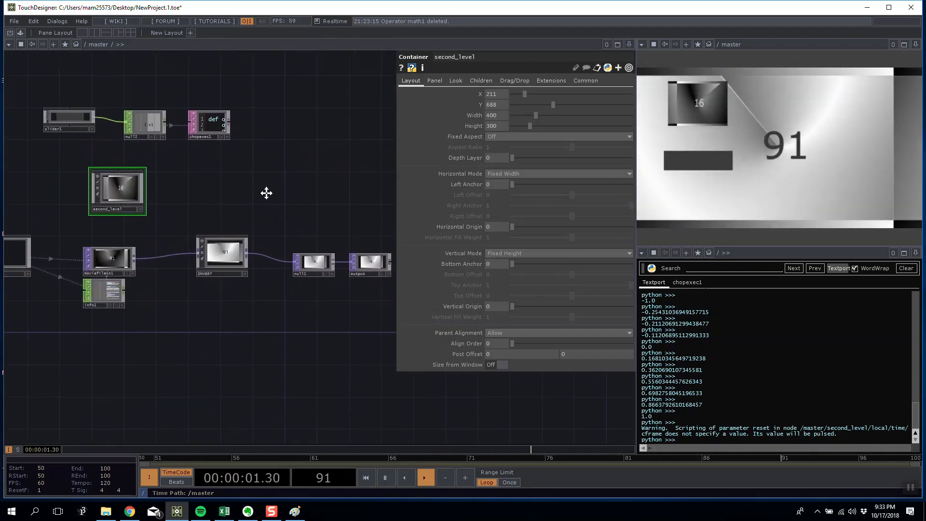
drag(254, 183, 277, 196)
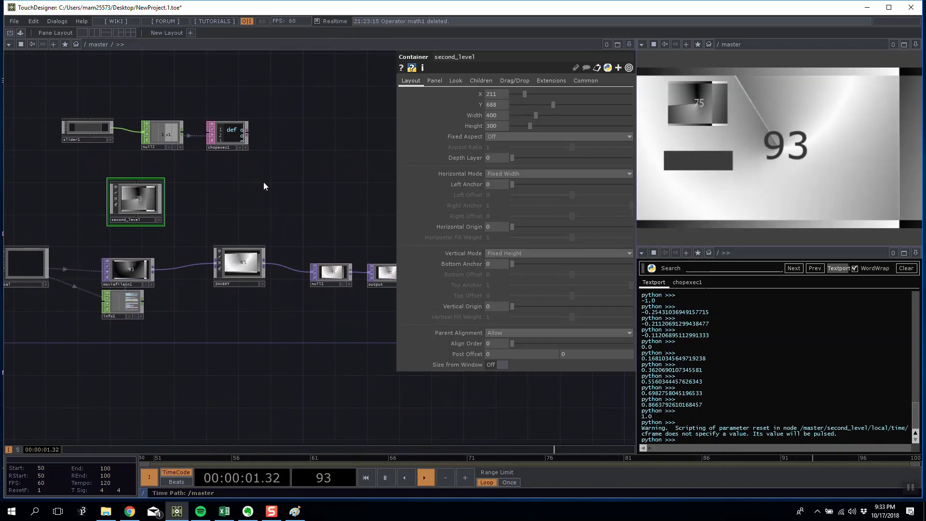
drag(700, 162, 732, 162)
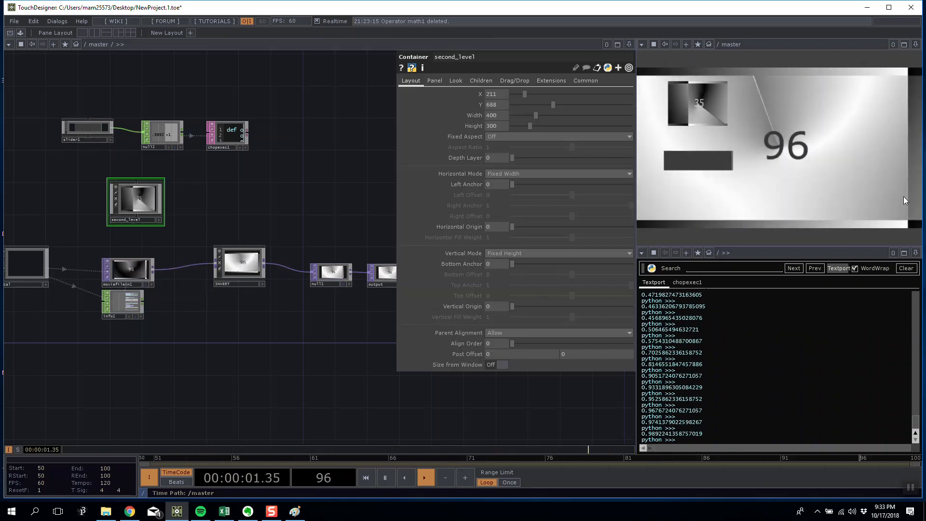